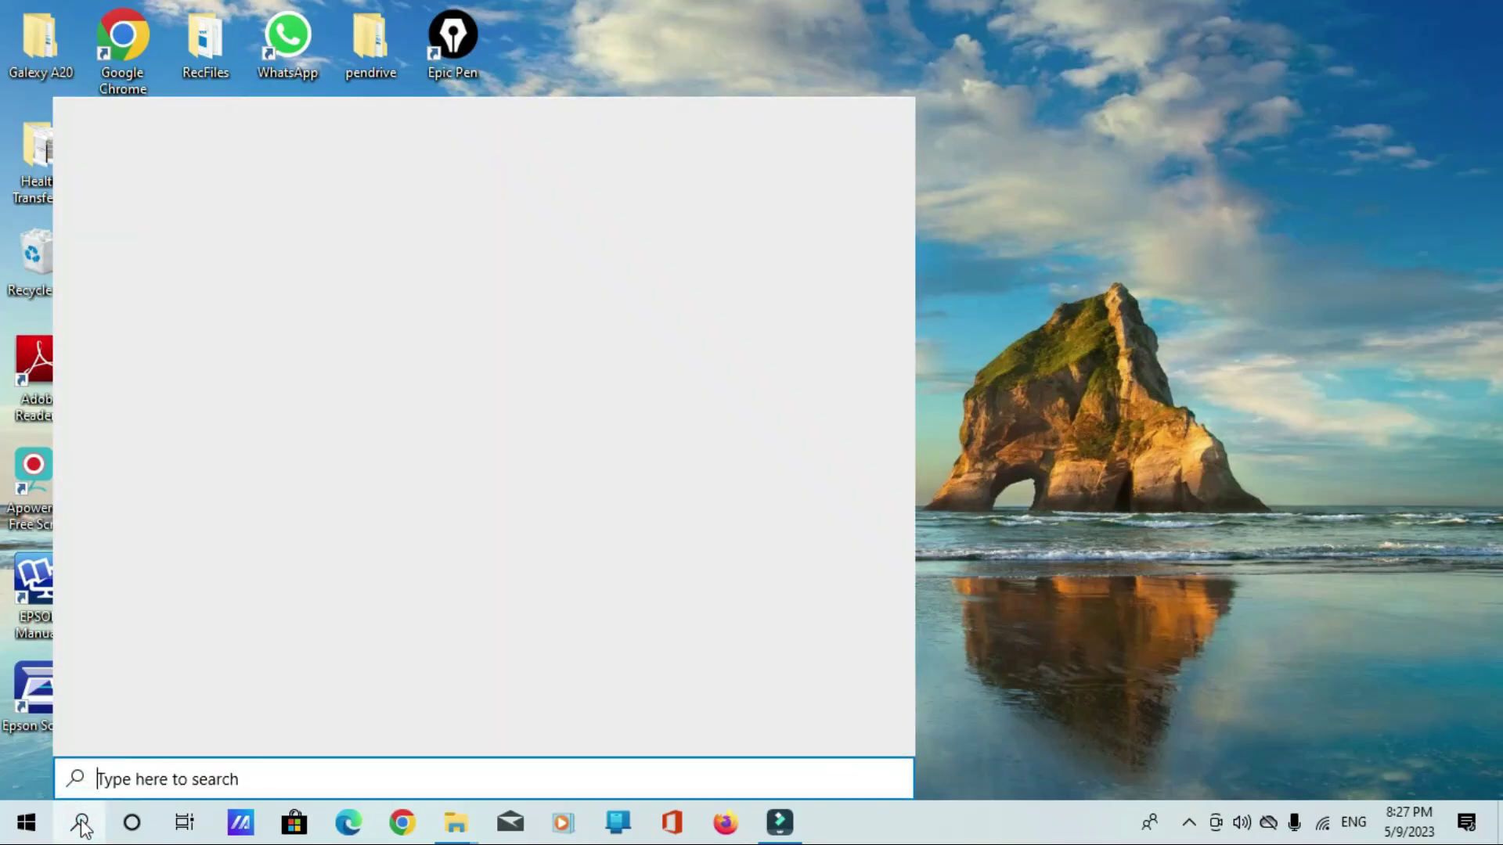
# Search for 'word' and launch Microsoft Word 2010 from the results
pyautogui.write('word')
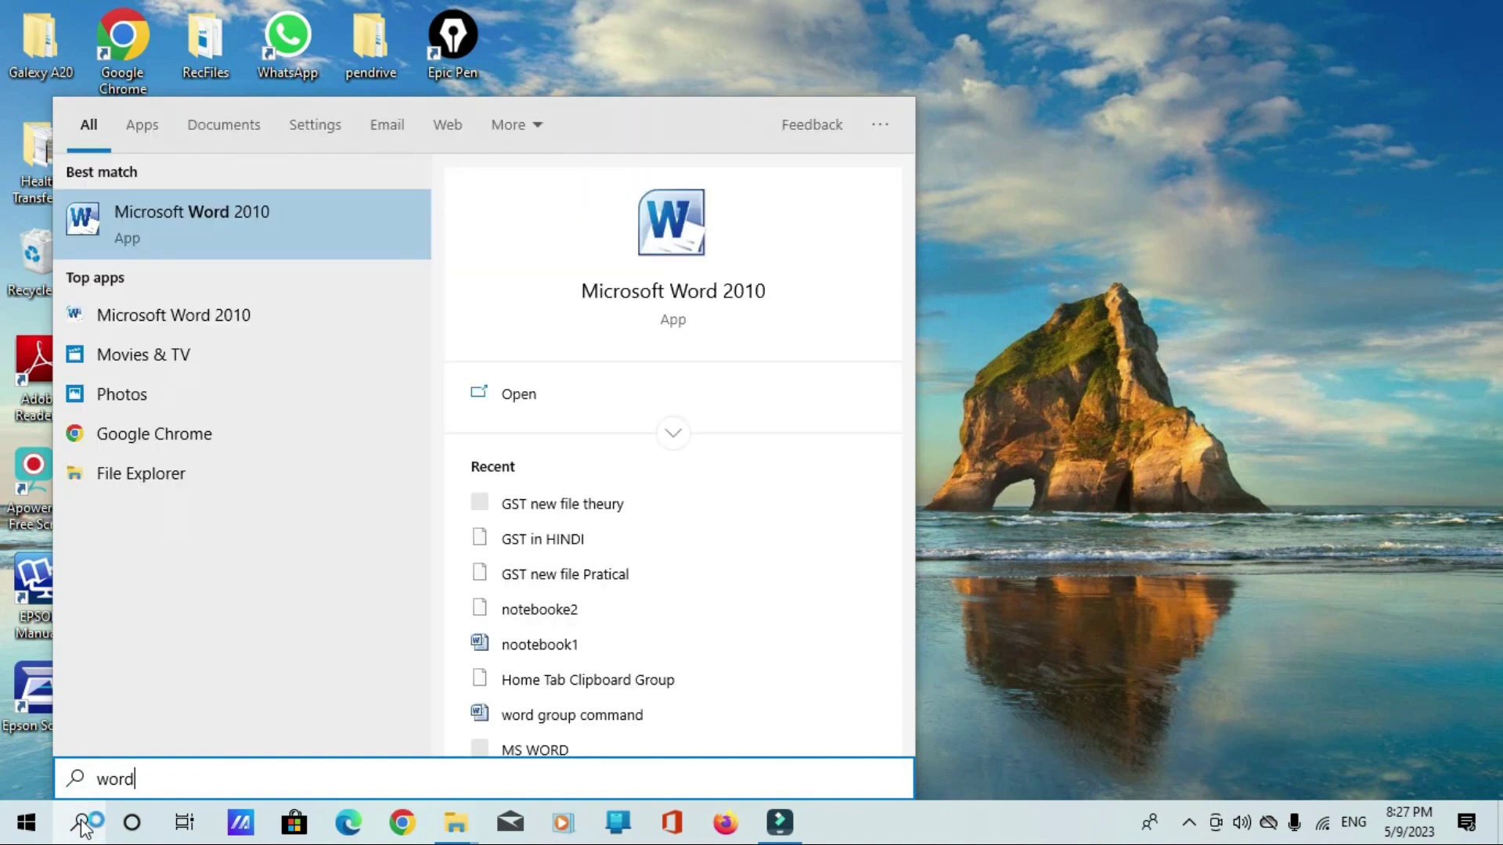
pyautogui.press('Return')
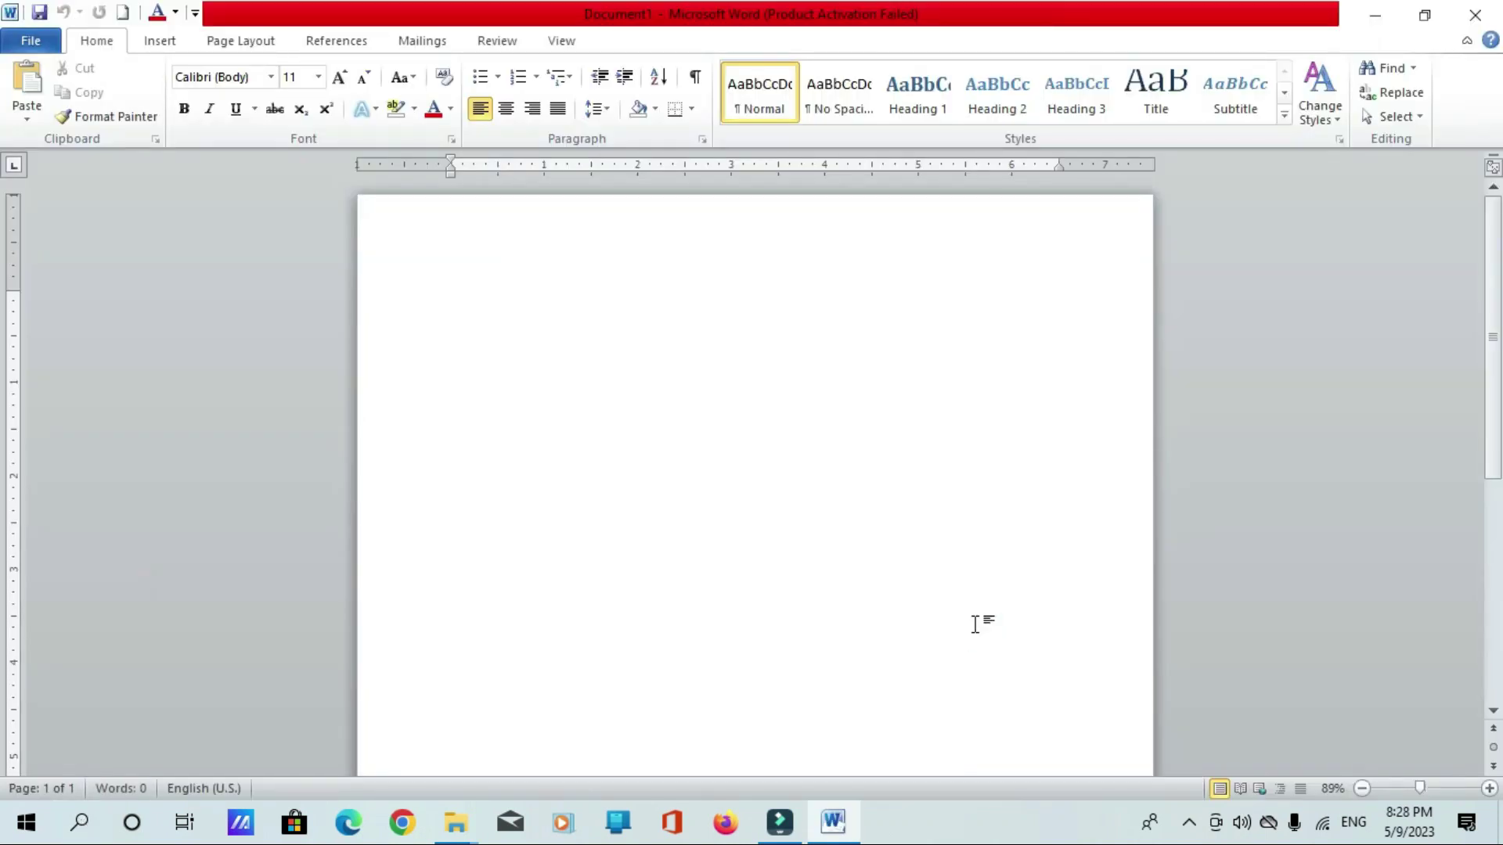
# Apply the Narrow half-inch margin preset, then bring up the Shapes gallery
pyautogui.click(251, 48)
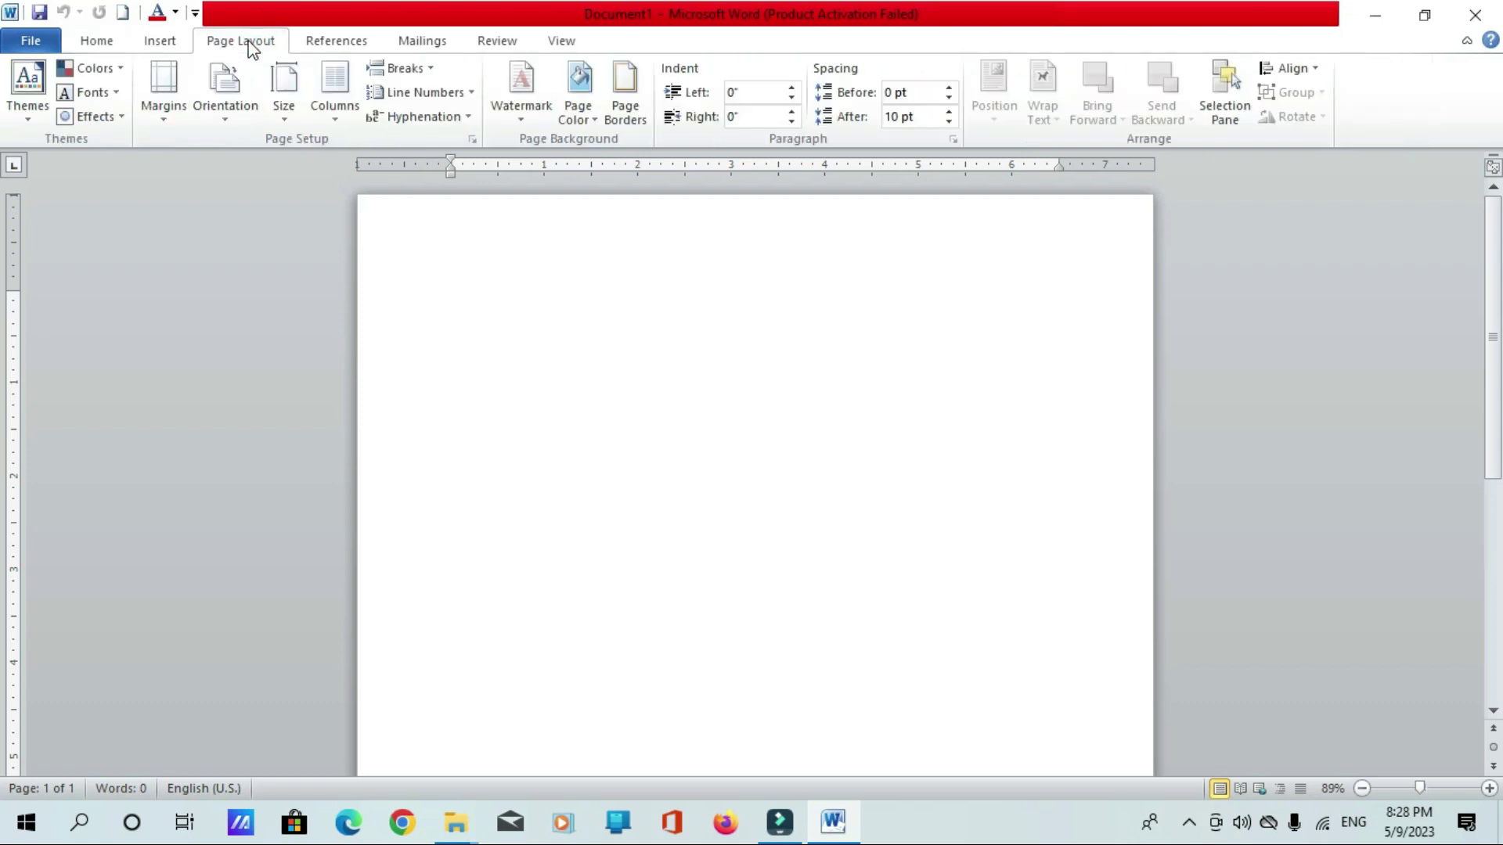
pyautogui.click(175, 105)
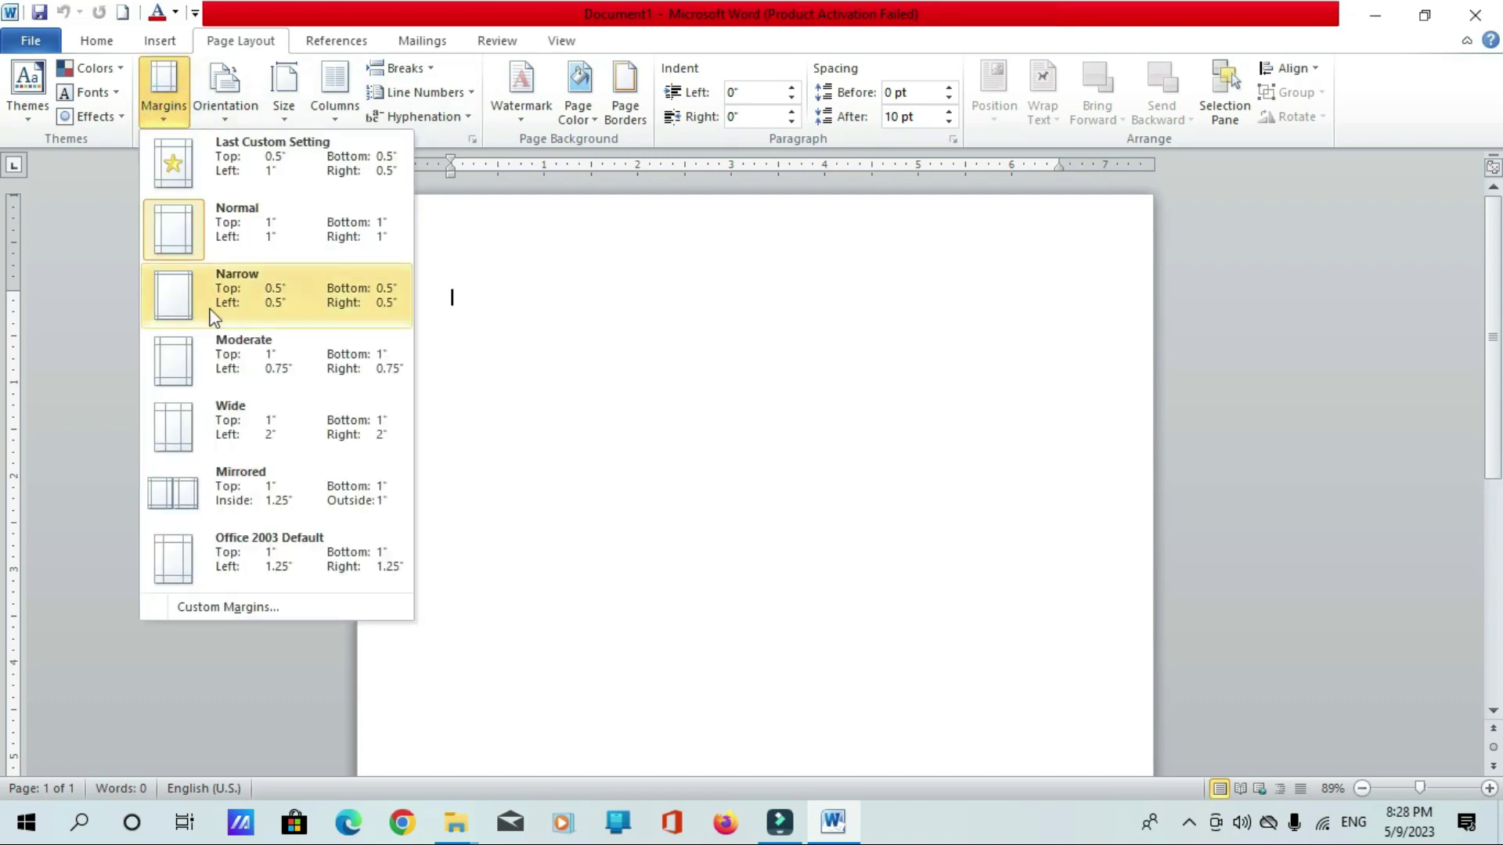
pyautogui.click(209, 296)
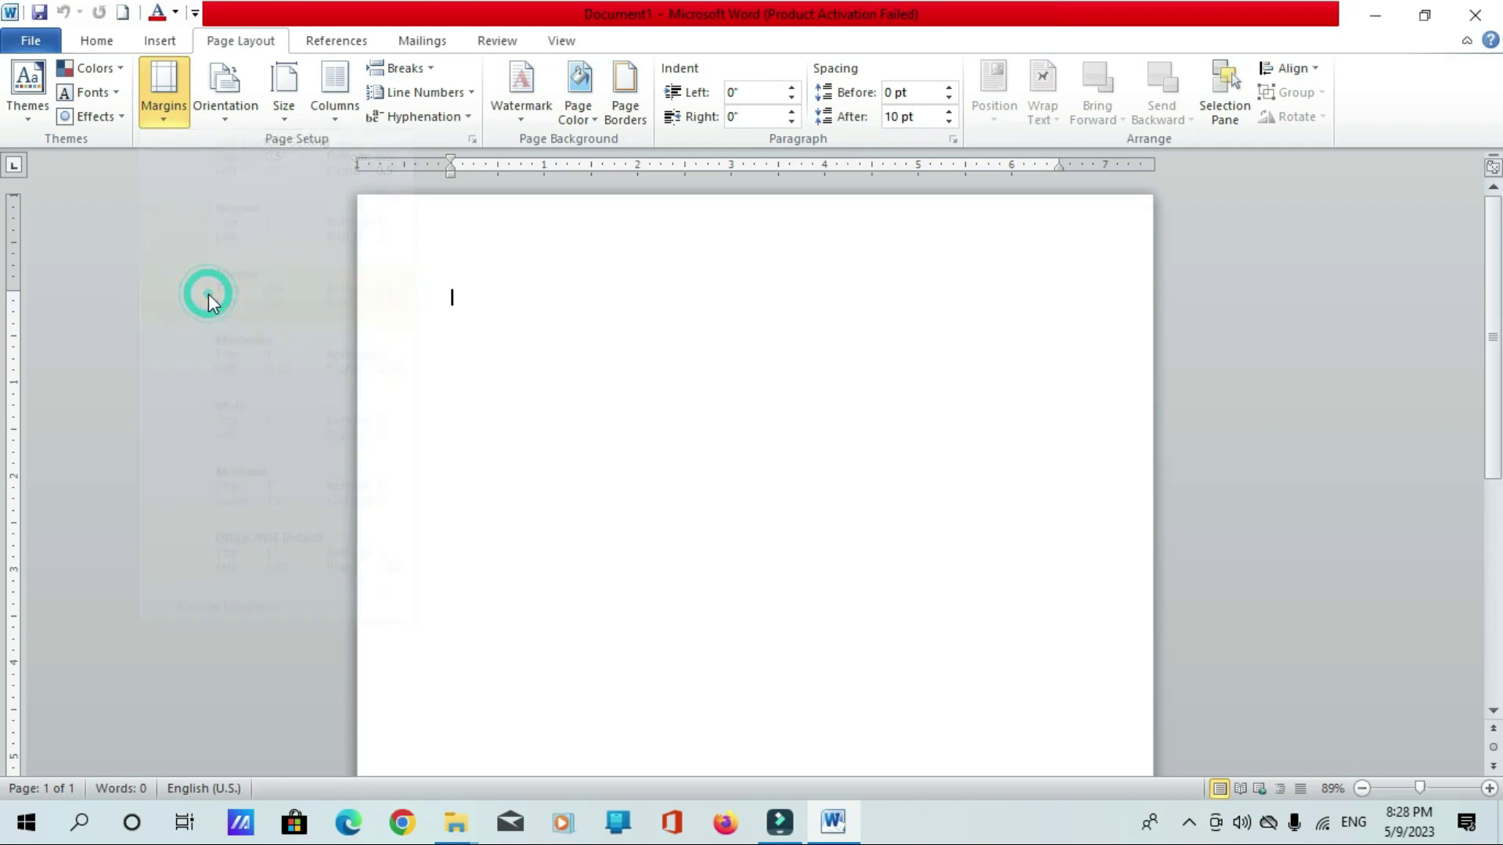
pyautogui.click(160, 42)
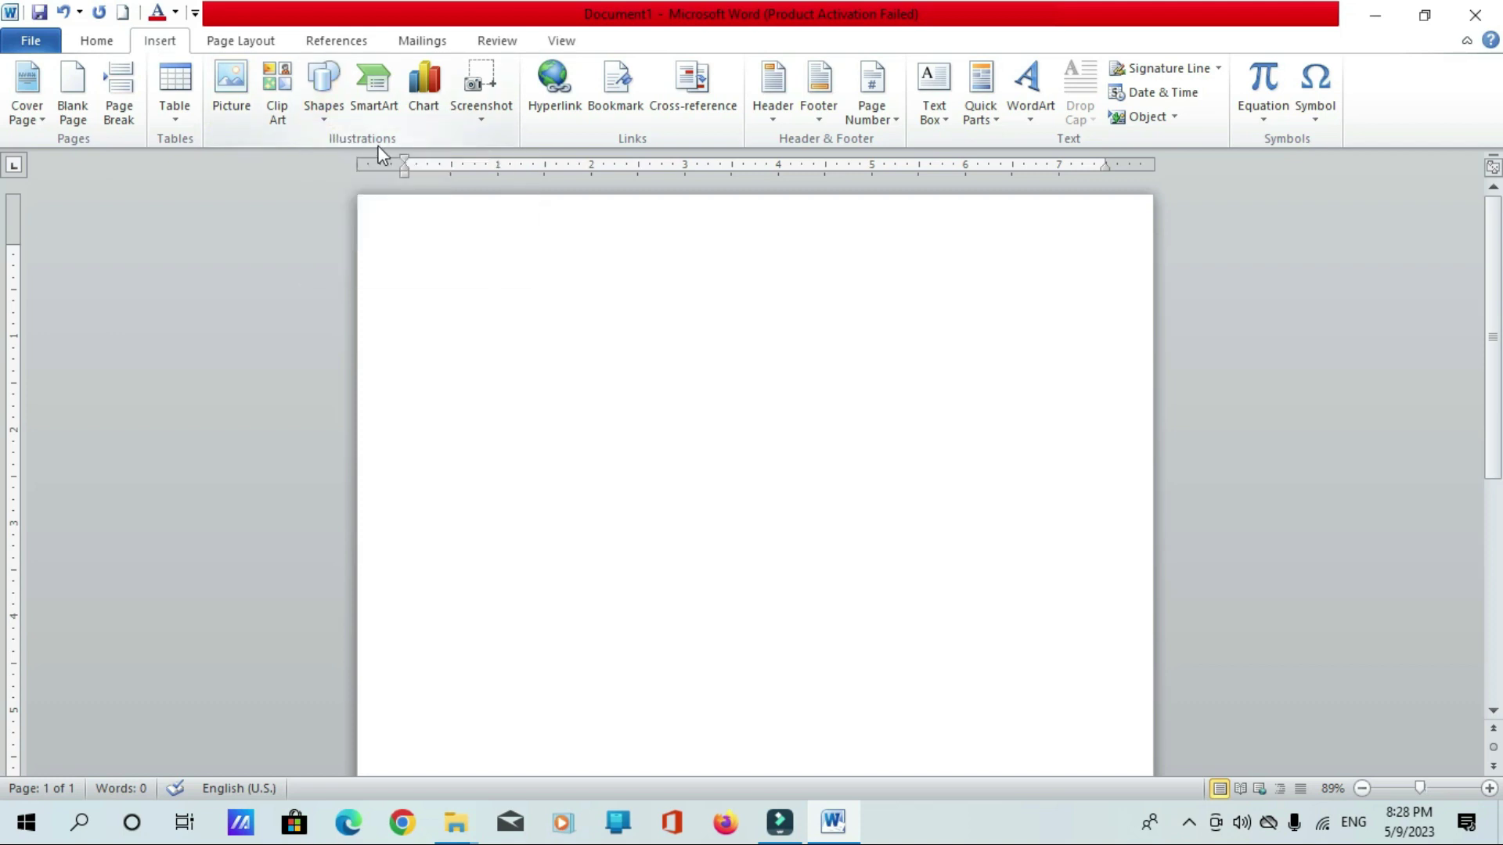
pyautogui.click(327, 122)
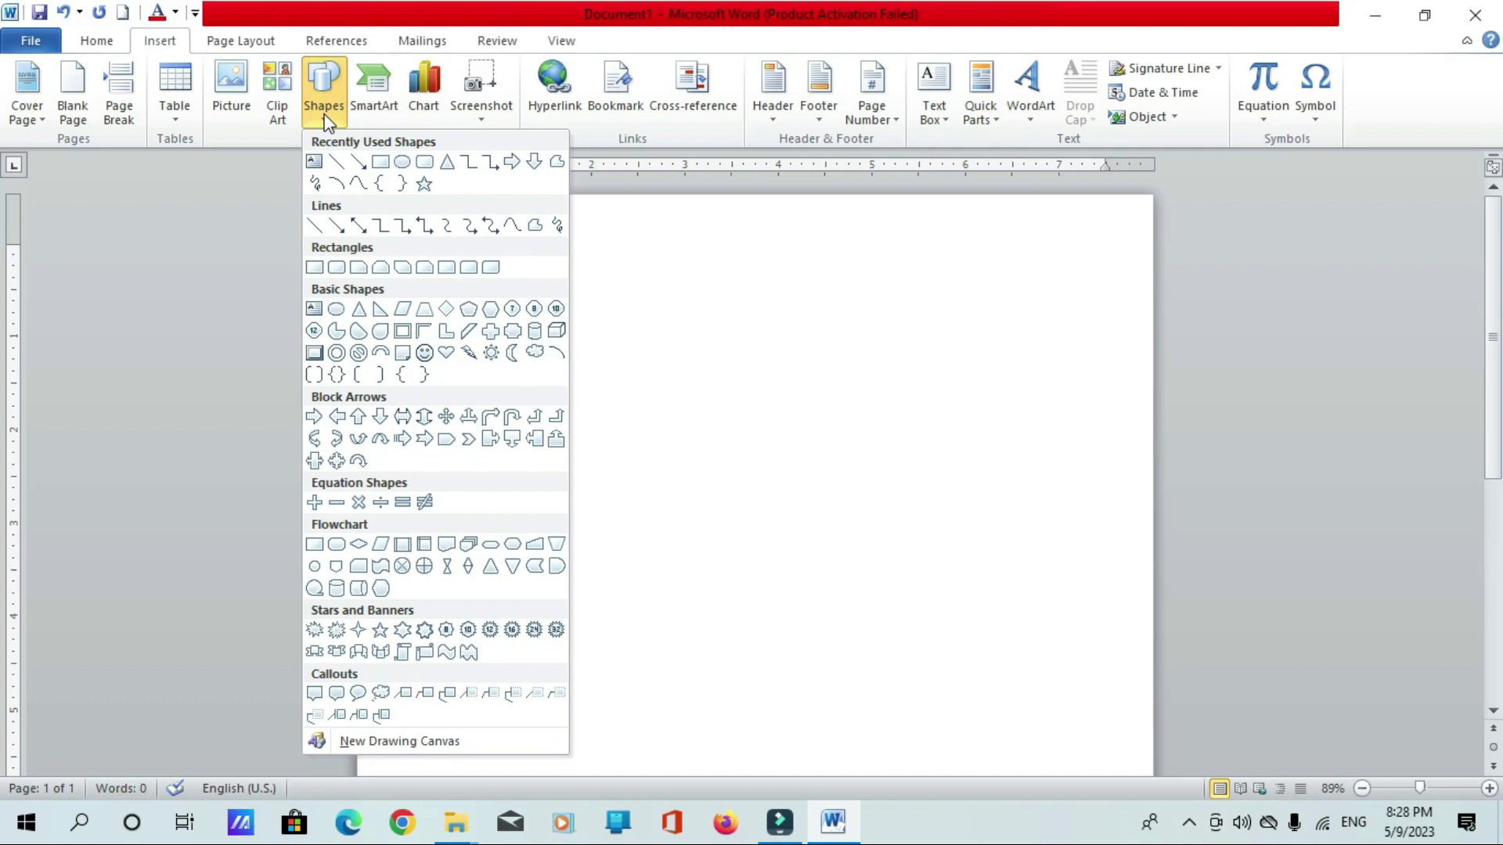
# Draw a rectangle on the left edge and stretch it the full page height in One Page view
pyautogui.click(379, 165)
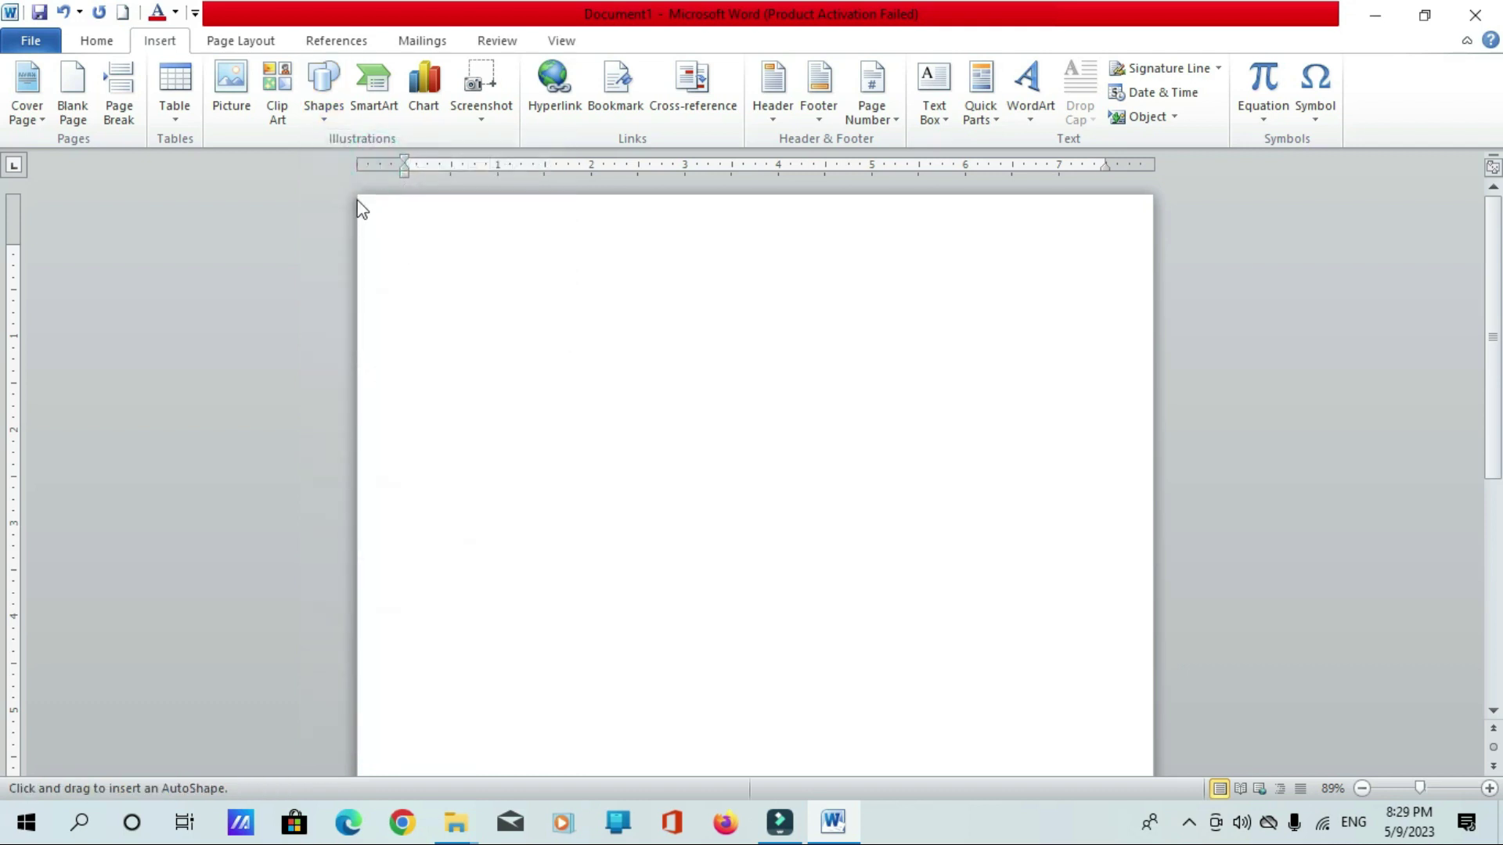
pyautogui.moveTo(365, 201); pyautogui.dragTo(526, 835)
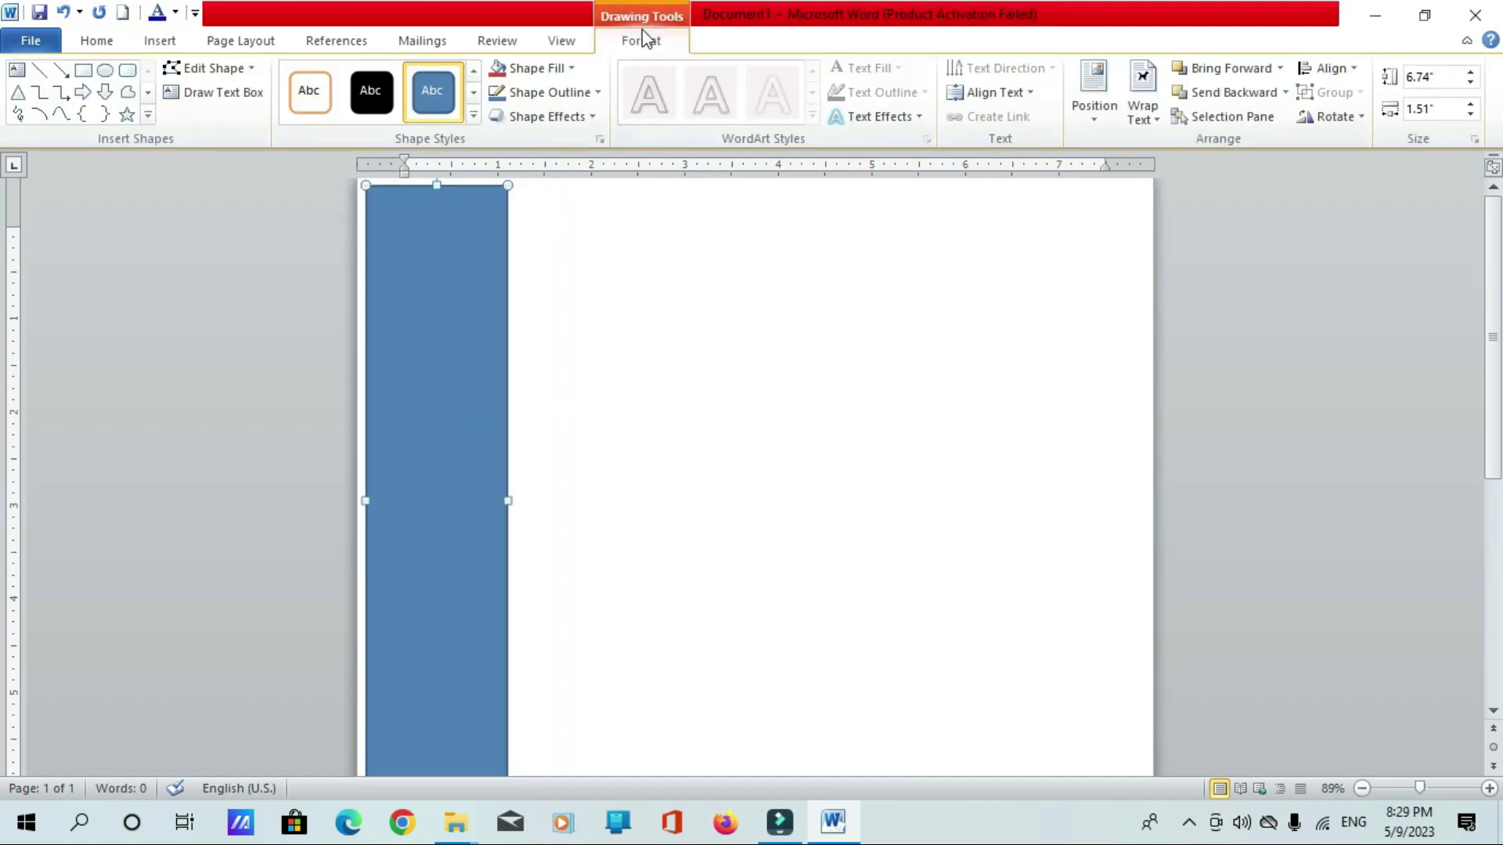
pyautogui.click(560, 45)
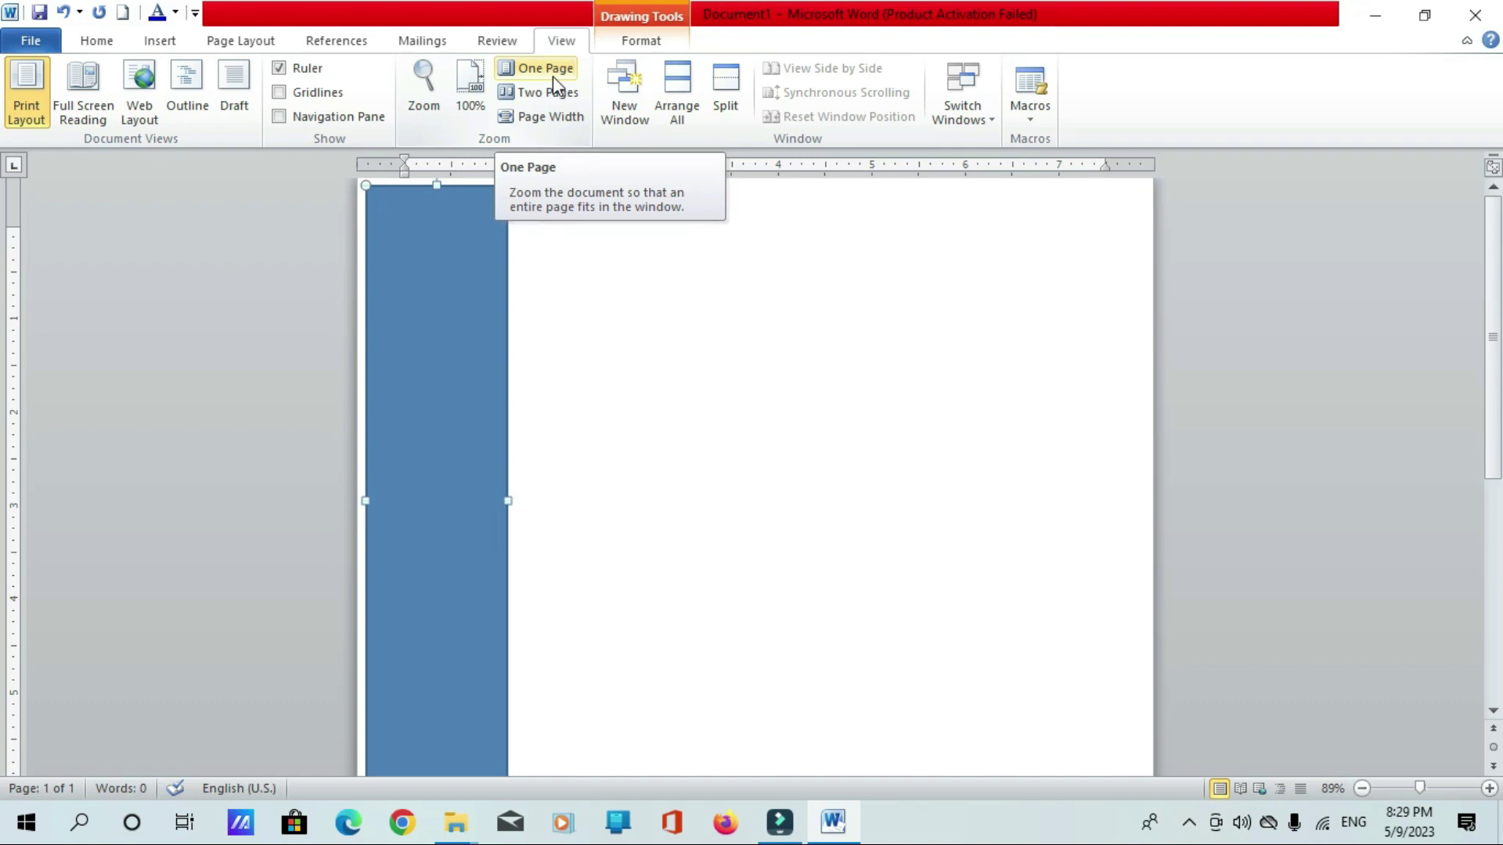
pyautogui.click(553, 77)
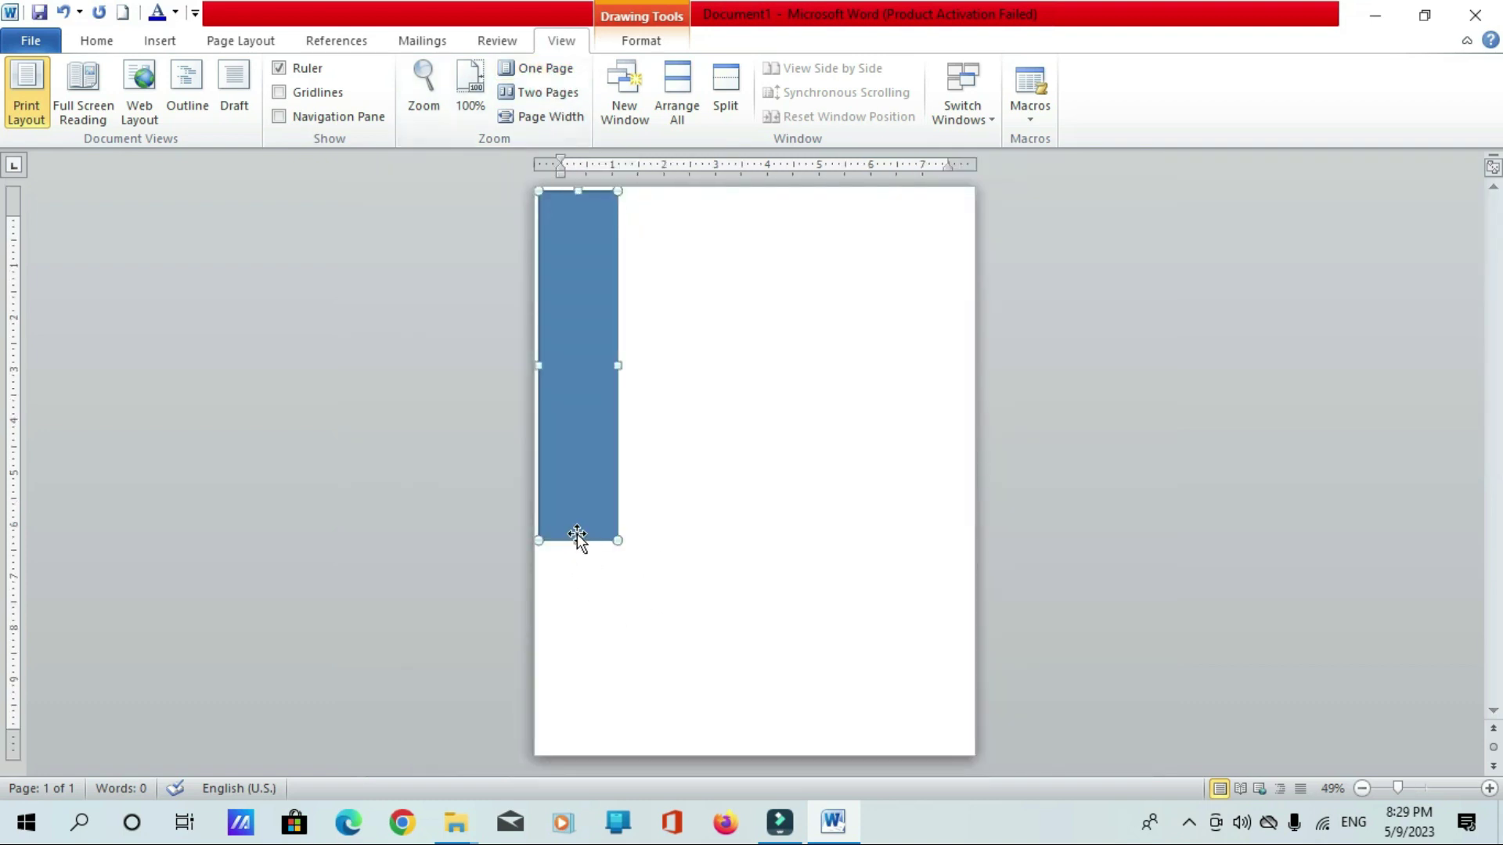
pyautogui.moveTo(577, 539); pyautogui.dragTo(571, 767)
pyautogui.press('Up')
pyautogui.press('Up')
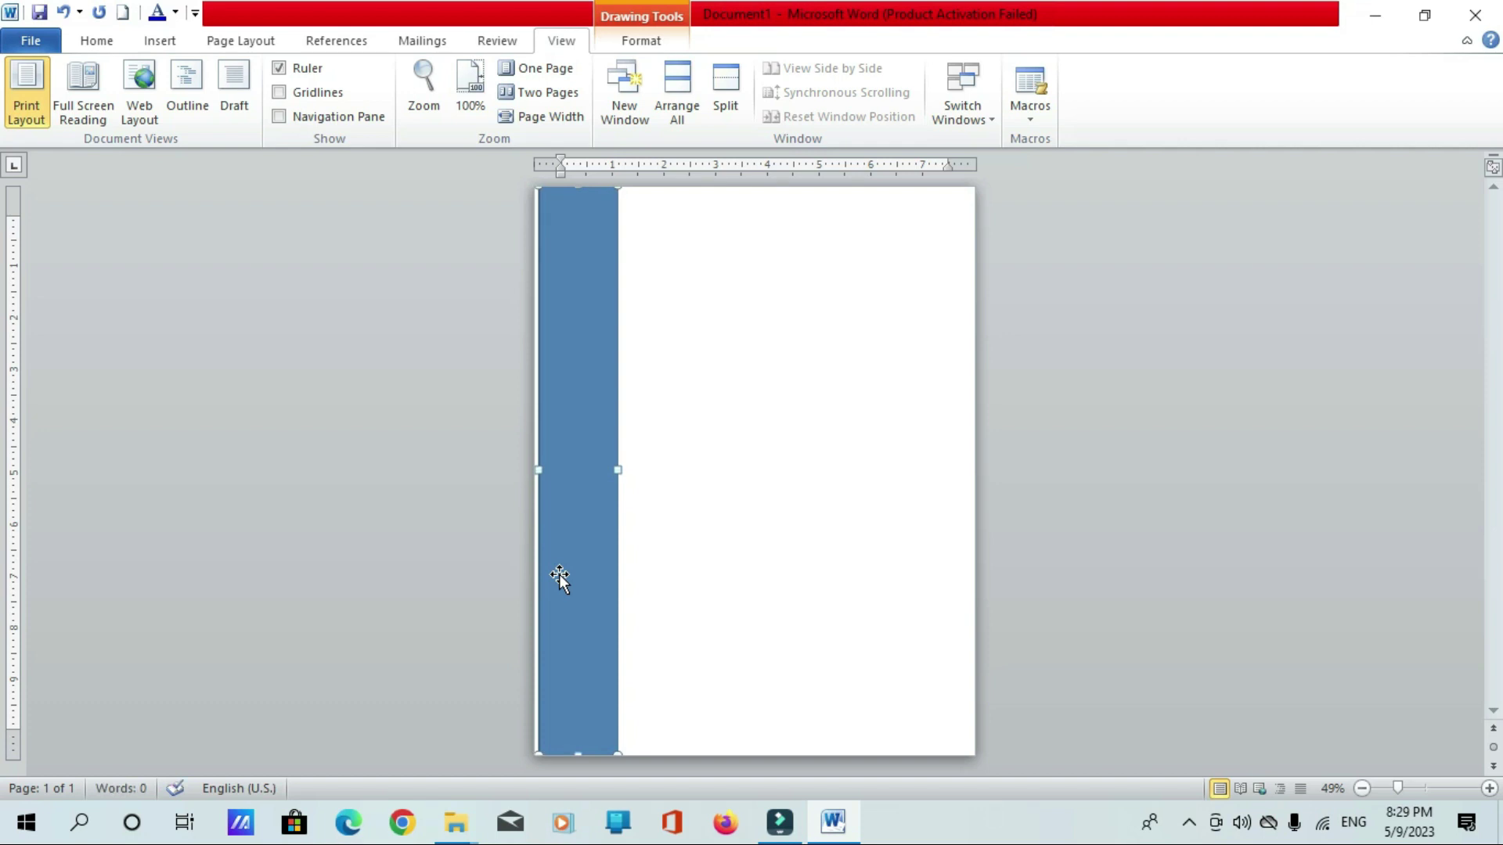
pyautogui.moveTo(538, 470); pyautogui.dragTo(533, 471)
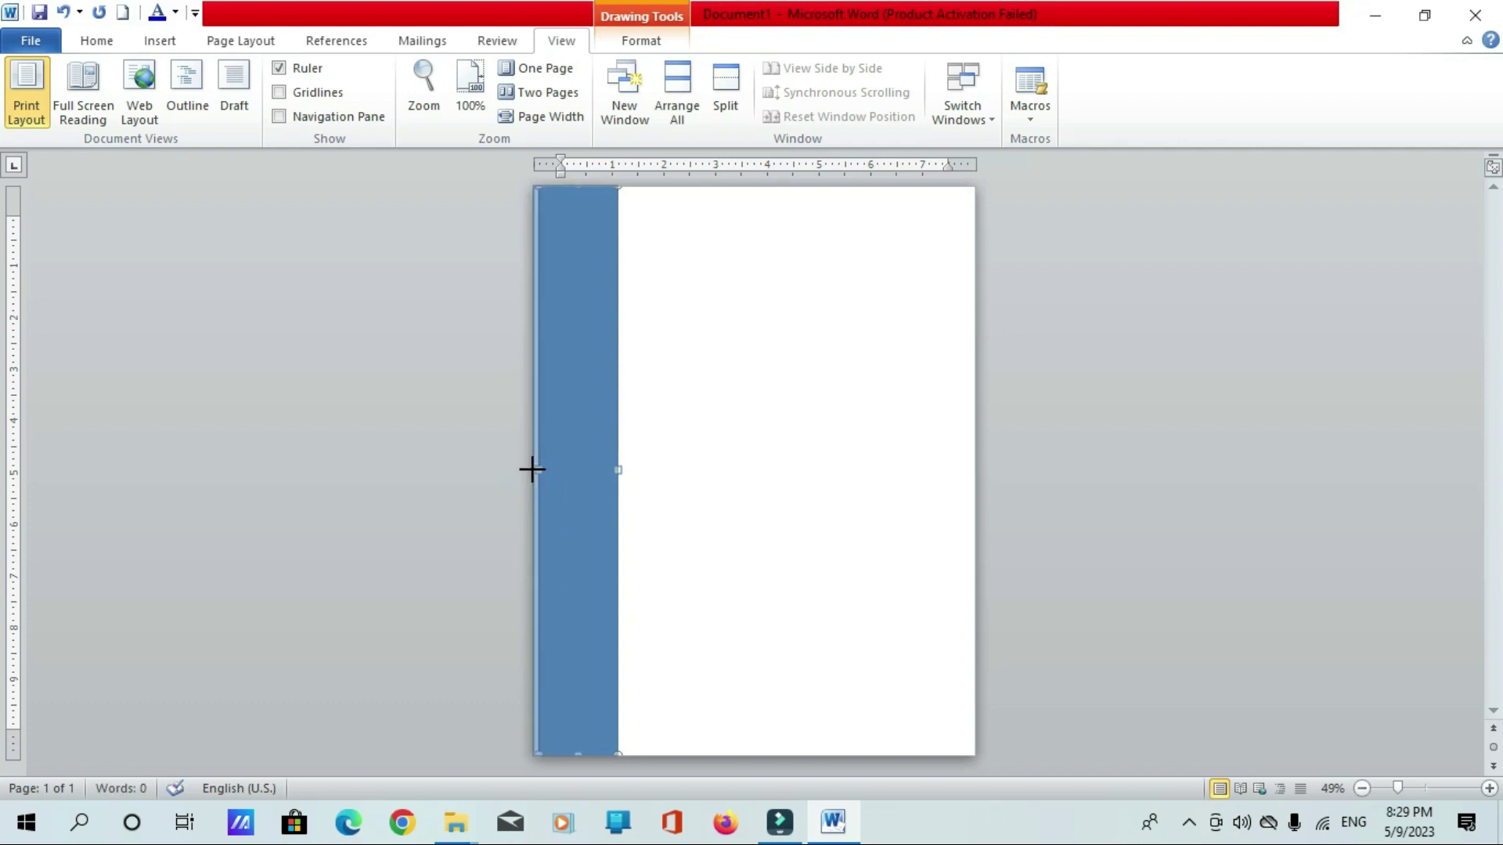
pyautogui.click(438, 367)
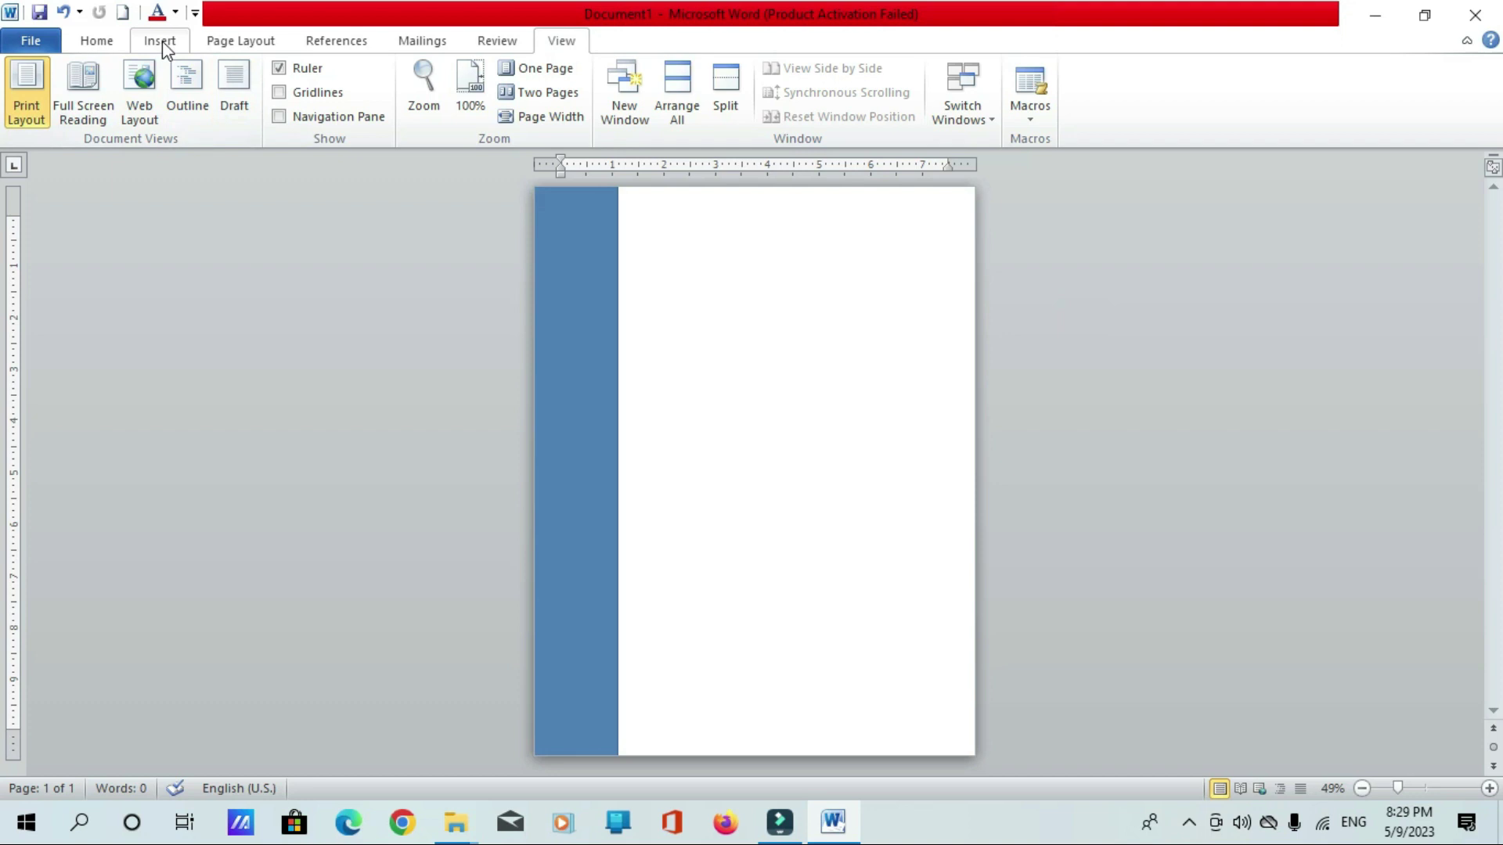
# Draw a Wave shape band across the top of the page beside the side bar
pyautogui.click(161, 43)
pyautogui.click(329, 113)
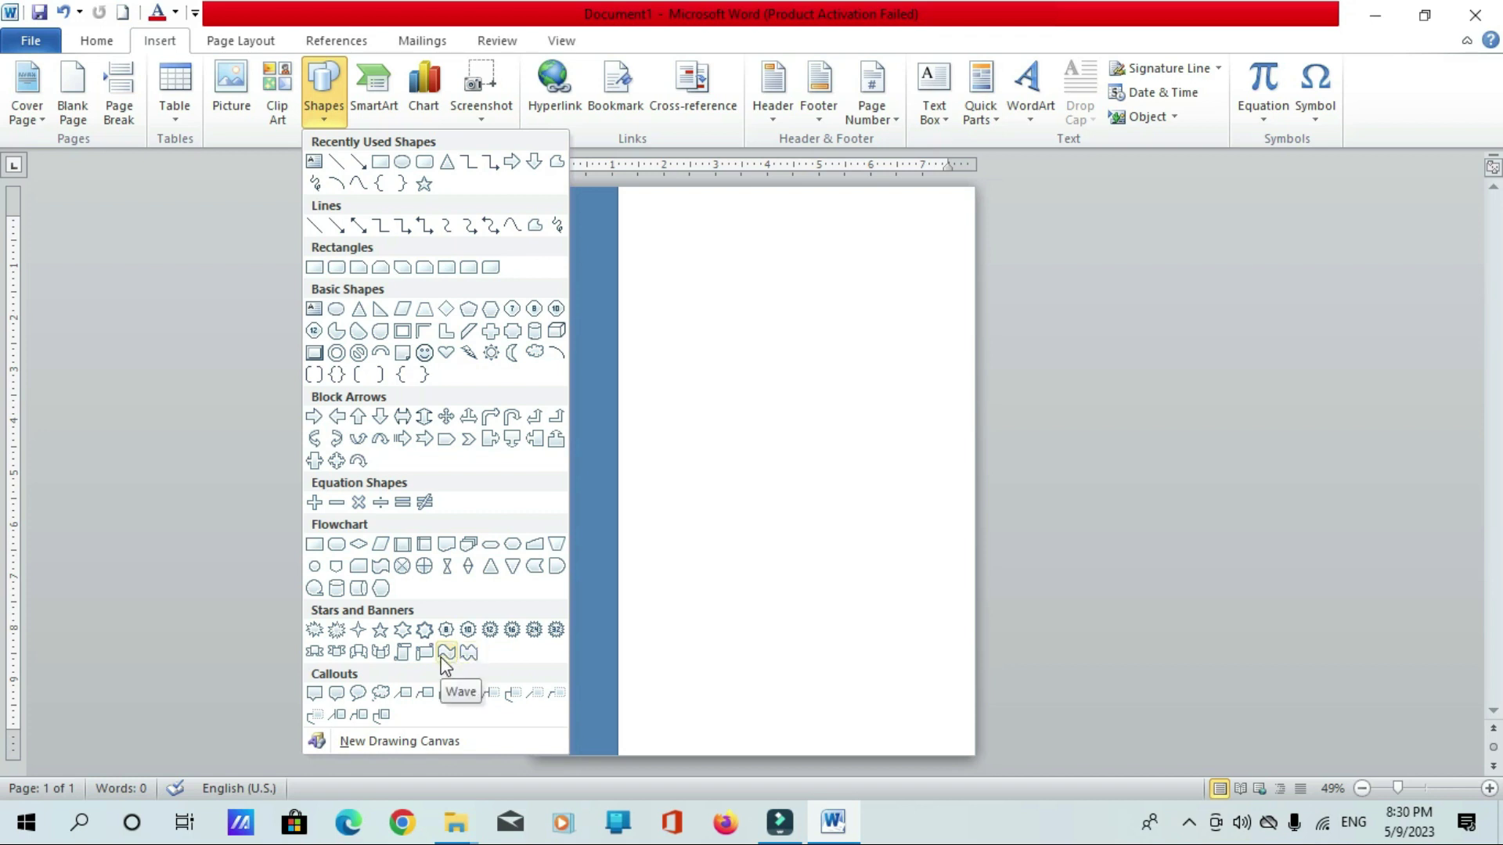
pyautogui.click(442, 659)
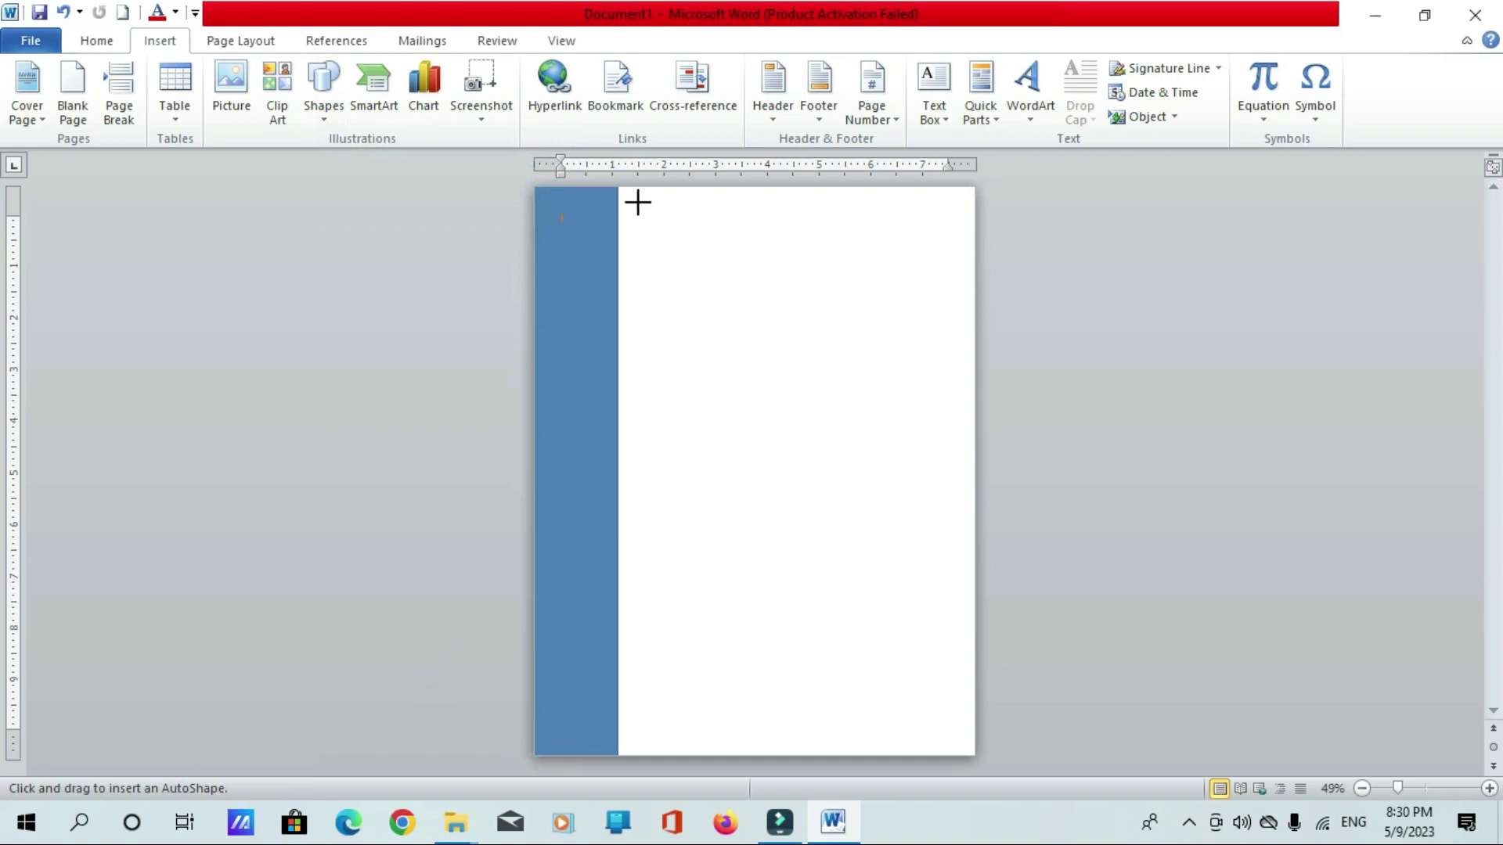
pyautogui.moveTo(620, 198); pyautogui.dragTo(977, 285)
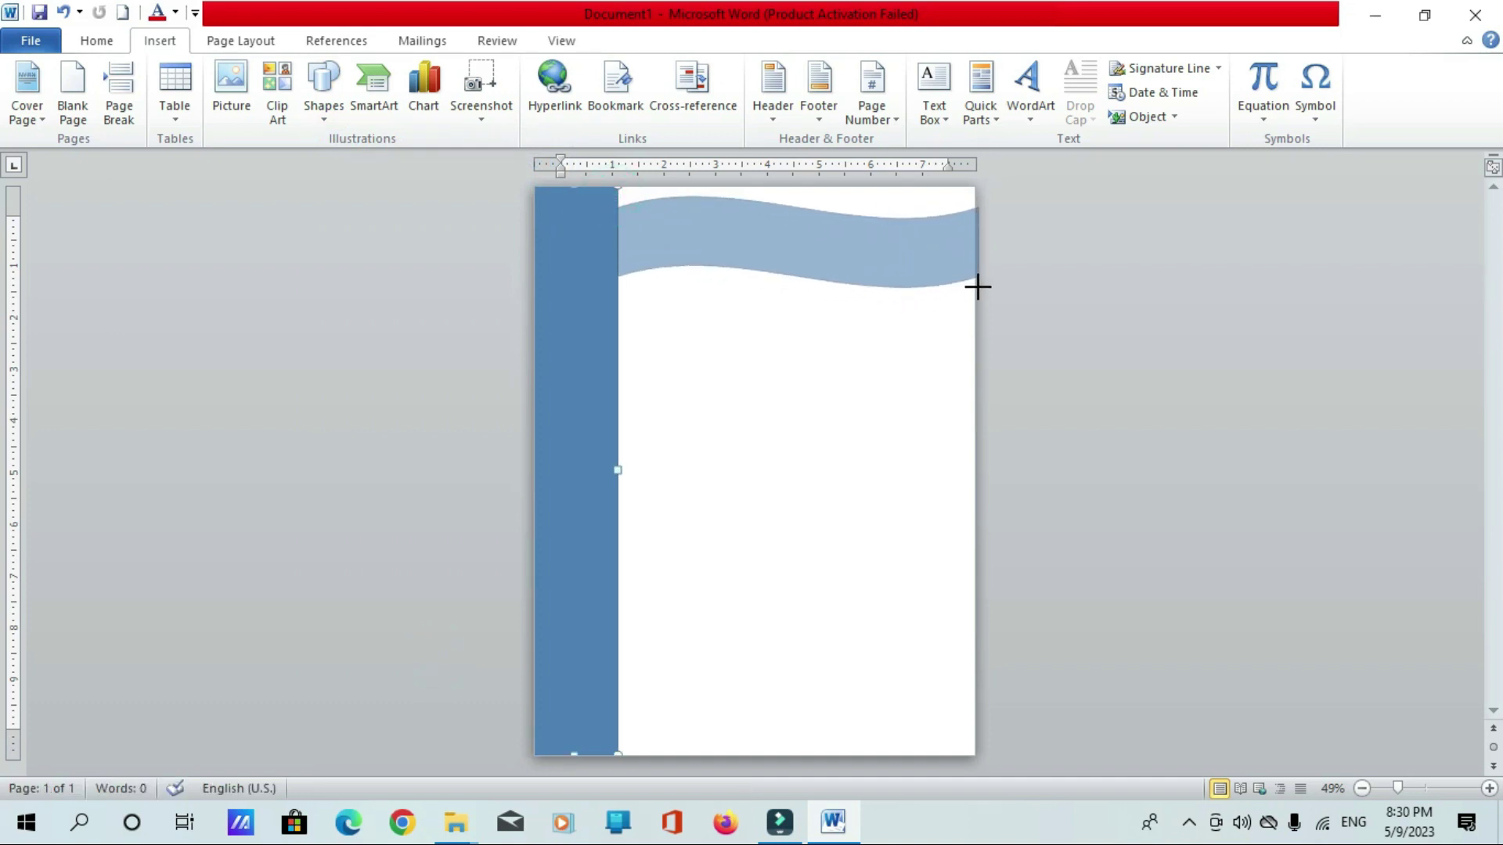
pyautogui.moveTo(976, 285); pyautogui.dragTo(976, 292)
pyautogui.moveTo(893, 257)
pyautogui.mouseDown()
pyautogui.moveTo(887, 225)
pyautogui.moveTo(905, 231)
pyautogui.mouseUp()
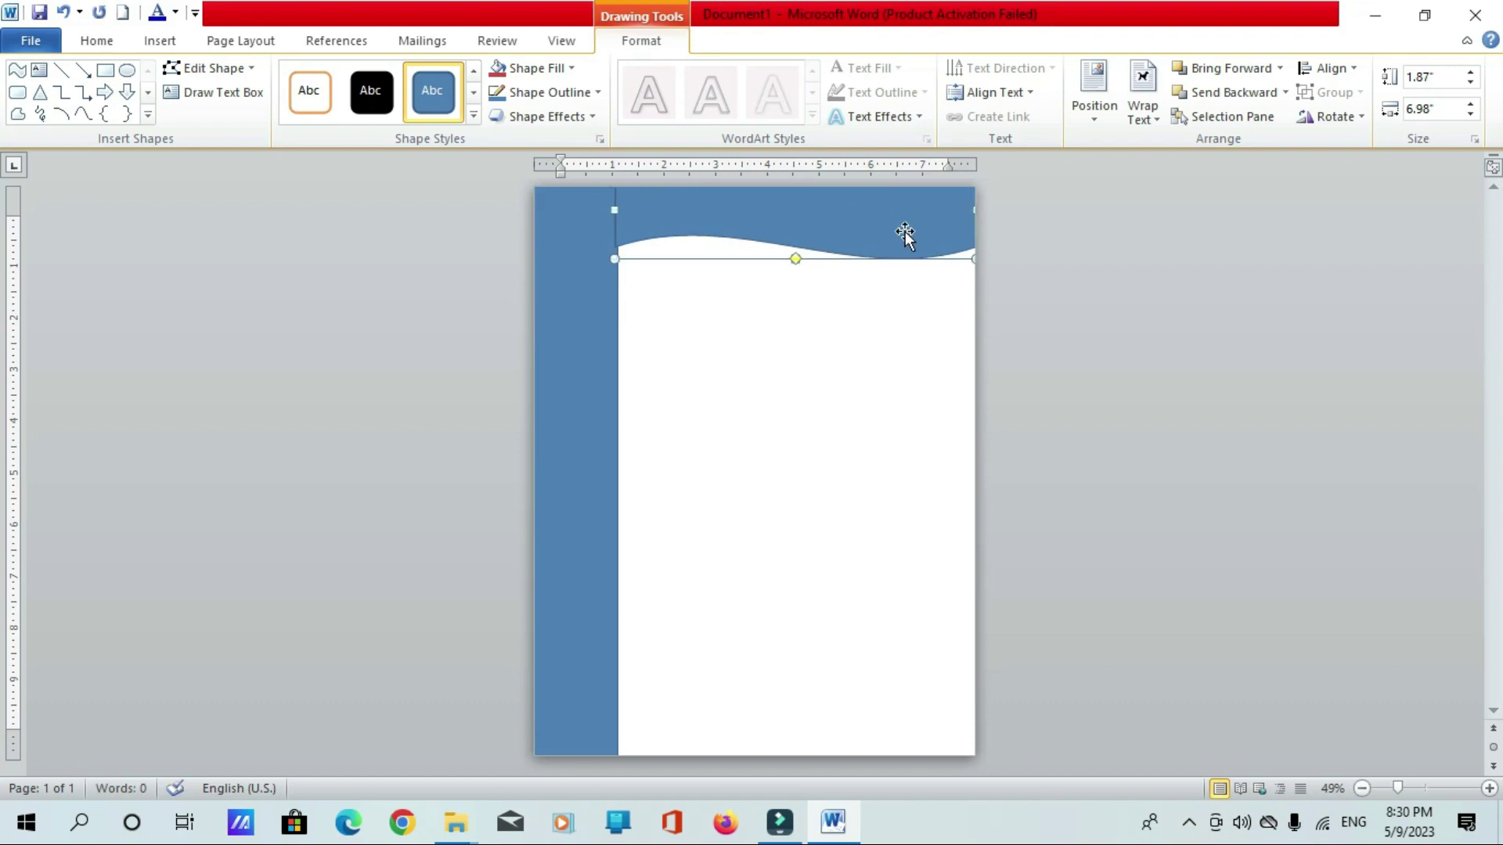
pyautogui.hotkey('ctrl', 'Right')
pyautogui.hotkey('ctrl', 'Right')
pyautogui.hotkey('ctrl', 'Left')
pyautogui.hotkey('ctrl', 'Left')
# Ctrl-drag a copy of the wave band down to the bottom of the page
pyautogui.keyDown('ctrl'); pyautogui.moveTo(884, 233); pyautogui.dragTo(891, 239); pyautogui.keyUp('ctrl')
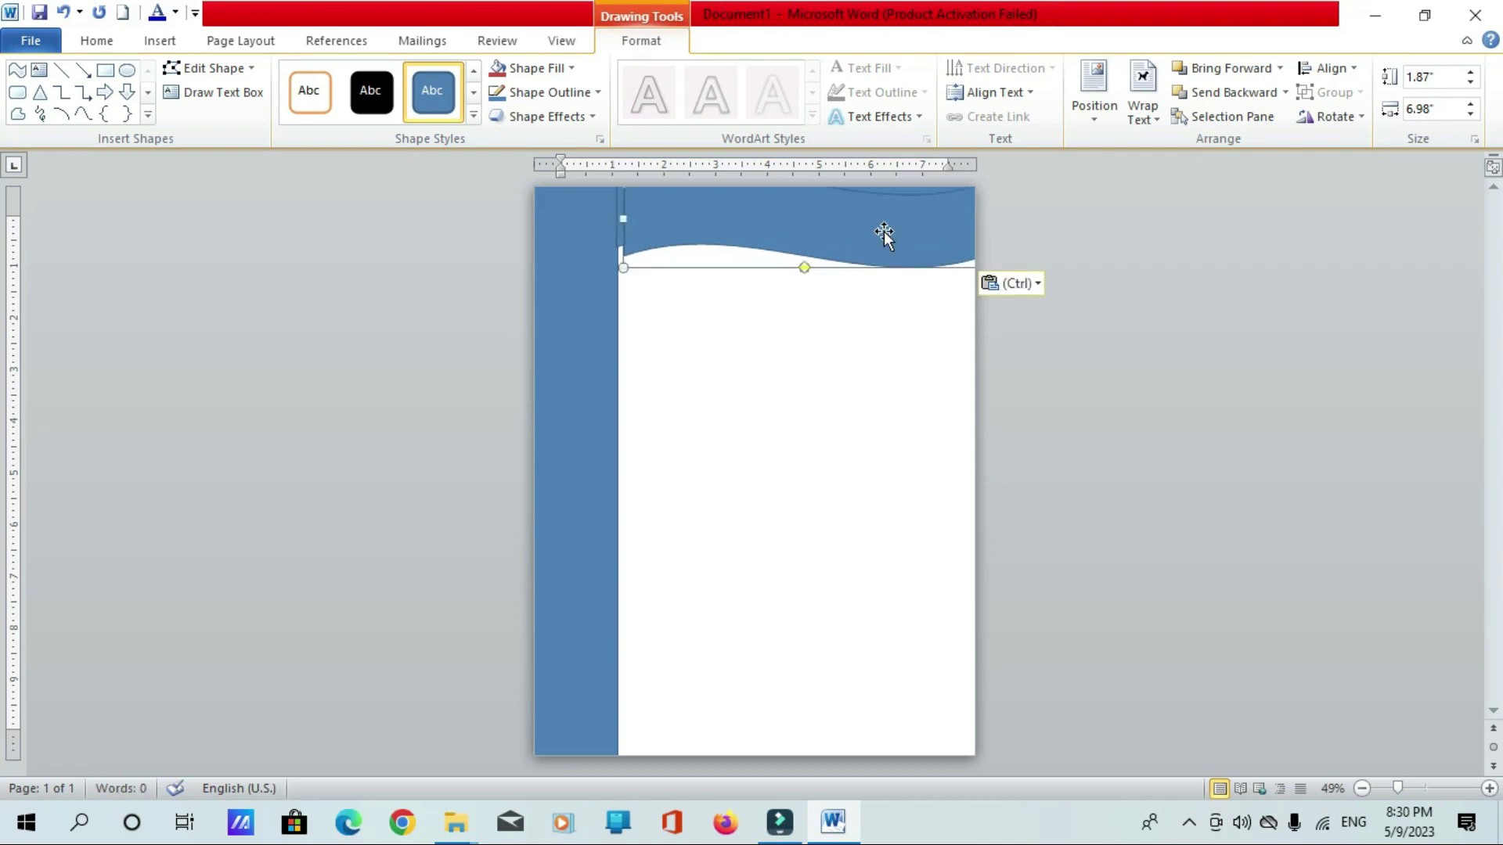
pyautogui.moveTo(883, 232)
pyautogui.mouseDown()
pyautogui.moveTo(883, 738)
pyautogui.moveTo(870, 742)
pyautogui.mouseUp()
pyautogui.click(1279, 465)
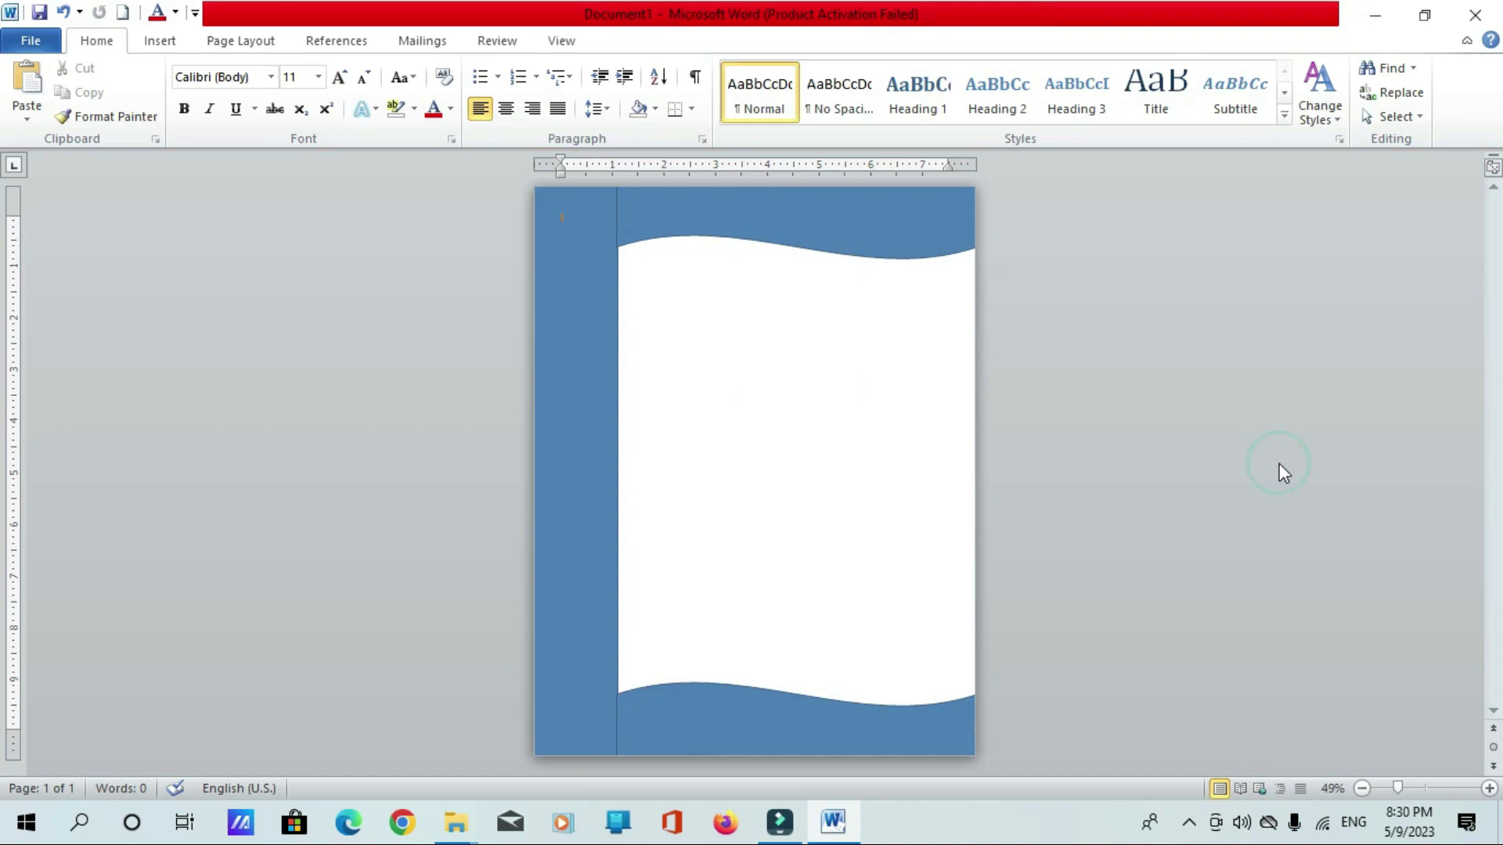
# Draw a large rectangle covering the page interior between the wave bands
pyautogui.click(162, 43)
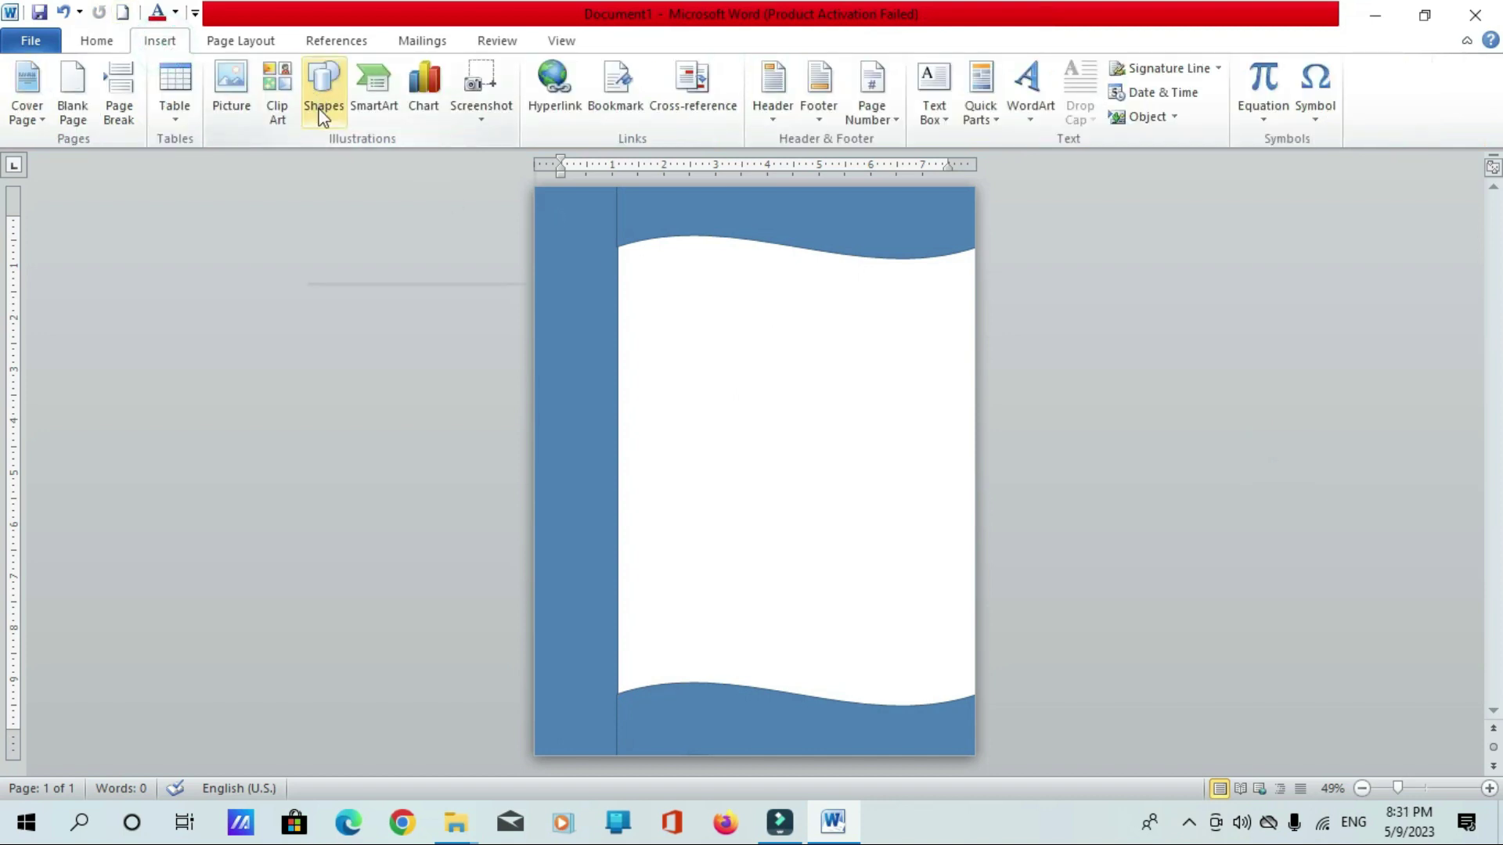
pyautogui.click(321, 110)
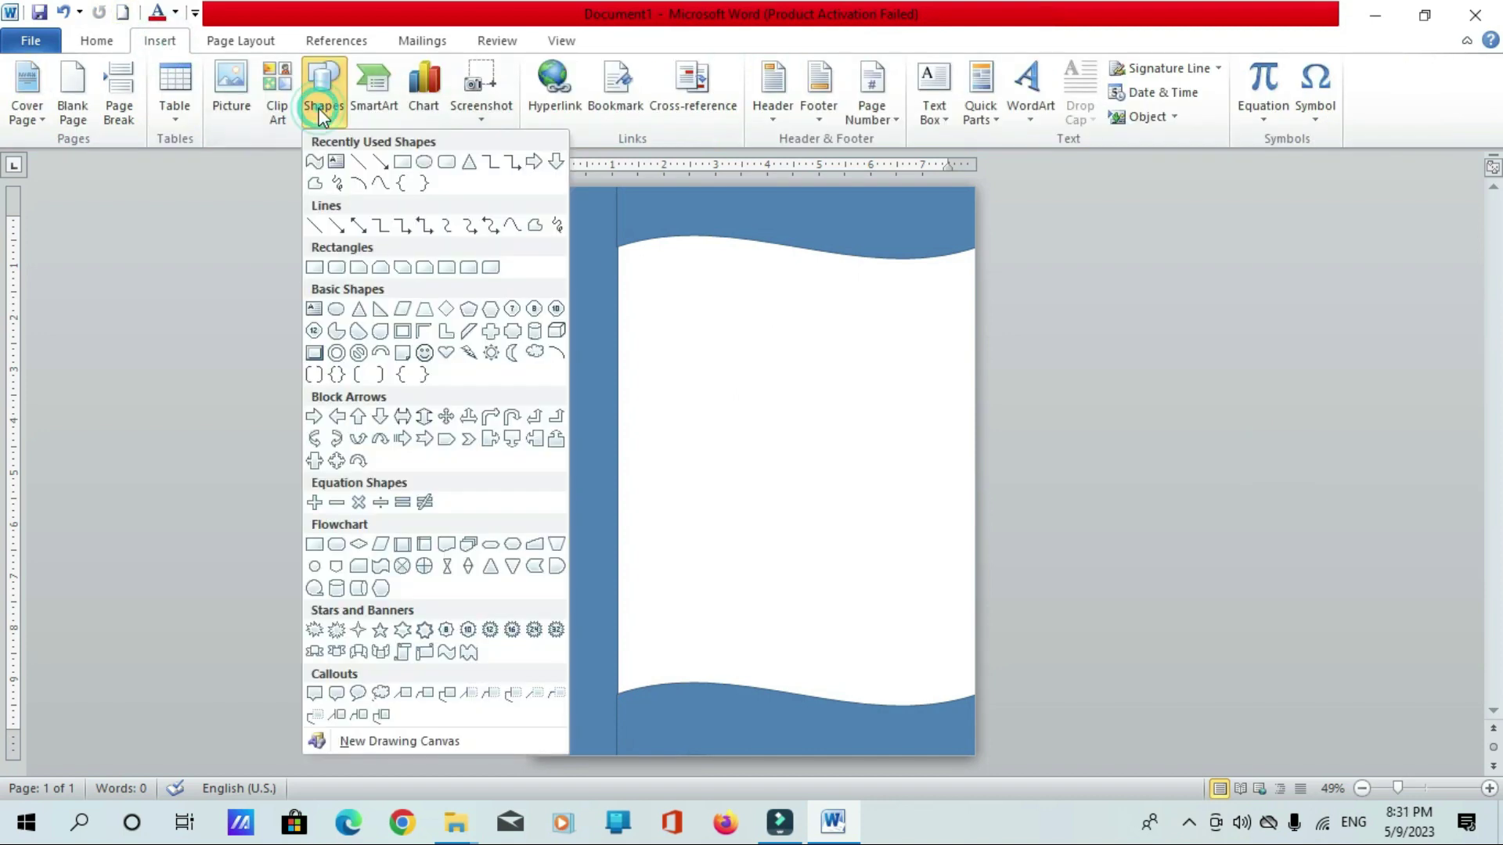
pyautogui.click(402, 163)
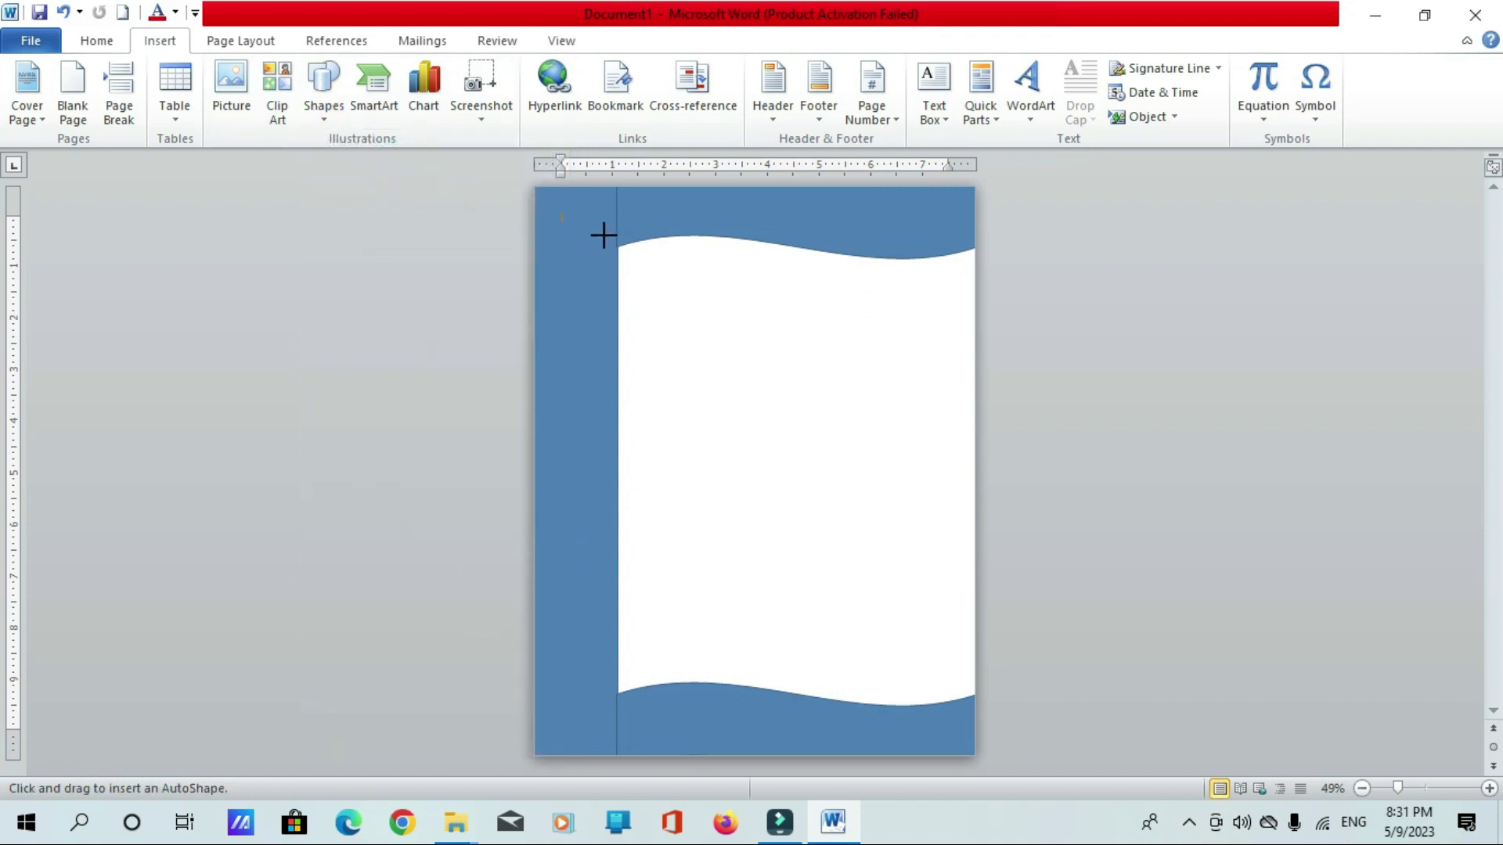
pyautogui.moveTo(608, 238); pyautogui.dragTo(931, 475)
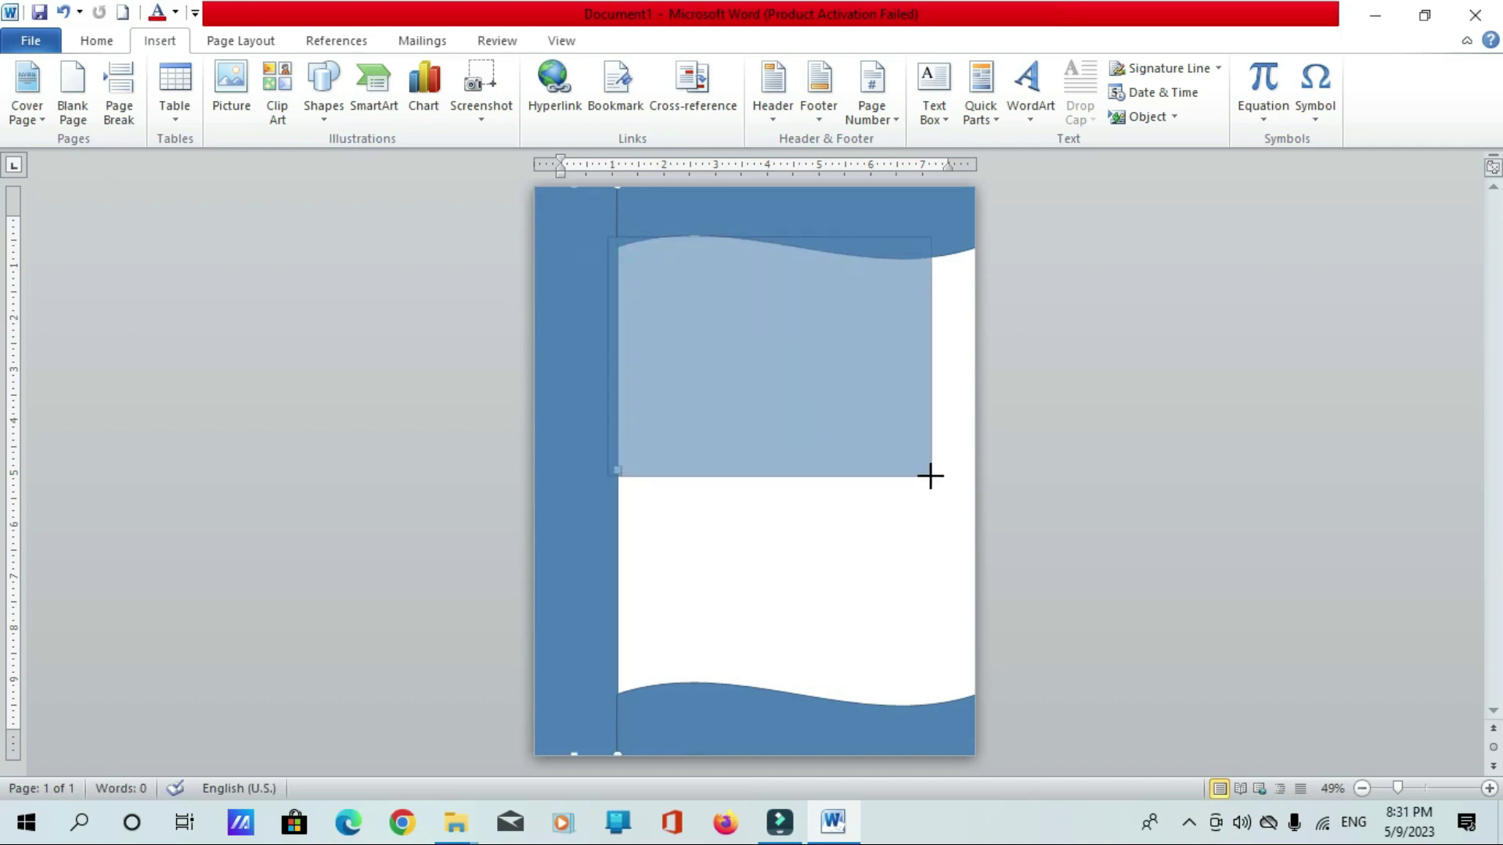
pyautogui.moveTo(931, 476); pyautogui.dragTo(980, 713)
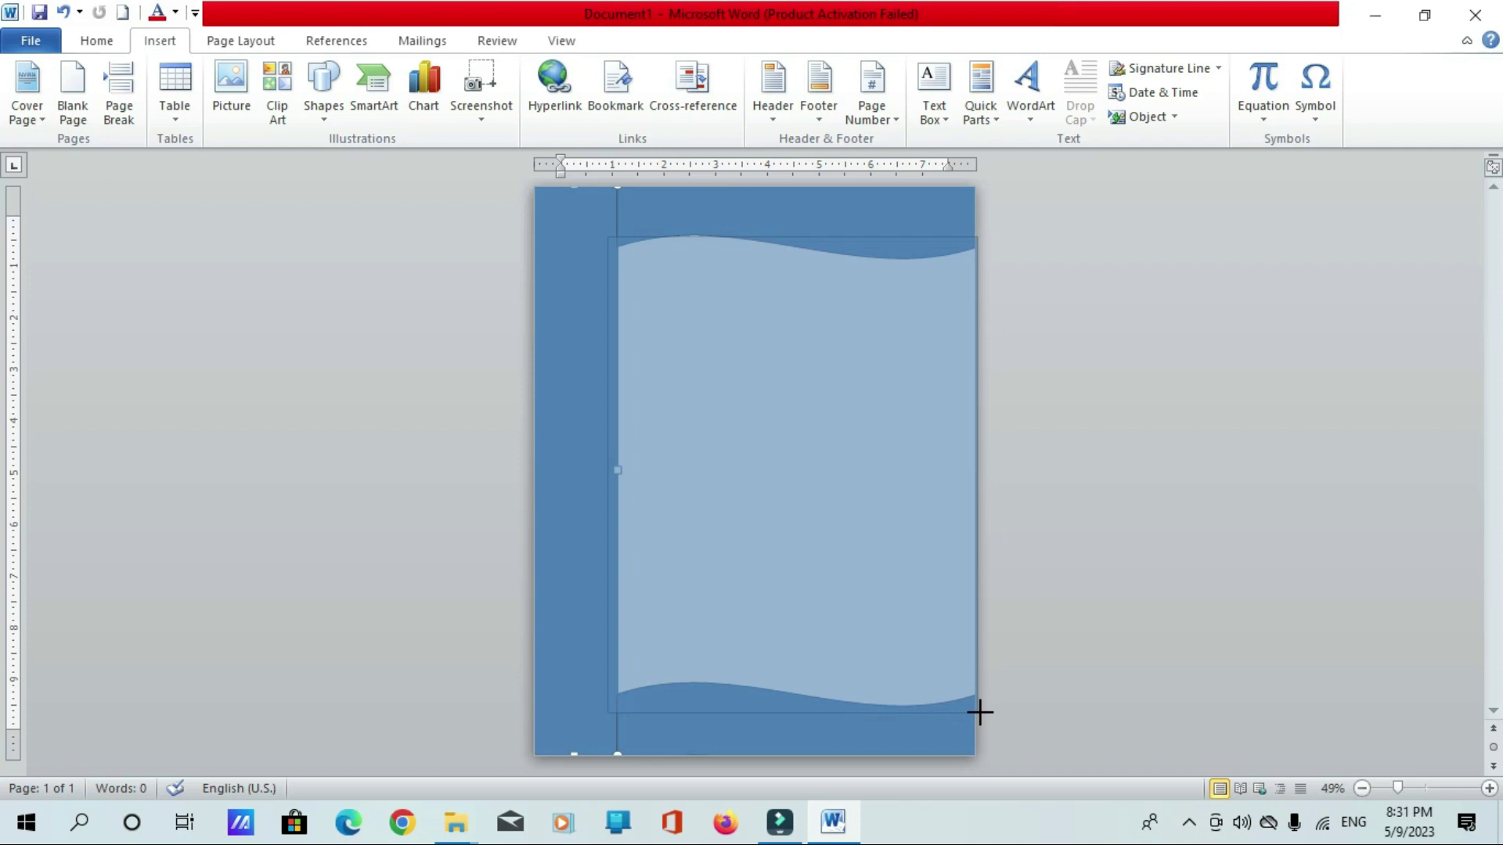
pyautogui.moveTo(979, 712); pyautogui.dragTo(975, 716)
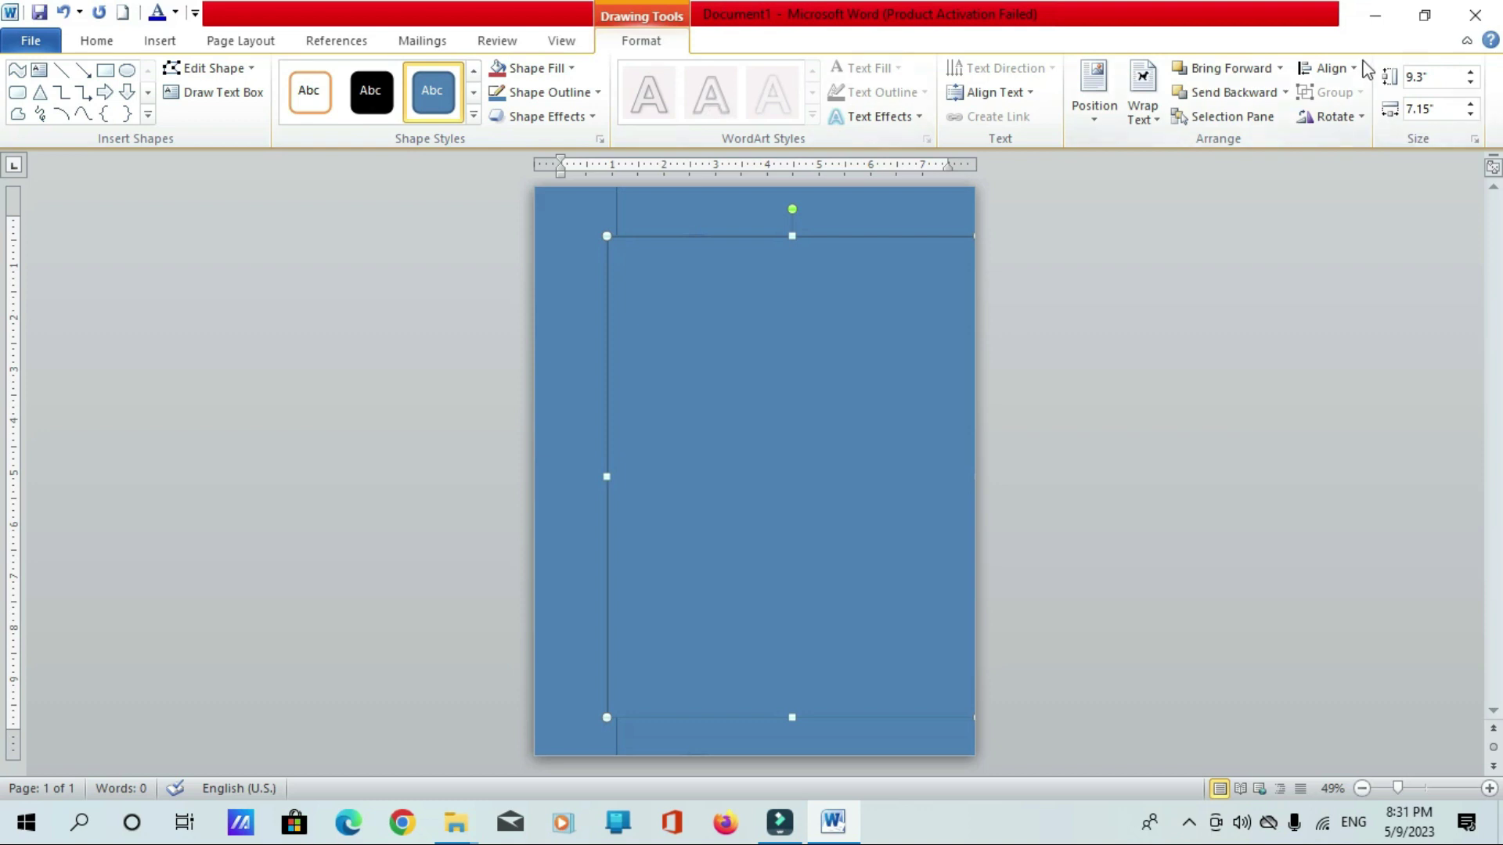
# Send the large rectangle to the back, behind all other shapes
pyautogui.click(1284, 94)
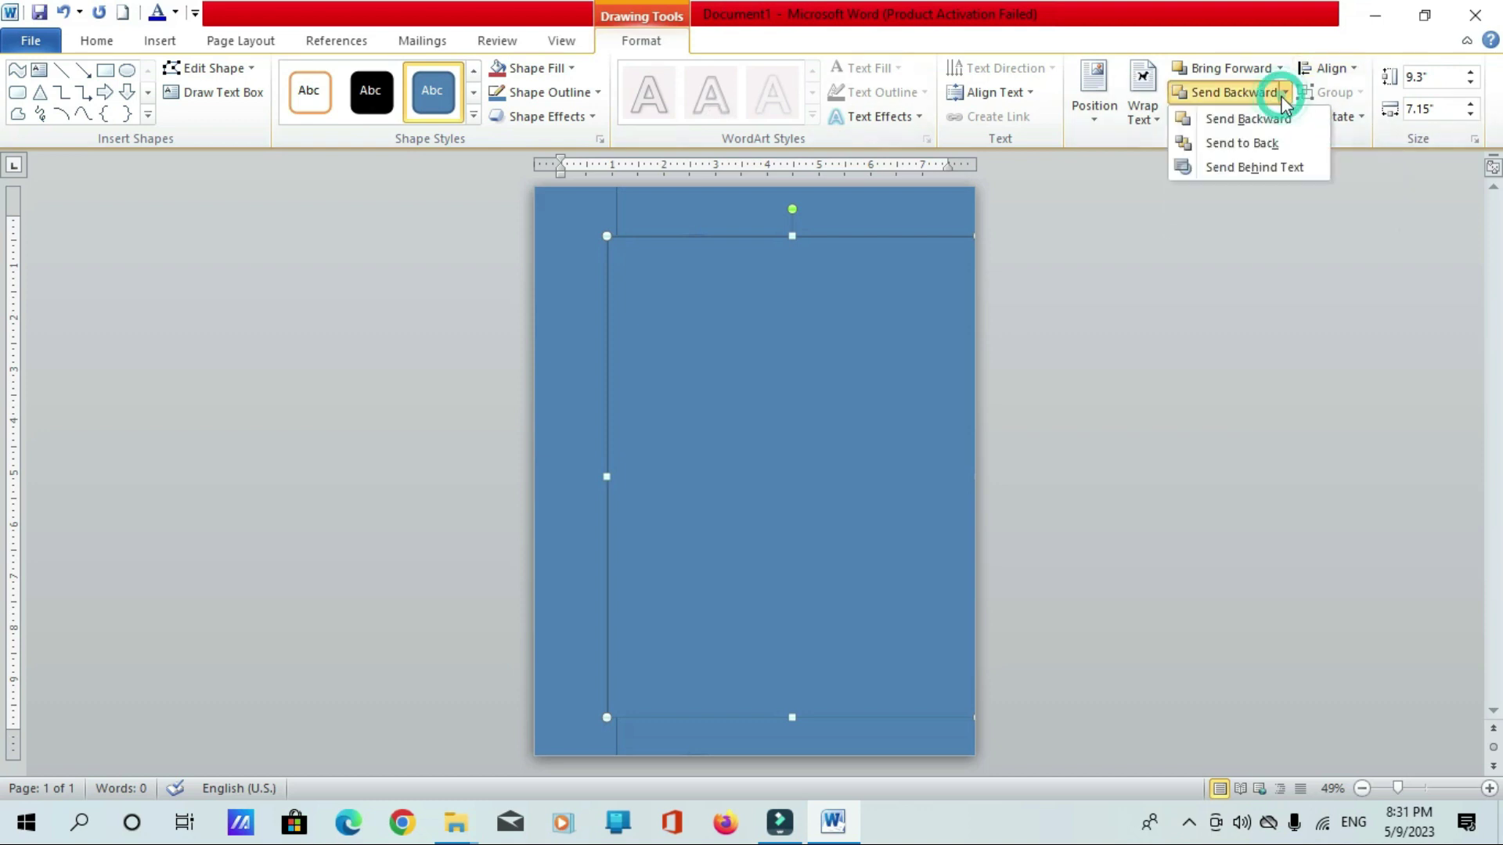
pyautogui.click(1269, 144)
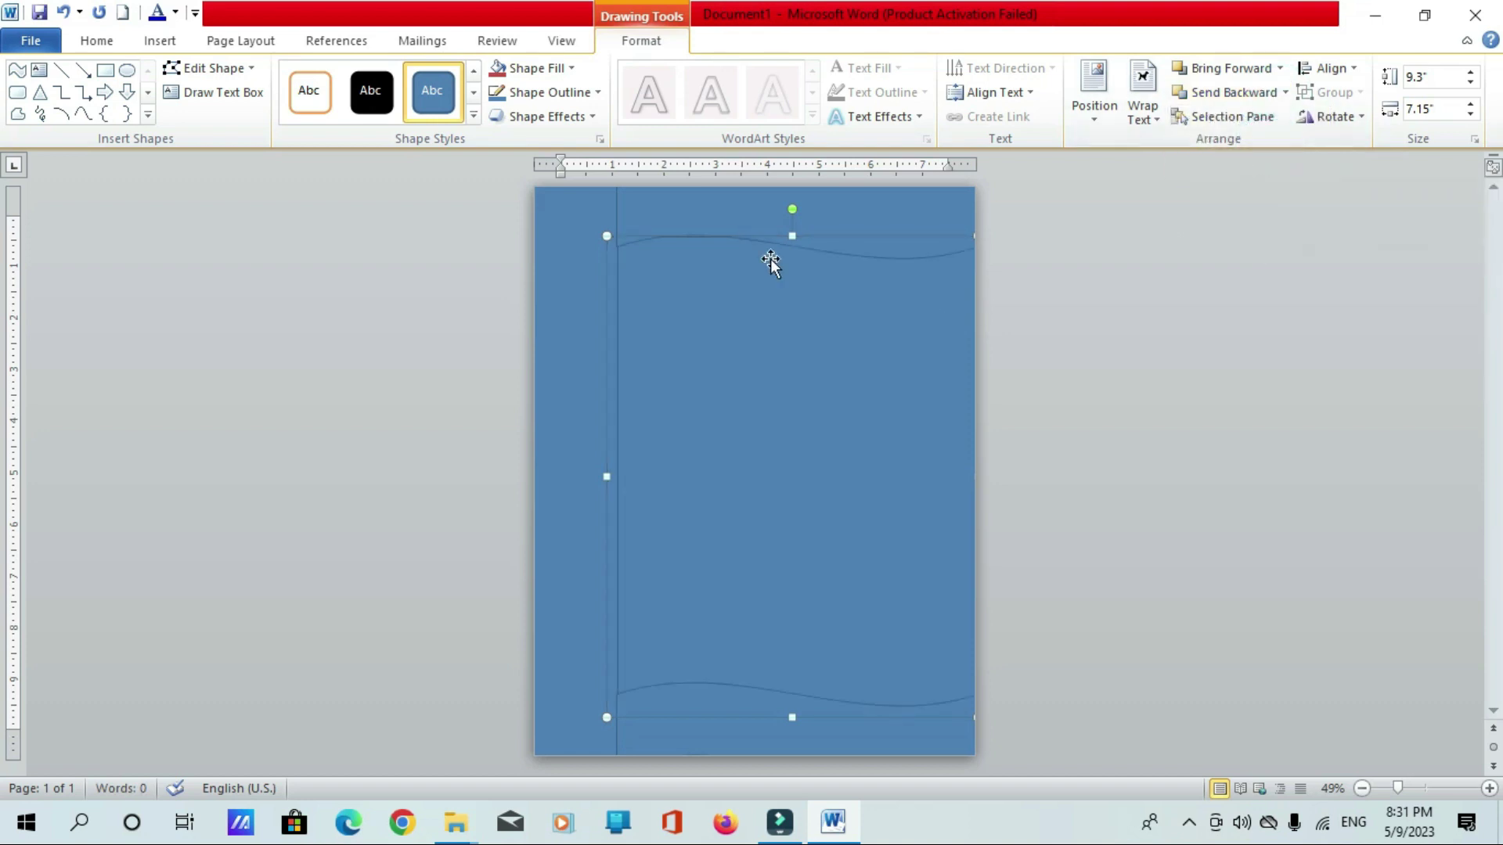
pyautogui.press('Tab')
pyautogui.click(571, 69)
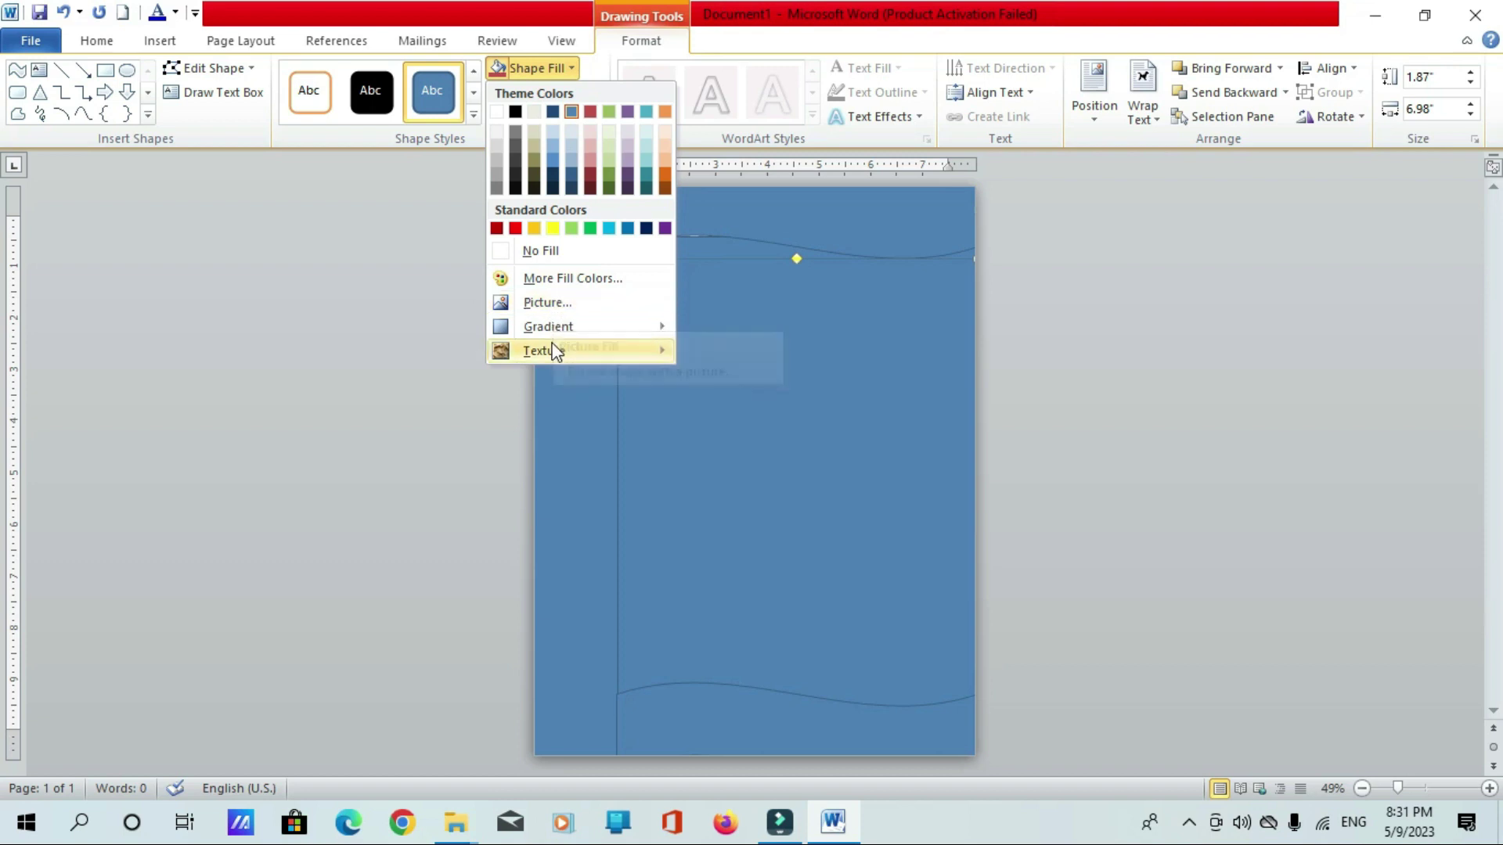
# Fill the top wave, left side bar and bottom wave with bright blue
pyautogui.click(563, 278)
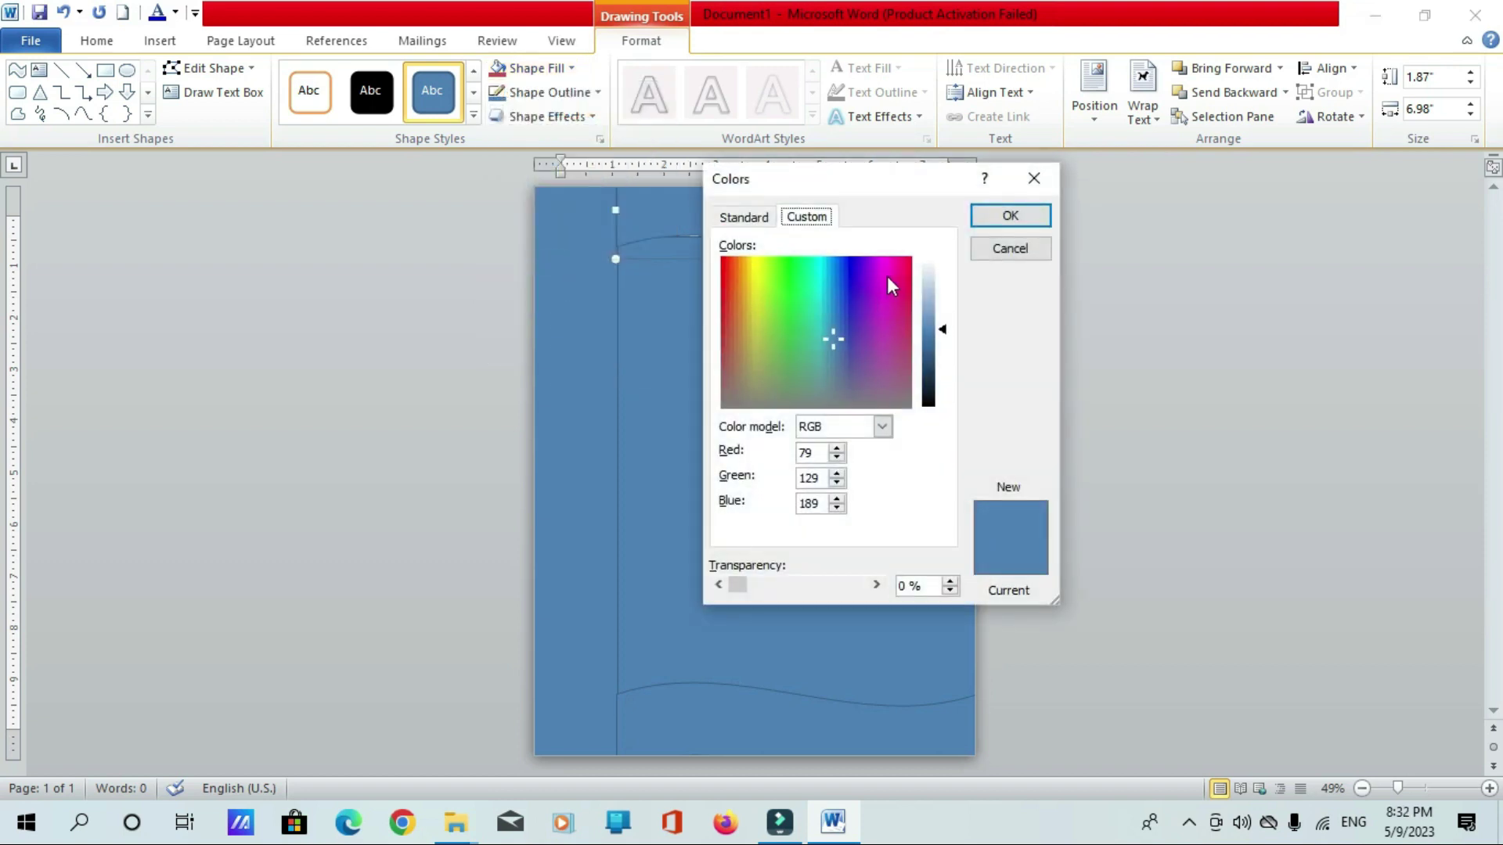
pyautogui.click(745, 218)
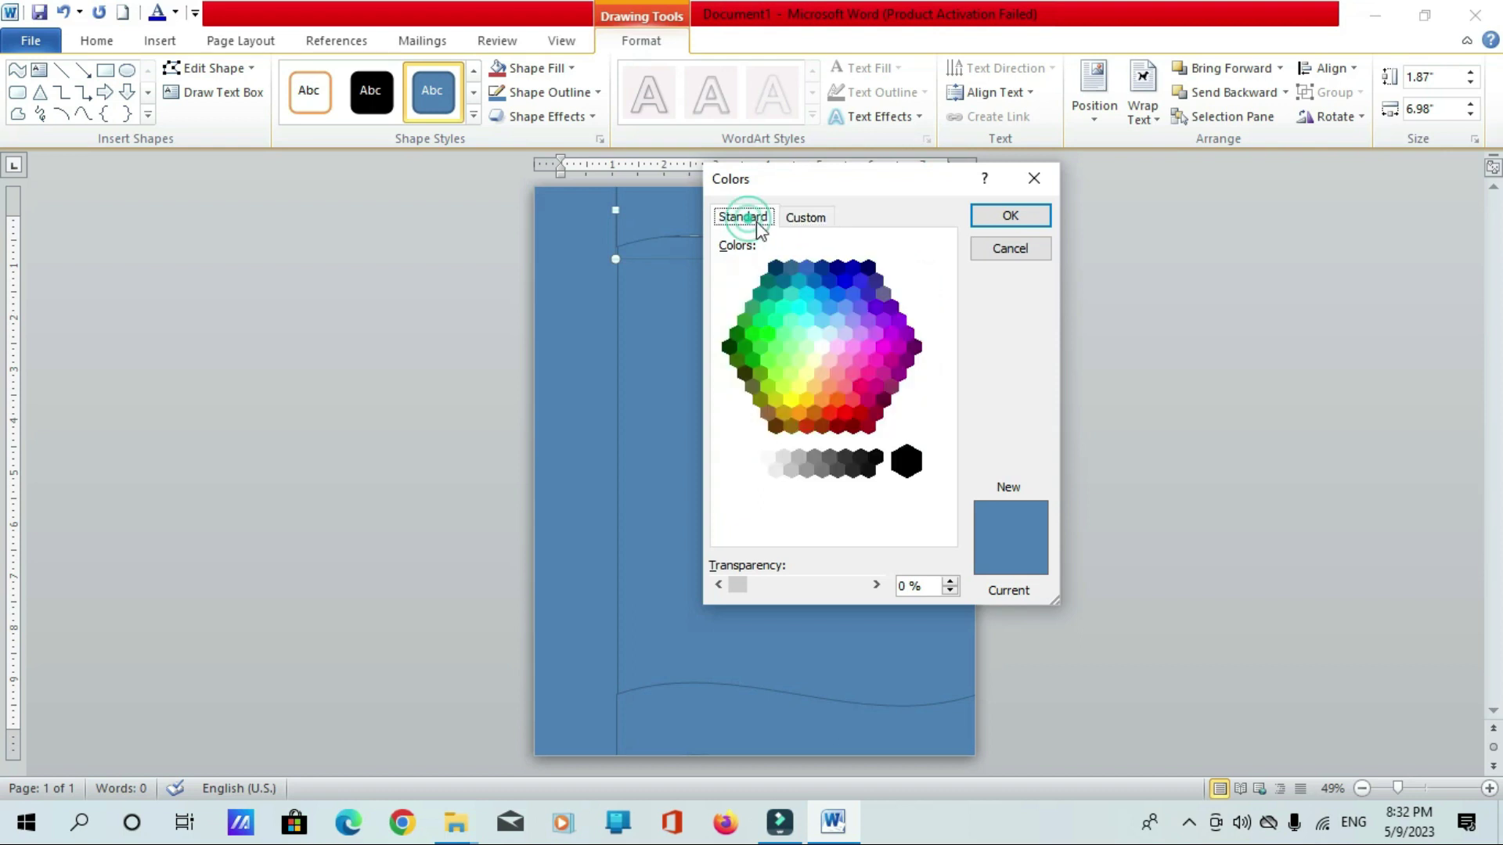
pyautogui.click(845, 280)
pyautogui.click(1009, 214)
pyautogui.click(580, 315)
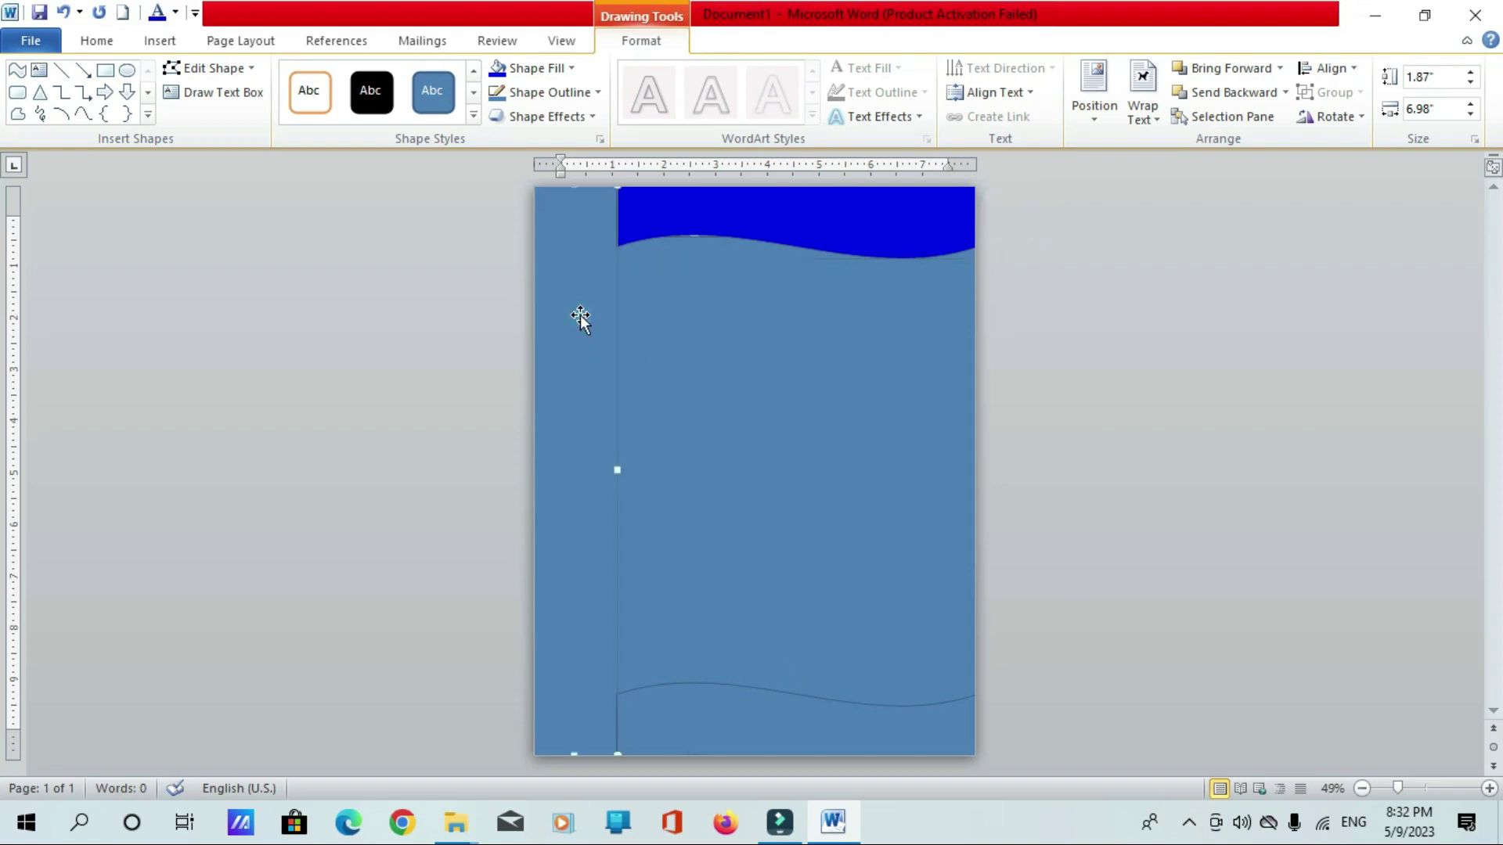
pyautogui.click(498, 69)
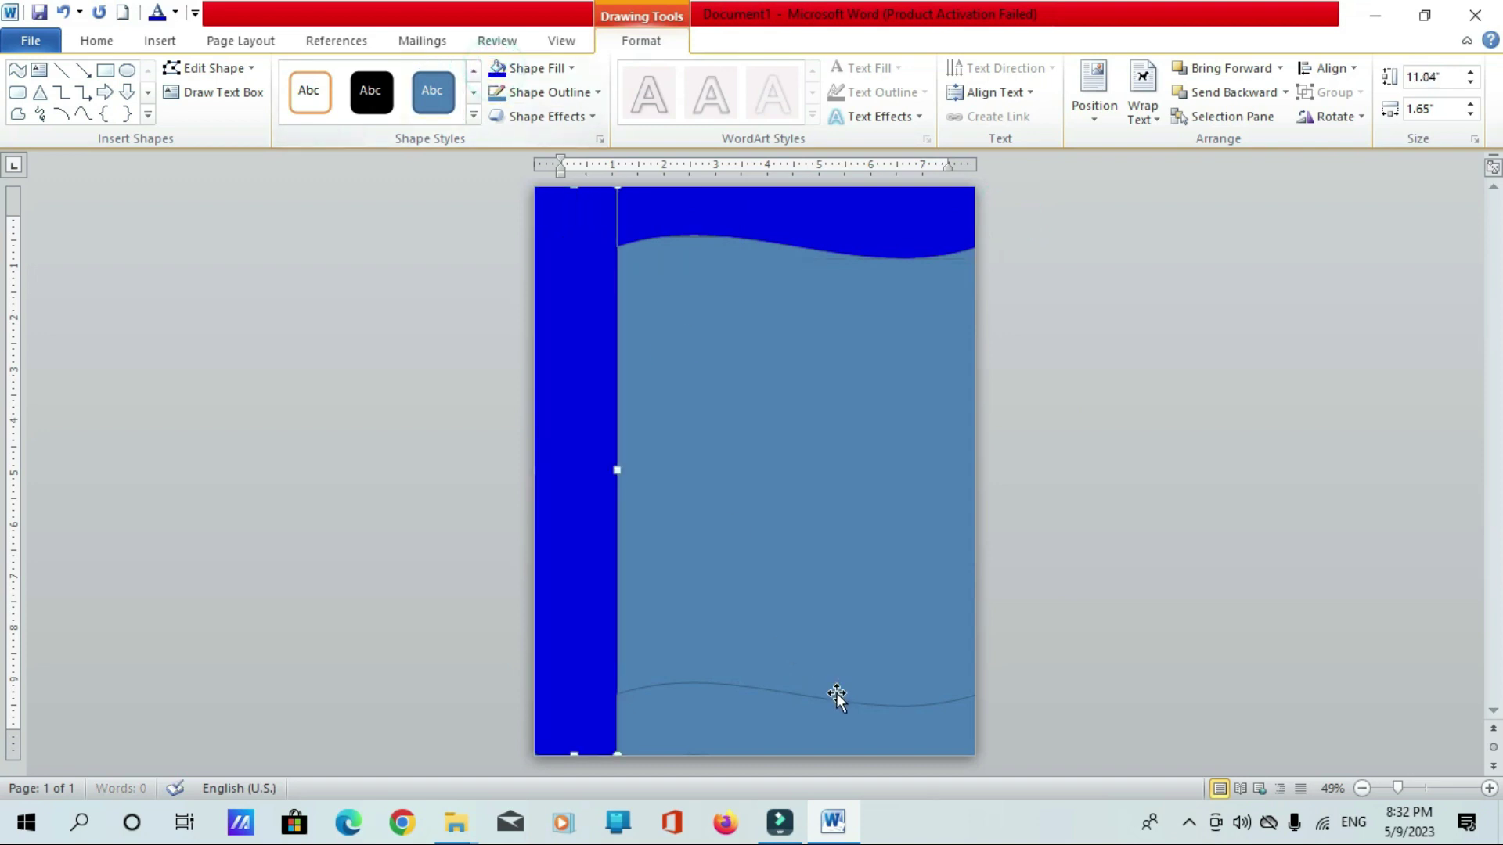
pyautogui.click(782, 738)
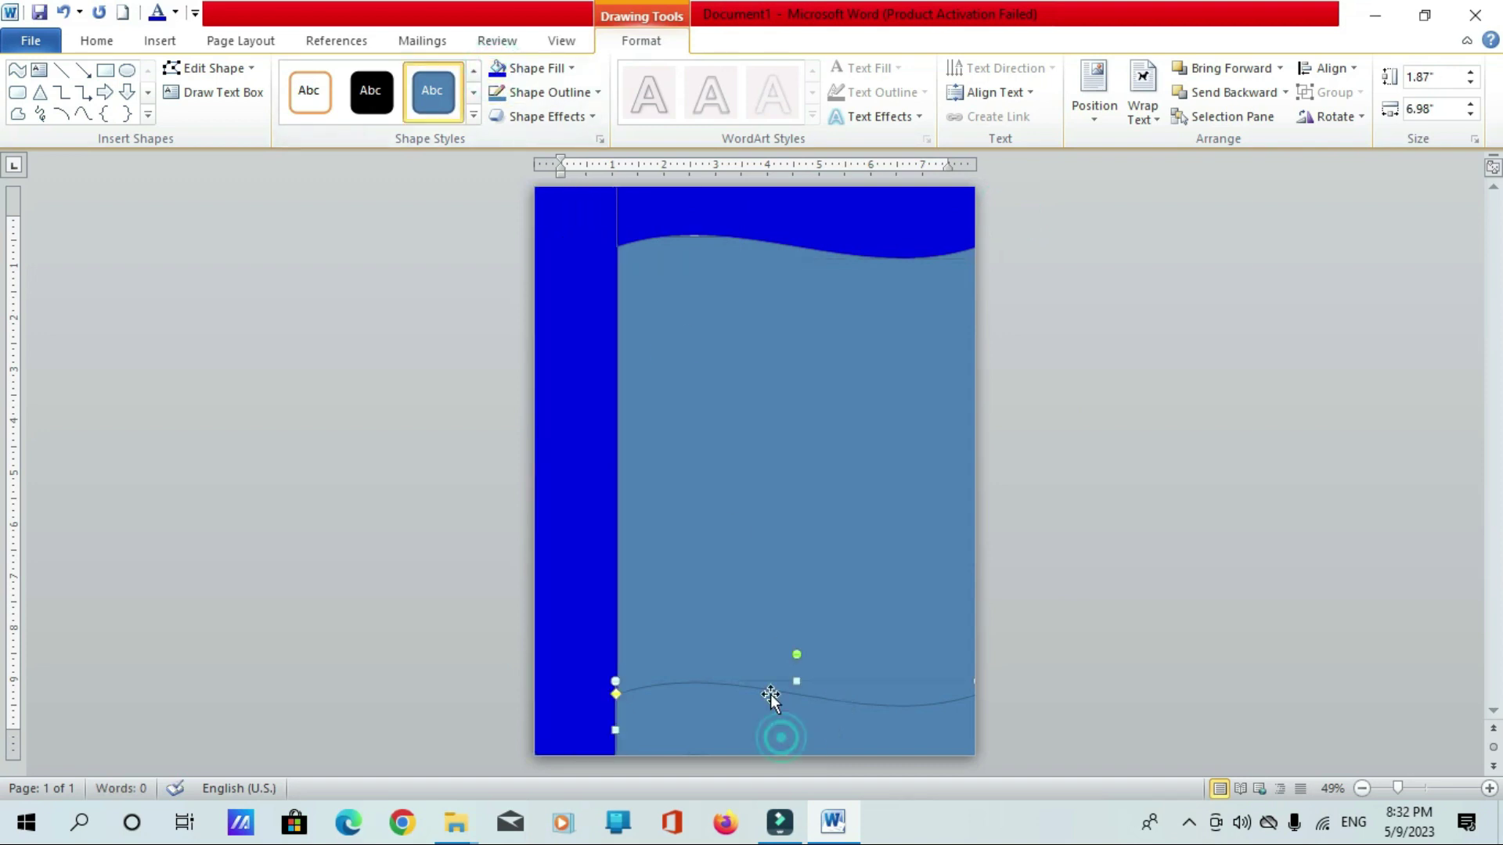
pyautogui.click(497, 69)
pyautogui.click(1091, 317)
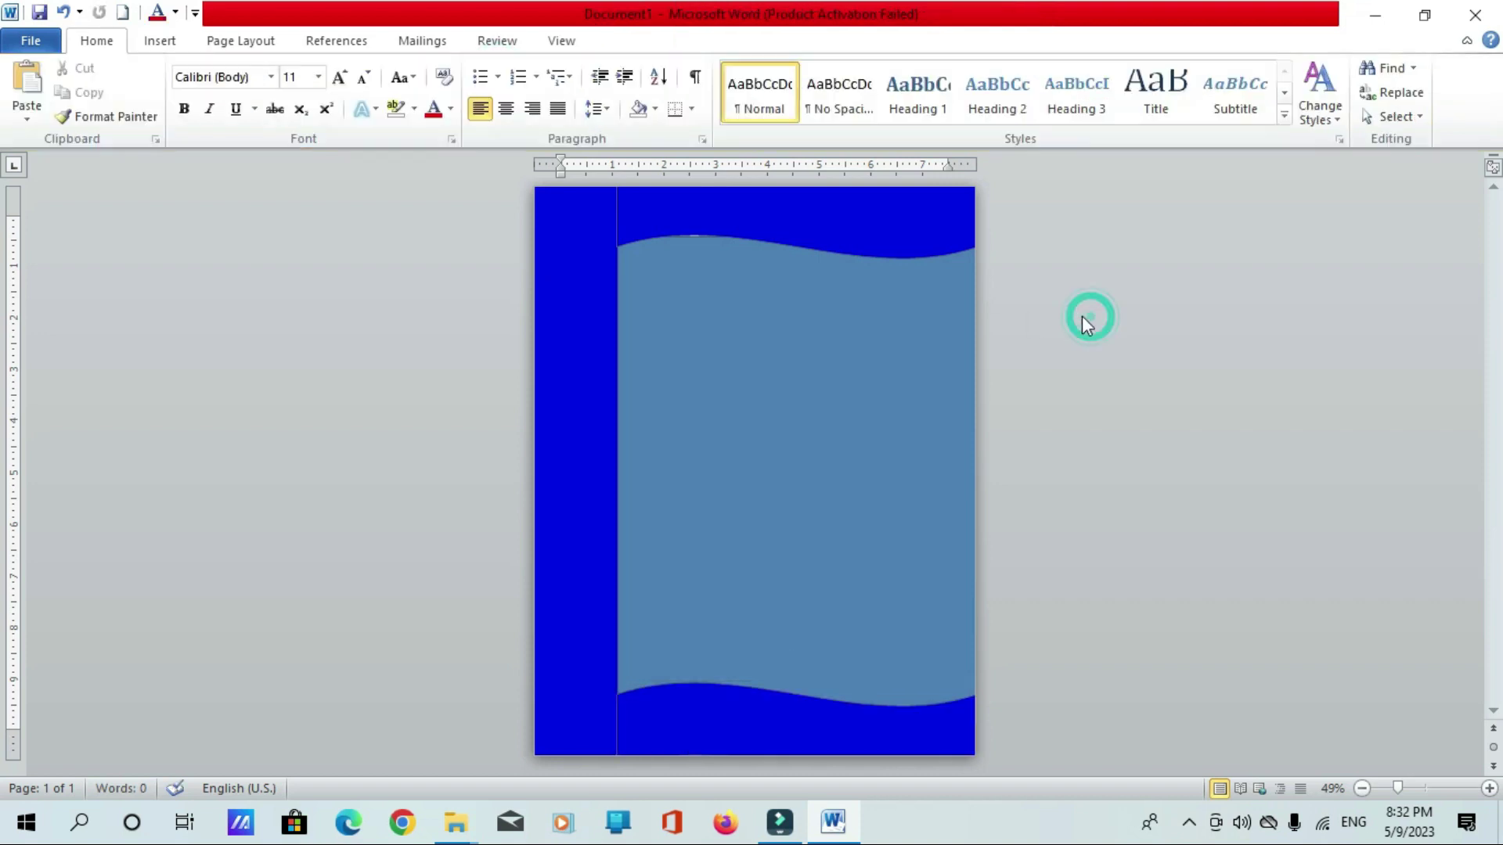
# Give the top wave a yellow 6 pt outline
pyautogui.click(861, 212)
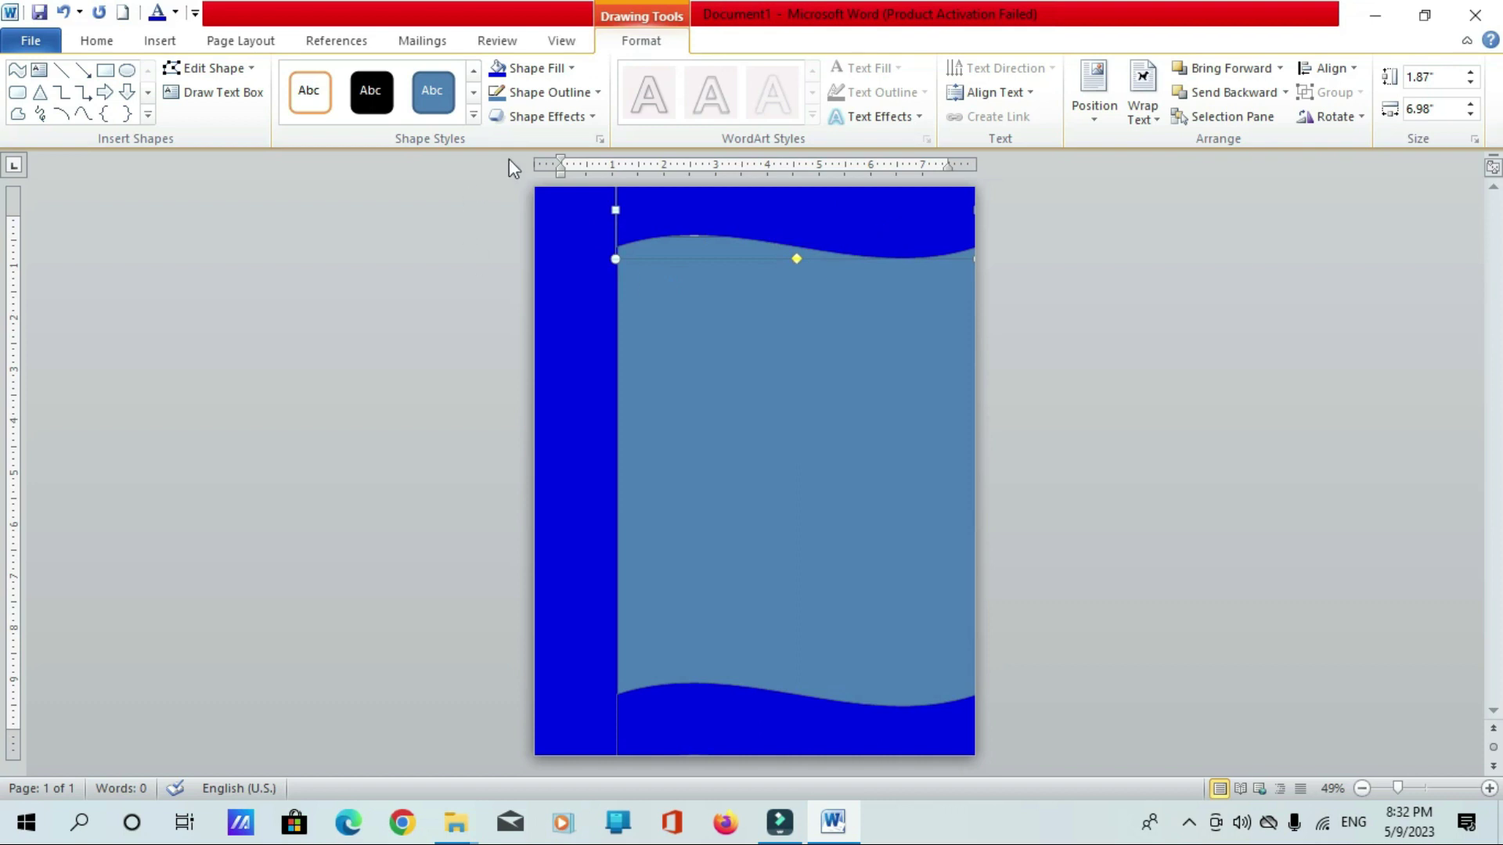
pyautogui.click(580, 94)
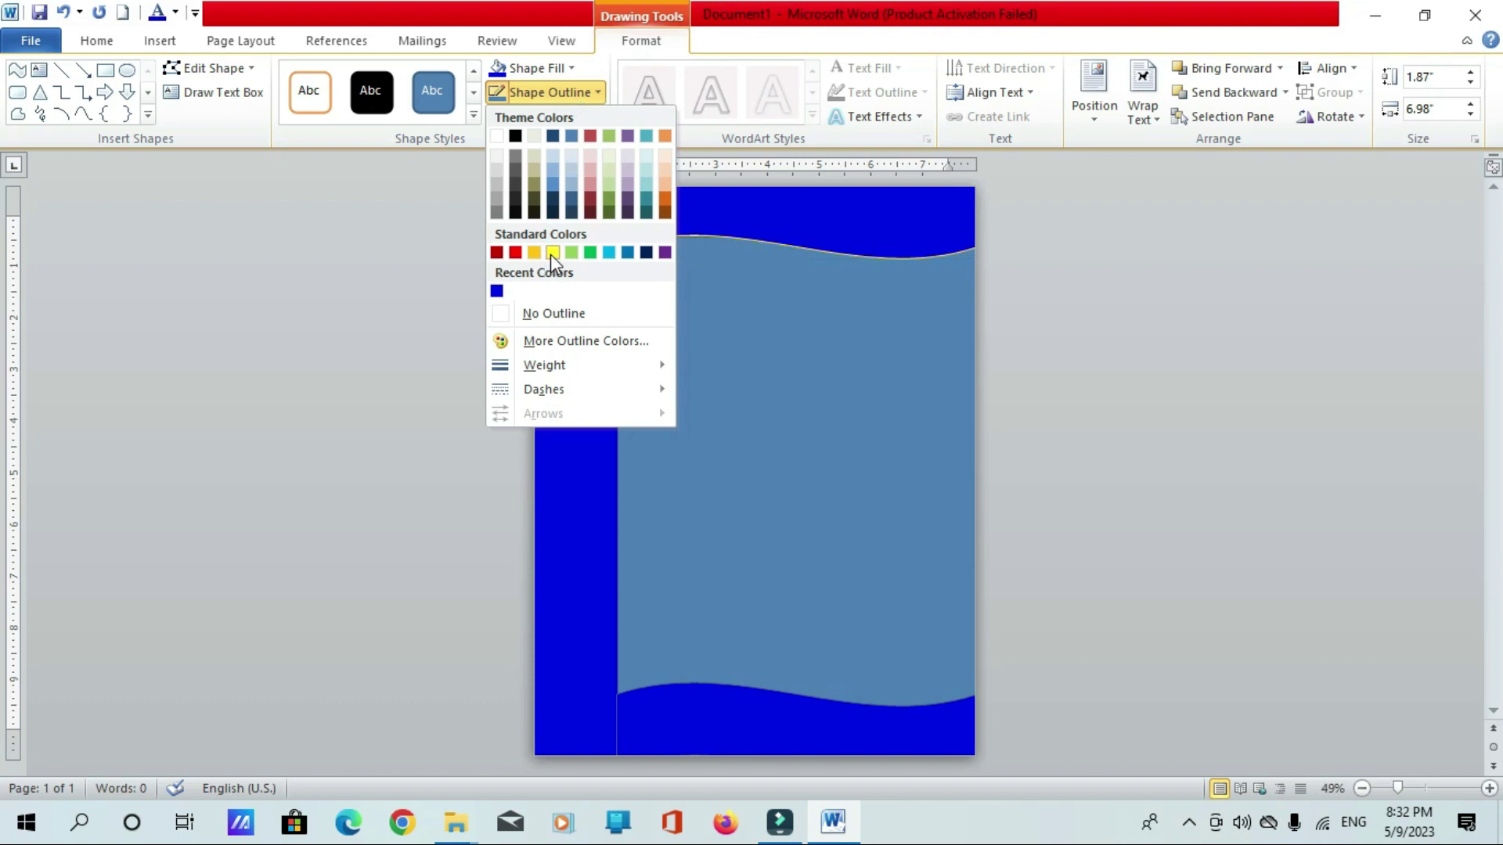
pyautogui.click(551, 255)
pyautogui.click(589, 90)
pyautogui.click(548, 365)
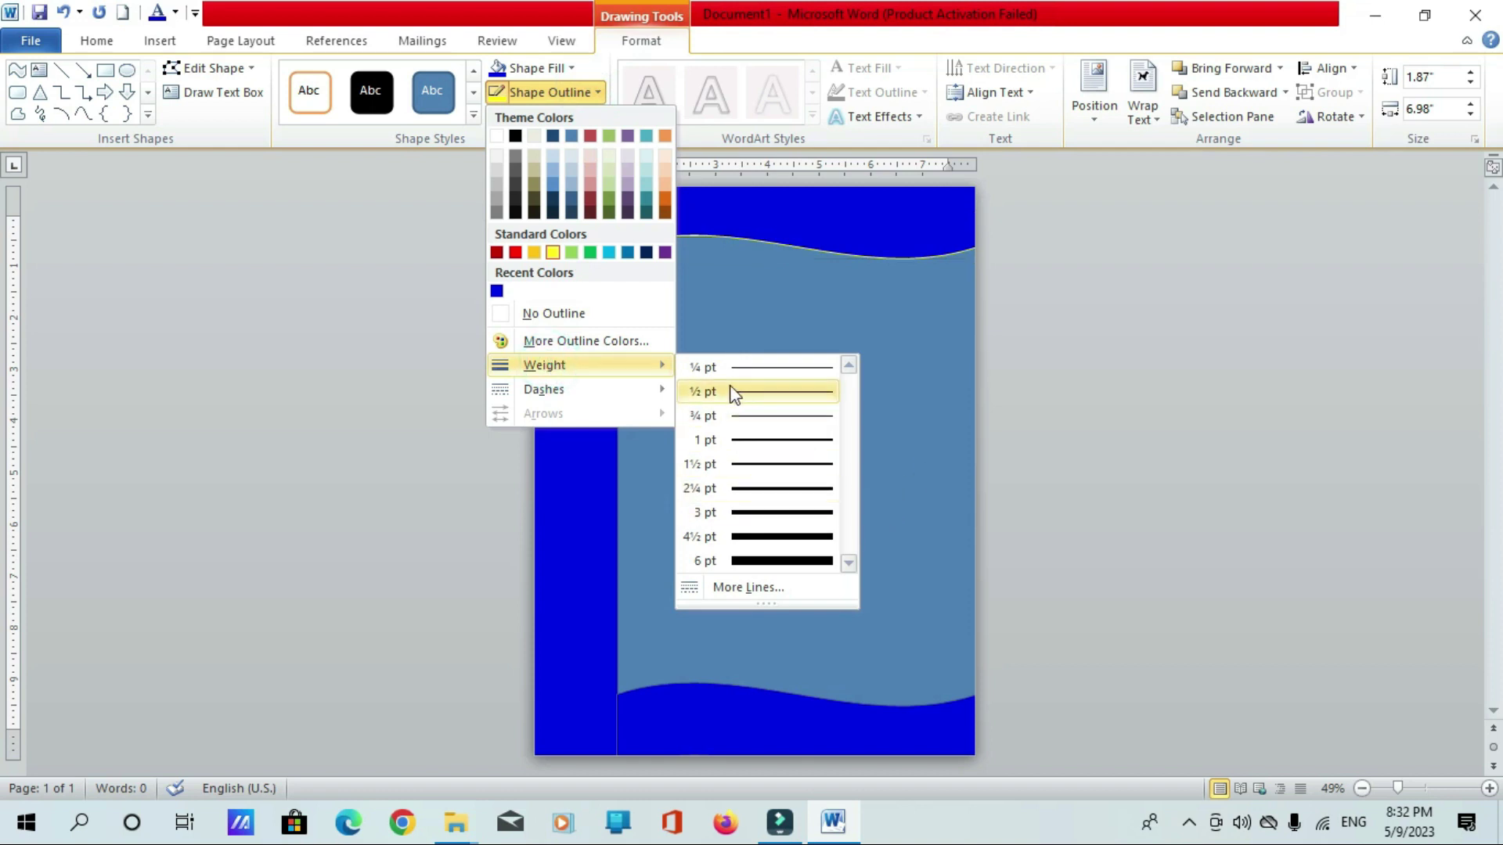
pyautogui.click(769, 562)
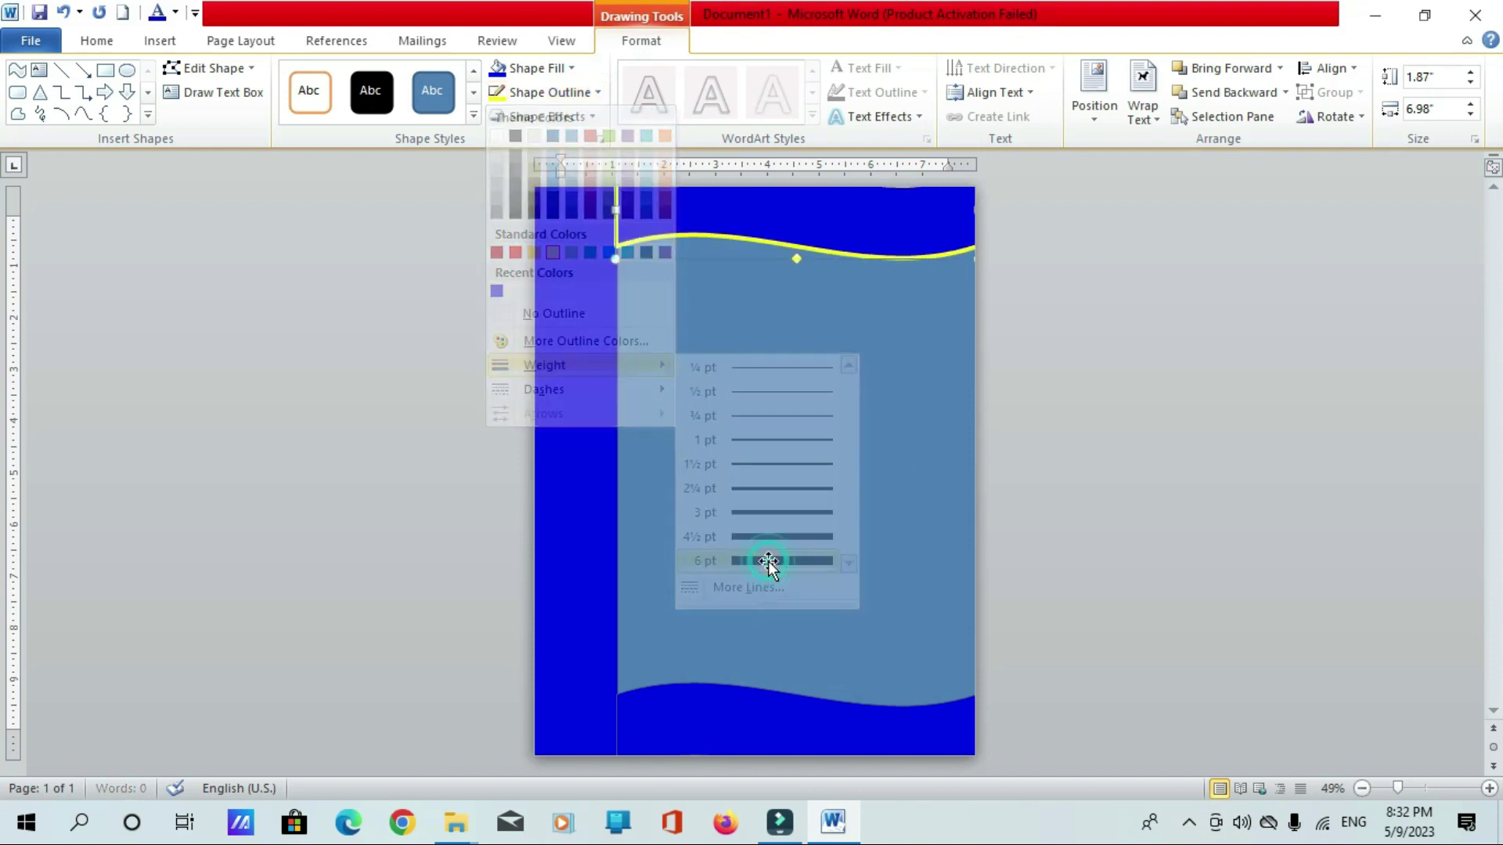
# Give the side bar and bottom wave yellow 6 pt outlines
pyautogui.click(562, 365)
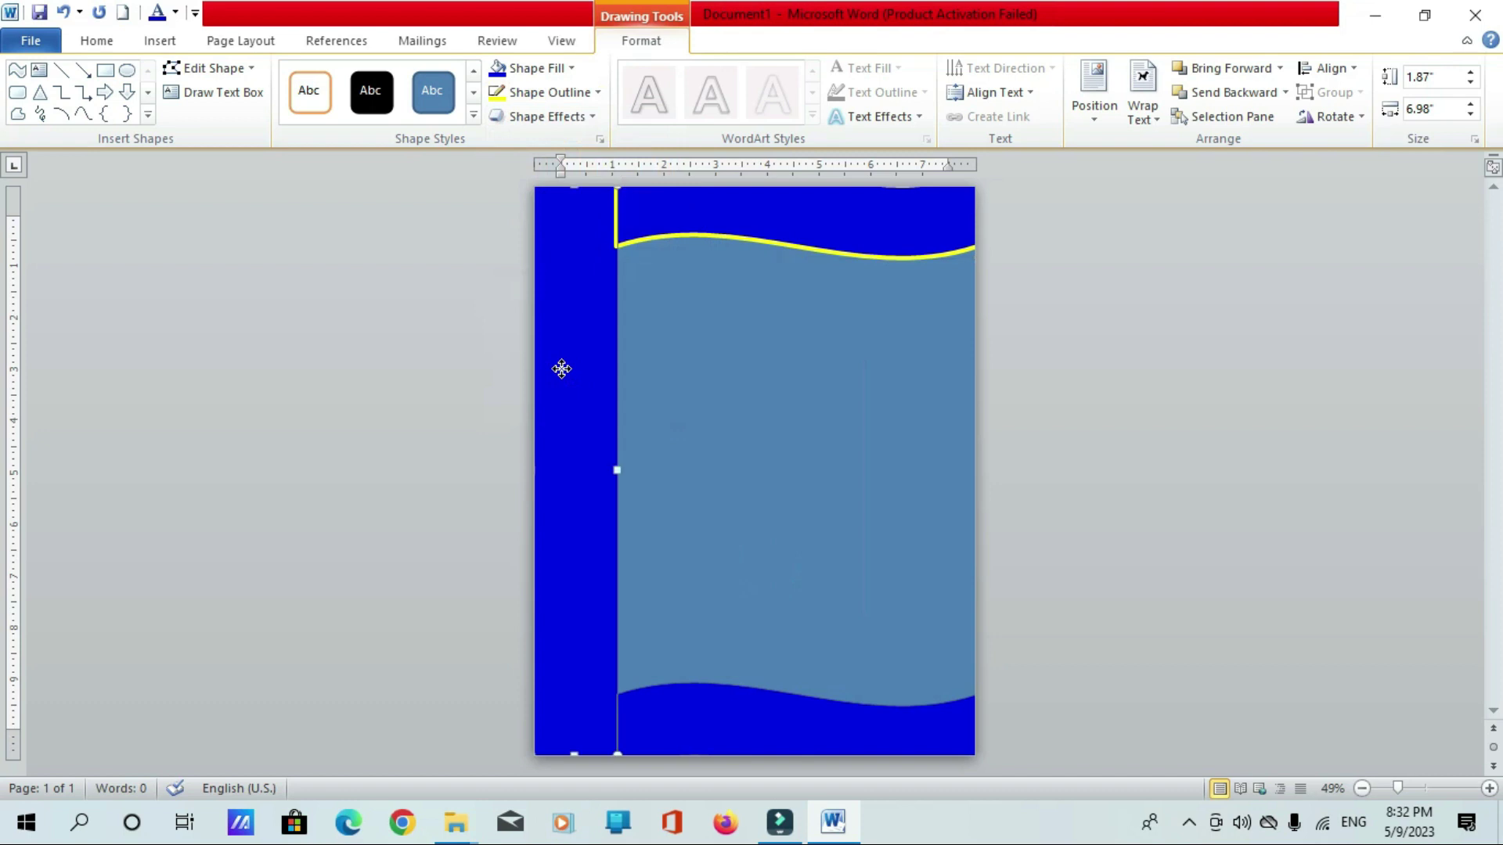
pyautogui.click(583, 93)
pyautogui.moveTo(543, 364)
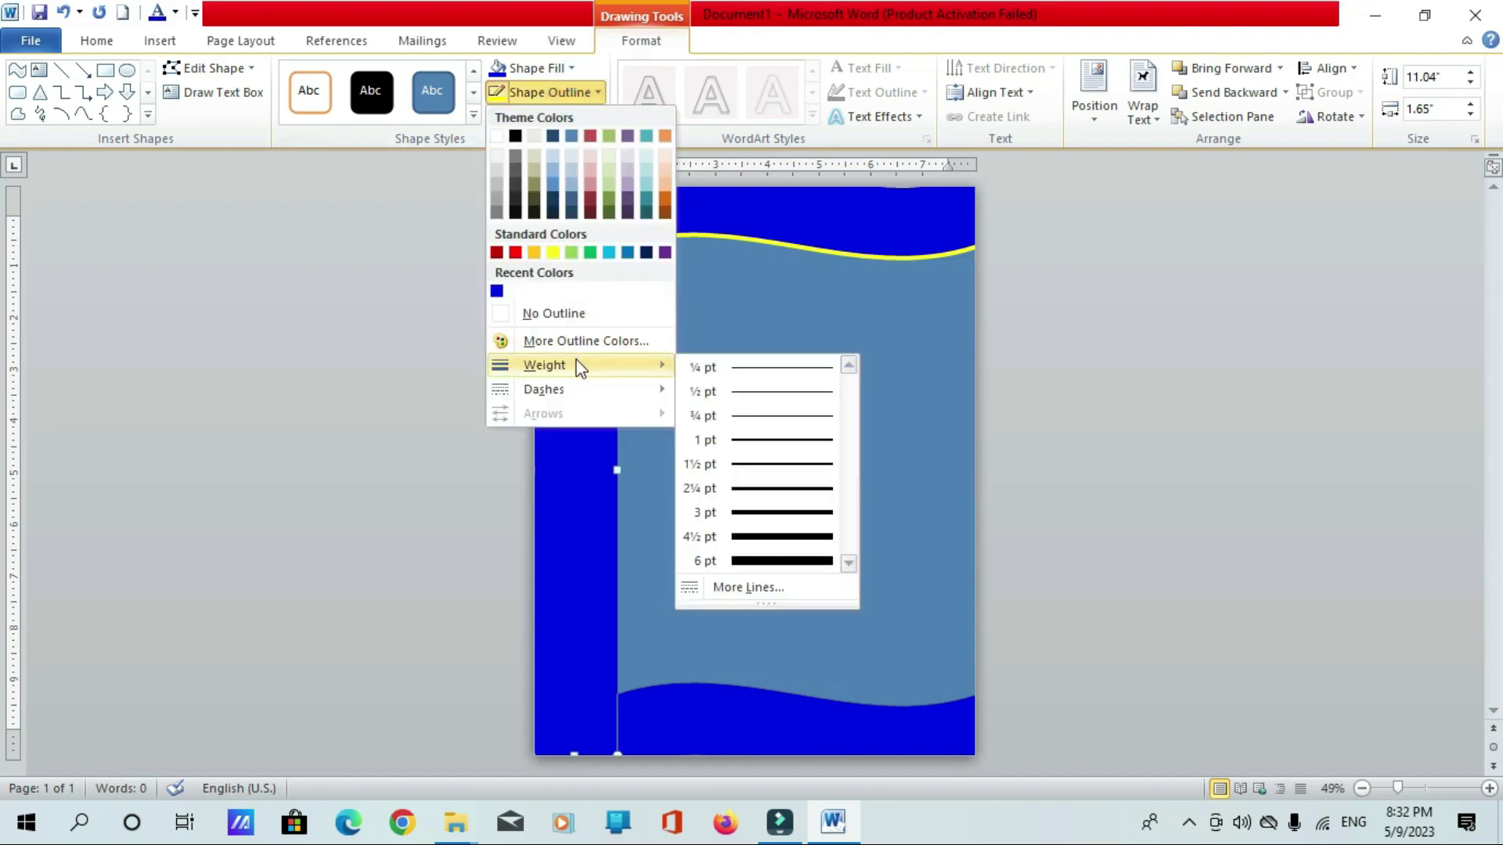
pyautogui.click(752, 558)
pyautogui.click(497, 92)
pyautogui.click(712, 724)
pyautogui.click(497, 92)
pyautogui.click(595, 92)
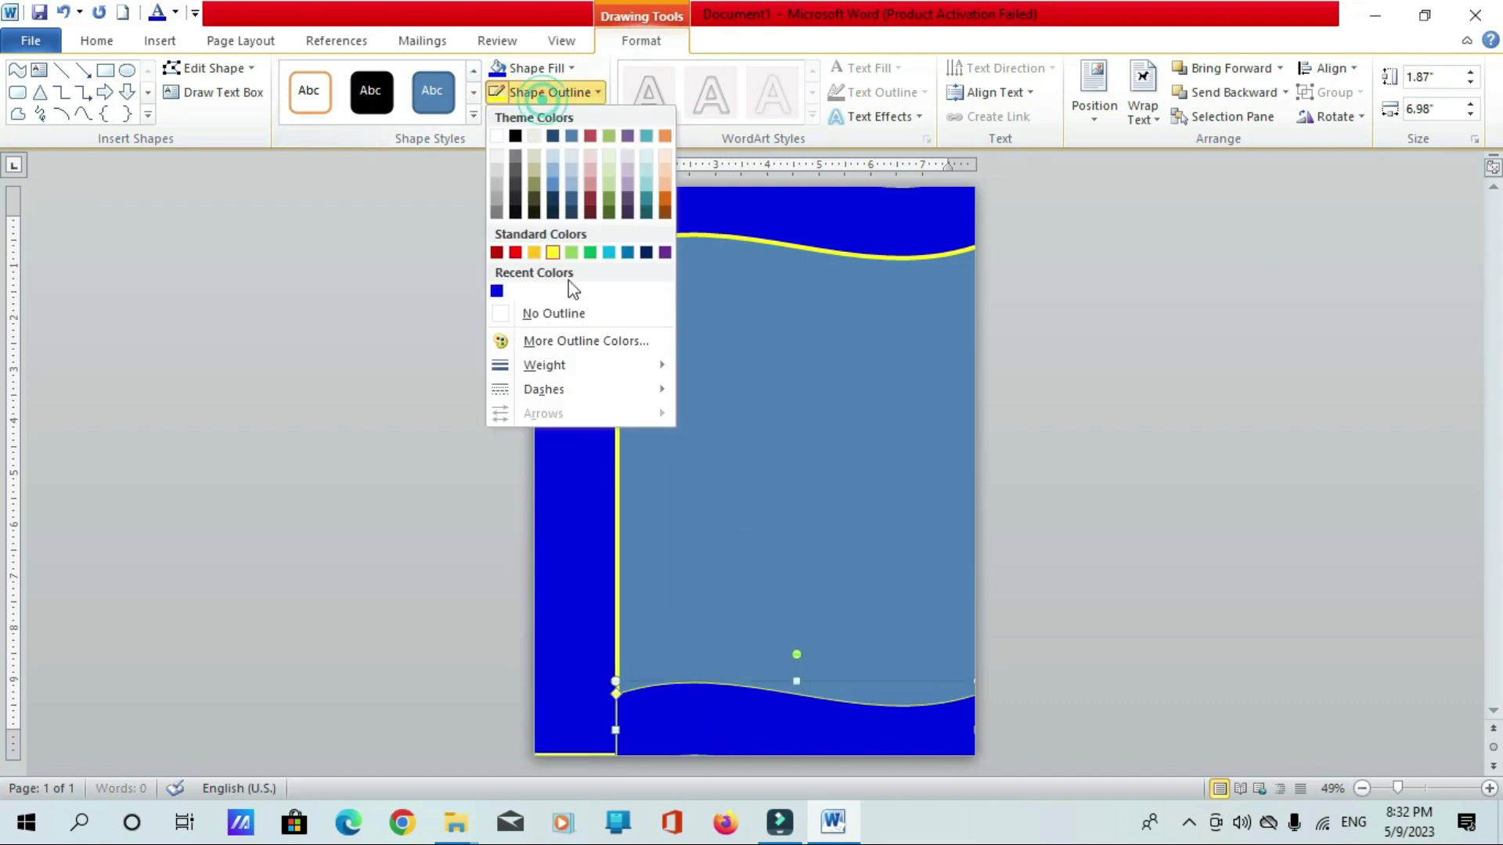
pyautogui.click(747, 557)
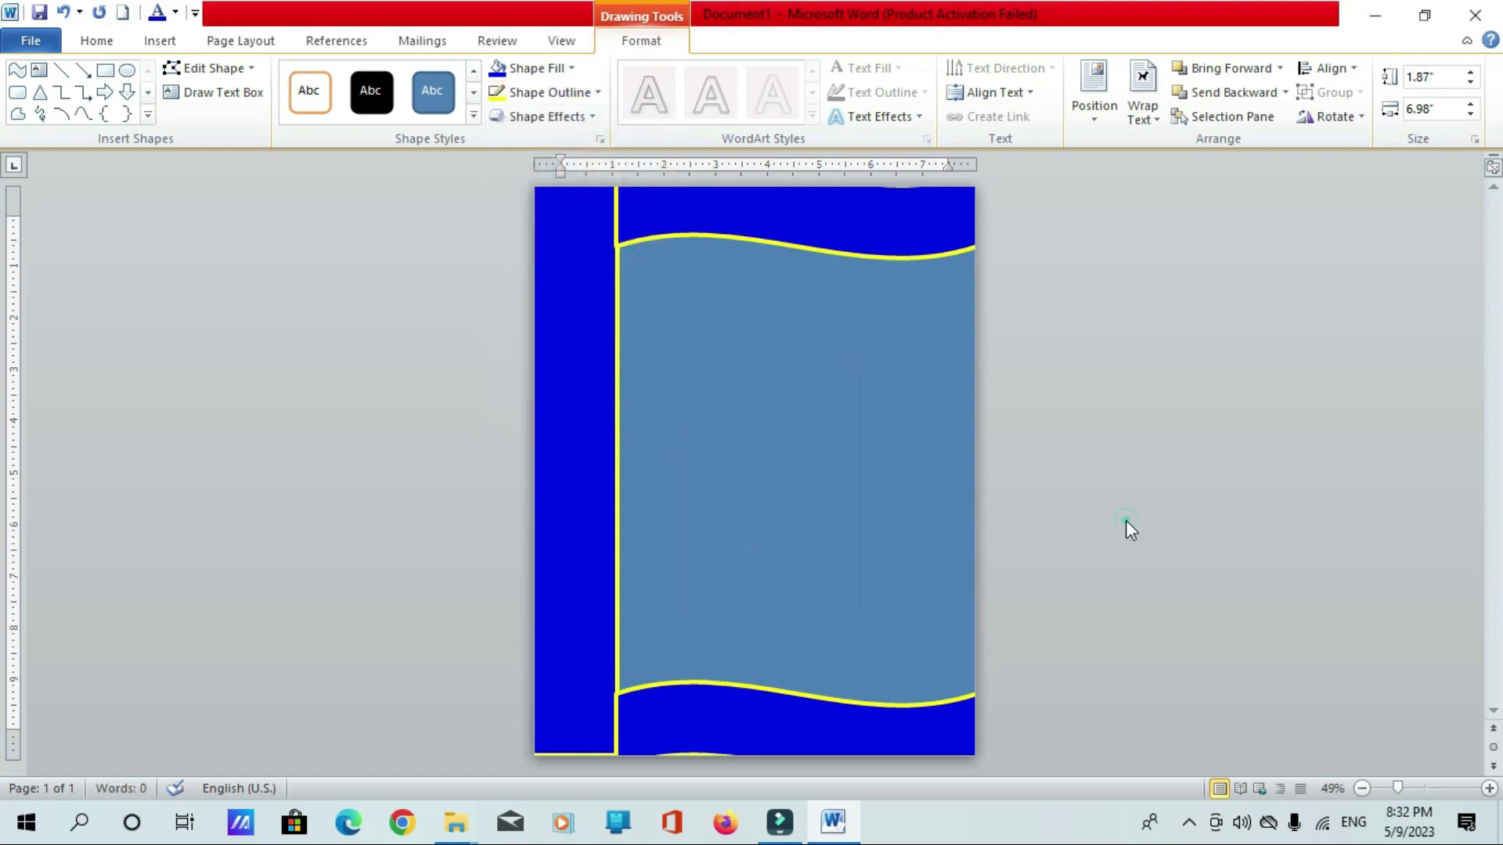
pyautogui.click(1125, 521)
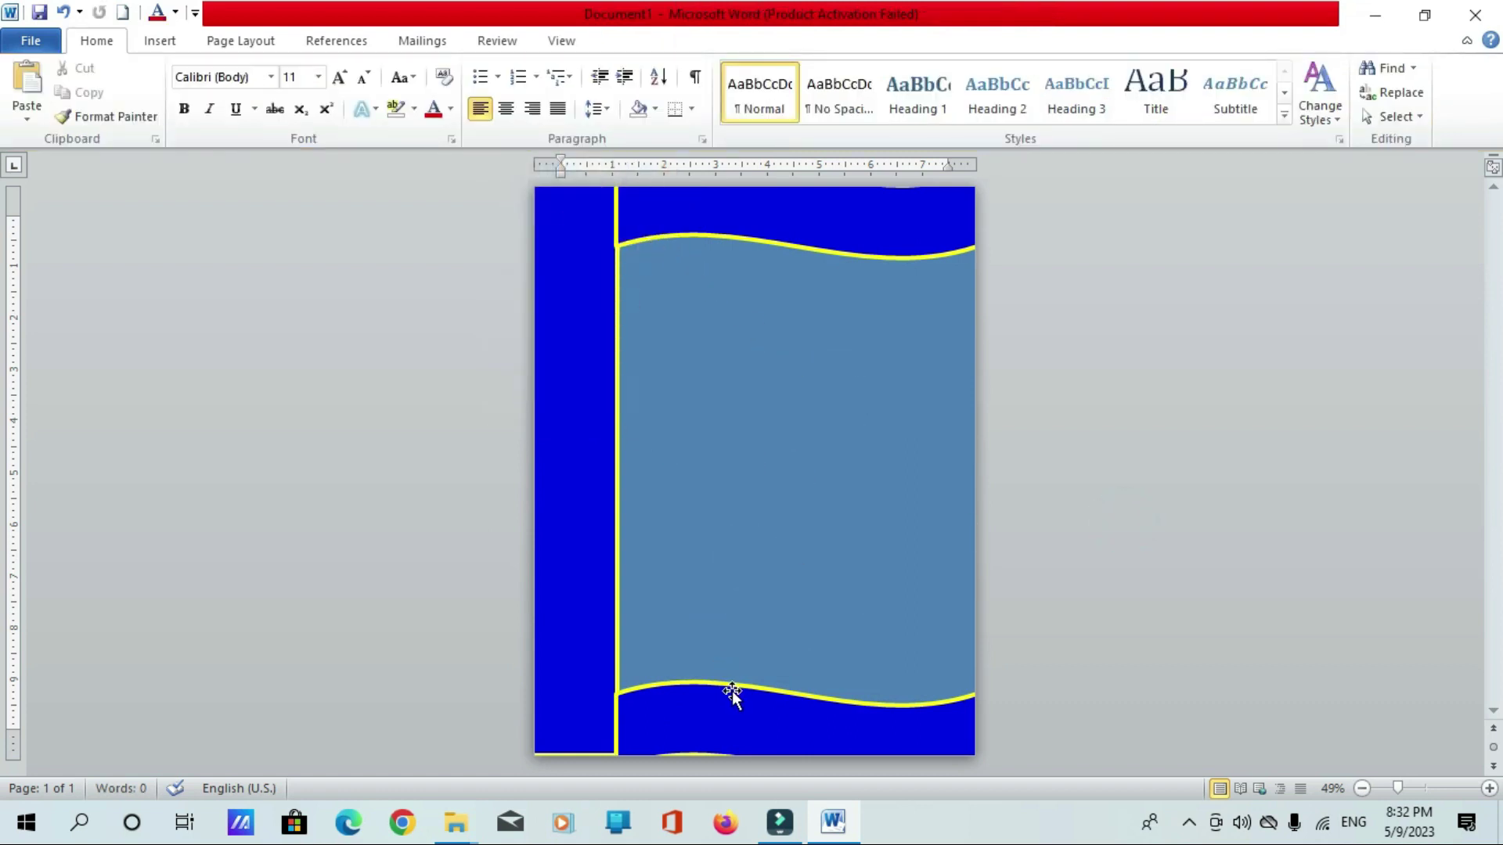
# Fill the middle shape with the pink roses picture from Mobile pic > Flowers
pyautogui.click(842, 396)
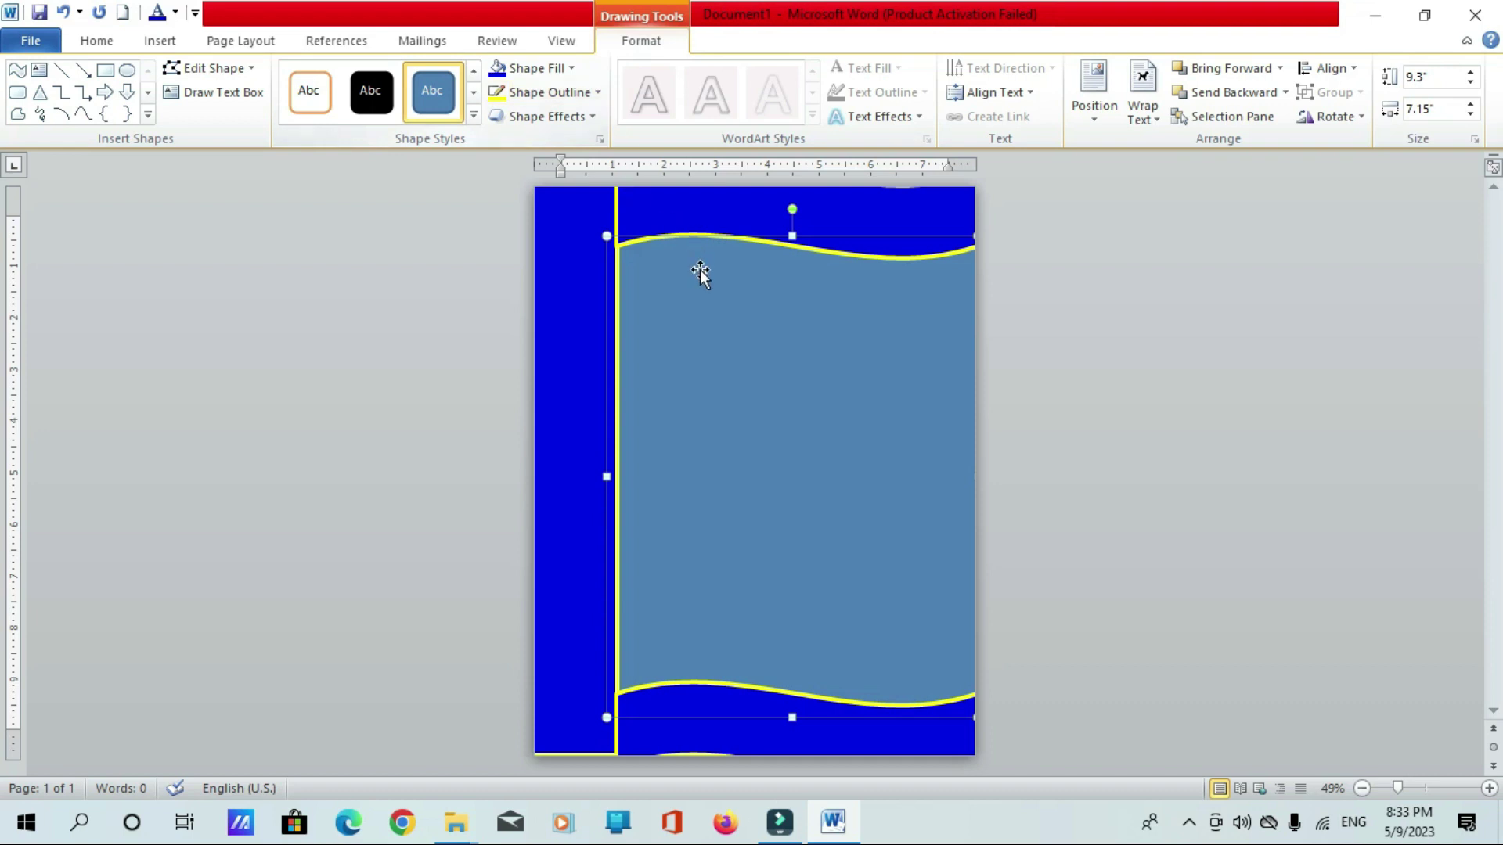
pyautogui.click(566, 69)
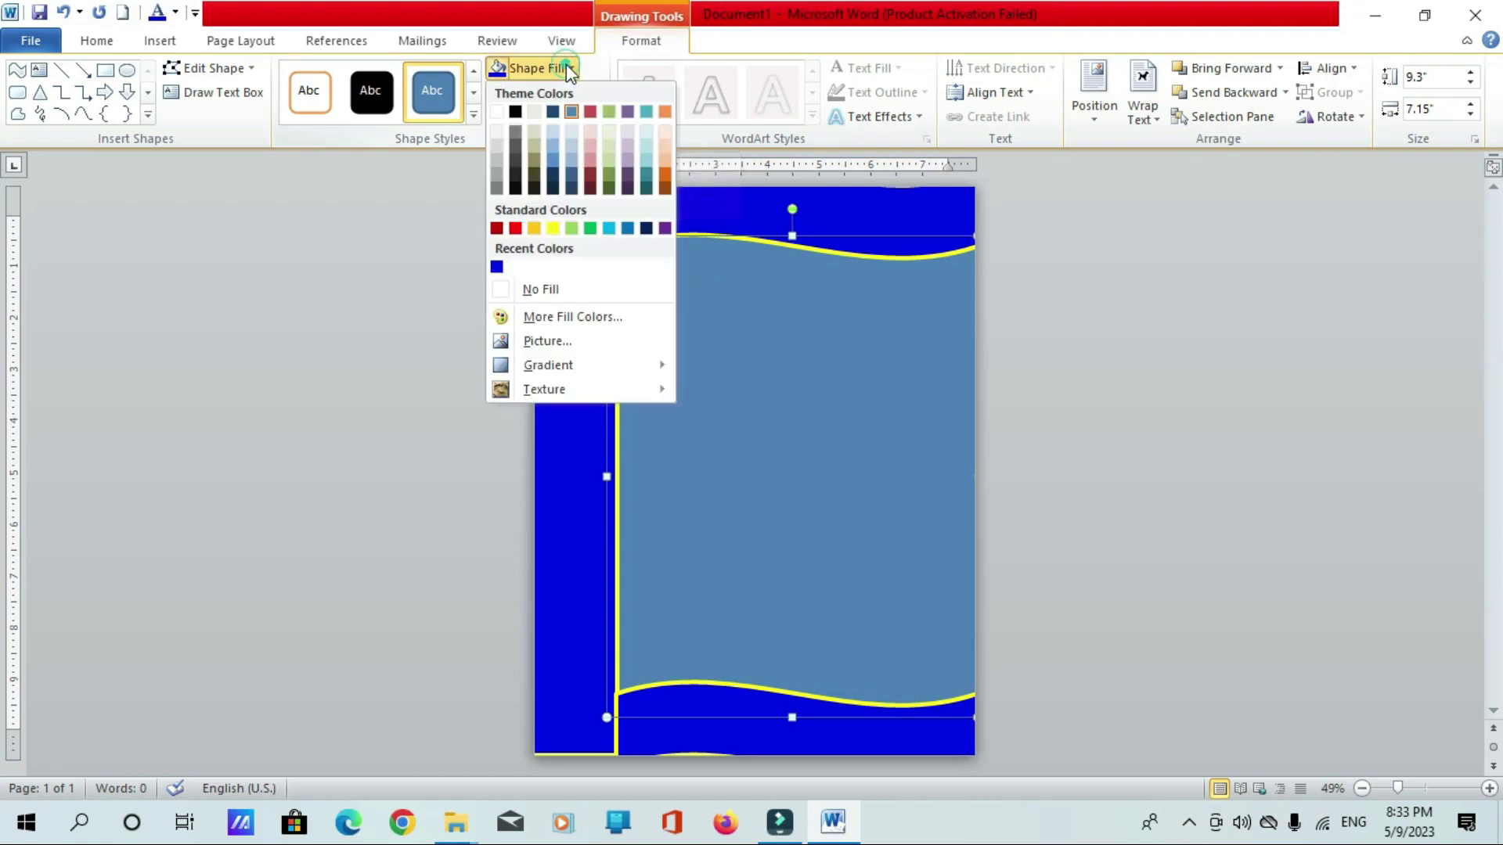
pyautogui.click(558, 342)
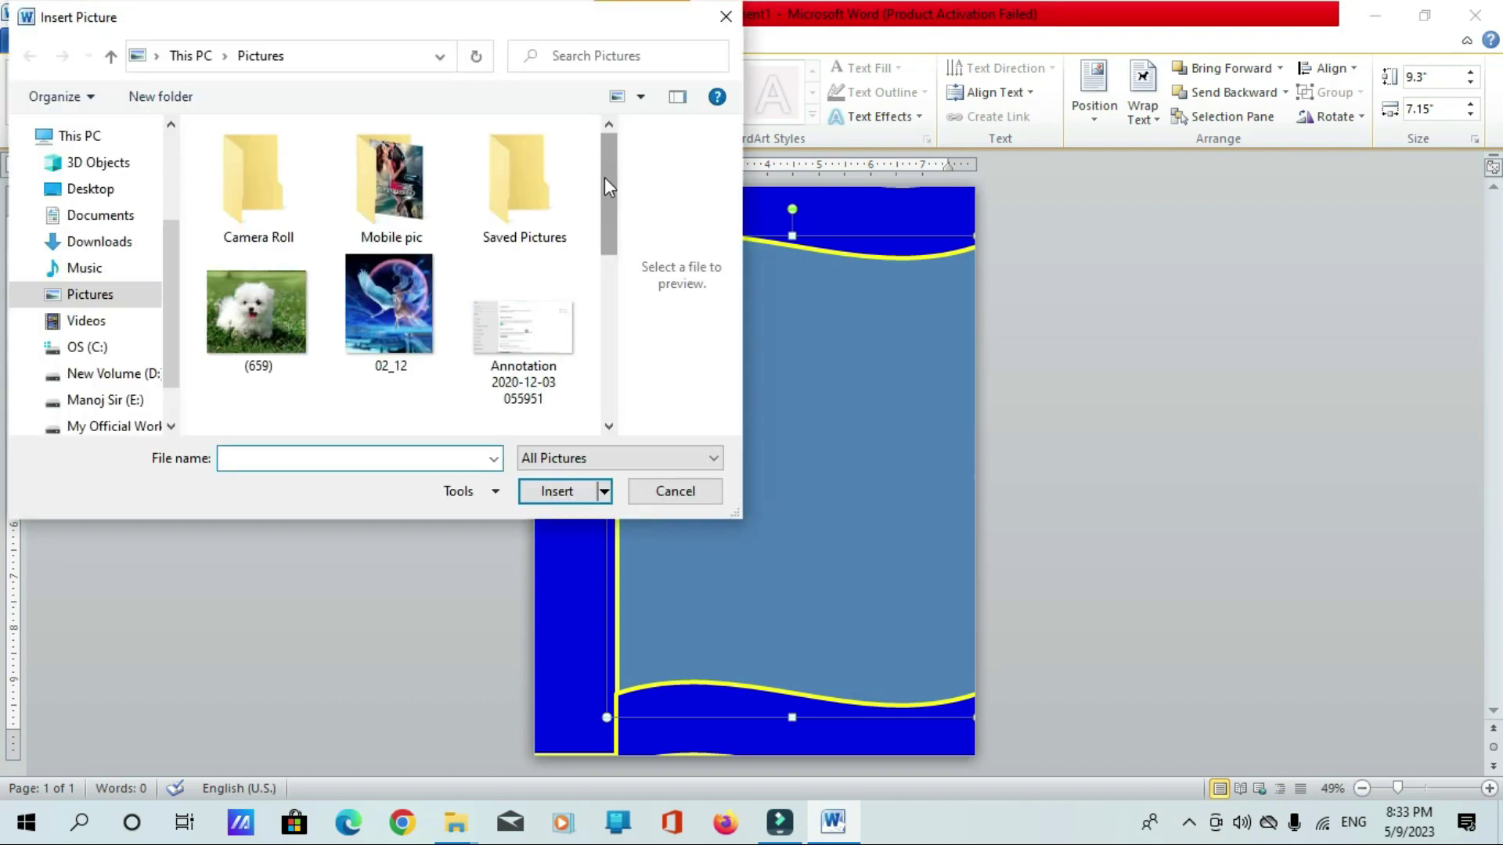
pyautogui.moveTo(608, 181)
pyautogui.mouseDown()
pyautogui.moveTo(628, 358)
pyautogui.moveTo(634, 163)
pyautogui.mouseUp()
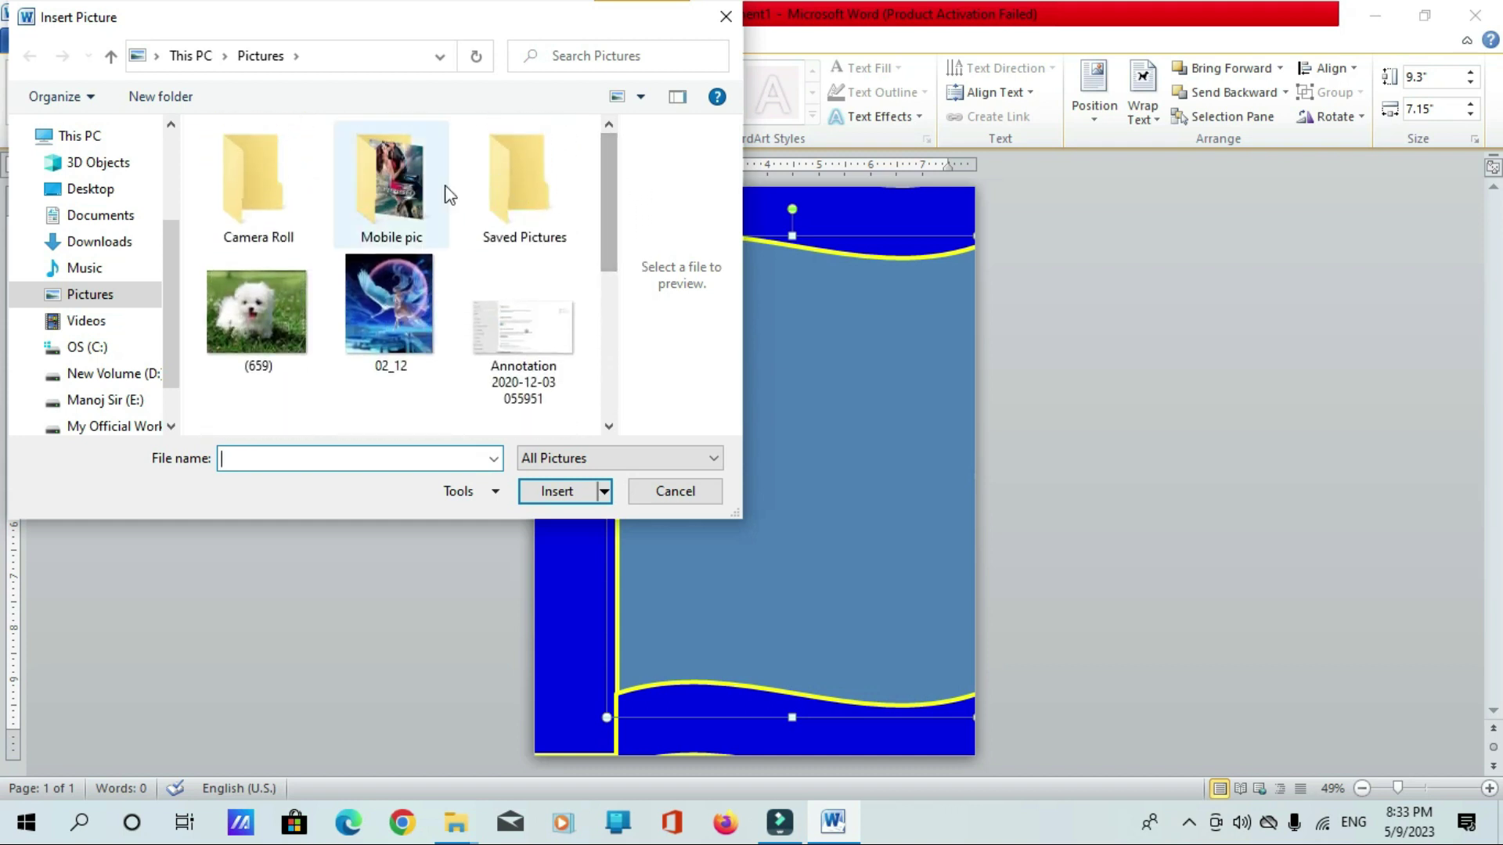
pyautogui.doubleClick(404, 185)
pyautogui.doubleClick(520, 184)
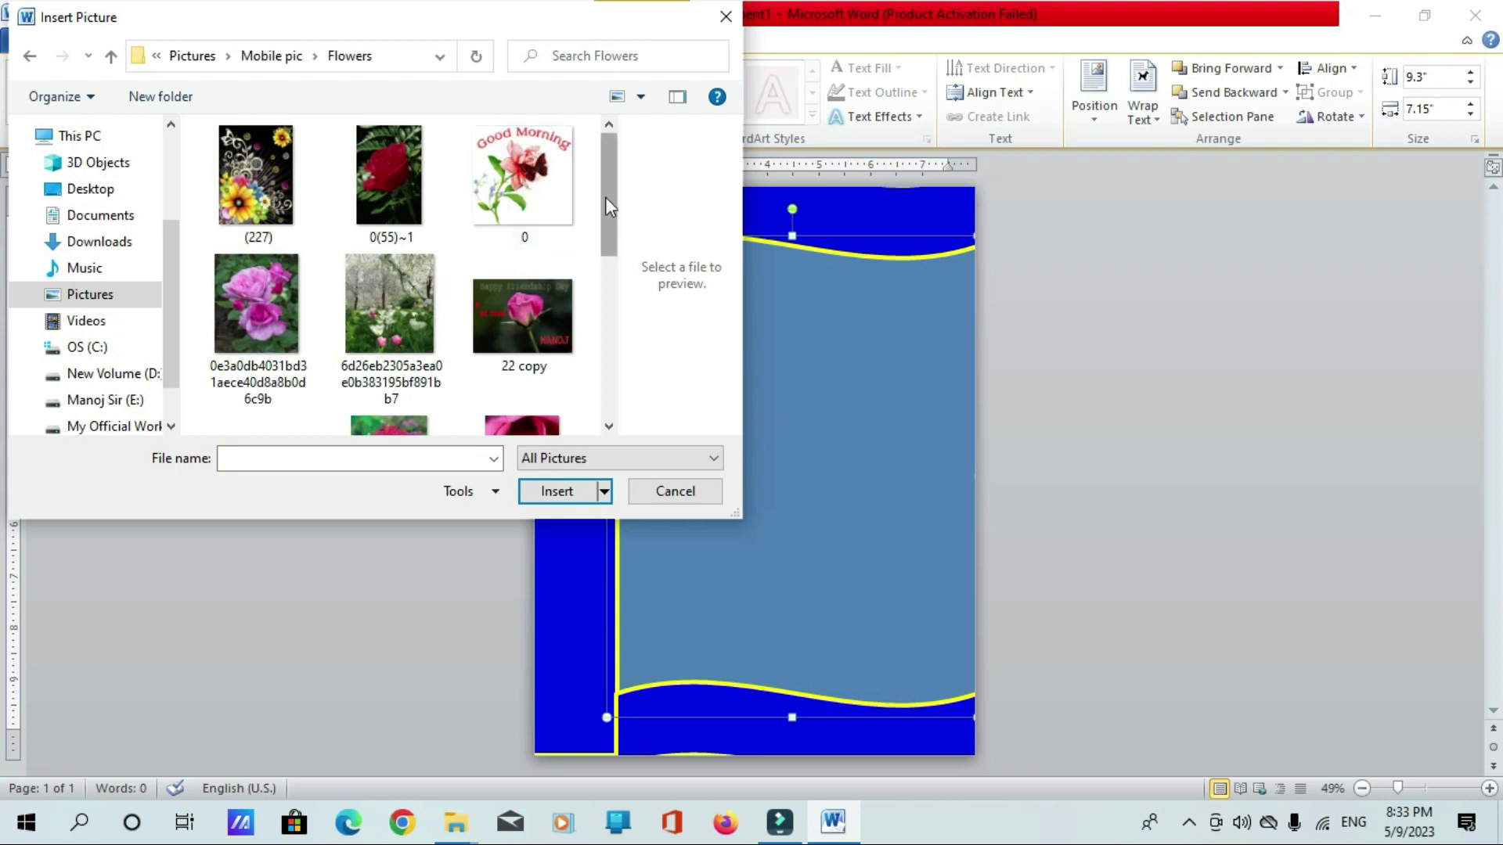
pyautogui.click(262, 299)
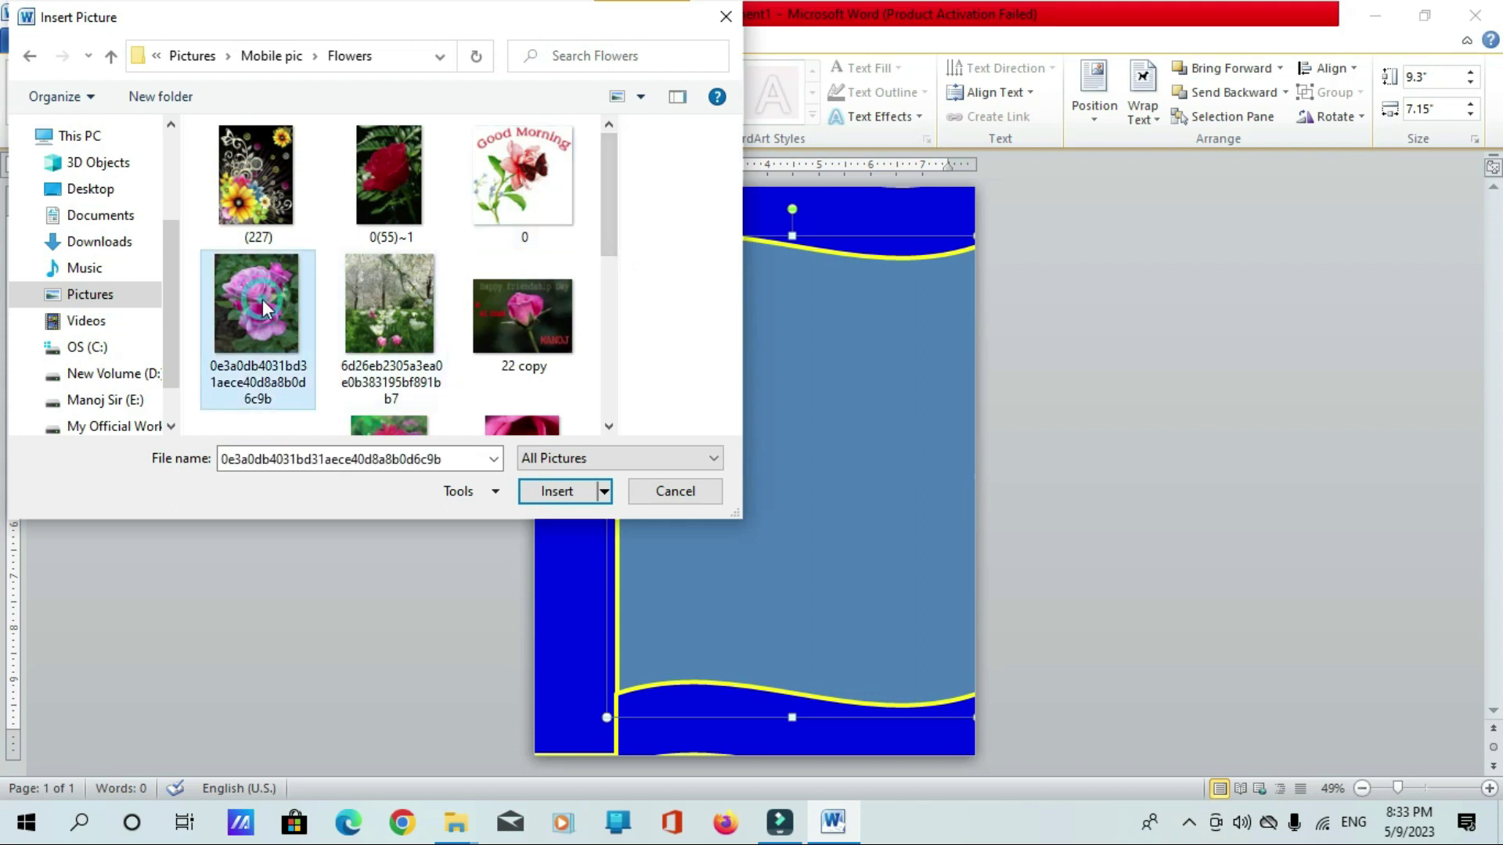
pyautogui.click(583, 490)
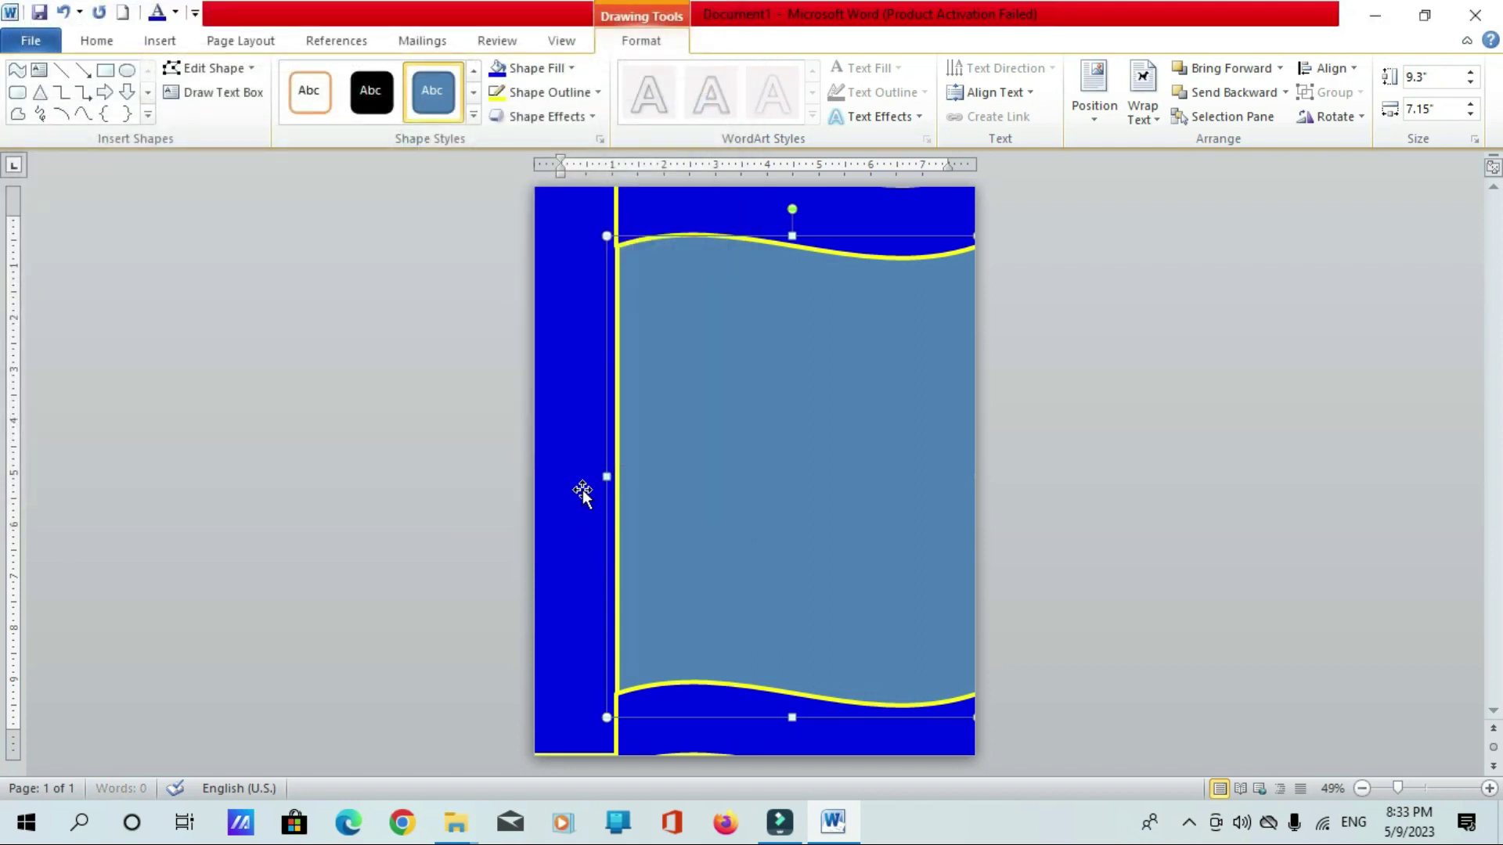
pyautogui.click(1243, 423)
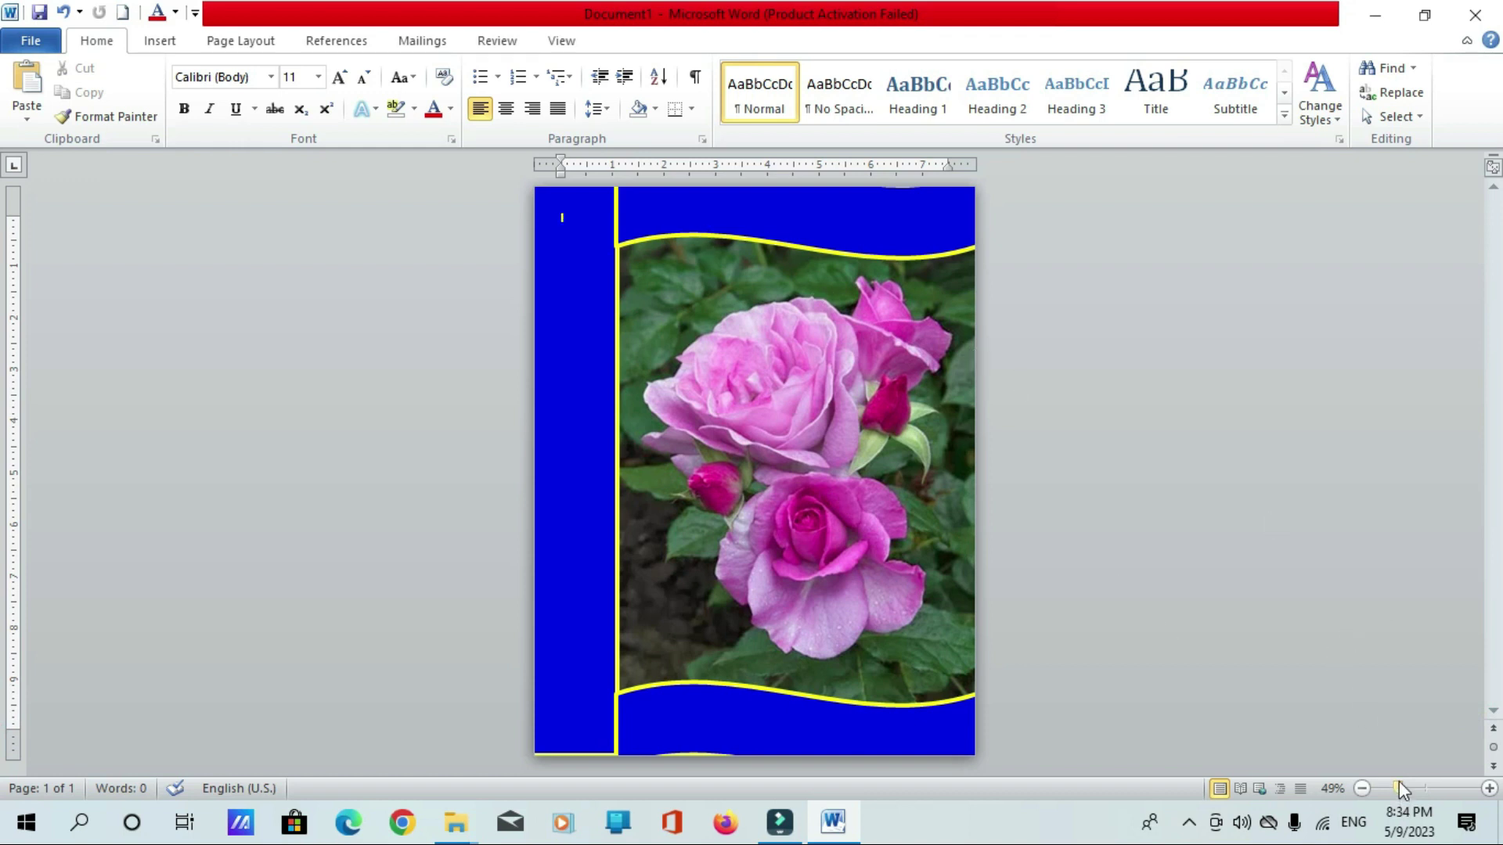
# Nudge the top wave band slightly right and up
pyautogui.moveTo(1398, 788); pyautogui.dragTo(1433, 787)
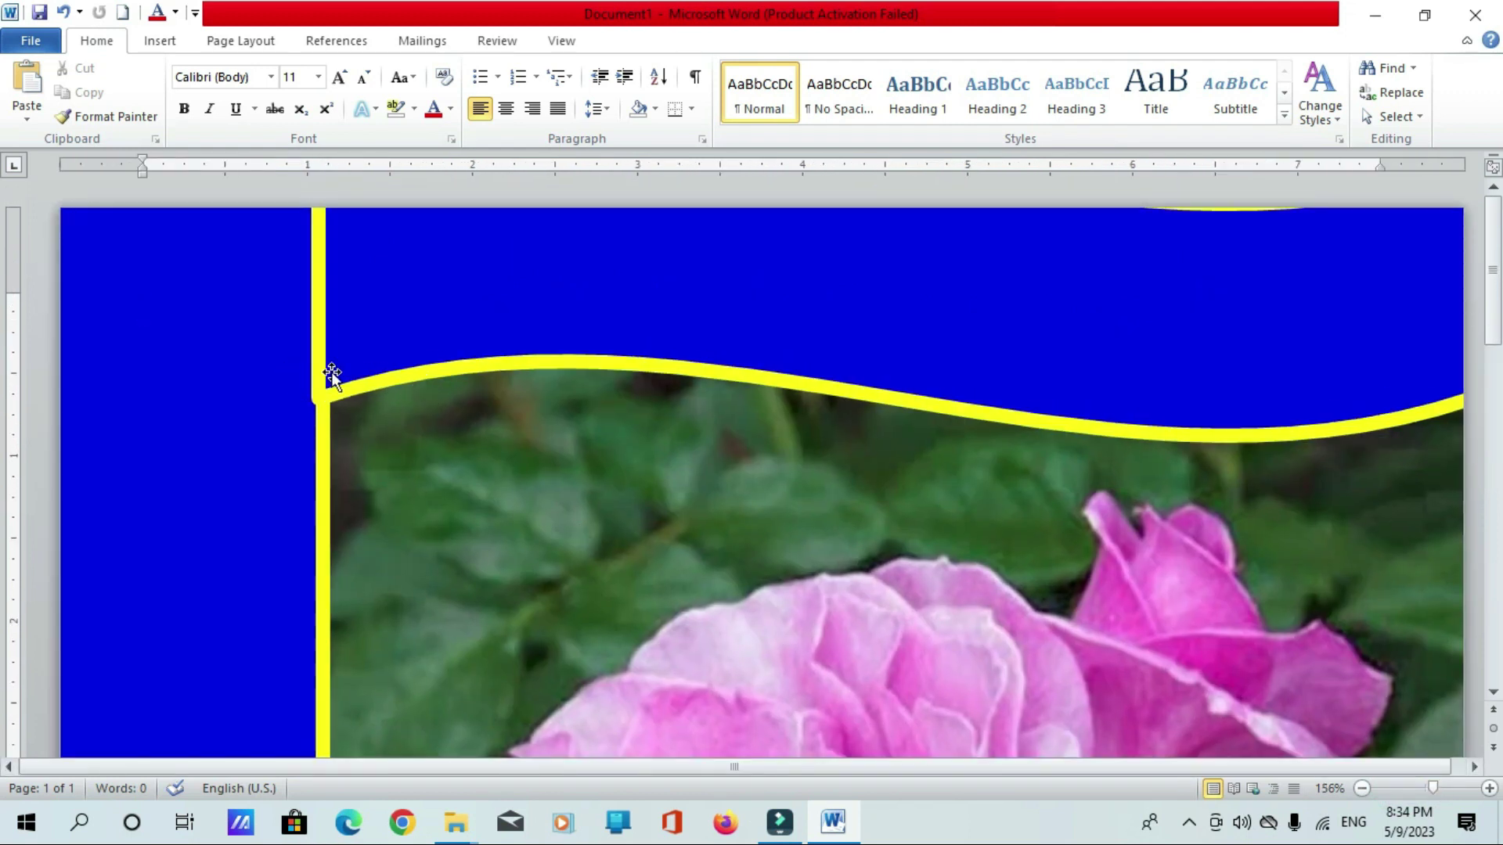
pyautogui.click(410, 385)
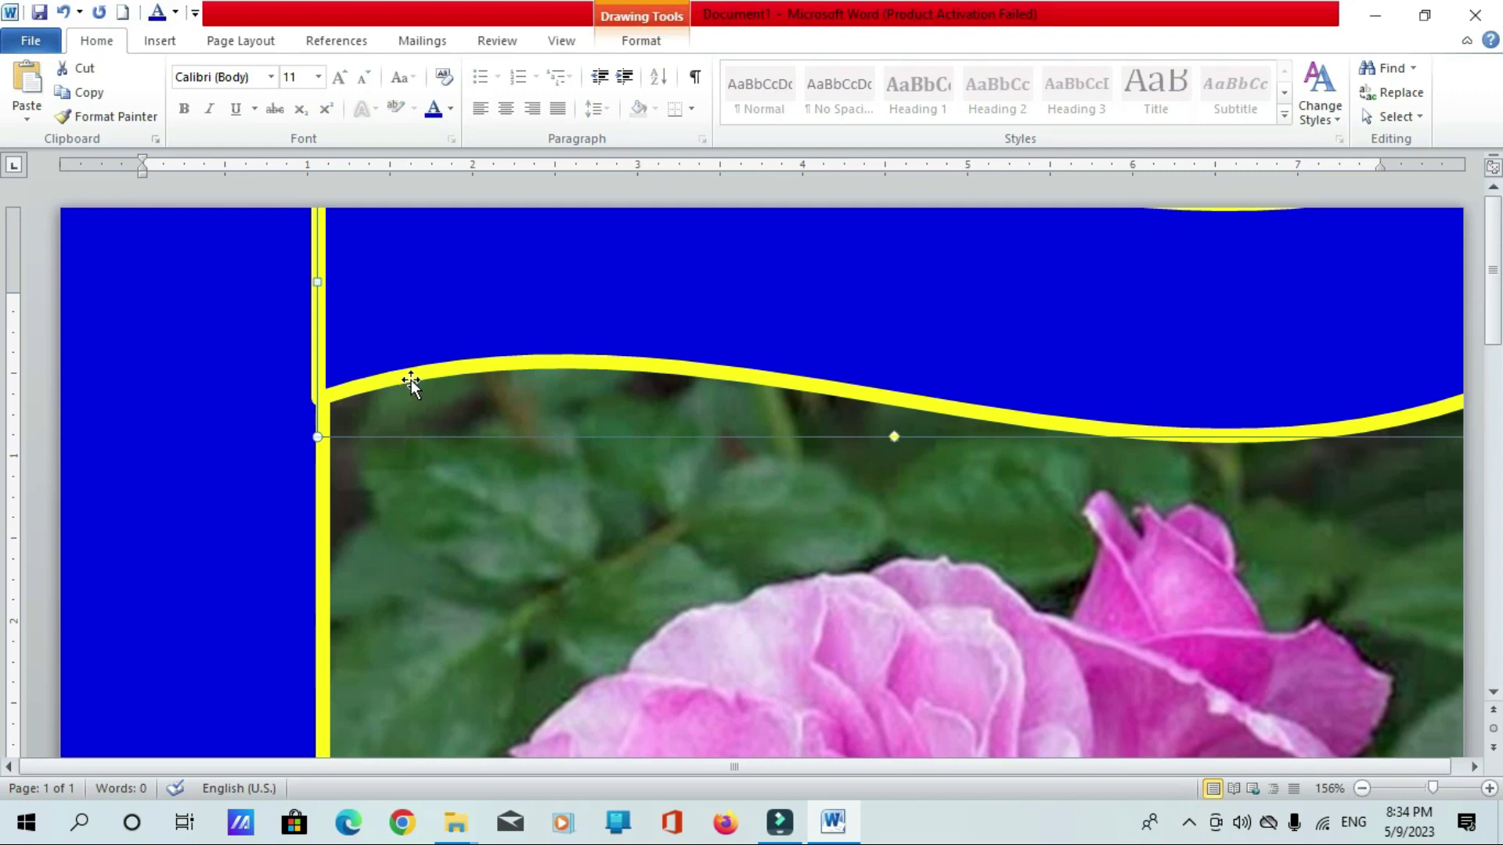
pyautogui.press('Right')
pyautogui.press('Right')
pyautogui.press('Right')
pyautogui.press('Right')
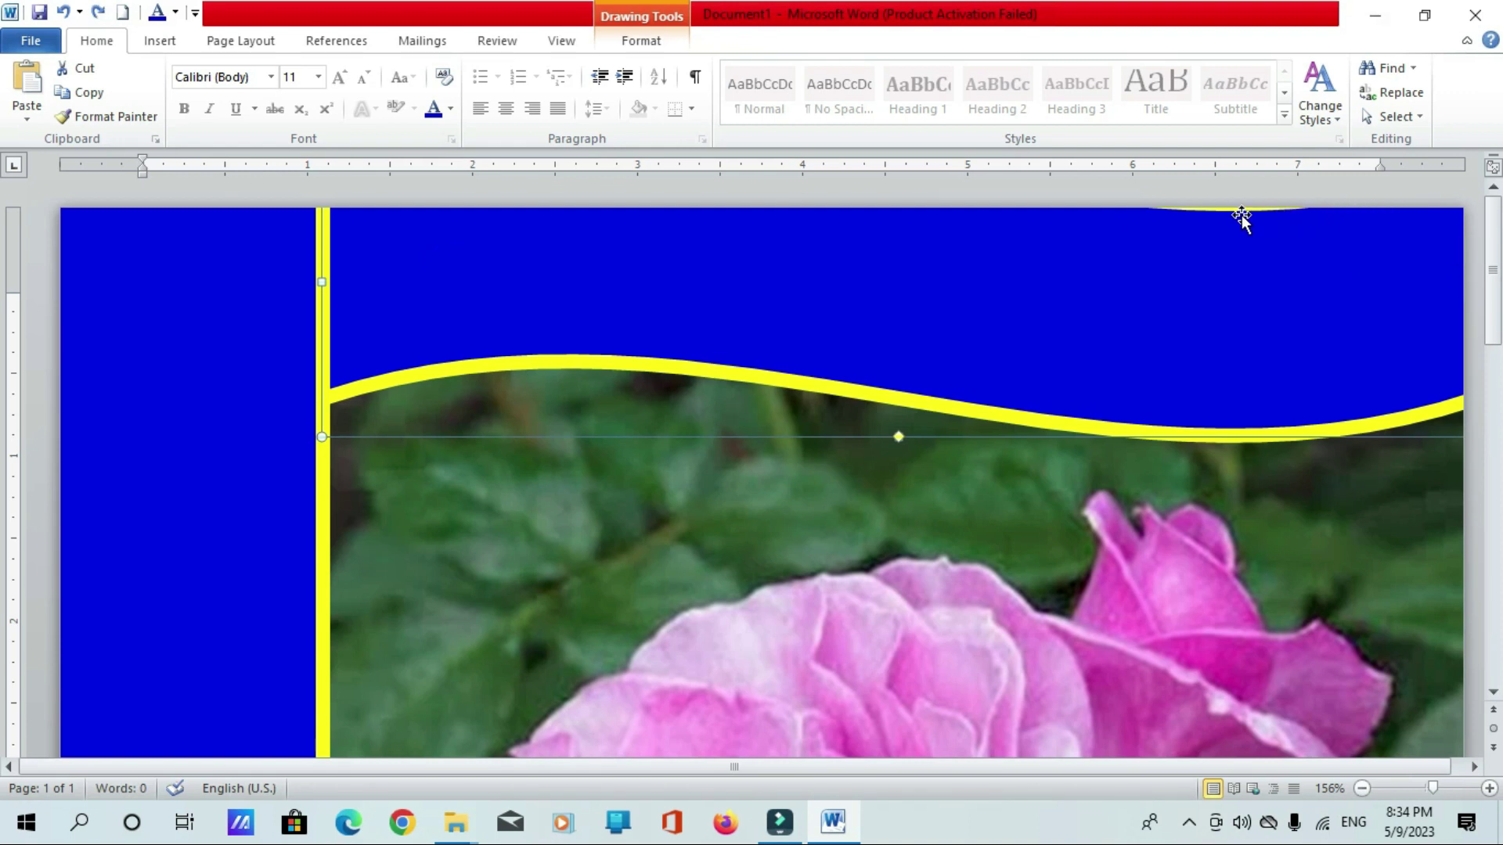
pyautogui.press('Up')
pyautogui.press('Up')
pyautogui.press('Up')
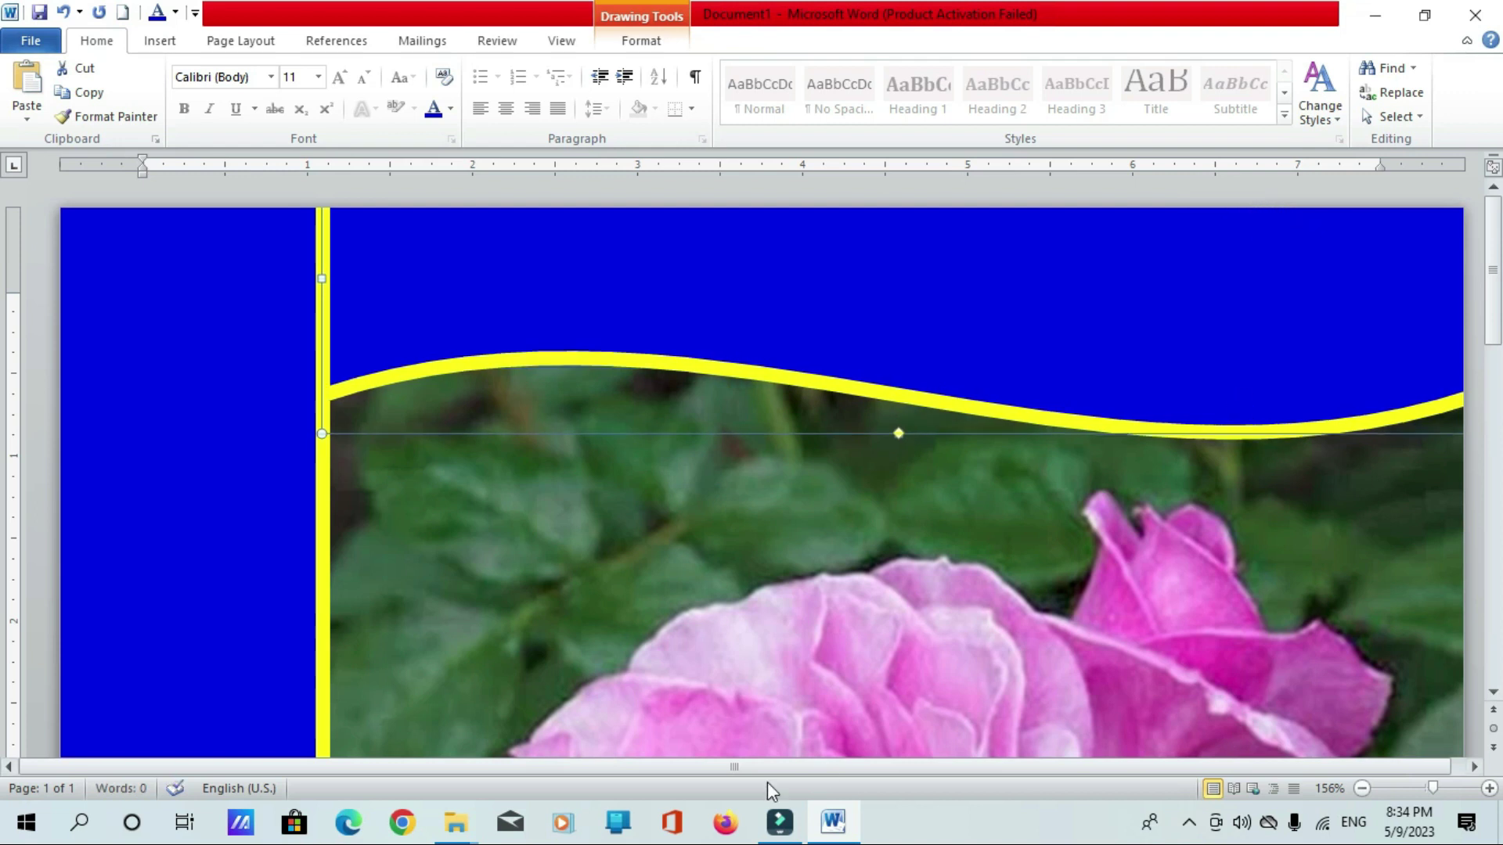
# Move the bottom wave band slightly down over the rose photo
pyautogui.moveTo(749, 761); pyautogui.dragTo(683, 773)
pyautogui.scroll(-13, 900, 435)
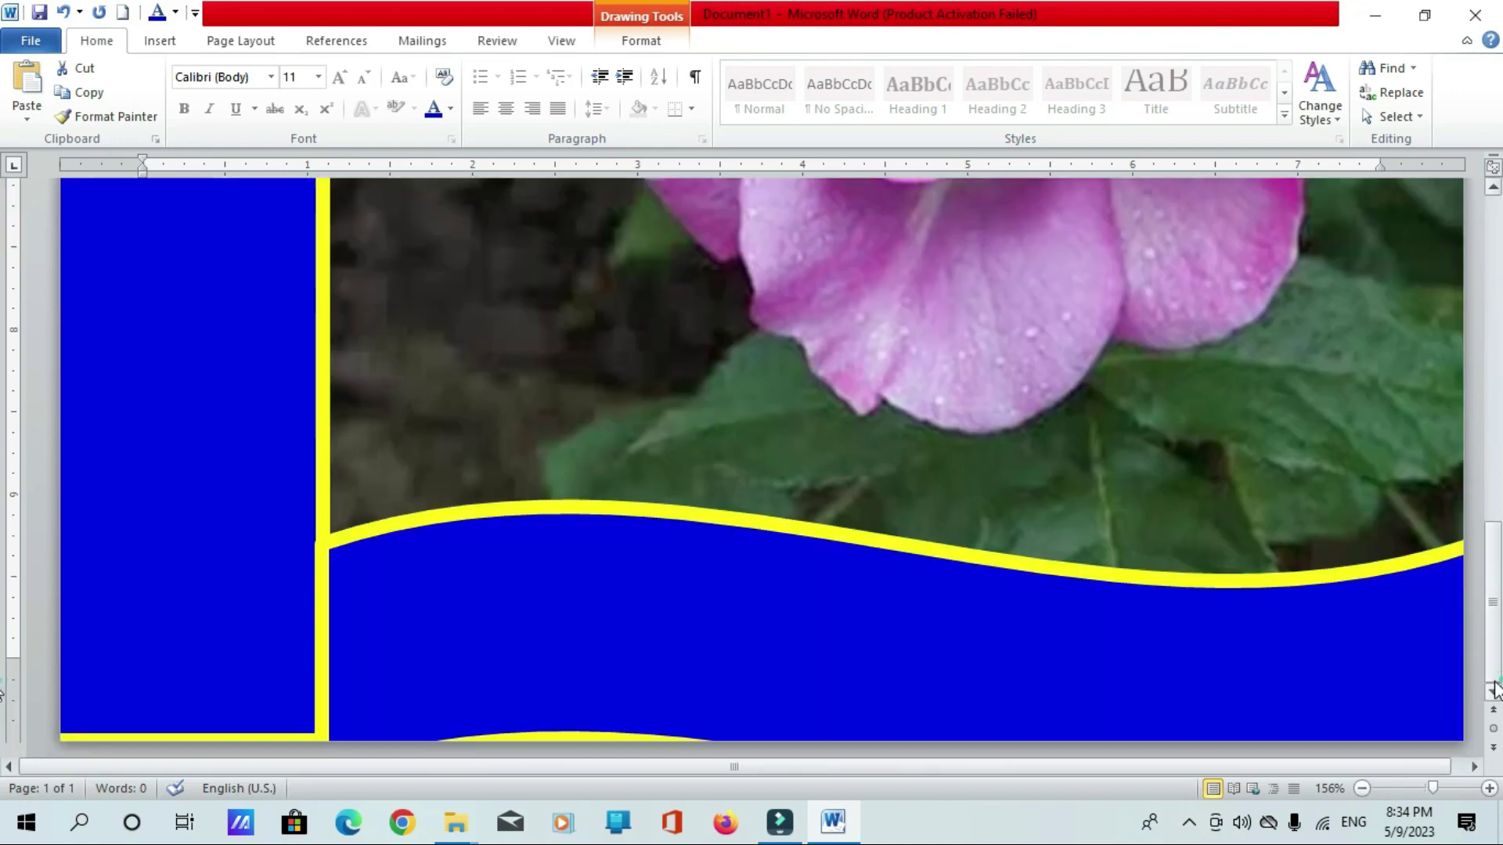
pyautogui.click(419, 591)
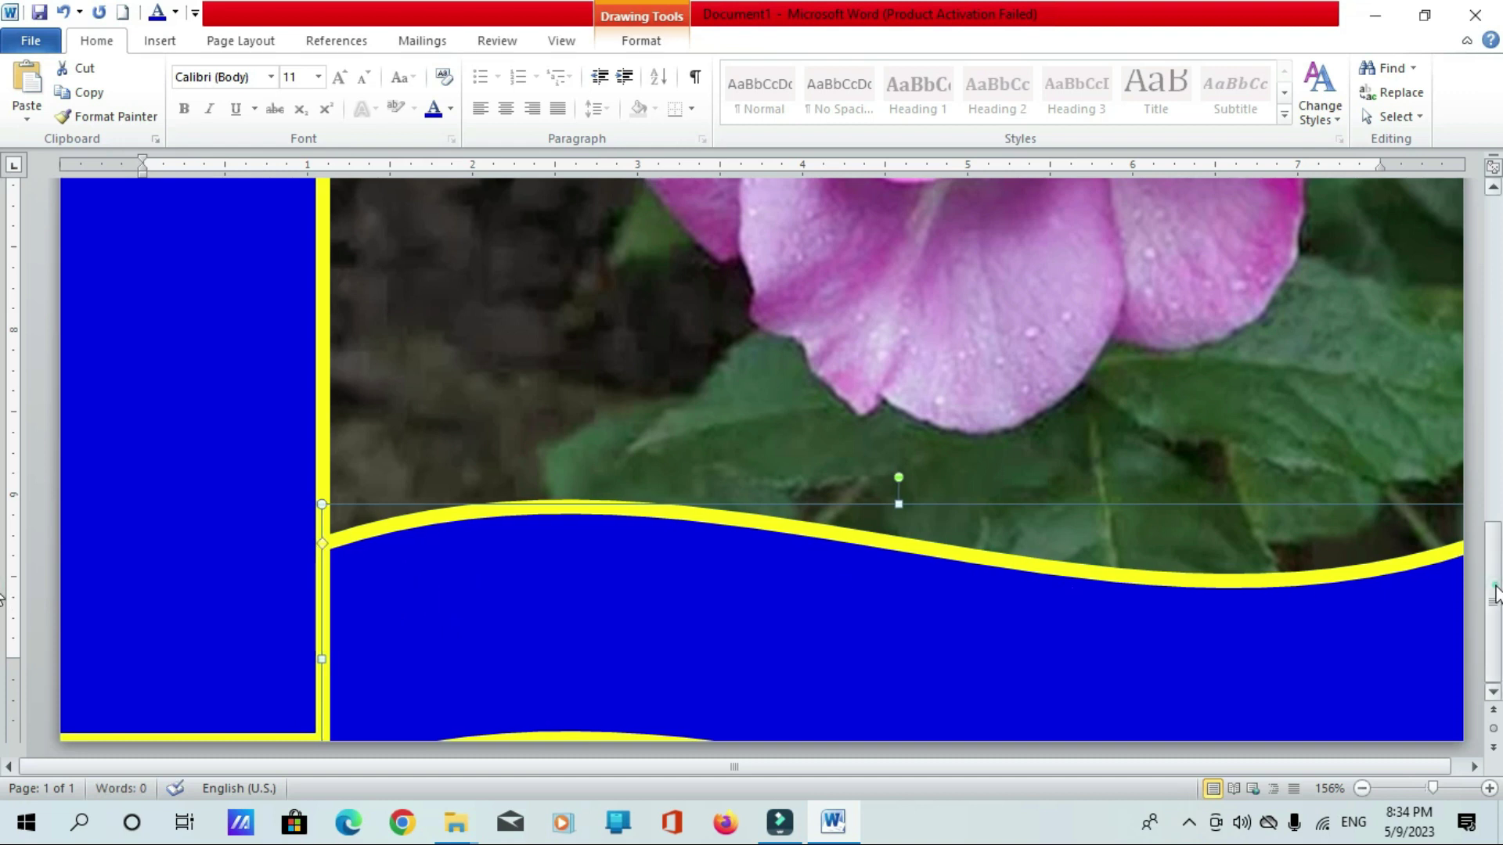
pyautogui.moveTo(893, 510); pyautogui.dragTo(899, 496)
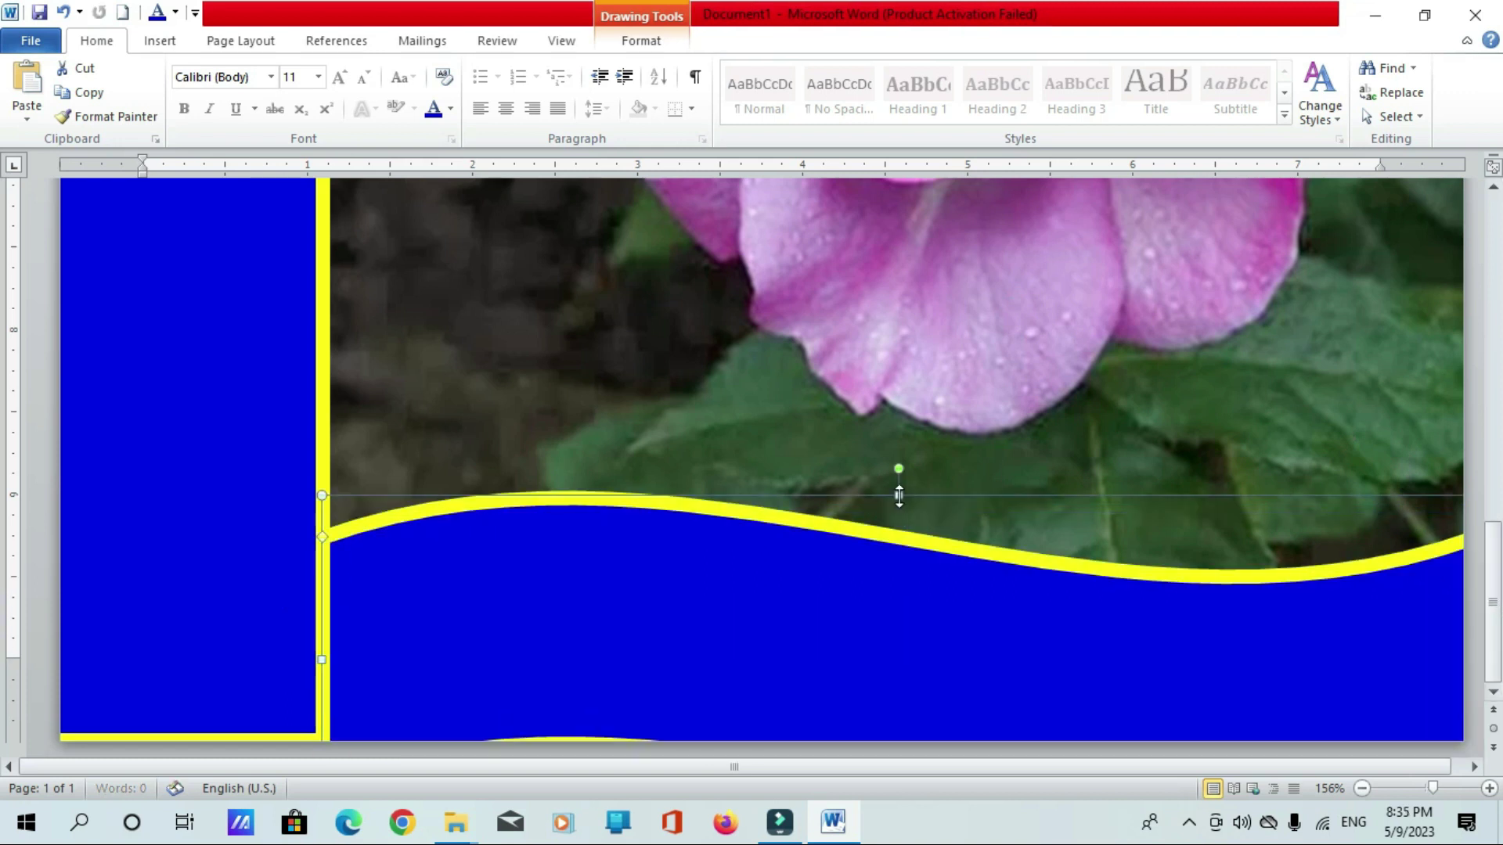
pyautogui.press('Down')
pyautogui.press('Down')
pyautogui.press('Down')
pyautogui.press('Down')
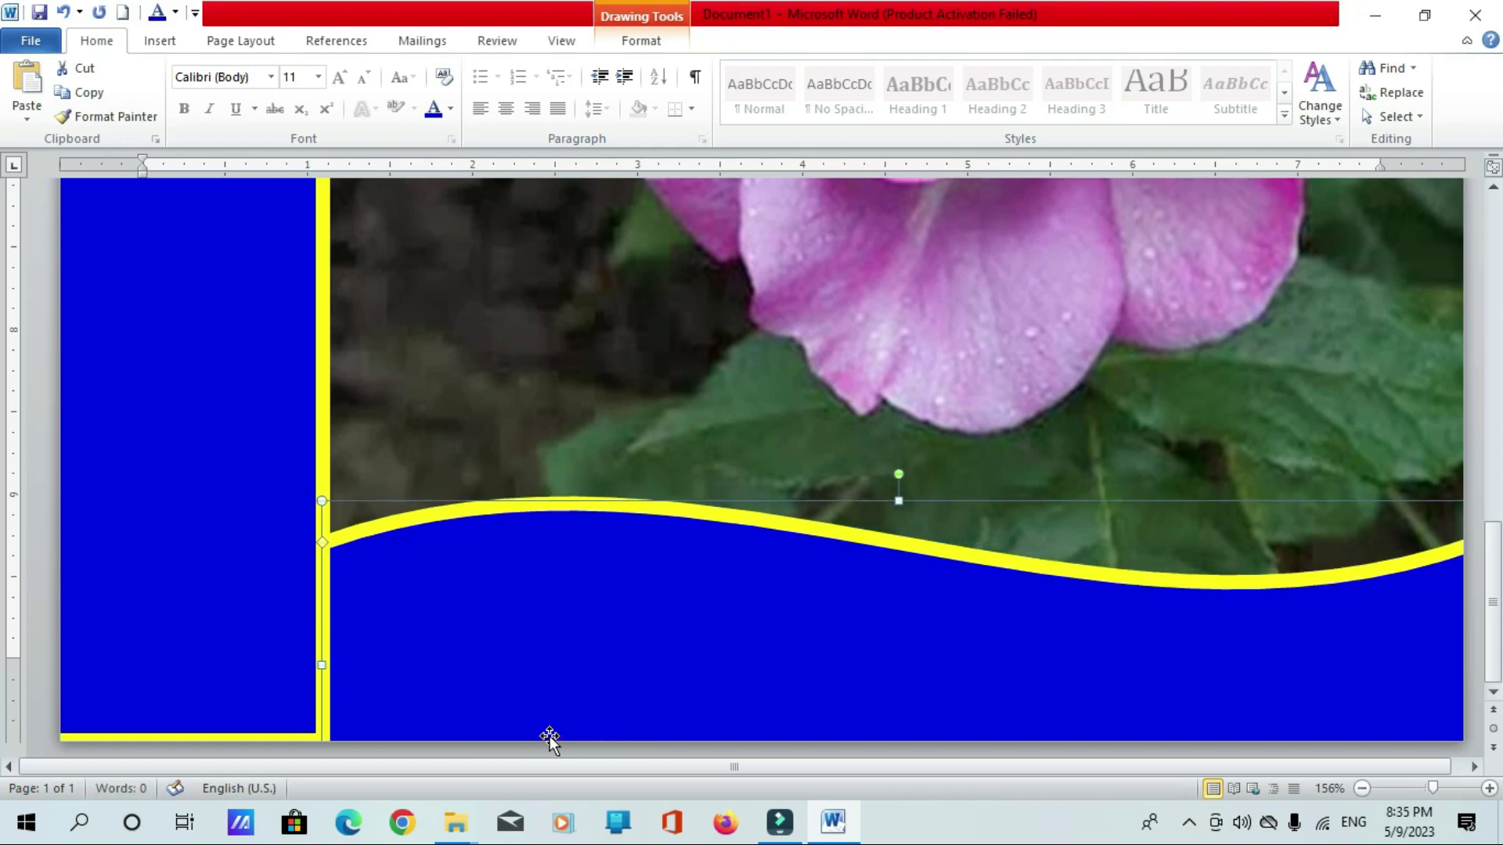
# Zoom out to check the cover, then switch to Page Width view
pyautogui.doubleClick(1364, 789)
pyautogui.doubleClick(1363, 789)
pyautogui.doubleClick(1363, 789)
pyautogui.click(1364, 789)
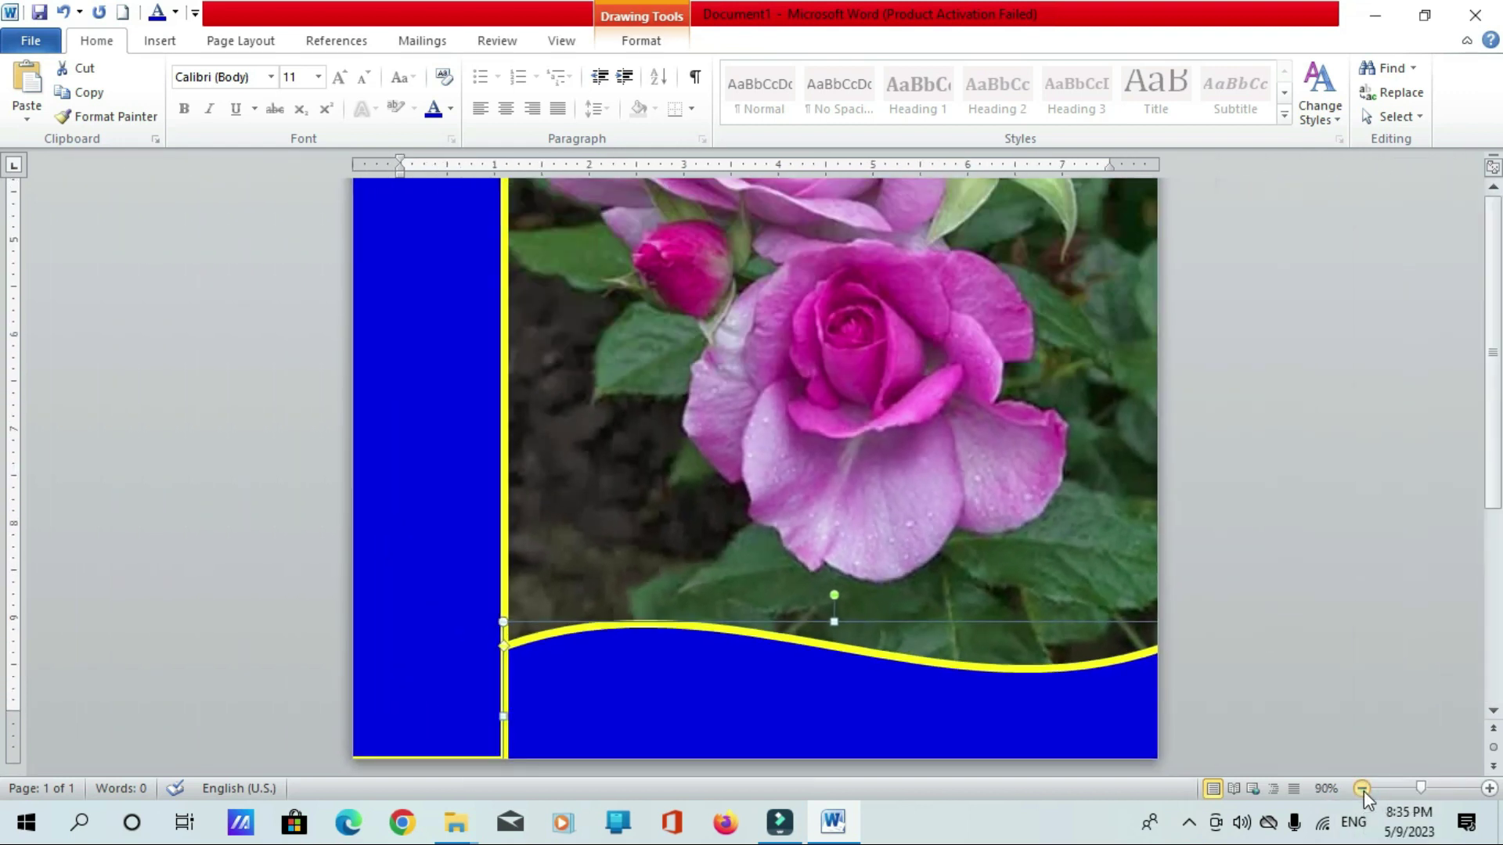
pyautogui.doubleClick(1363, 788)
pyautogui.doubleClick(1363, 789)
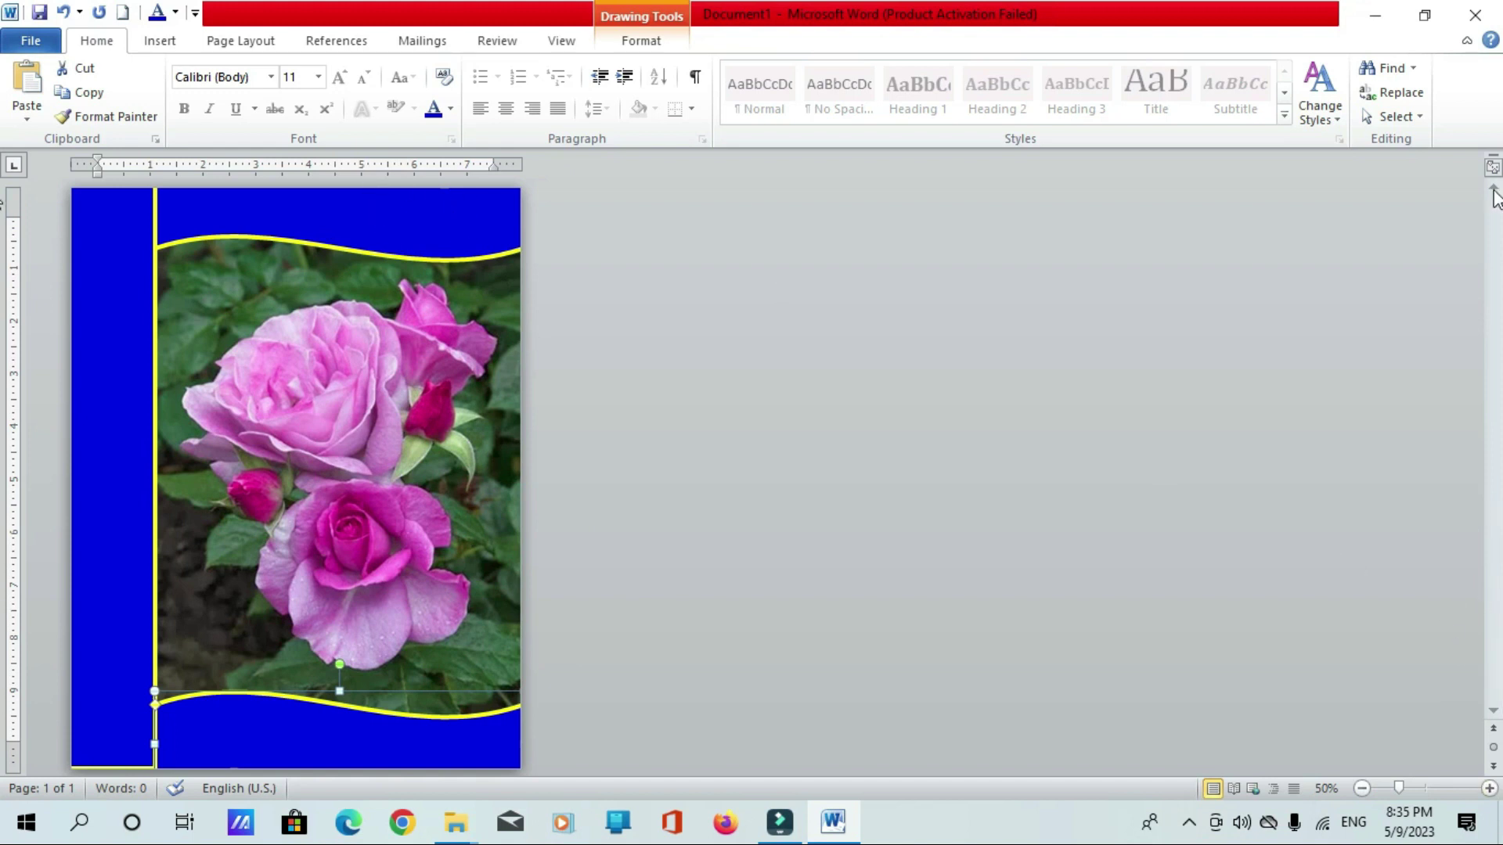
pyautogui.click(561, 41)
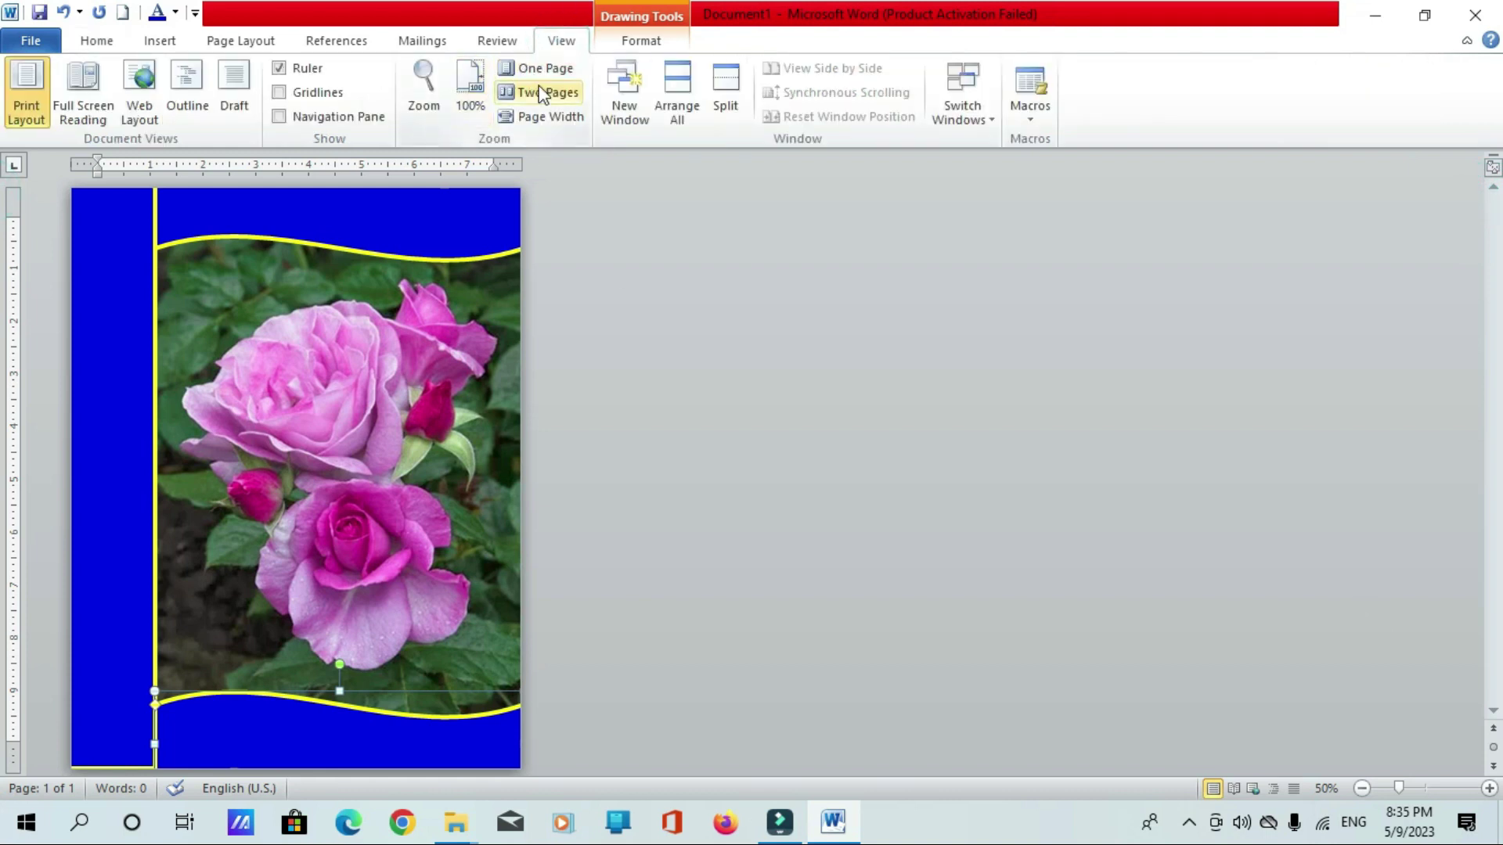
pyautogui.click(542, 112)
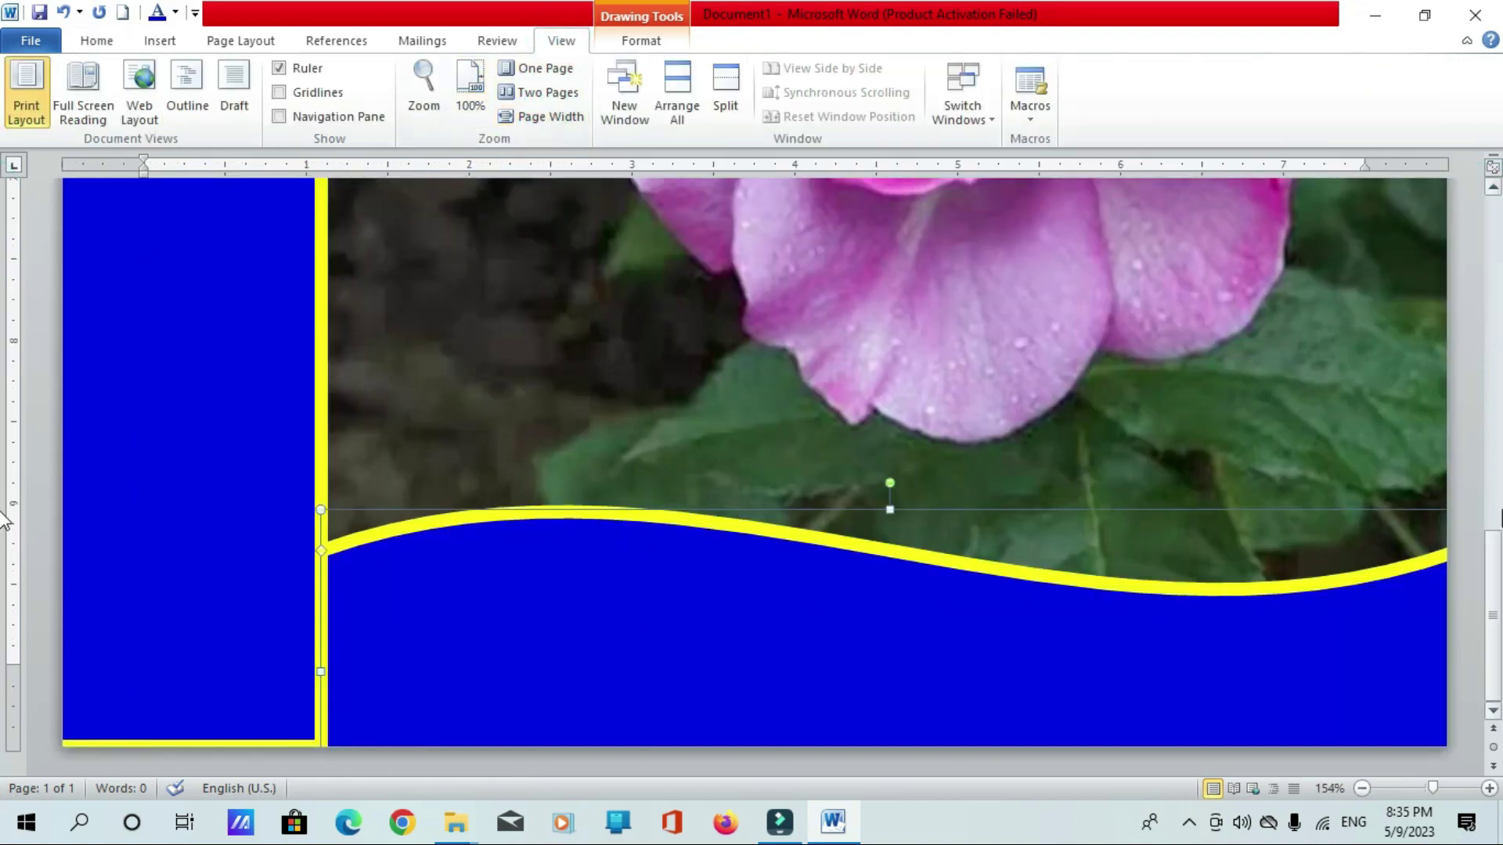
pyautogui.moveTo(1493, 575); pyautogui.dragTo(1497, 243)
pyautogui.click(173, 317)
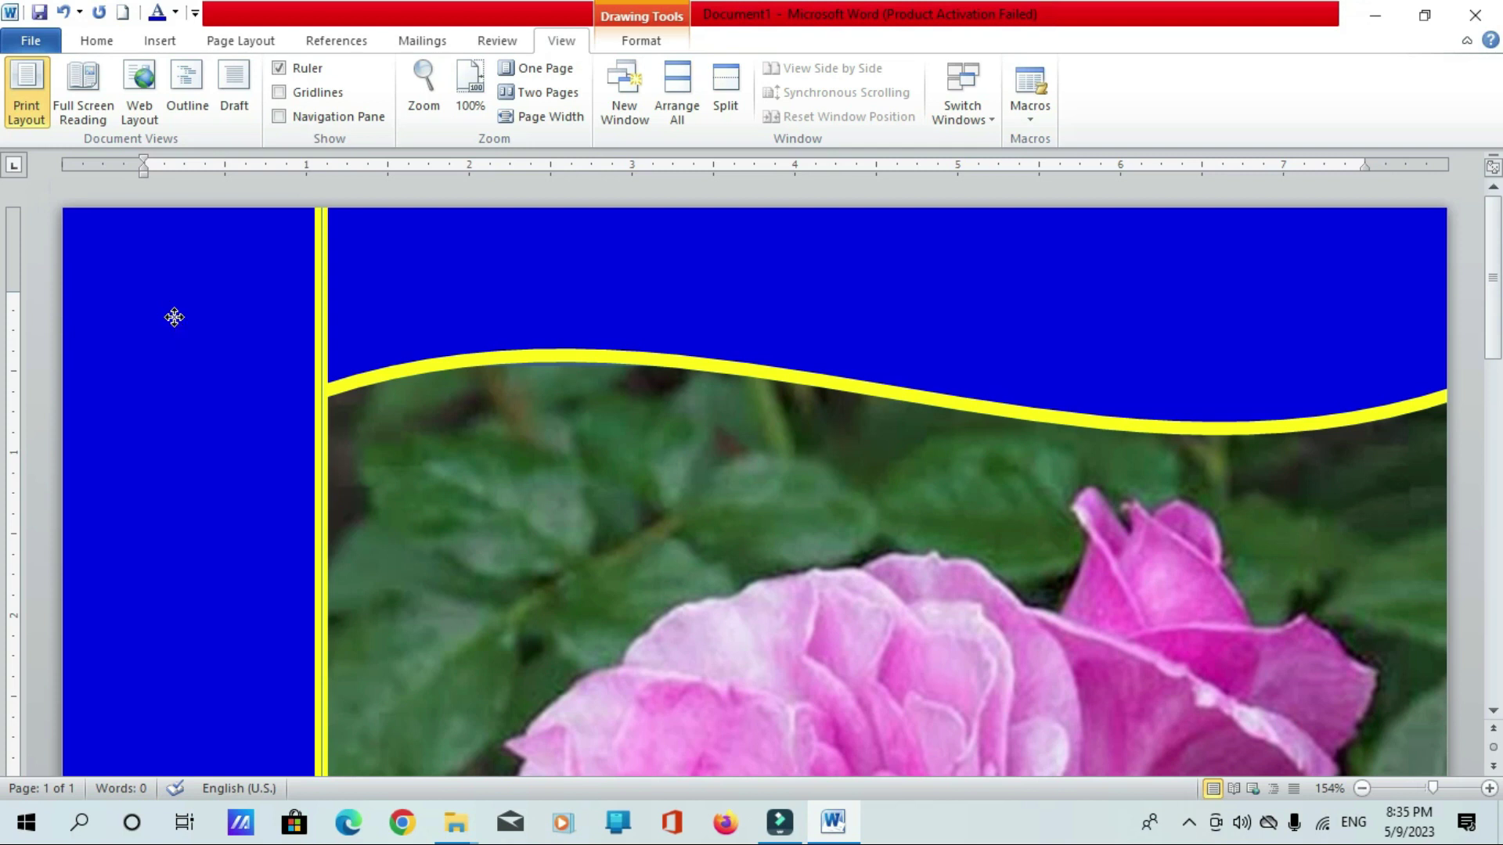
# Add text to the blue side bar, type NATIONAL and select it
pyautogui.rightClick(174, 319)
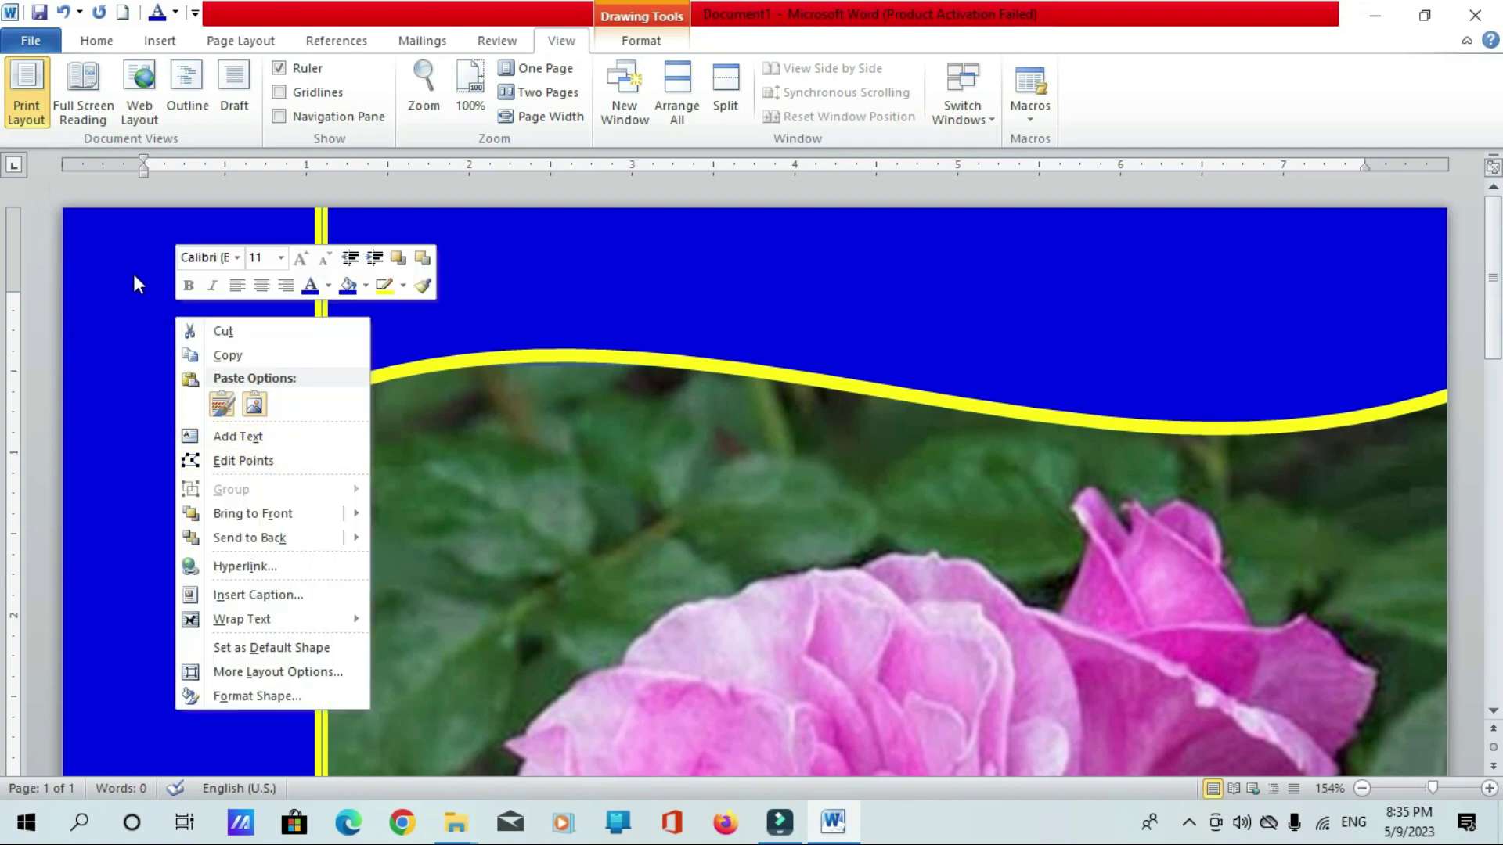
pyautogui.click(230, 438)
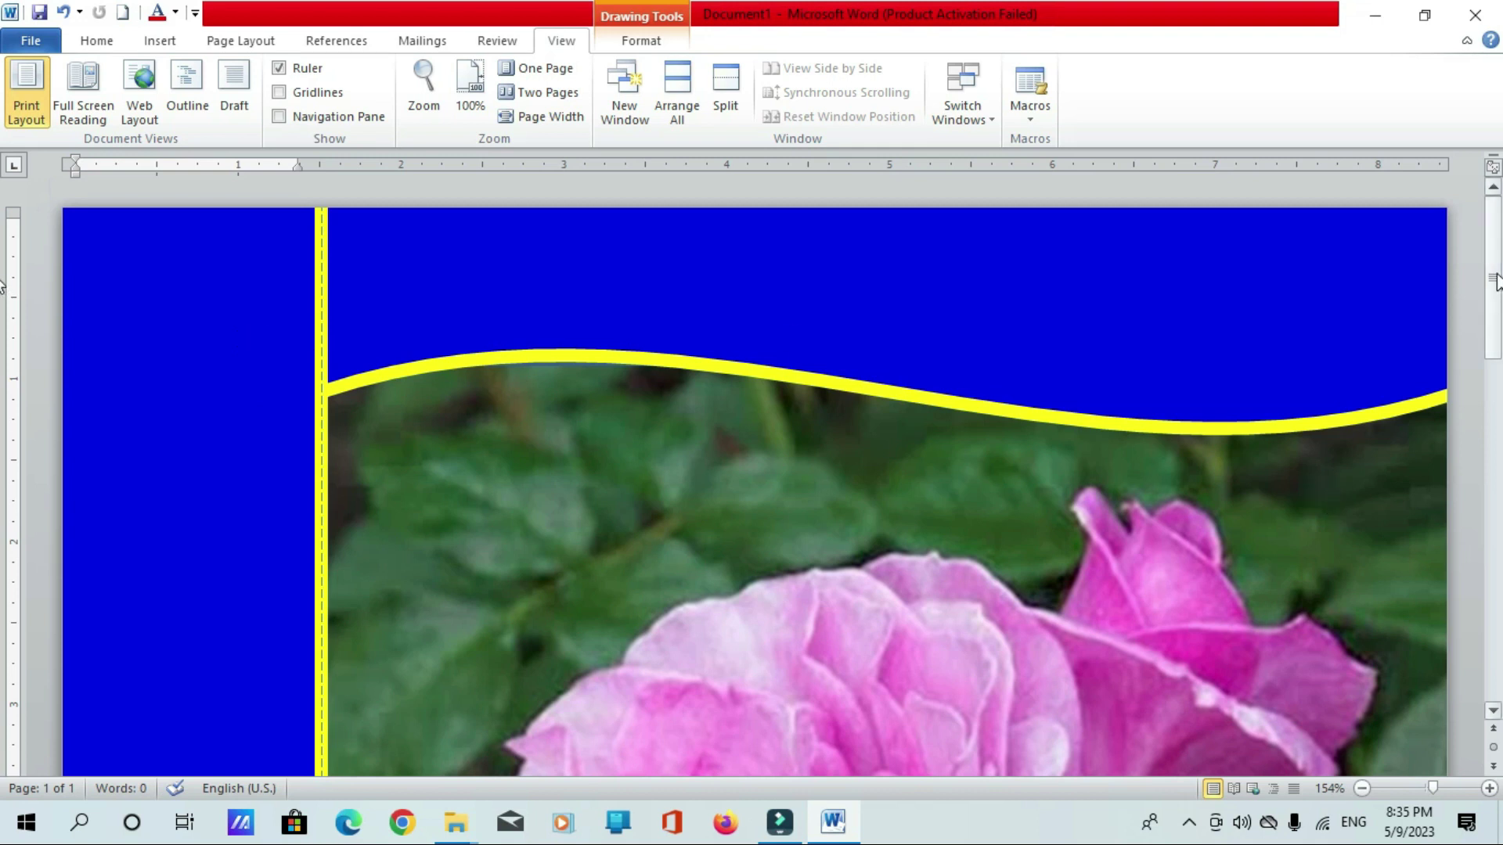
pyautogui.scroll(-9, 4, 456)
pyautogui.write('fdfj')
pyautogui.press('BackSpace')
pyautogui.press('BackSpace')
pyautogui.press('BackSpace')
pyautogui.press('BackSpace')
pyautogui.write('NA')
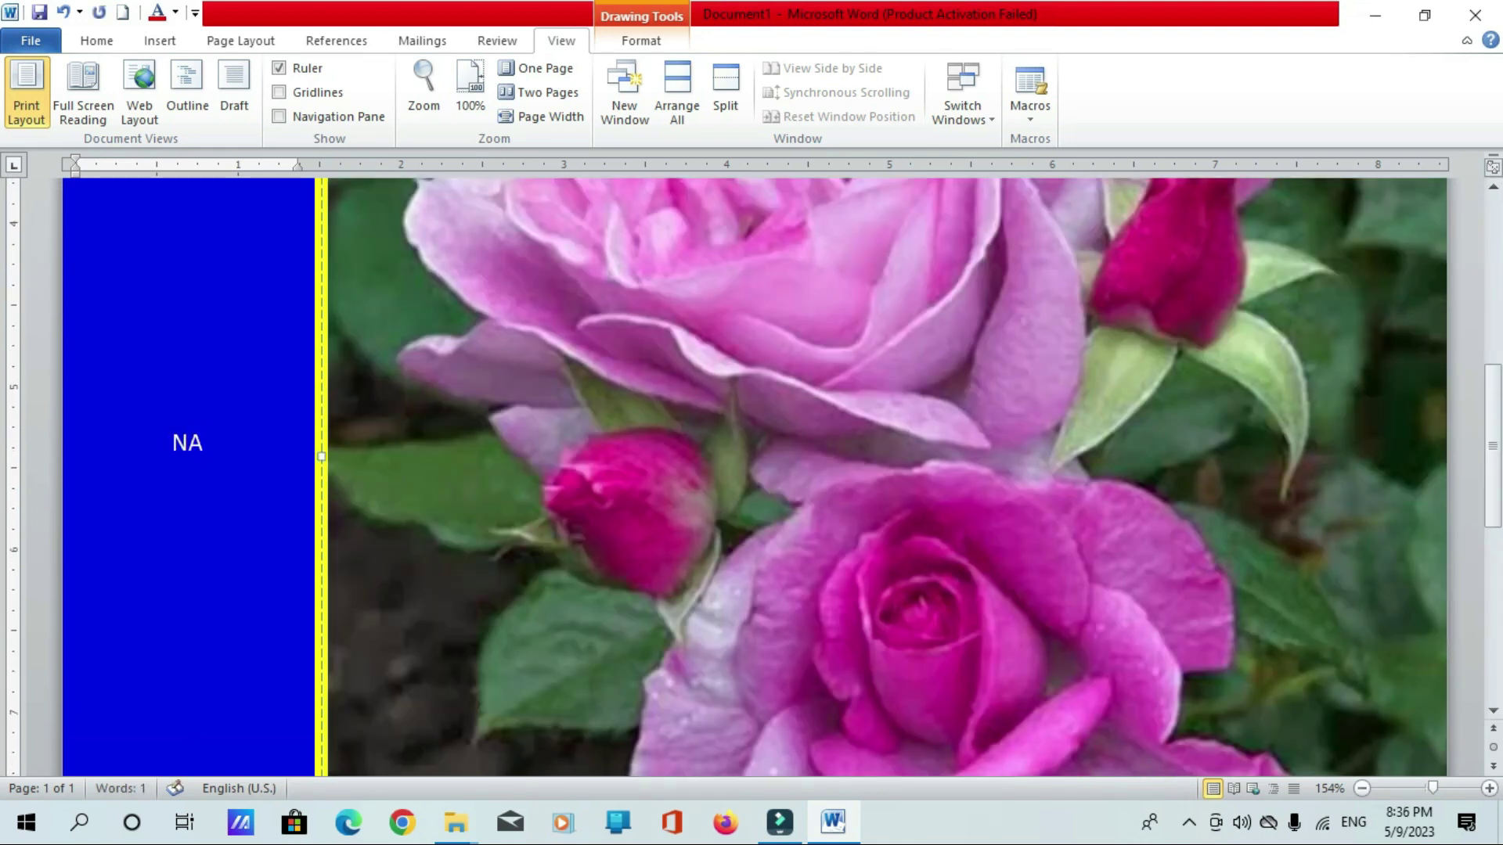
pyautogui.write('TIONAL')
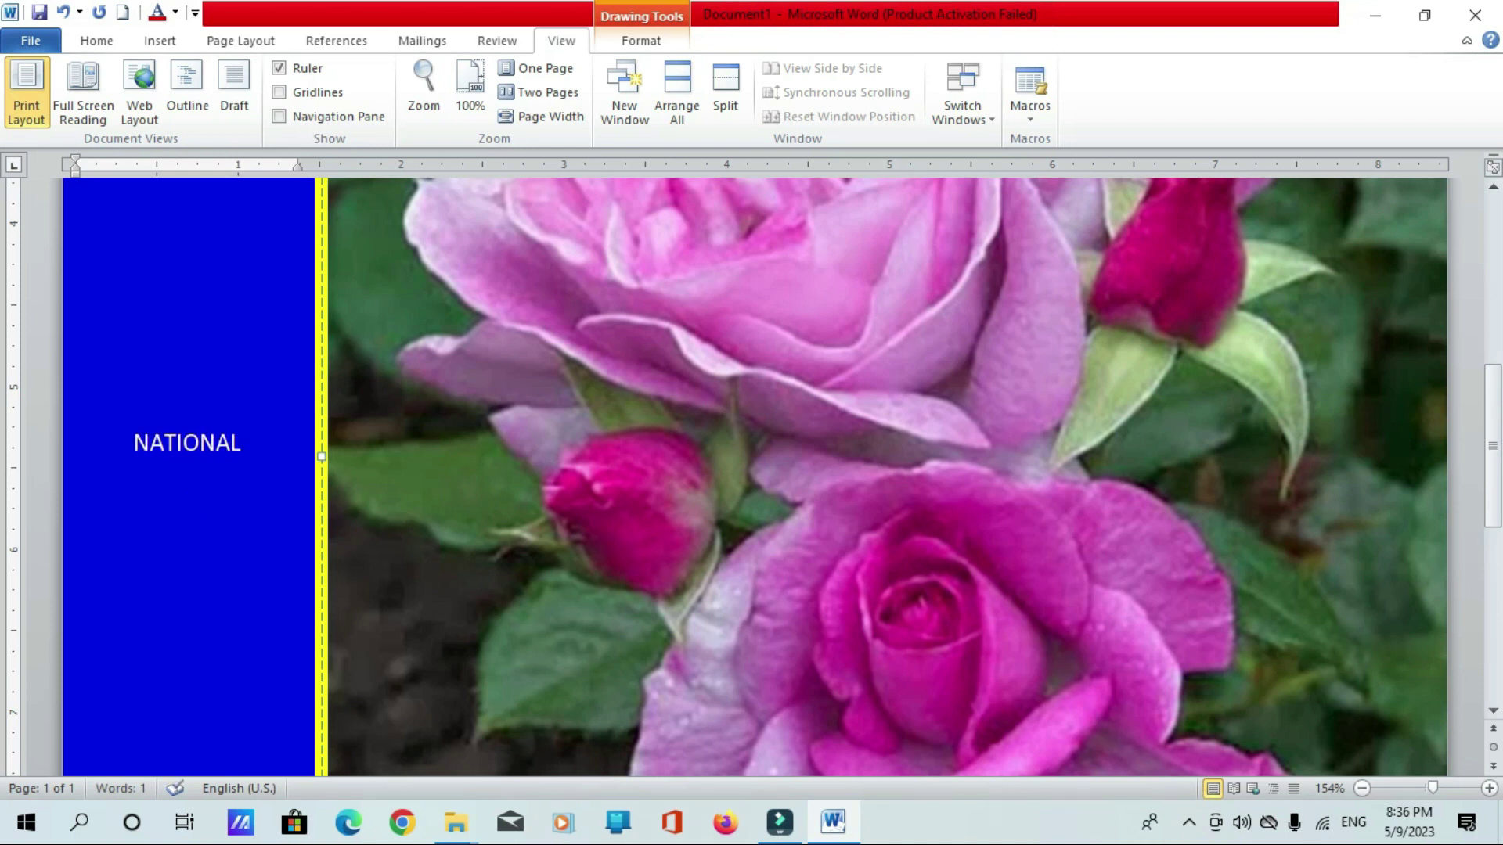
pyautogui.hotkey('ctrl', 'a')
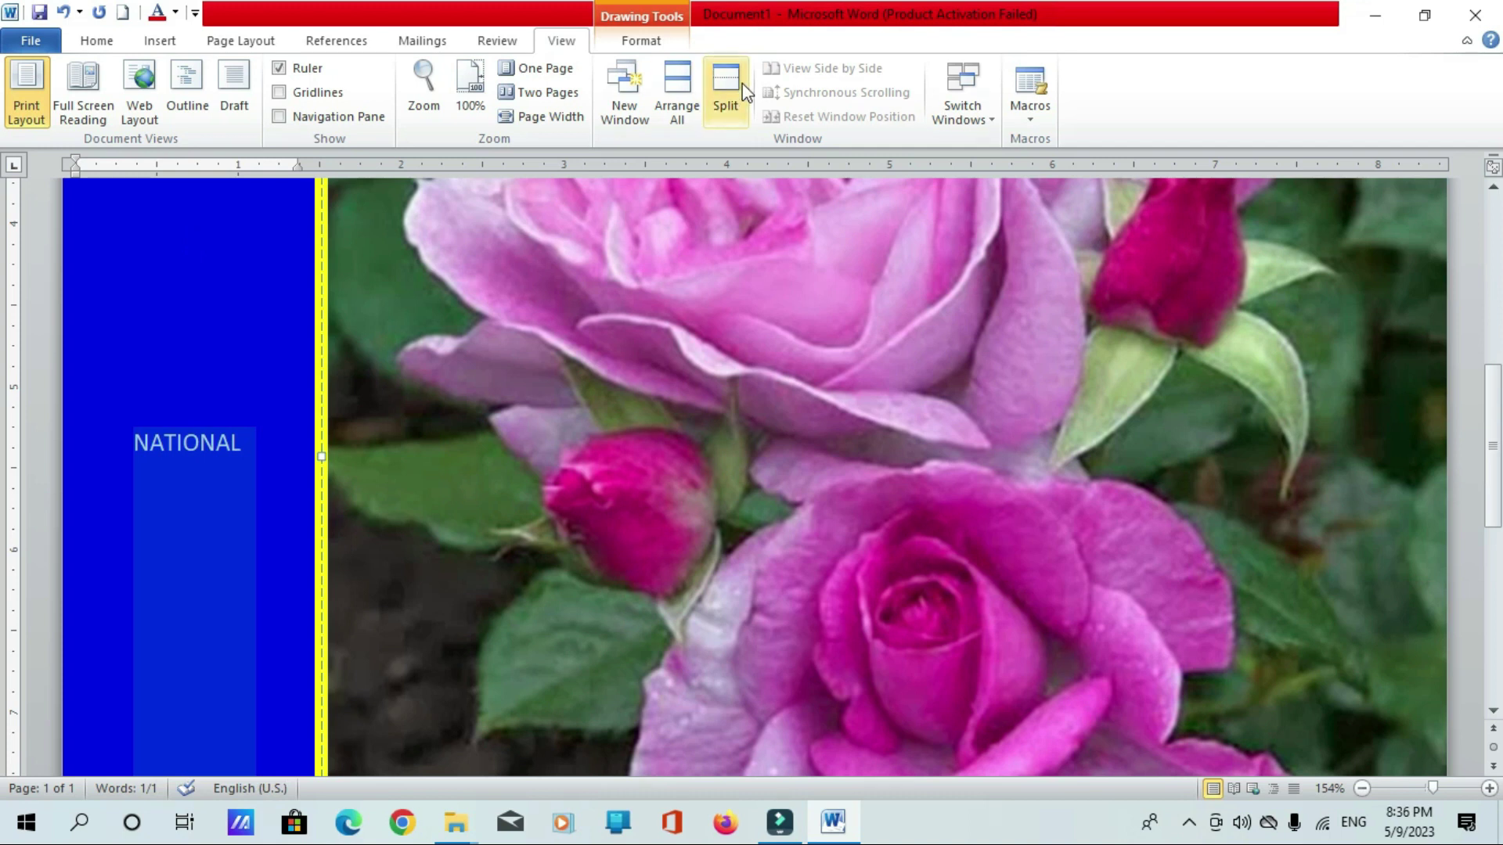
# Rotate the NATIONAL text 270° so it runs vertically up the bar
pyautogui.click(656, 45)
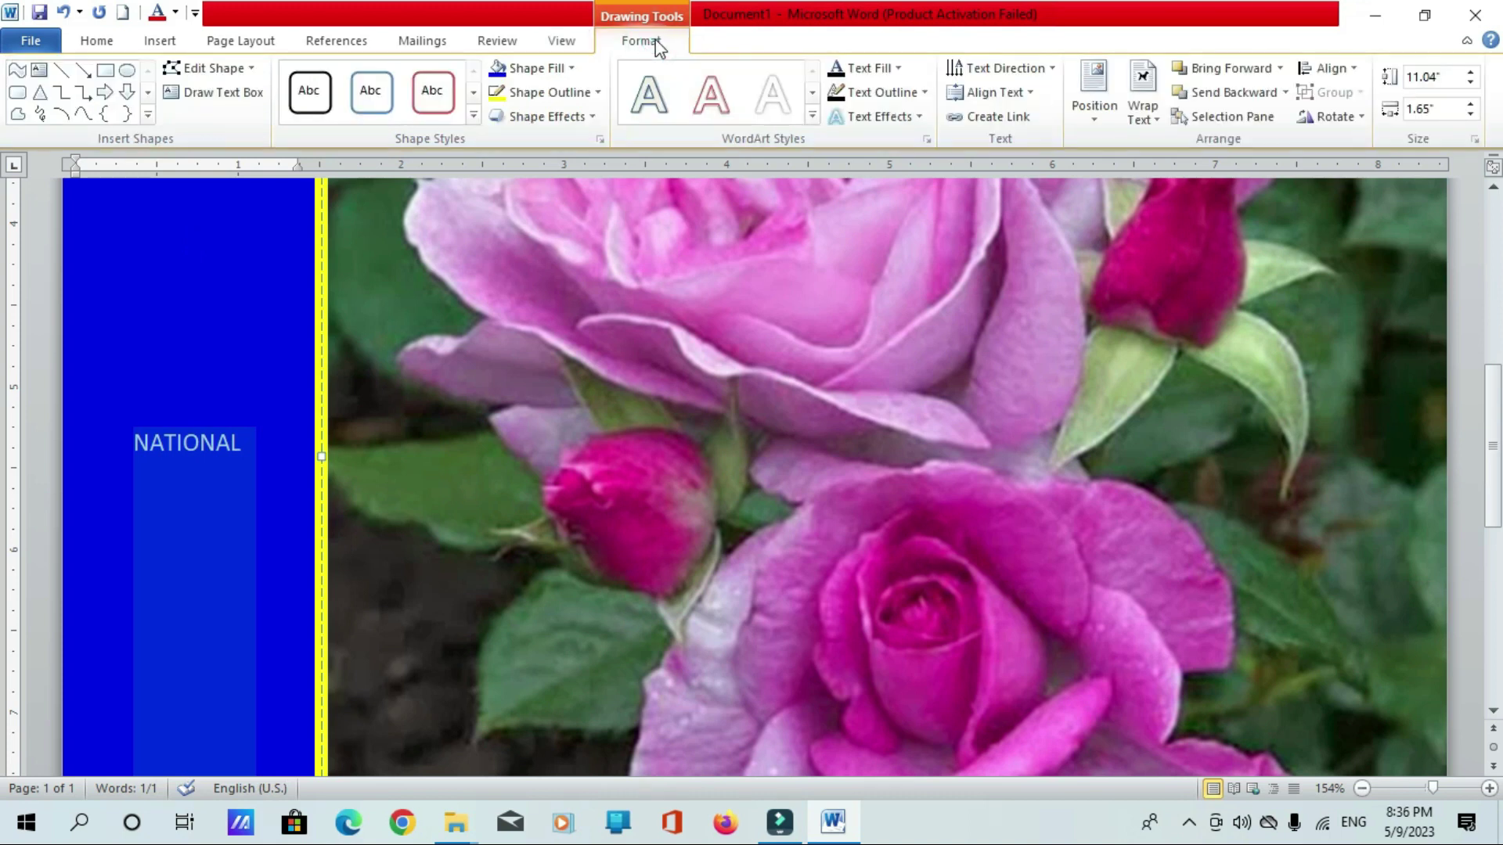
pyautogui.click(1044, 74)
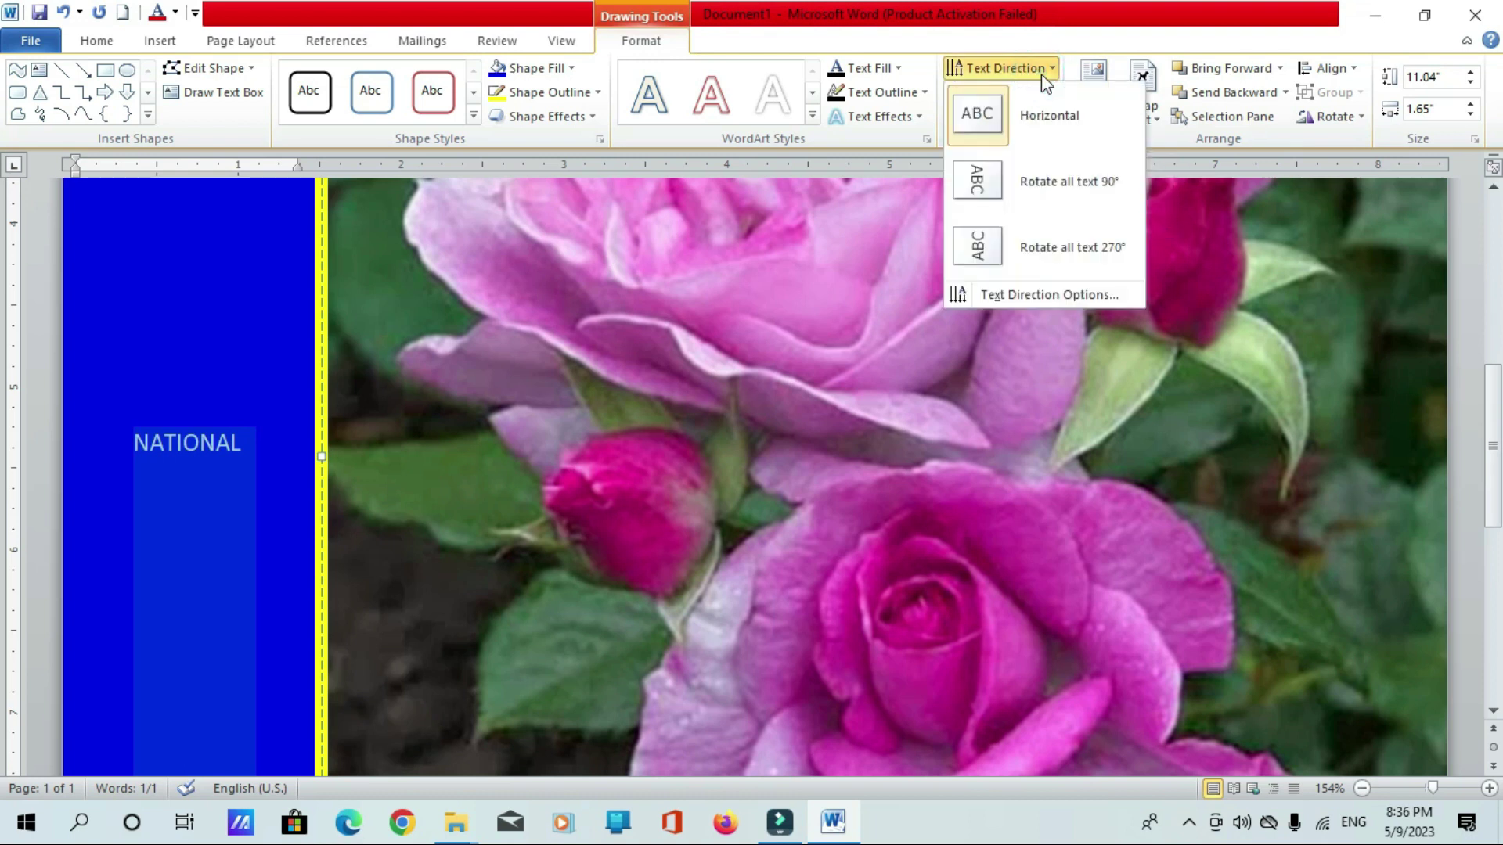
pyautogui.click(1030, 244)
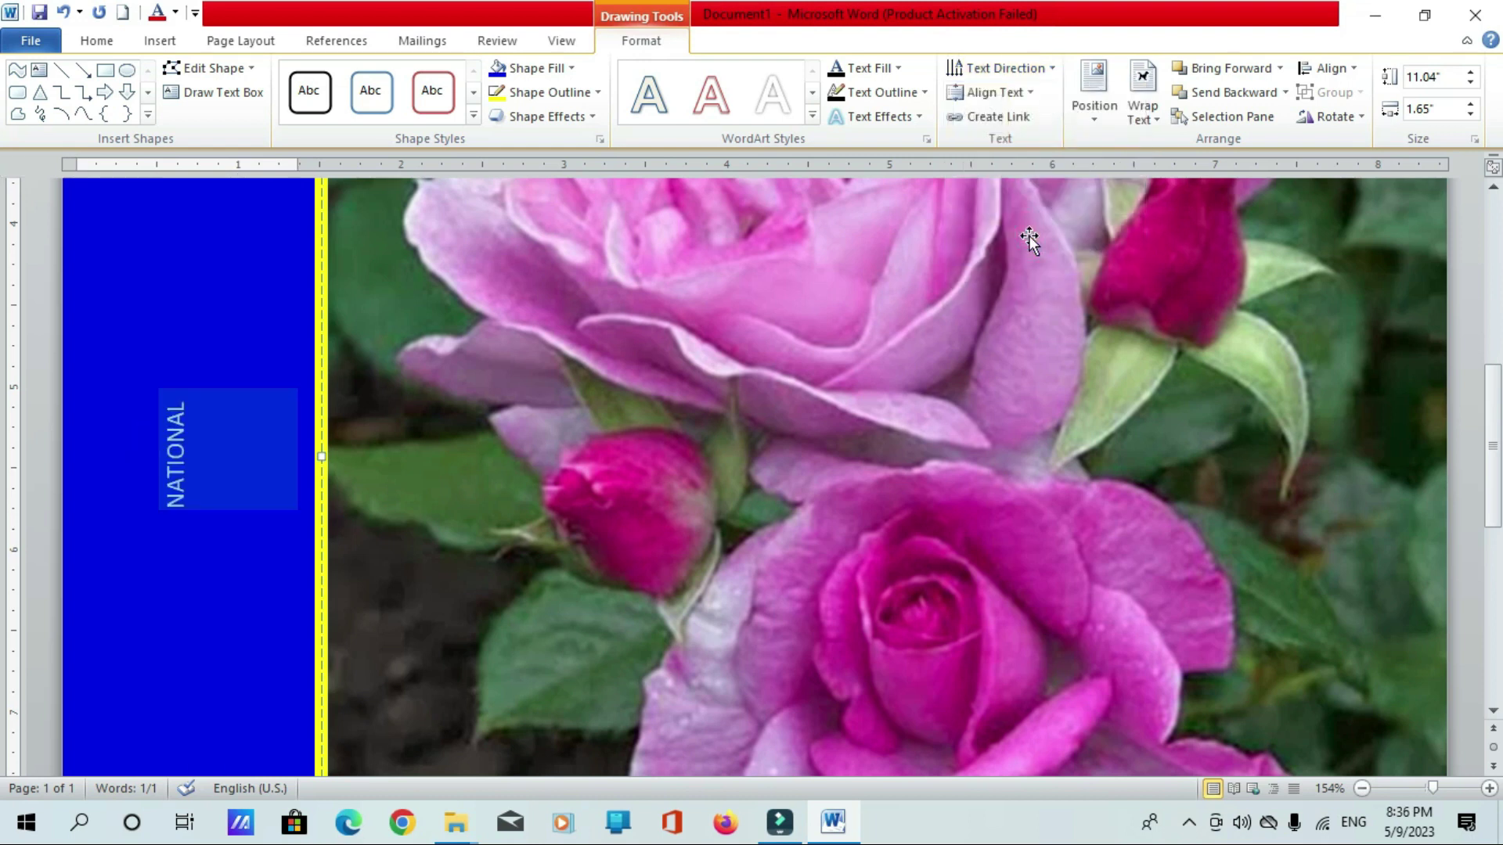
# Grow the NATIONAL font size to 90 points
pyautogui.click(96, 43)
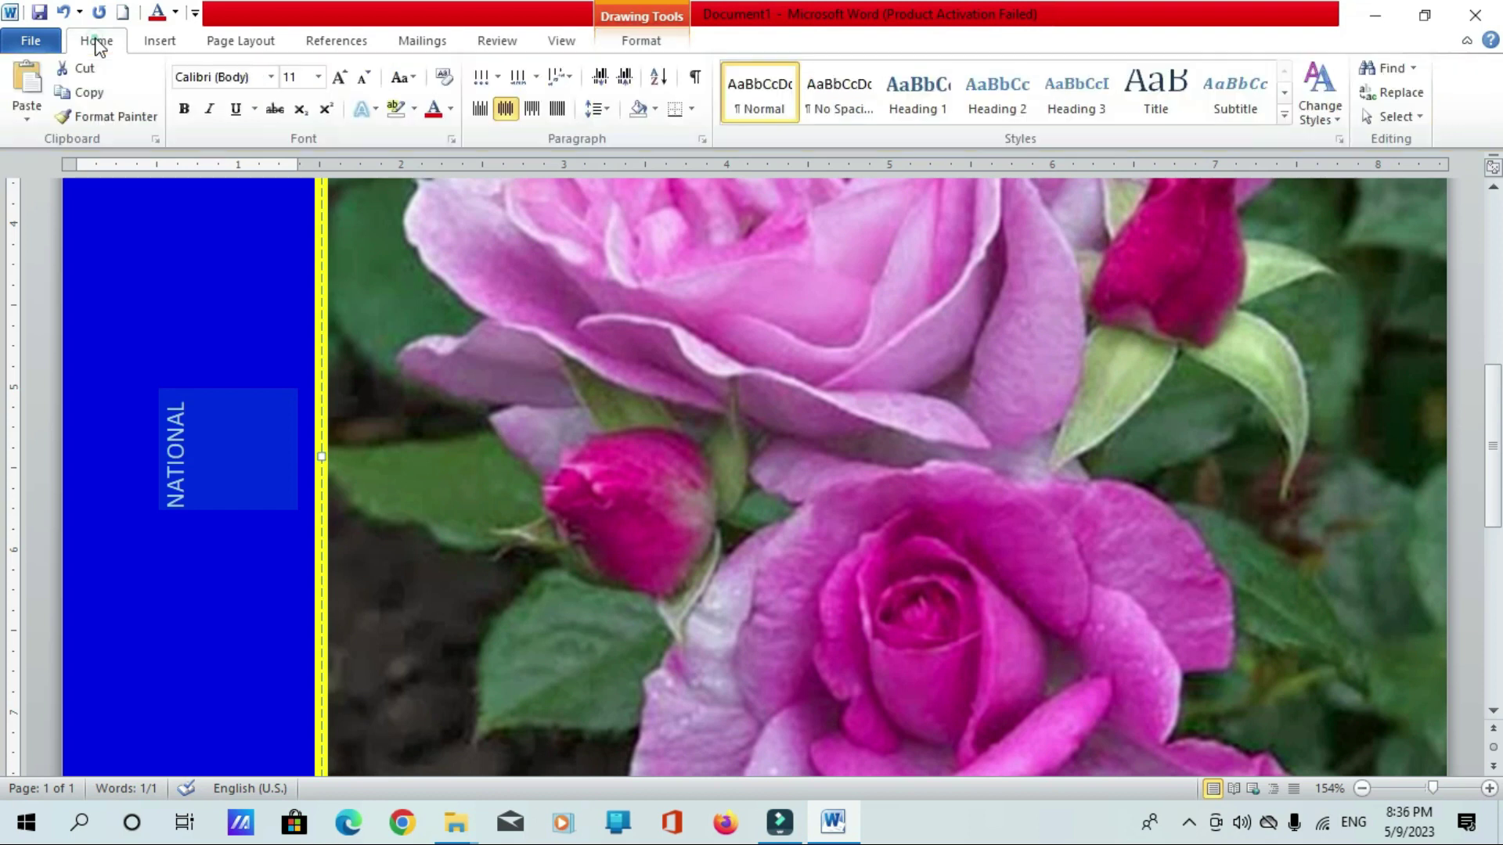
pyautogui.click(338, 78)
pyautogui.click(338, 78)
pyautogui.click(338, 79)
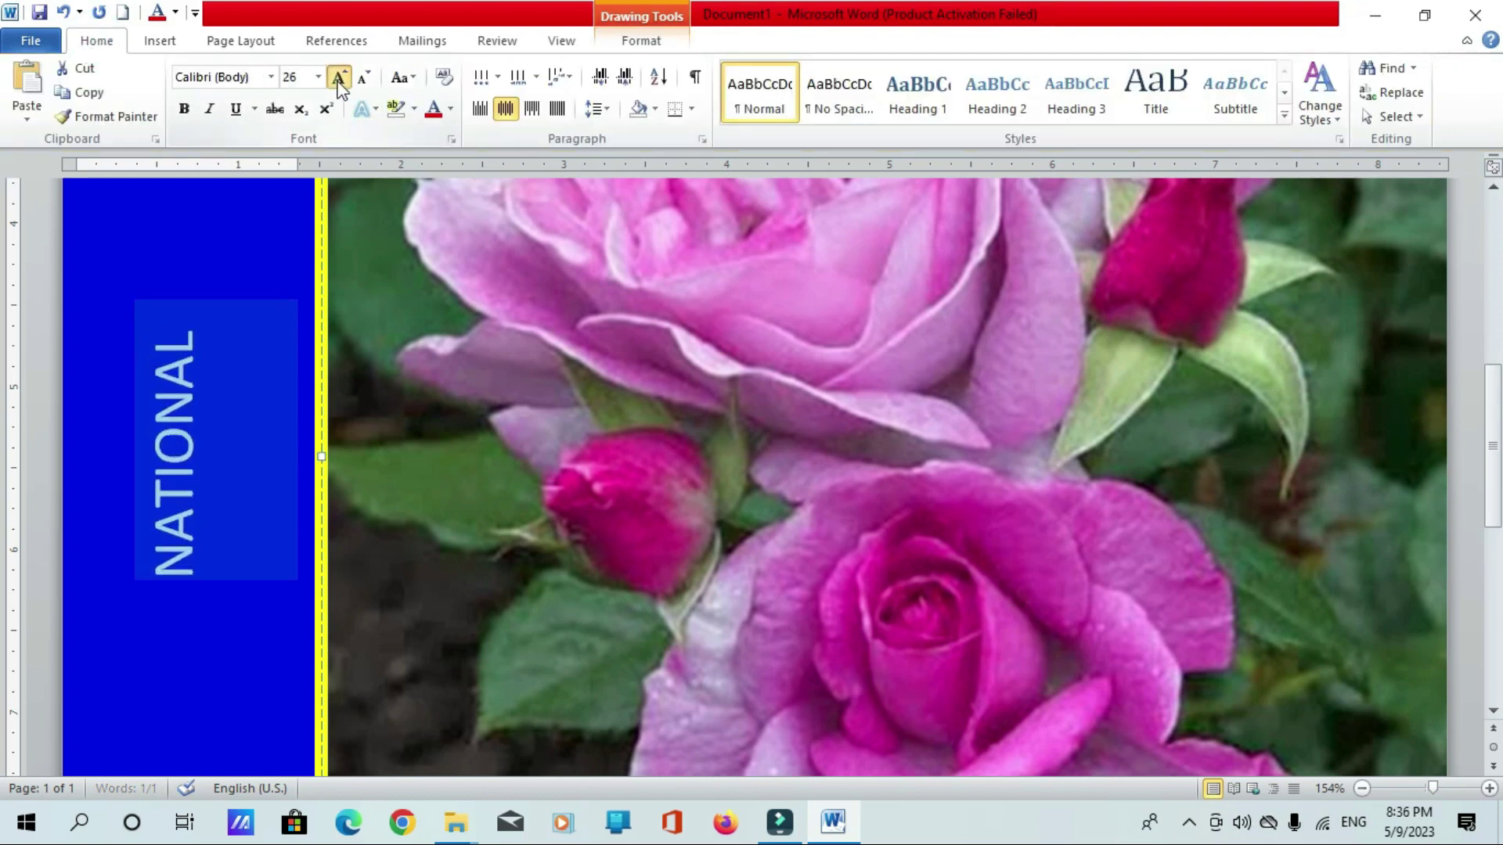
pyautogui.click(338, 78)
pyautogui.click(339, 78)
pyautogui.click(338, 78)
pyautogui.click(338, 78)
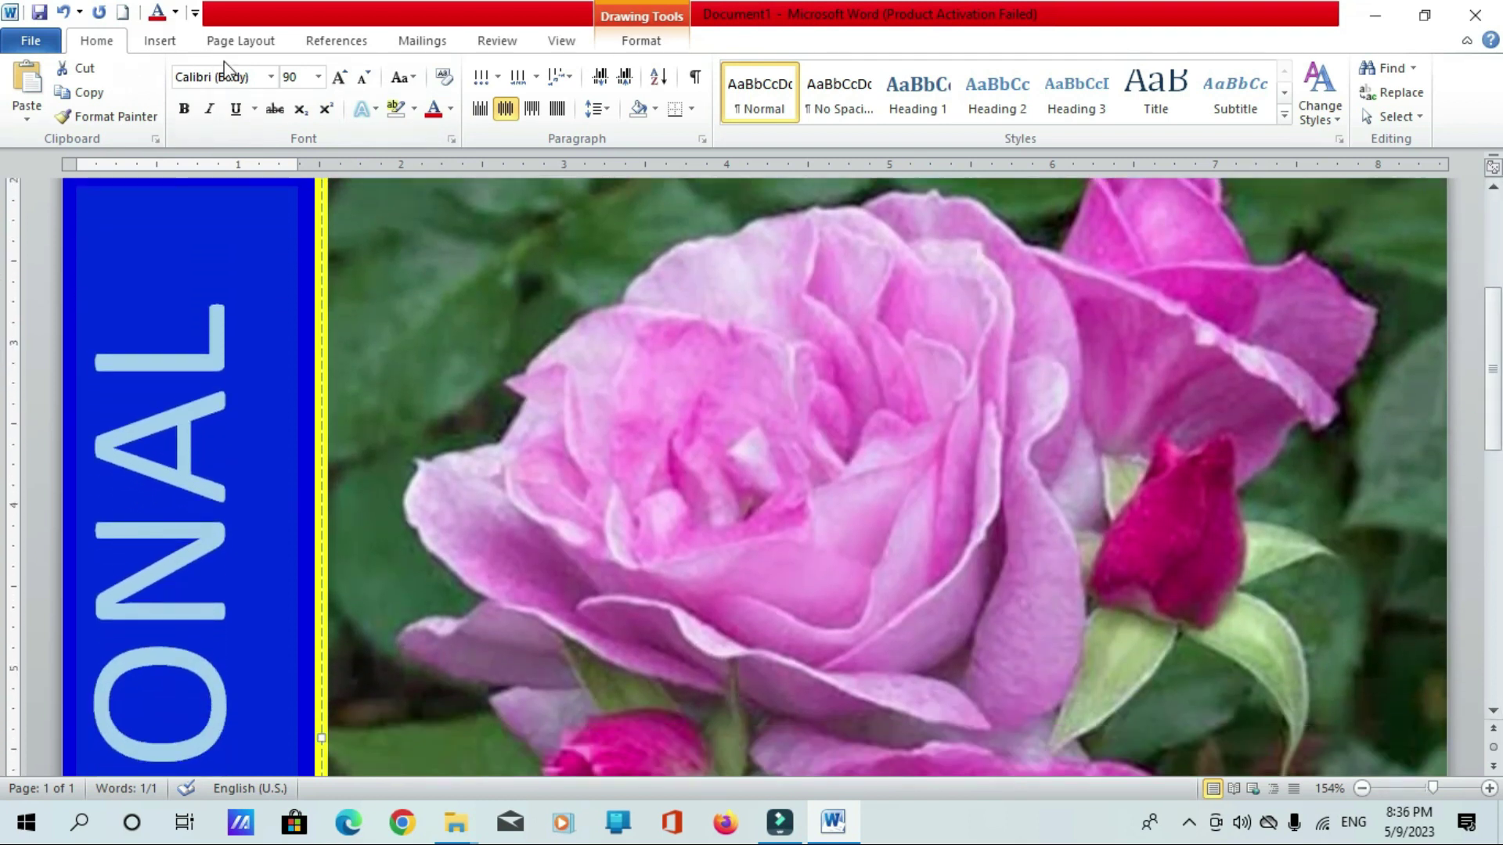
# Apply the Forte font to NATIONAL and return to the document start
pyautogui.click(270, 76)
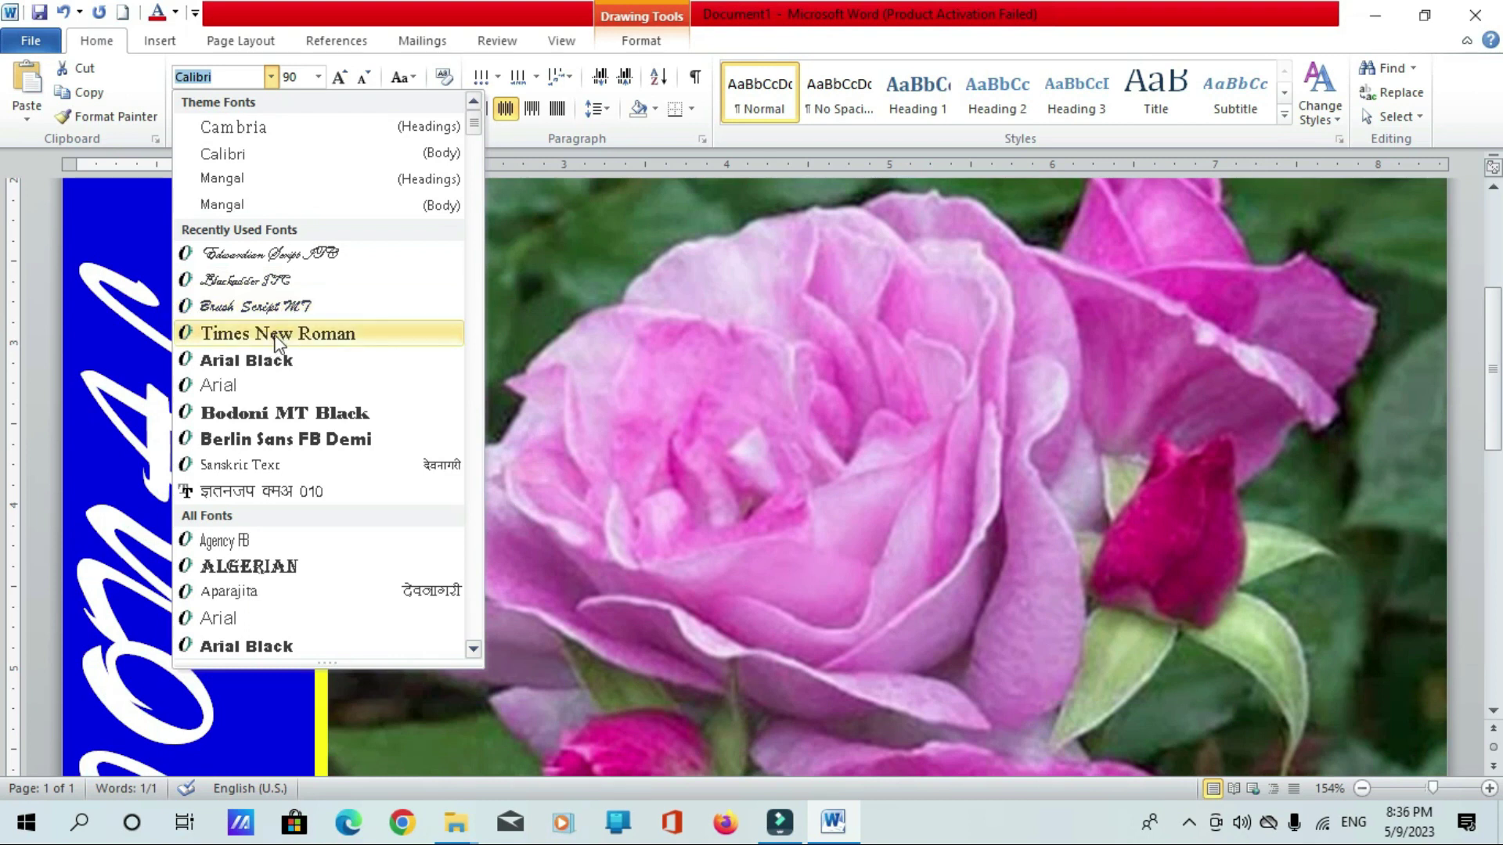
pyautogui.scroll(-15, 305, 454)
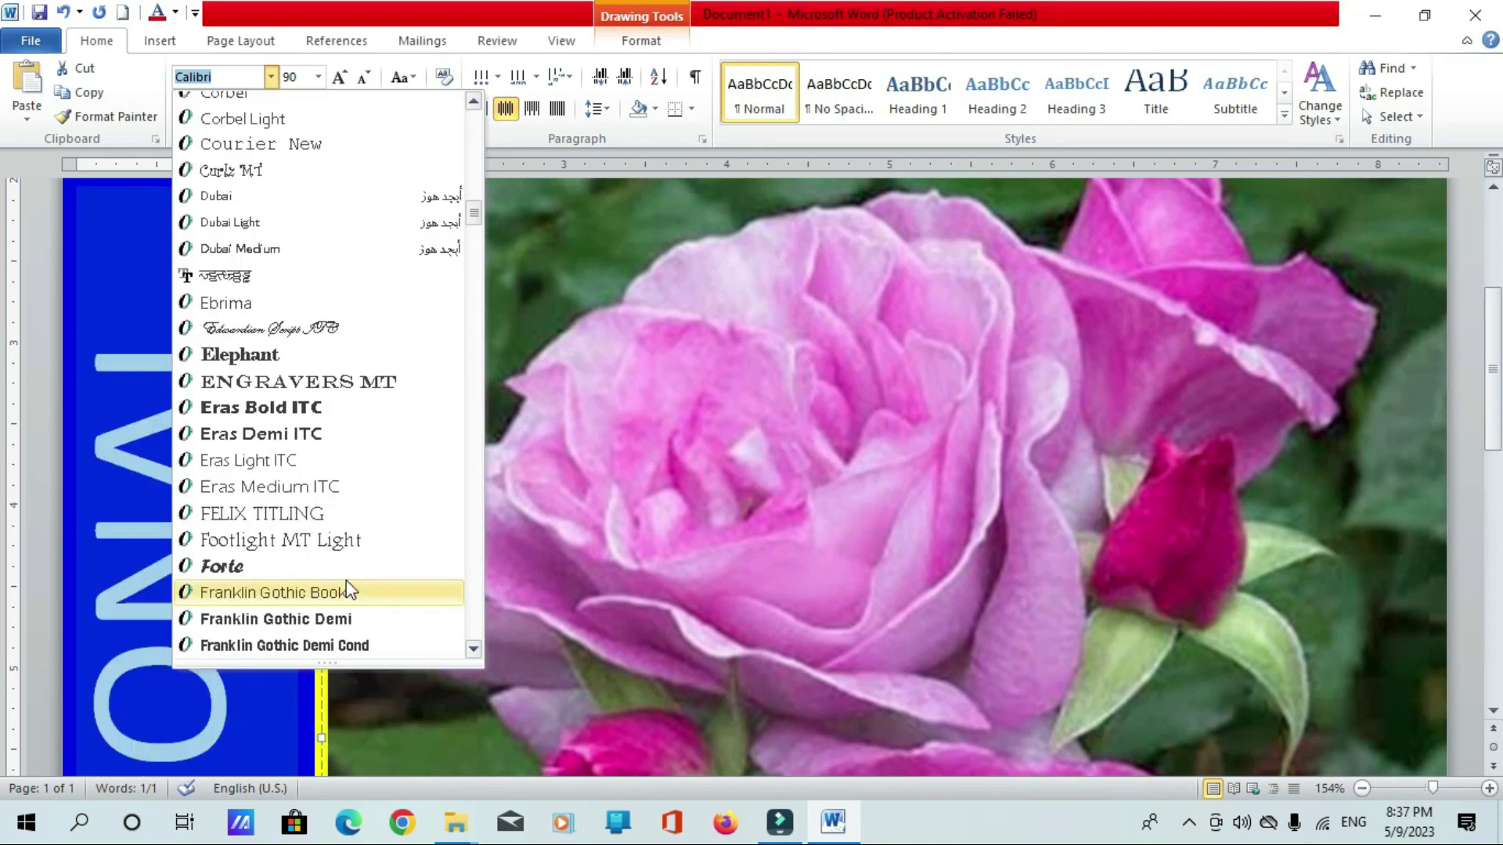
pyautogui.click(339, 565)
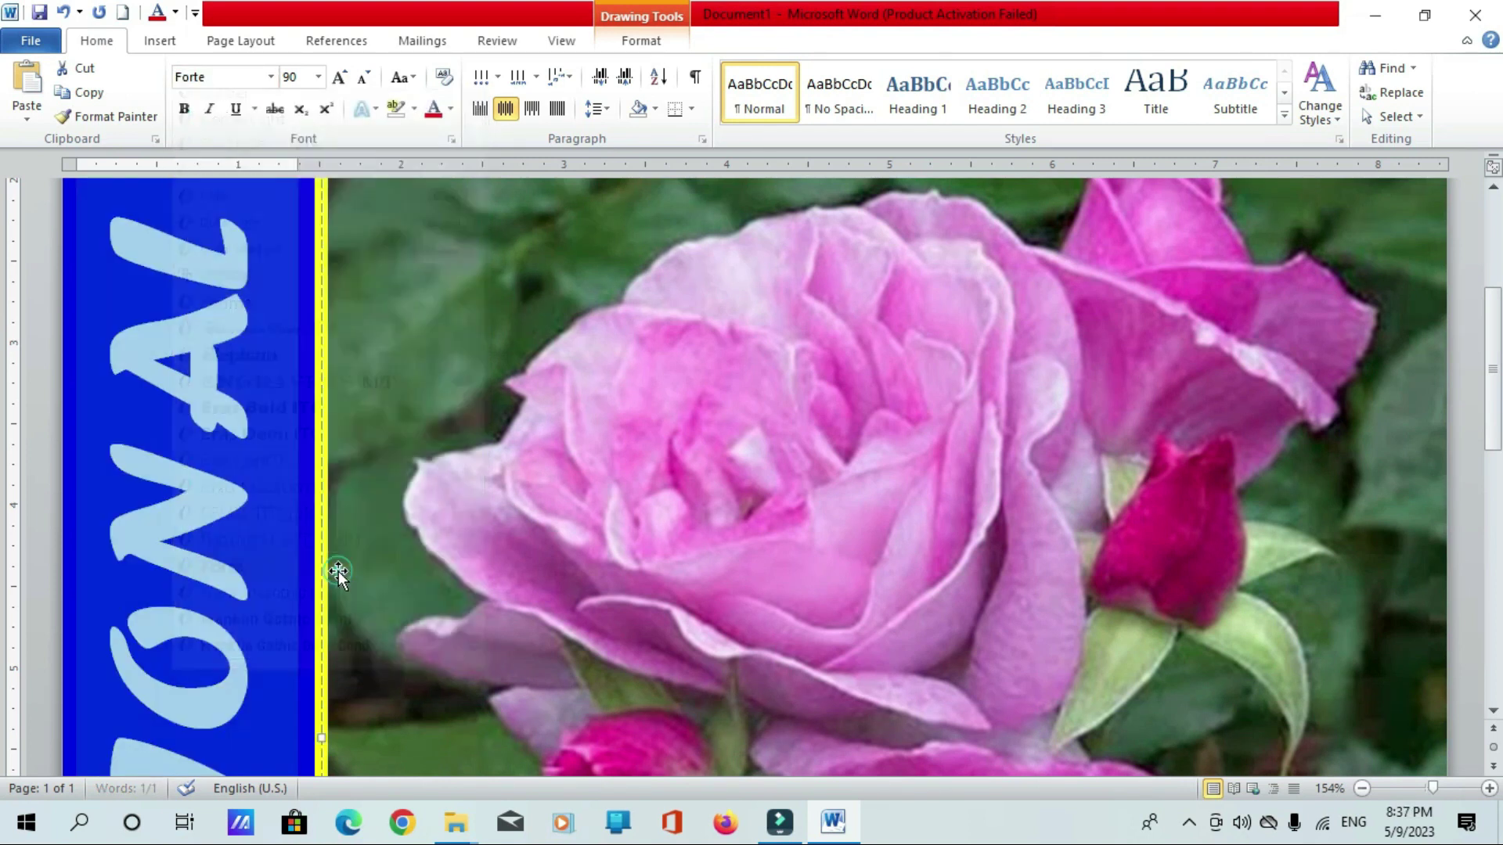
pyautogui.scroll(-10, 4, 594)
pyautogui.scroll(-2, 4, 595)
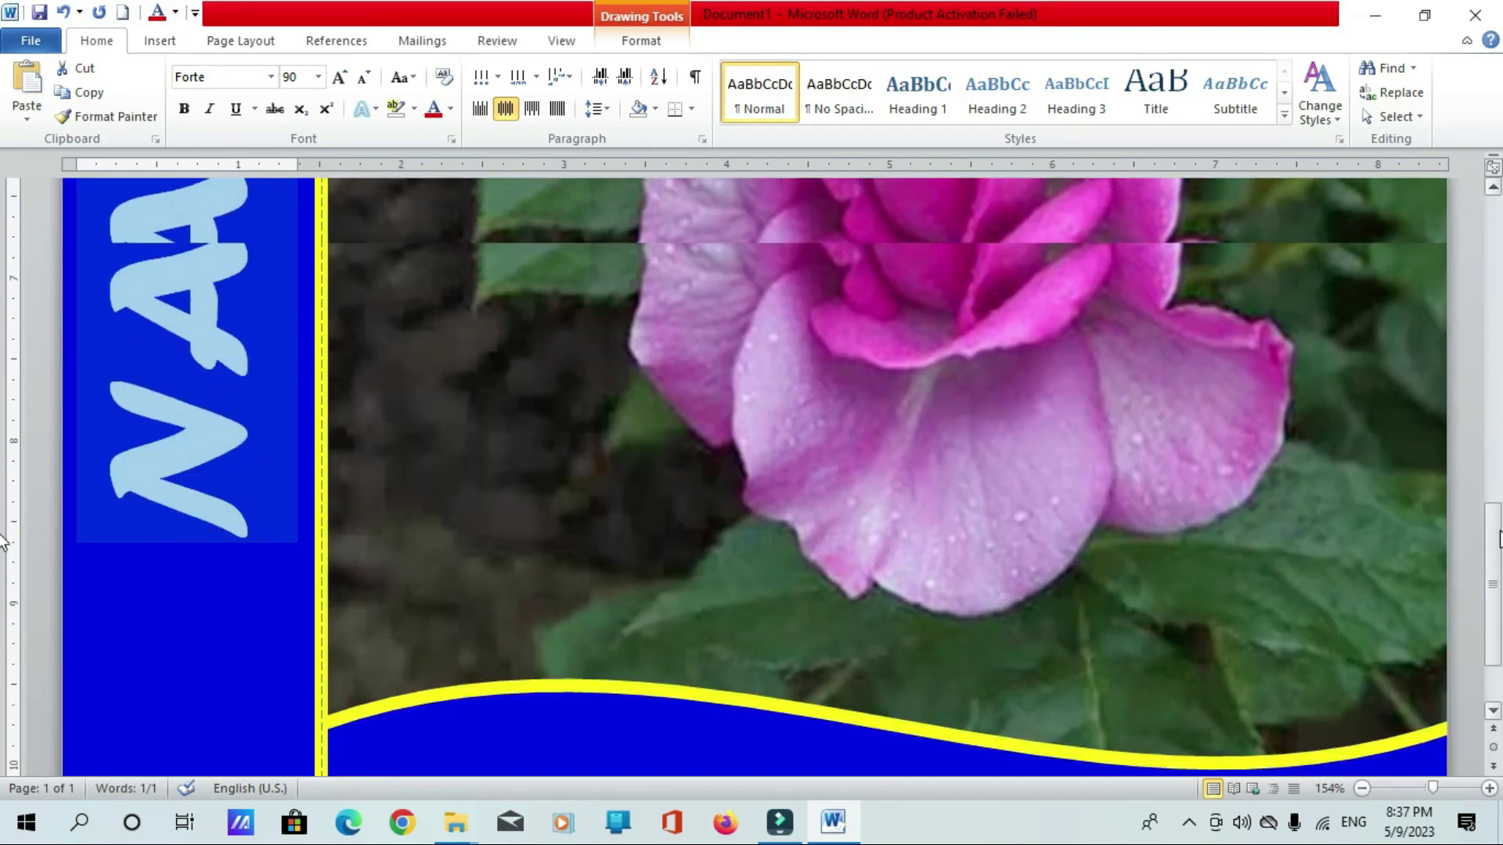
pyautogui.scroll(6, 1490, 360)
pyautogui.scroll(4, 1491, 360)
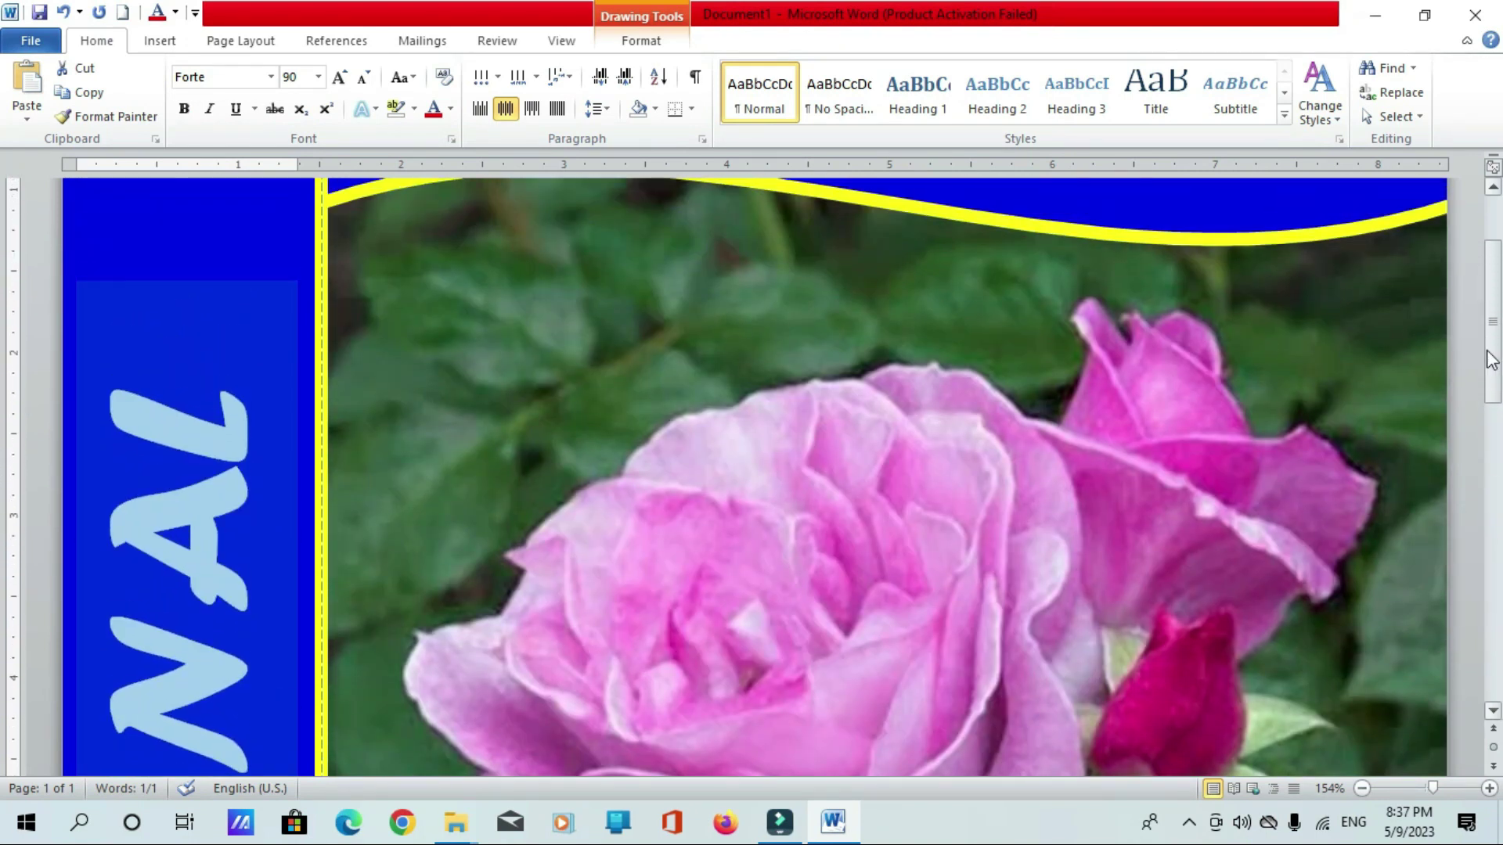
pyautogui.hotkey('ctrl', 'Home')
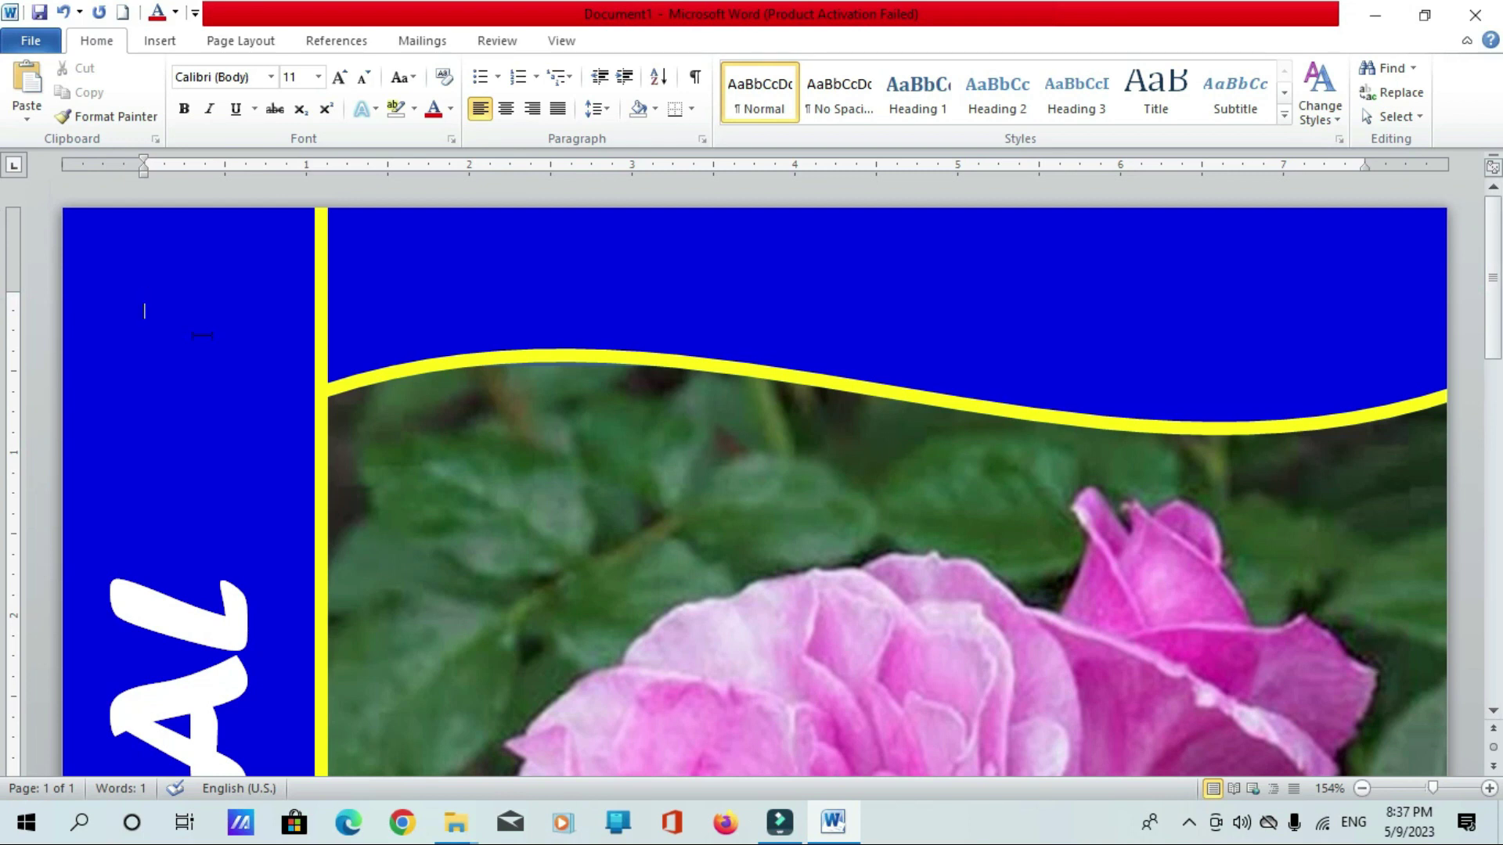
pyautogui.click(153, 42)
# Draw a rectangle in the top-right blue area above the wave
pyautogui.click(323, 94)
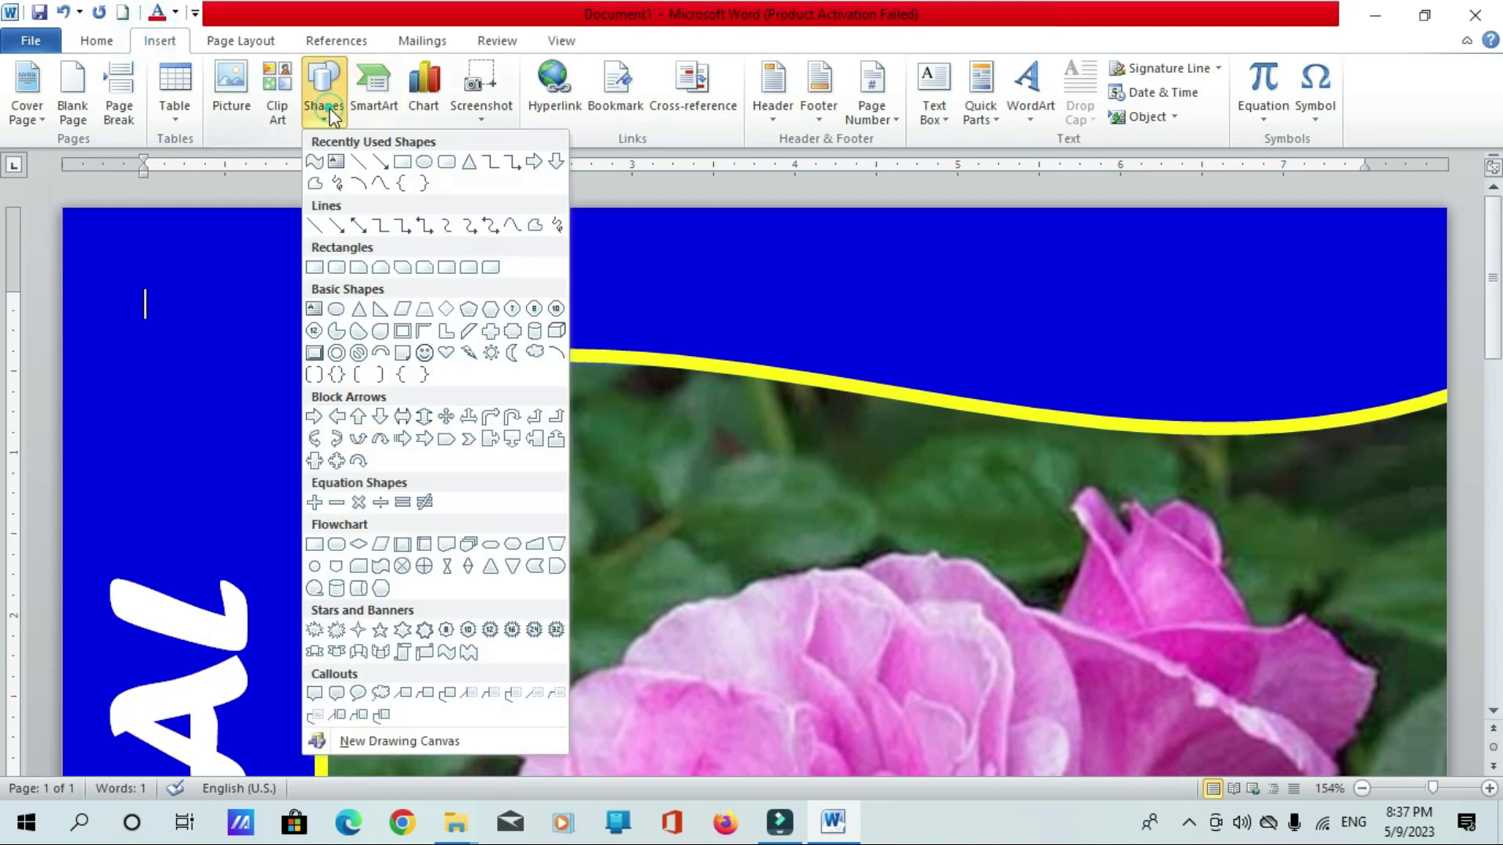
pyautogui.click(403, 162)
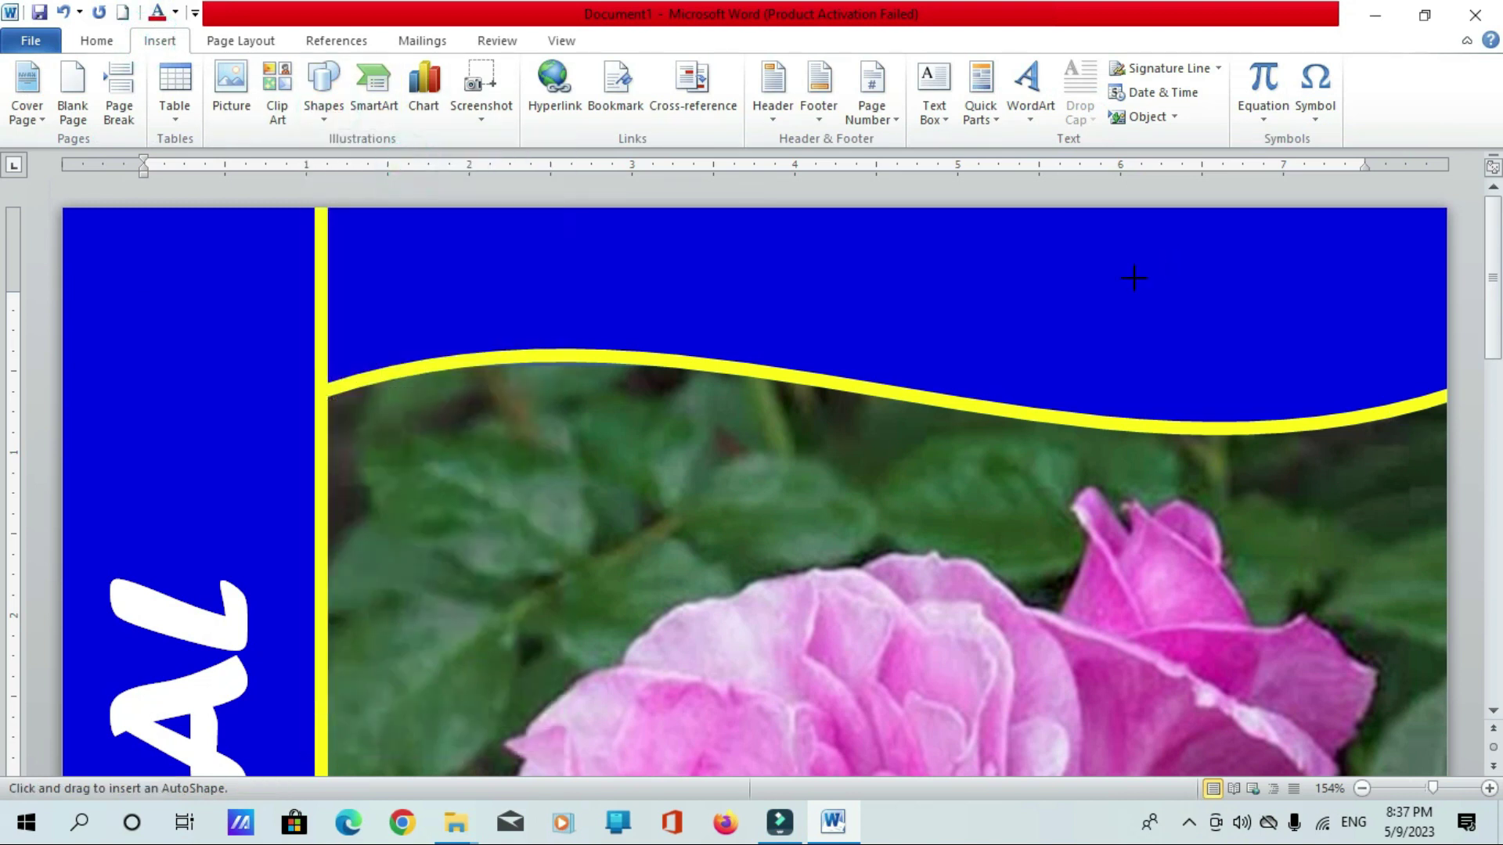
pyautogui.moveTo(1121, 302); pyautogui.dragTo(1431, 404)
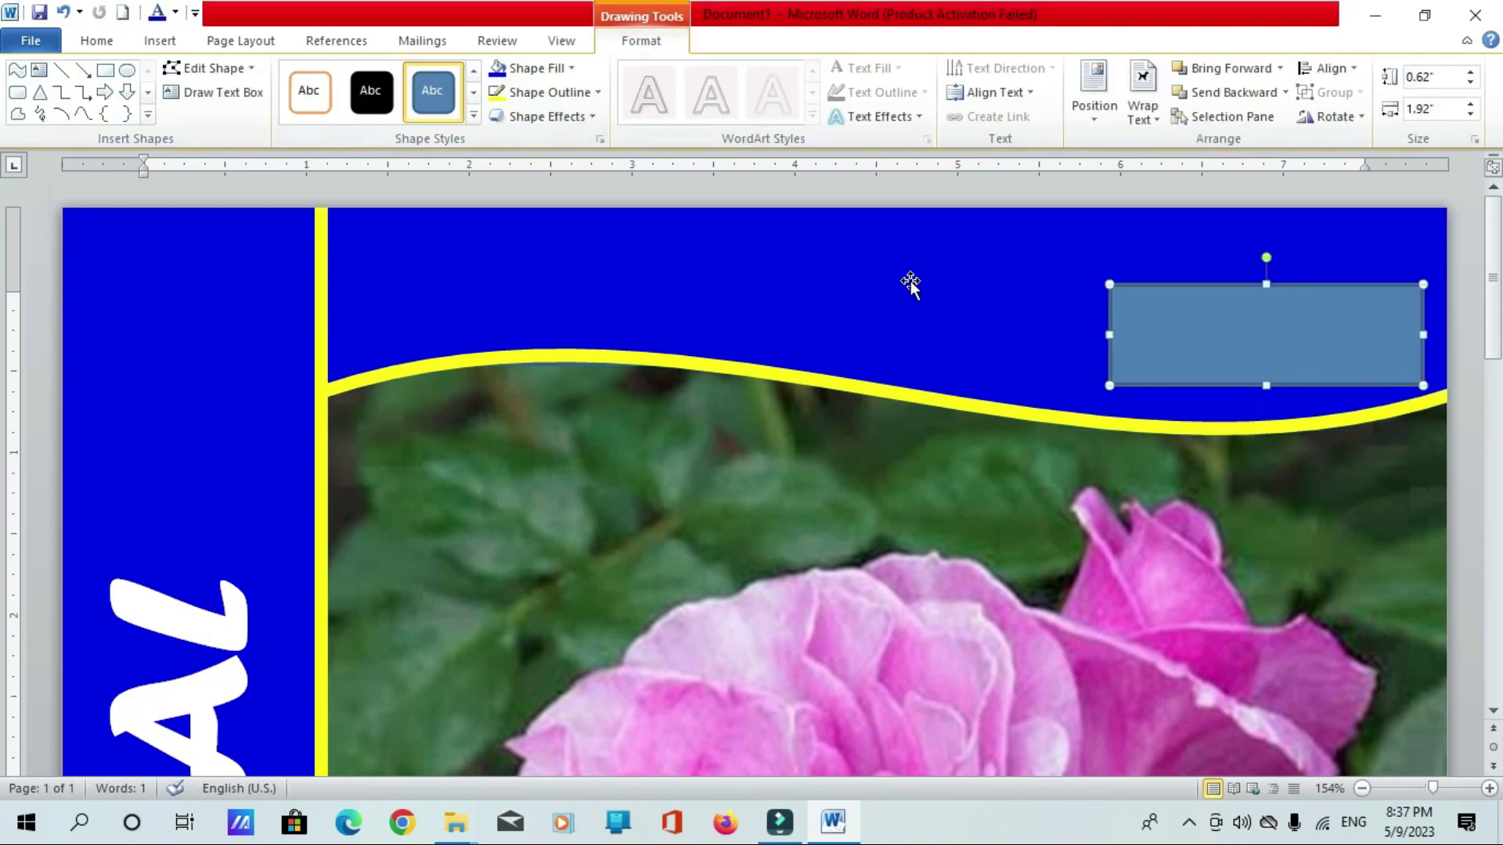
# Fill the rectangle dark red and give it a yellow outline
pyautogui.click(566, 67)
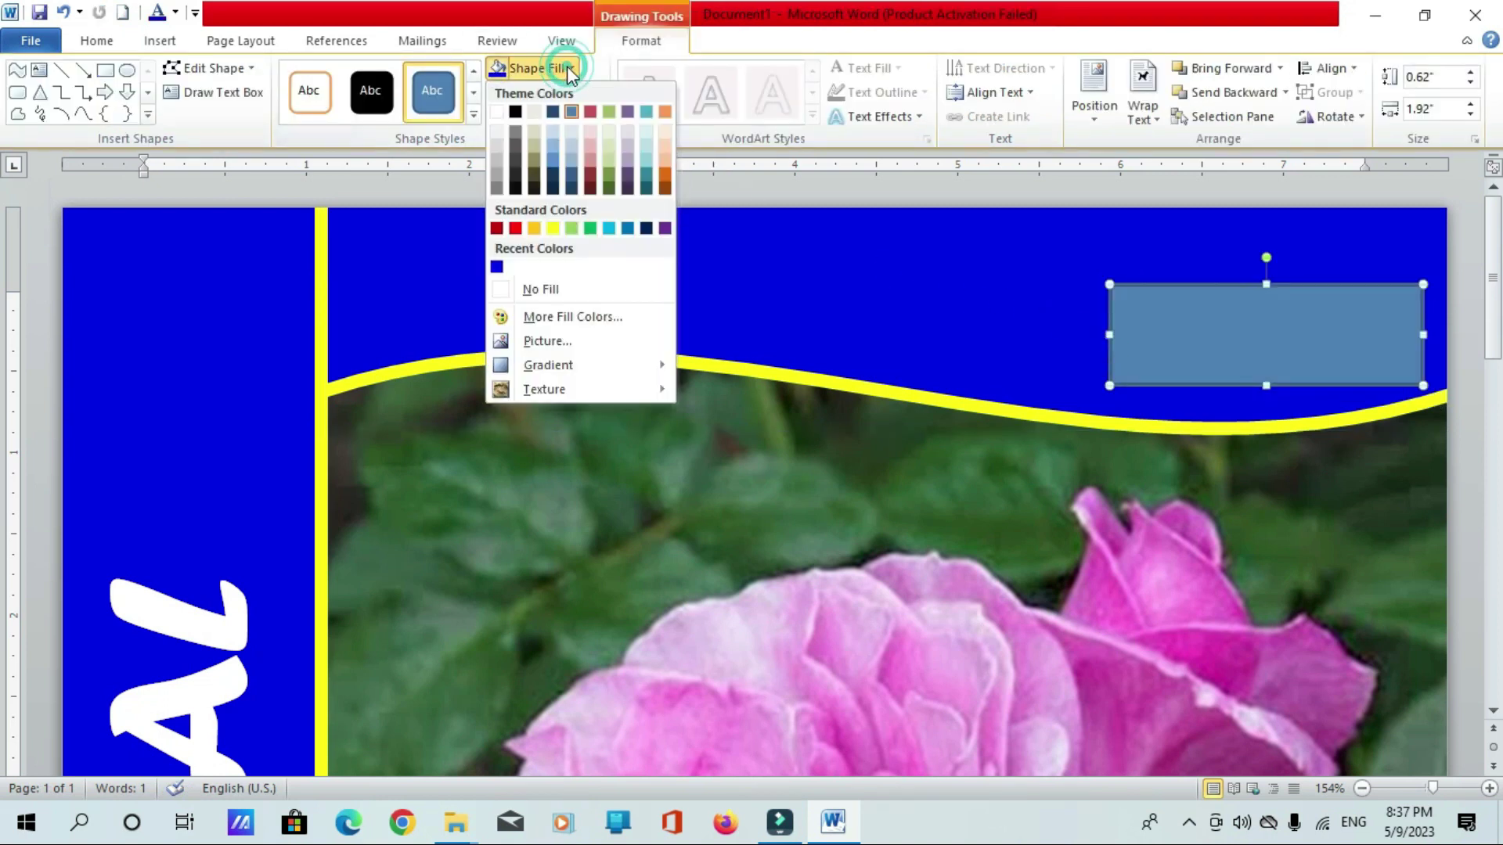
pyautogui.click(497, 228)
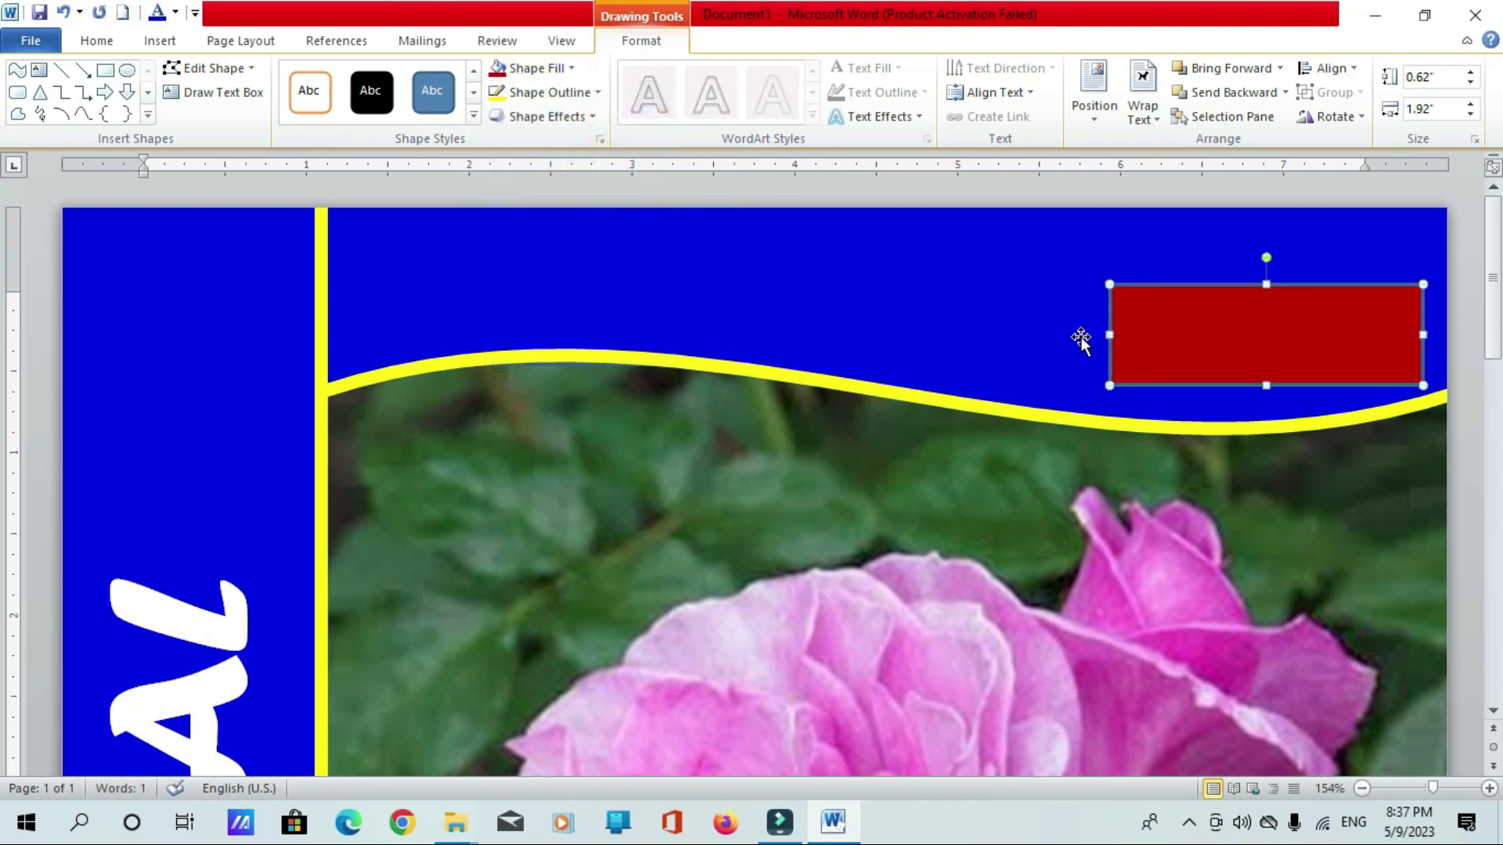
pyautogui.click(497, 94)
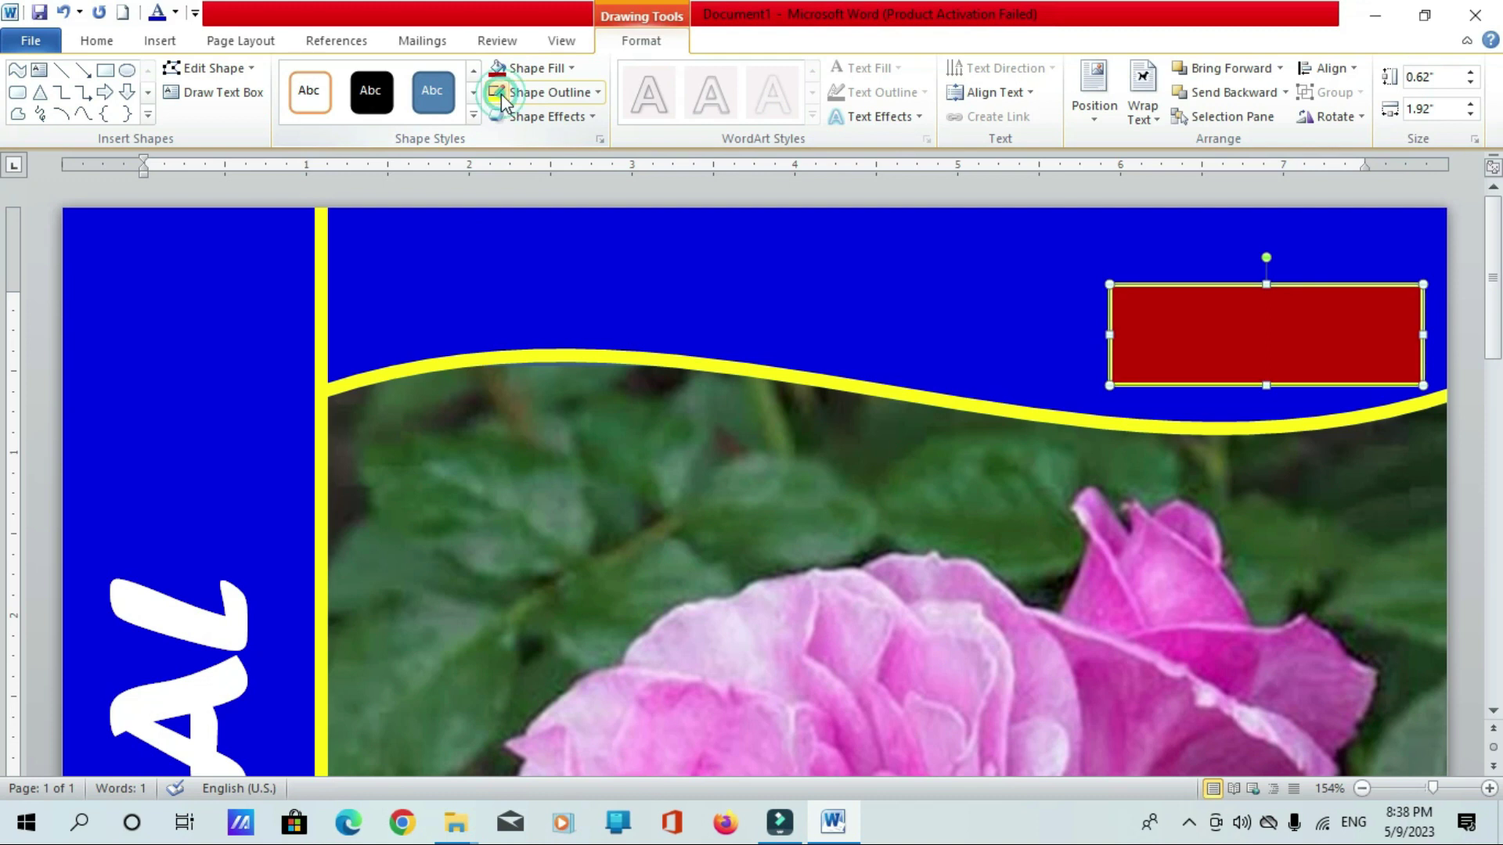
pyautogui.rightClick(1210, 323)
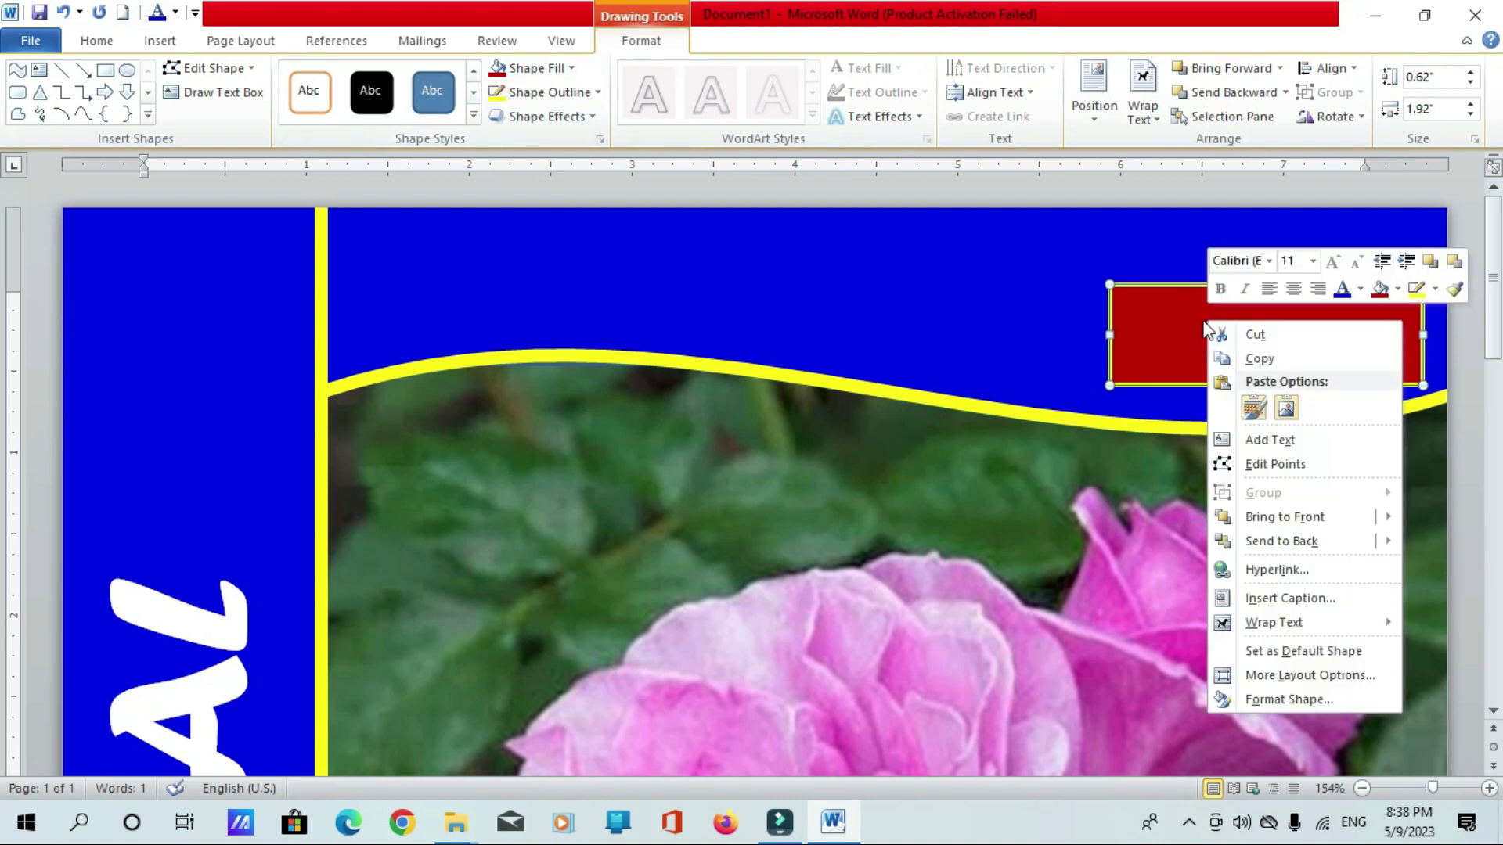
pyautogui.click(1131, 311)
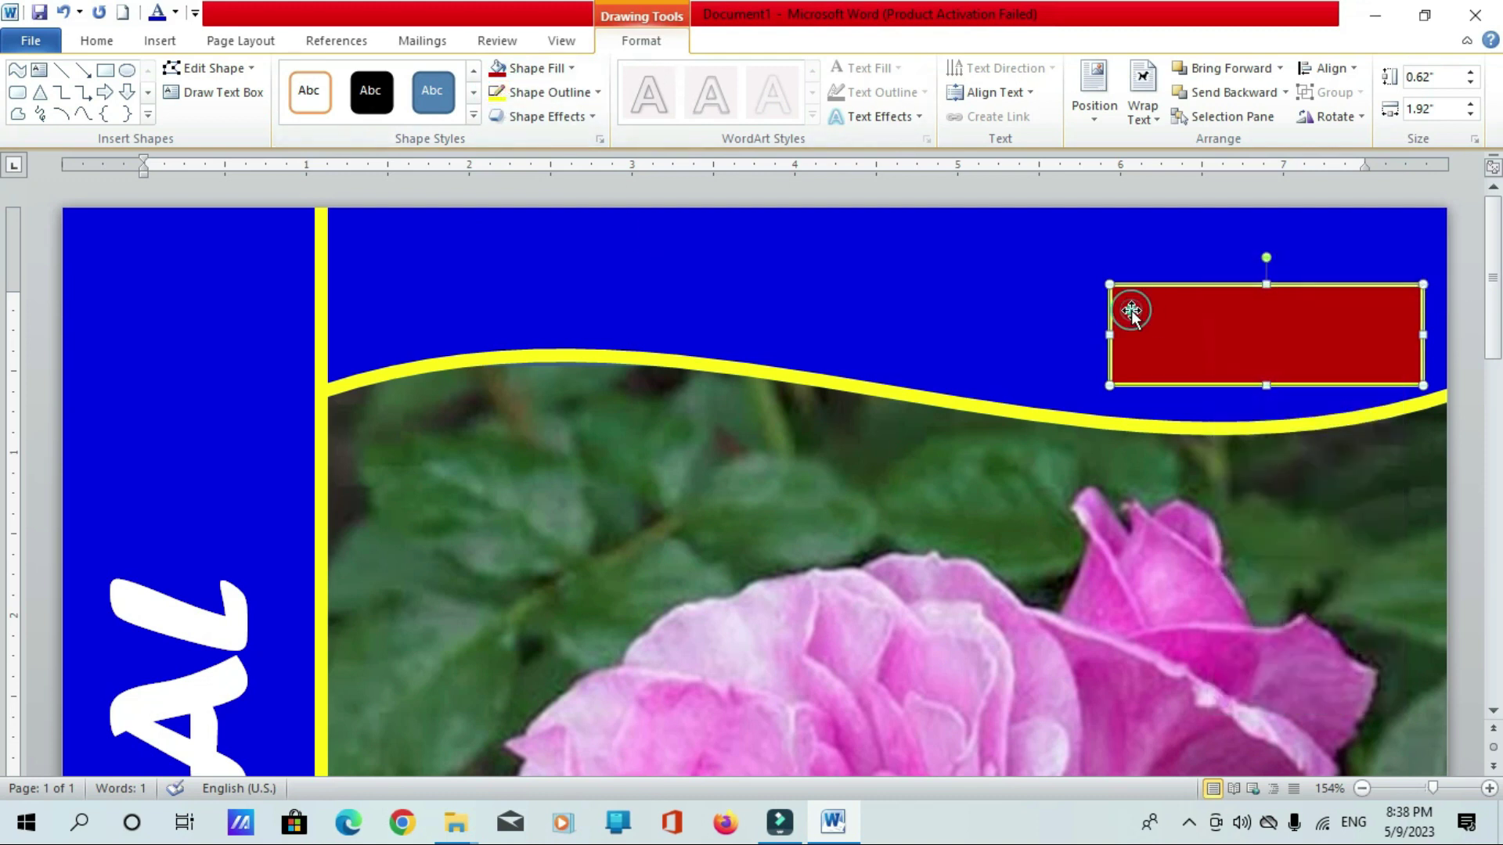
pyautogui.click(571, 94)
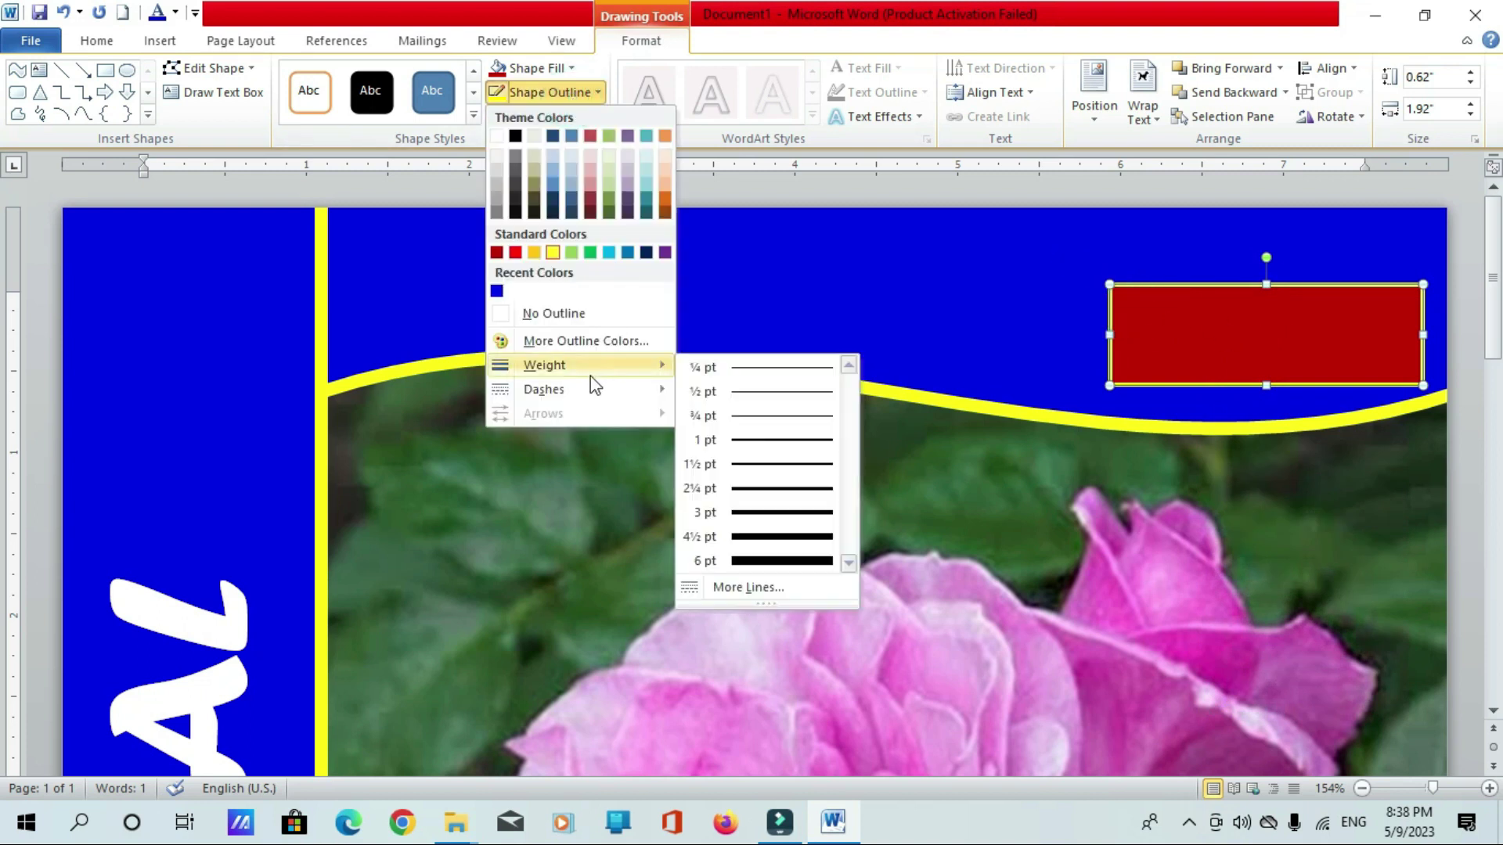
pyautogui.moveTo(543, 388)
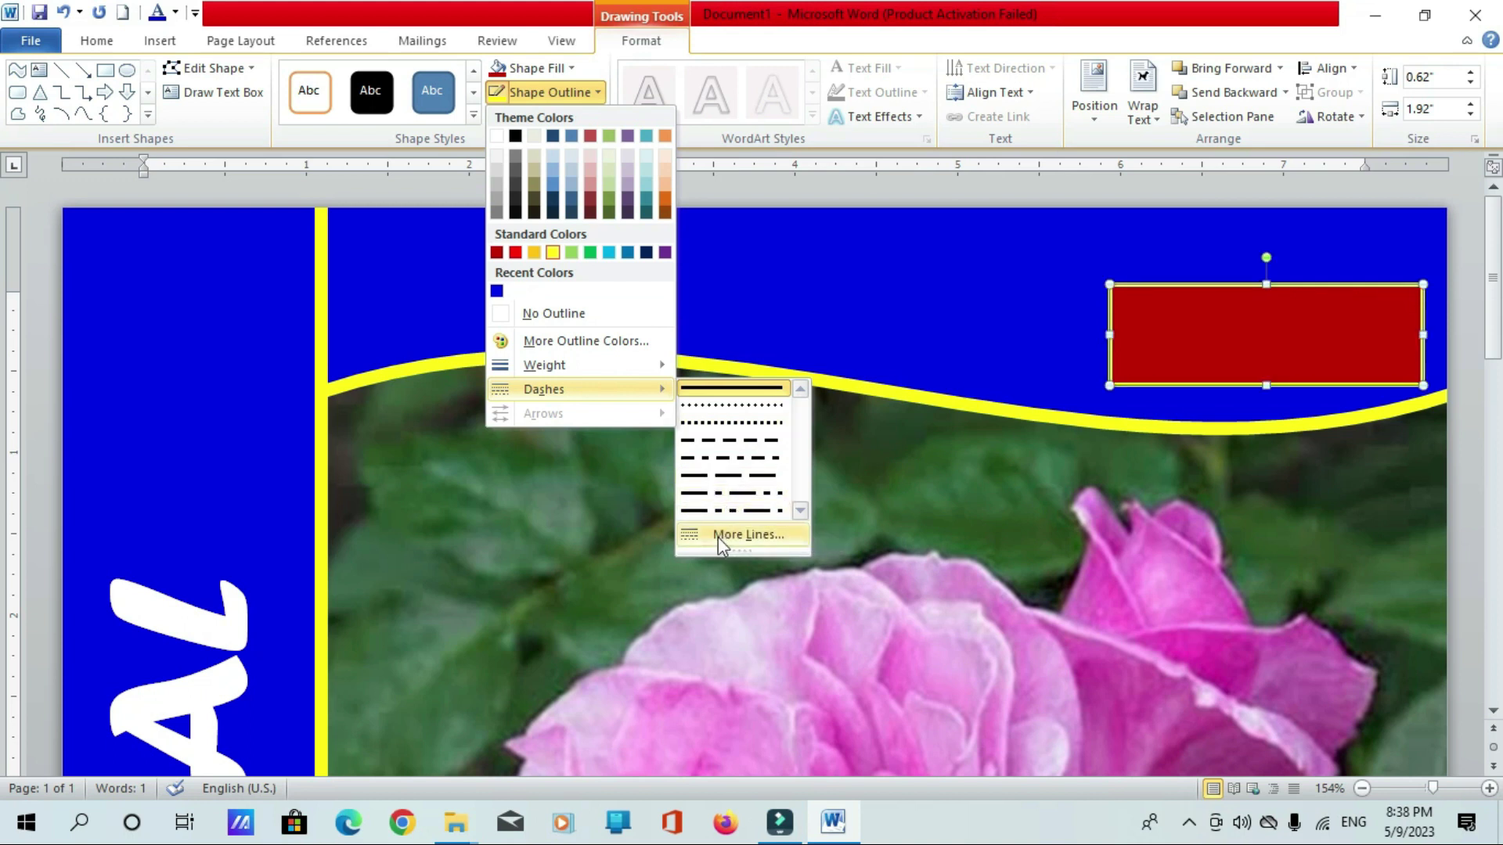
# Set the rectangle border's compound type to Double in the line settings
pyautogui.click(717, 537)
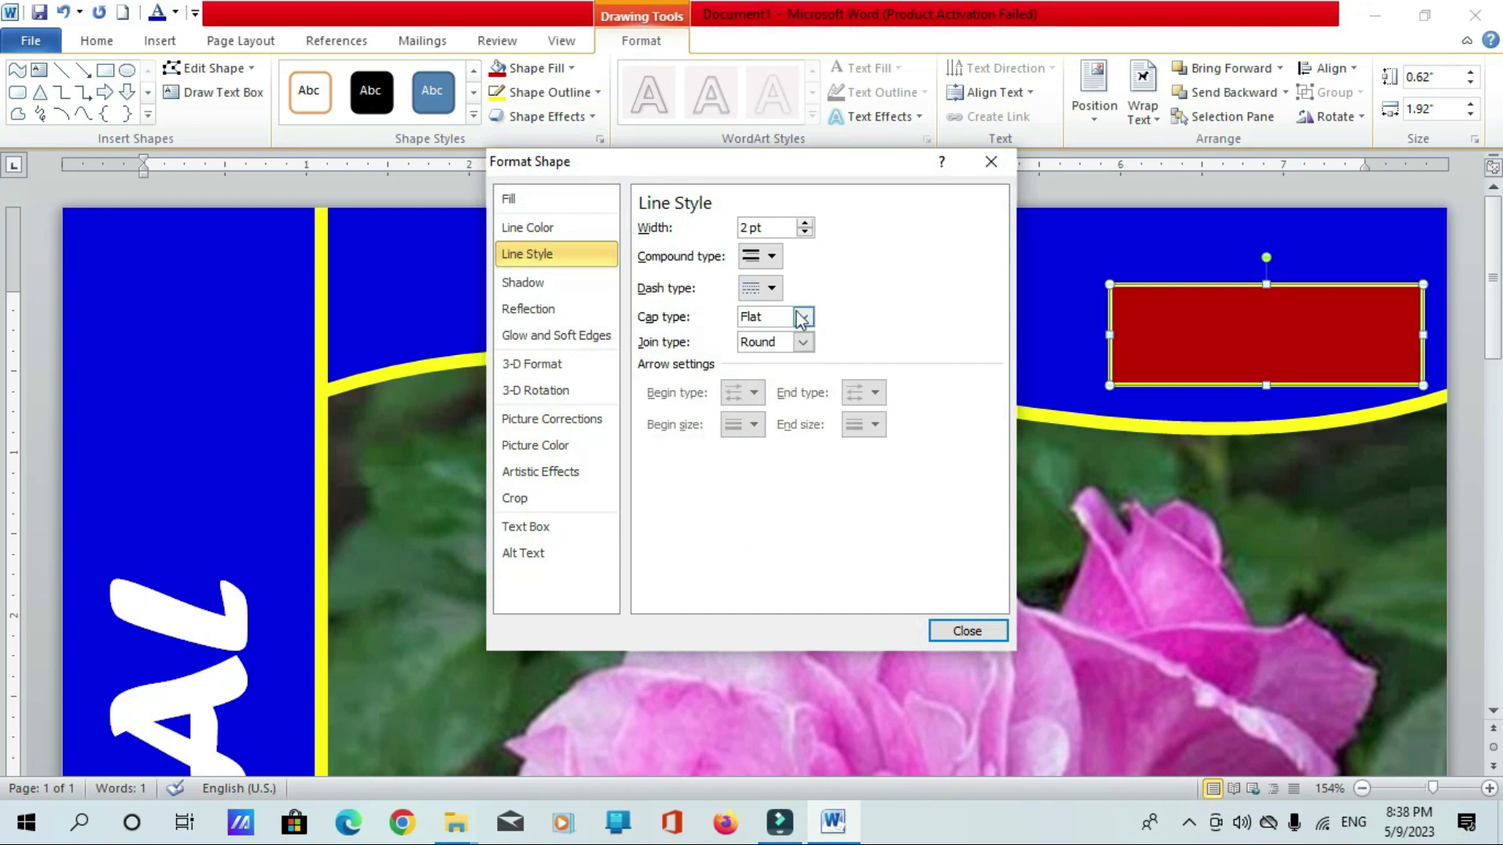
pyautogui.click(771, 256)
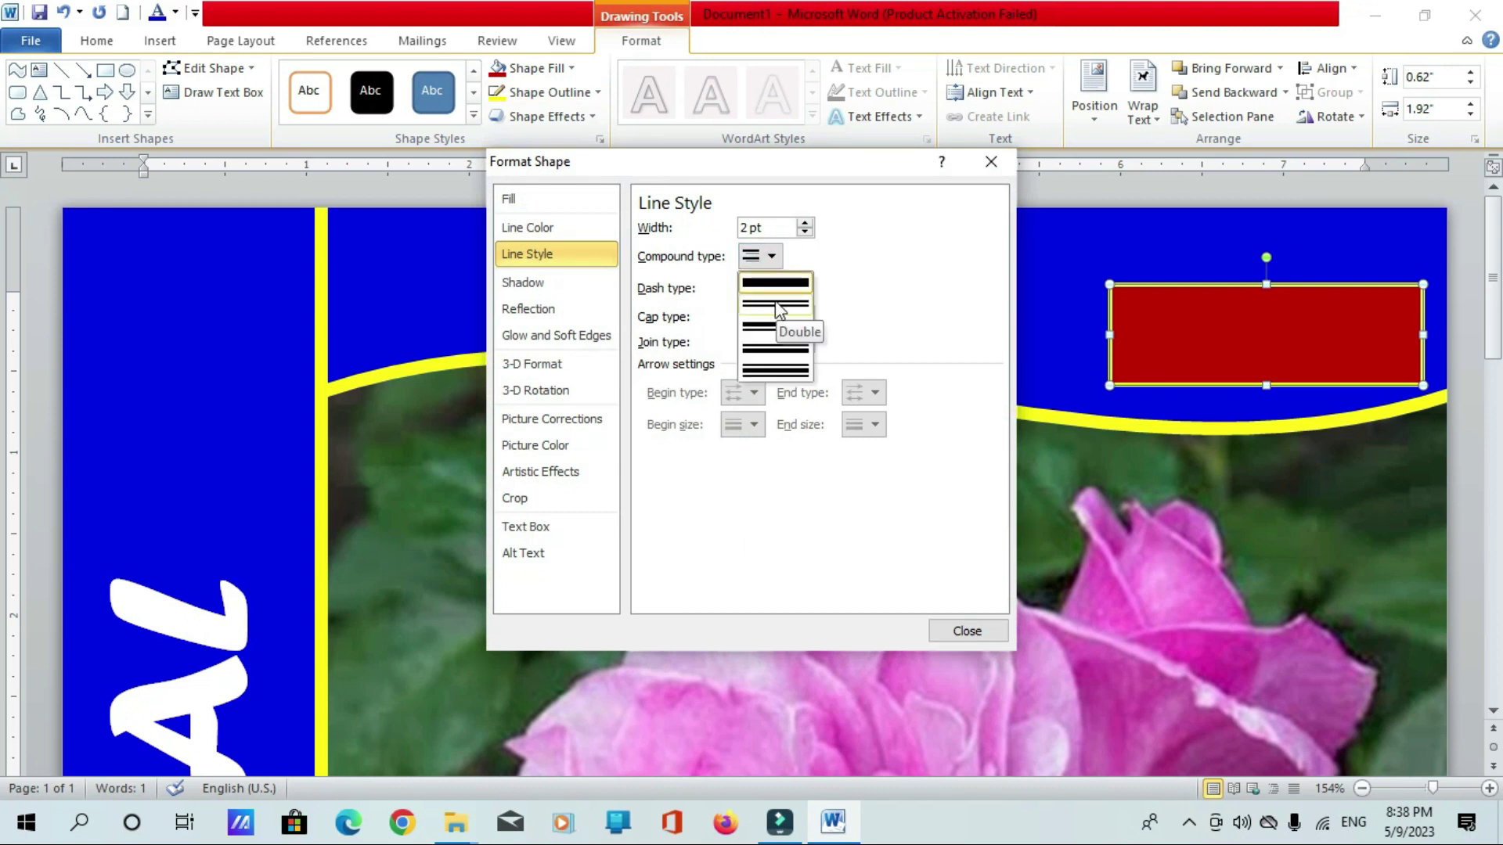
pyautogui.click(778, 309)
pyautogui.click(771, 288)
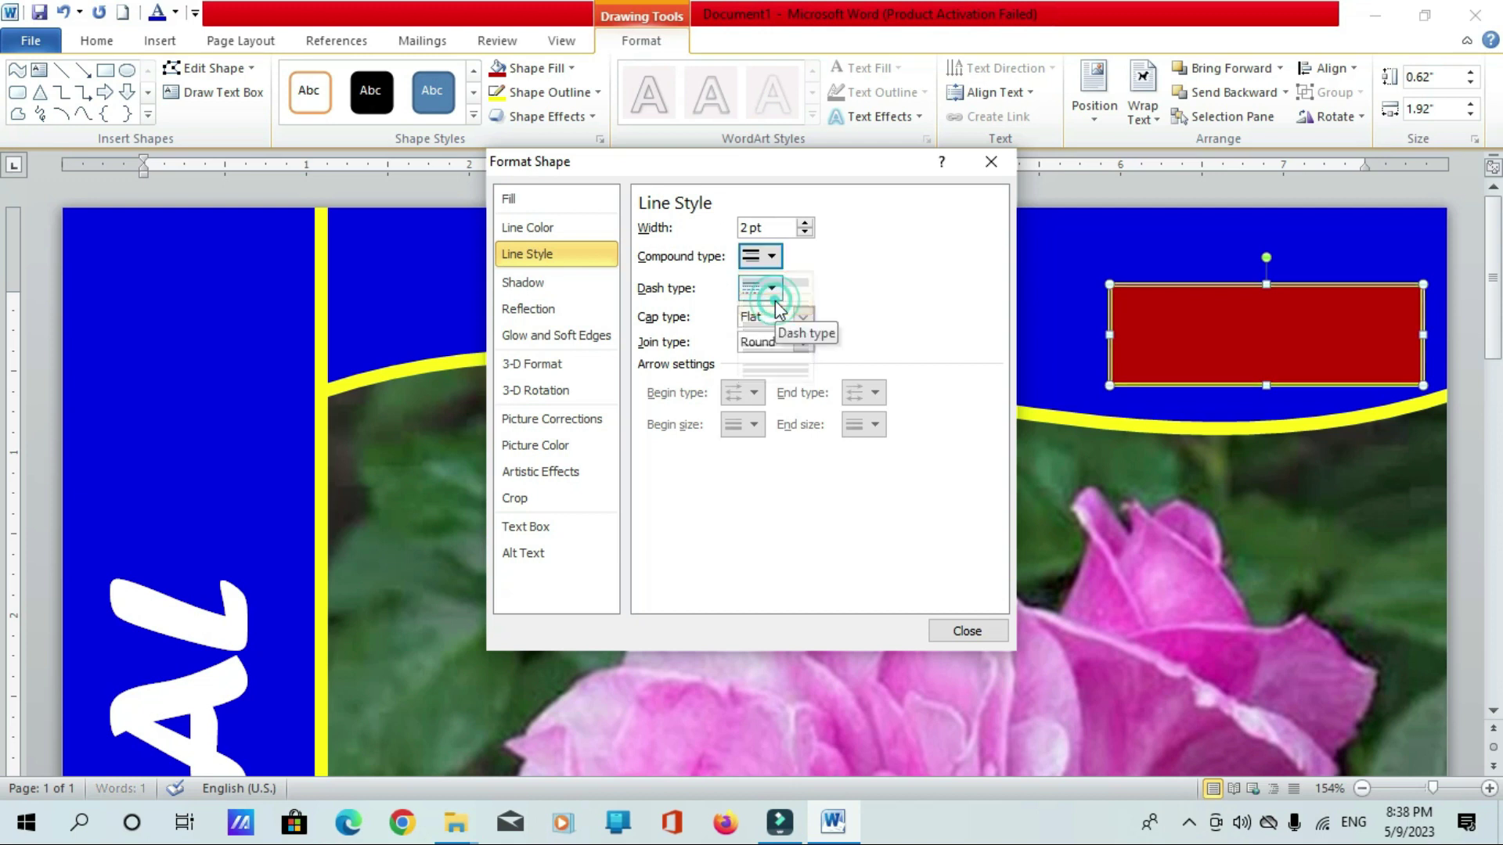
pyautogui.click(775, 317)
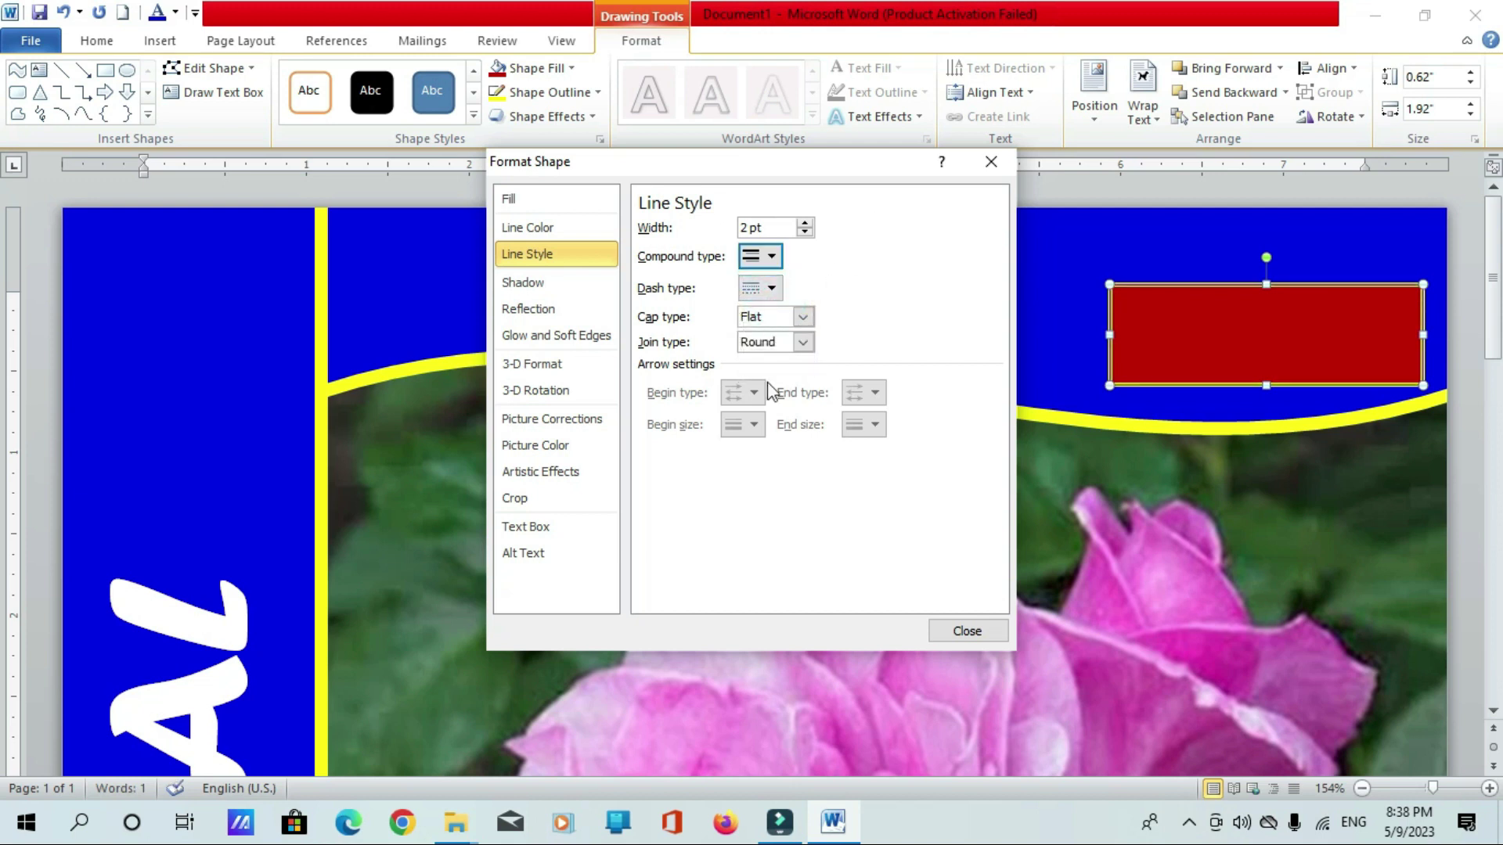
# Increase the border width to 5 pt and close the line settings
pyautogui.click(806, 233)
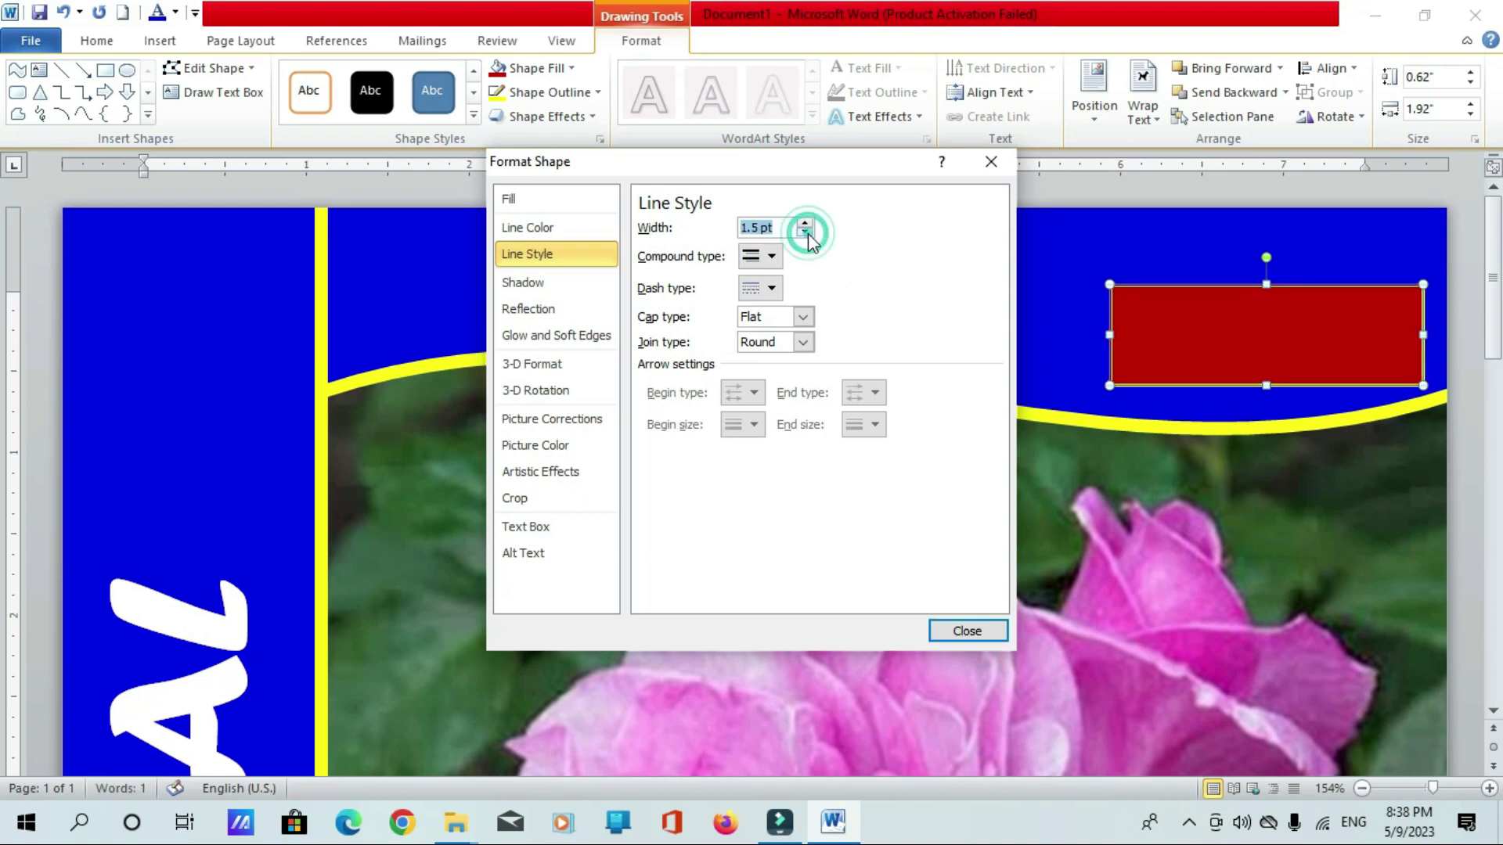
pyautogui.click(806, 224)
pyautogui.click(806, 225)
pyautogui.click(805, 224)
pyautogui.click(806, 224)
pyautogui.click(806, 225)
pyautogui.click(805, 224)
pyautogui.click(805, 225)
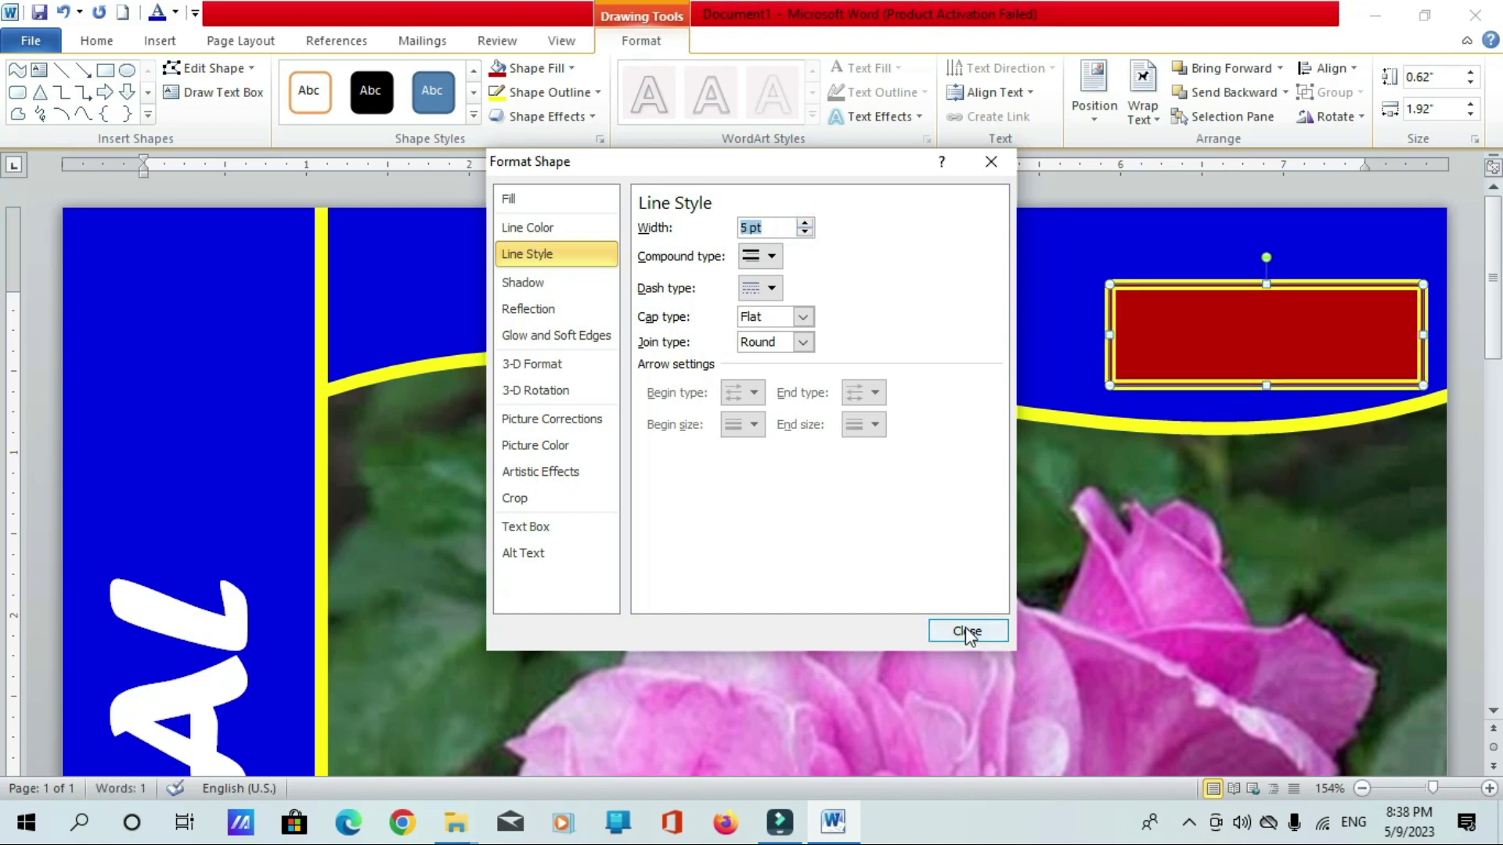
pyautogui.click(965, 632)
# Add the text COMPUTER inside the red rectangle, enlarged and coloured yellow
pyautogui.rightClick(1237, 347)
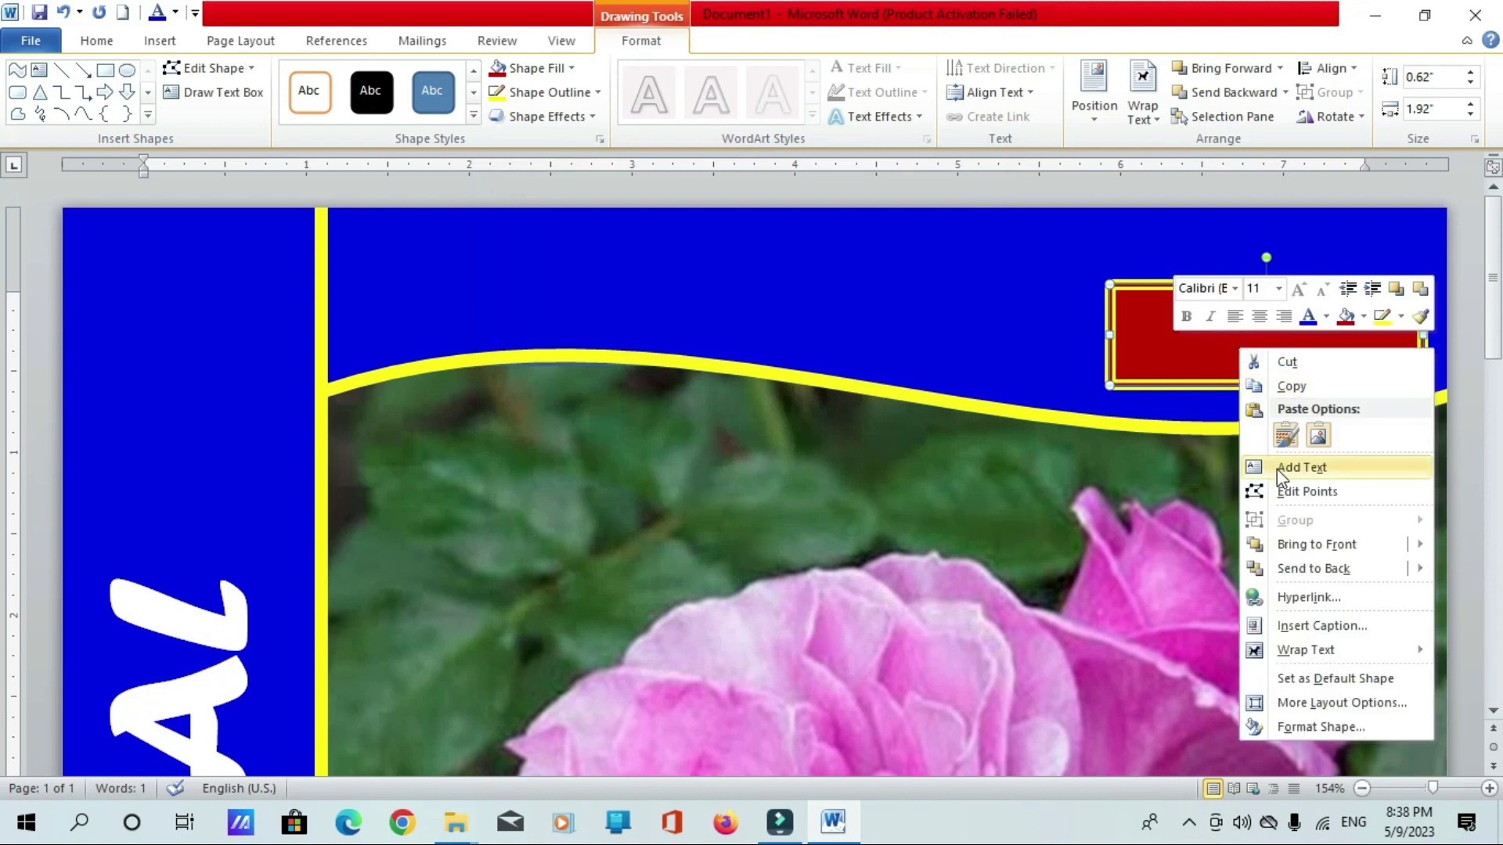
pyautogui.click(1276, 468)
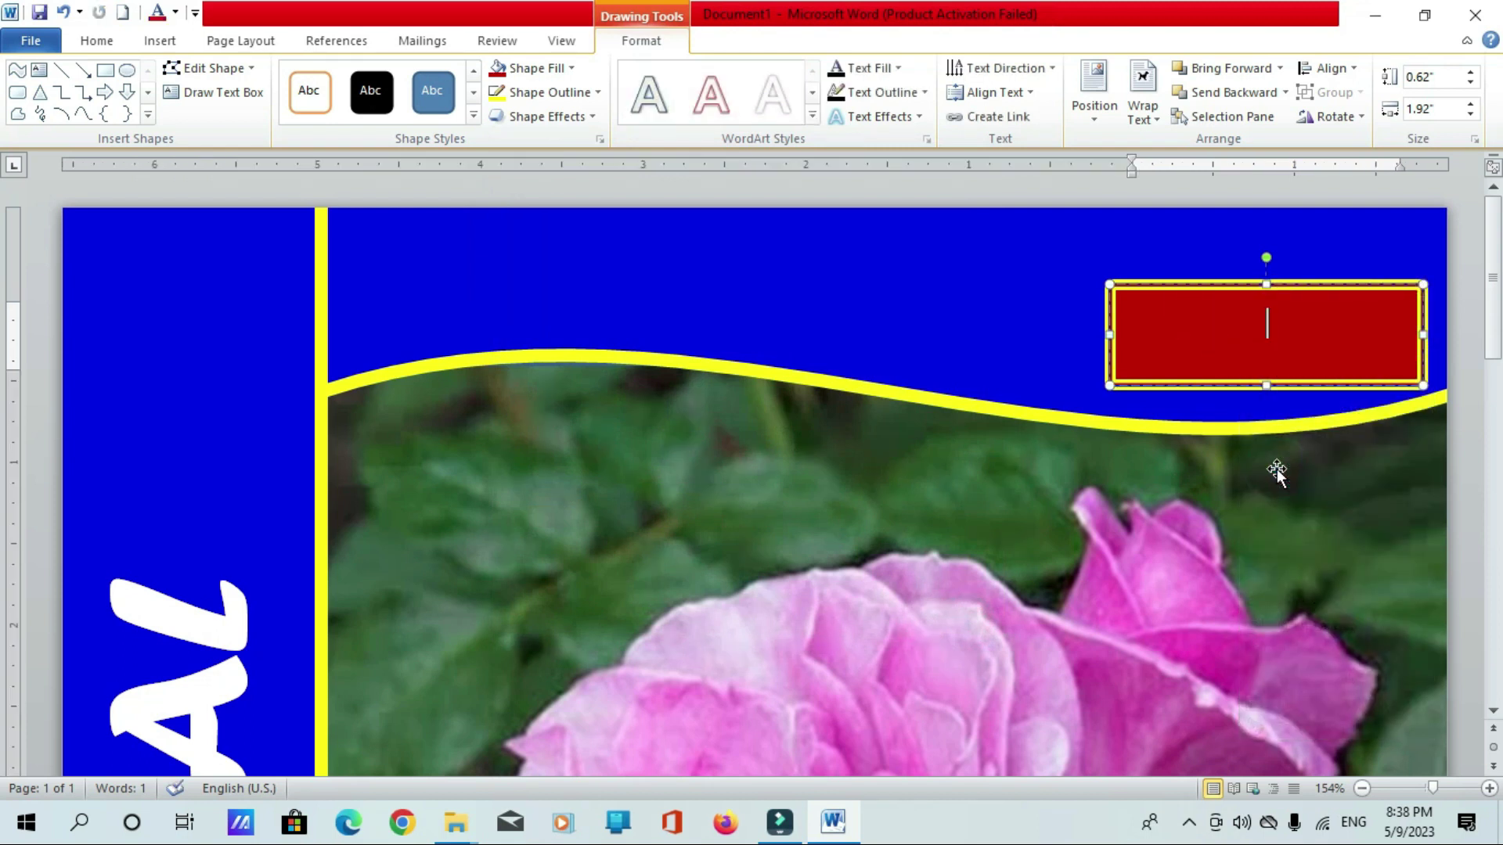
pyautogui.write('COMPUTER')
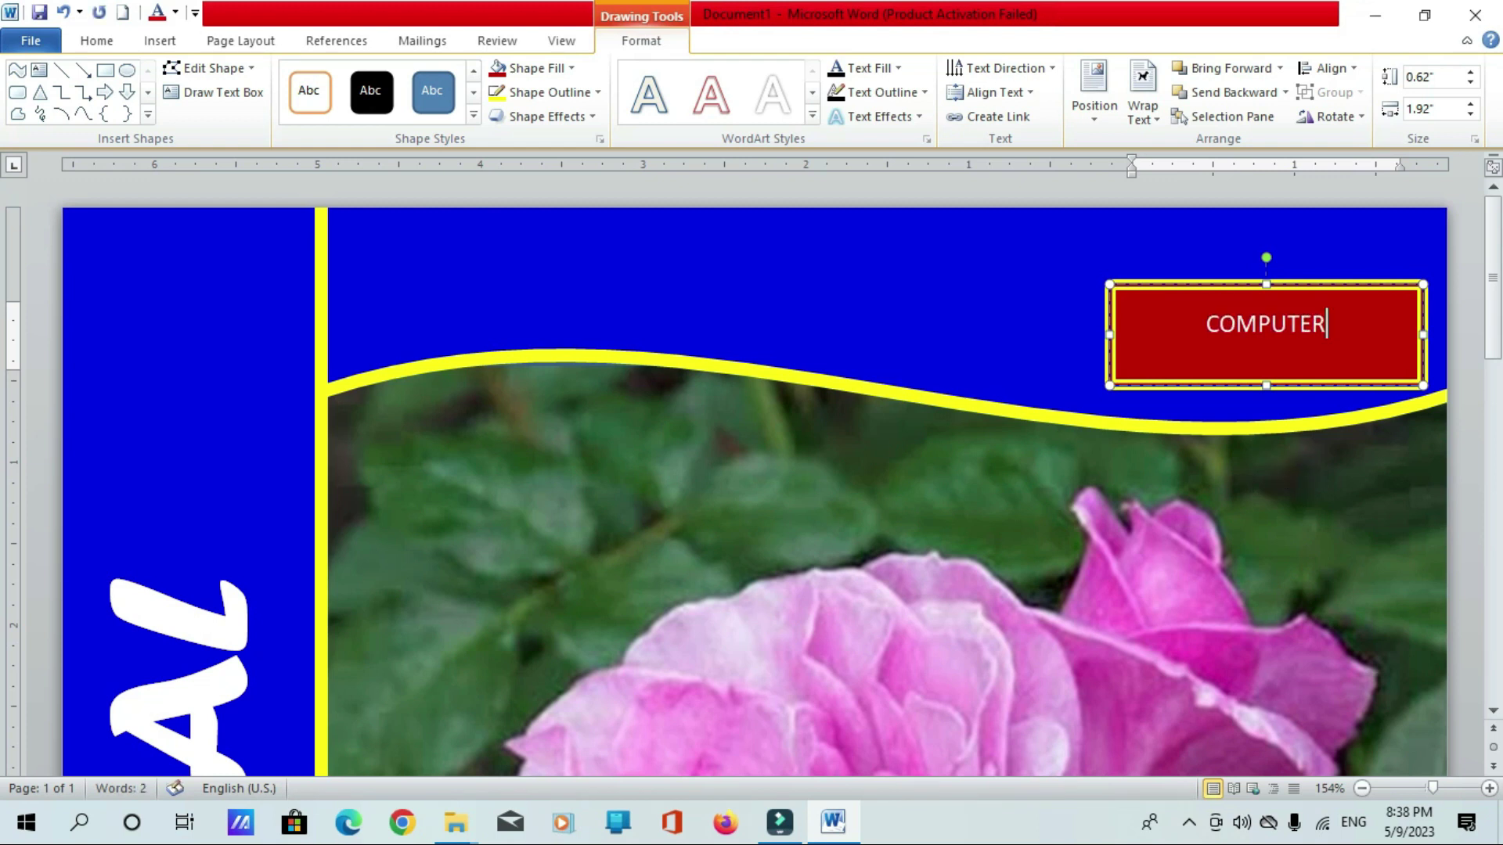
pyautogui.hotkey('ctrl', 'a')
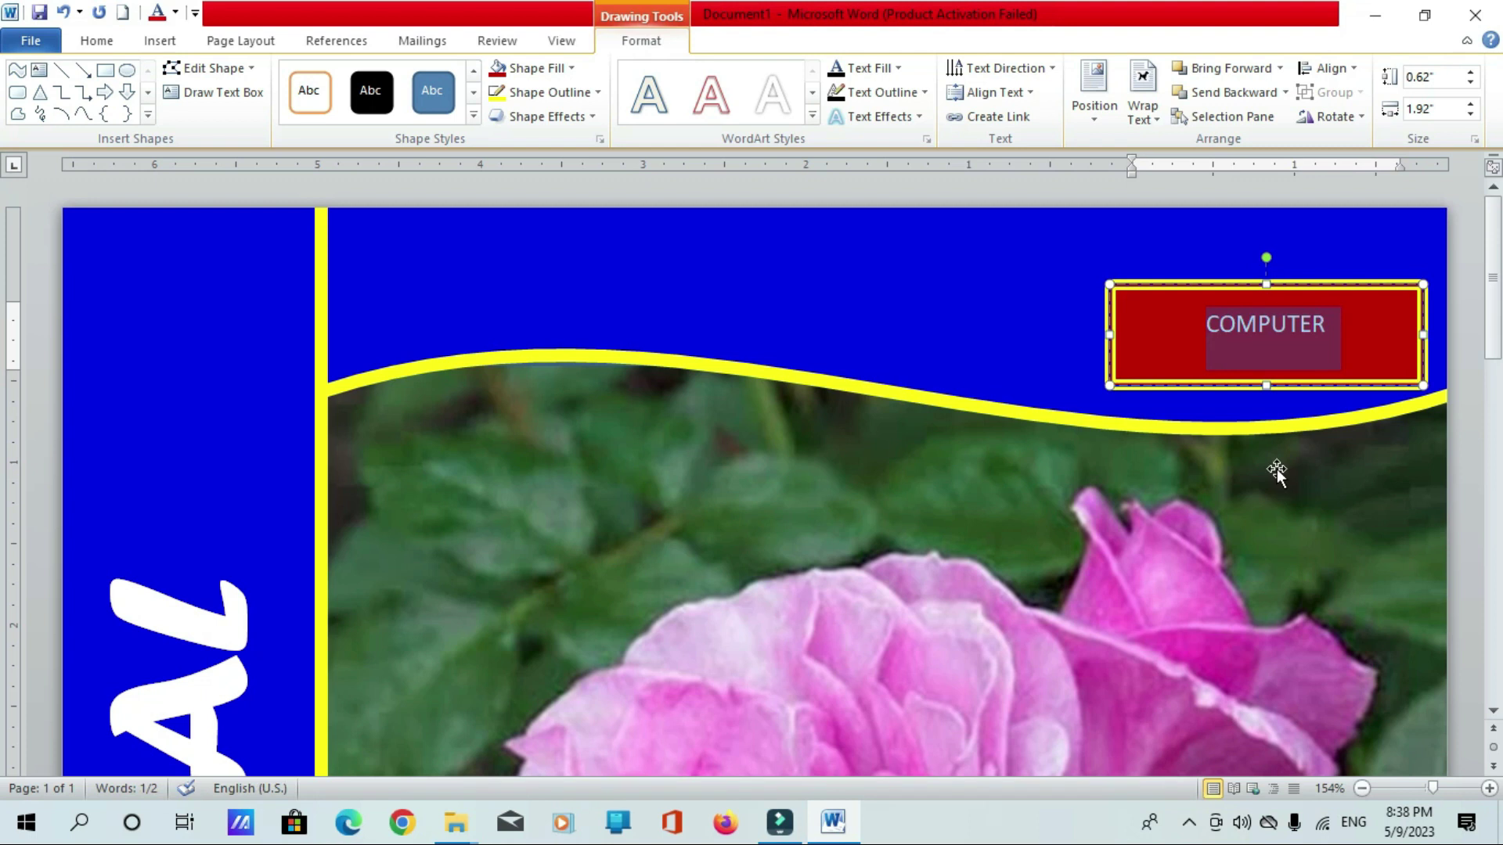
pyautogui.hotkey('ctrl', ']')
pyautogui.hotkey('ctrl', ']')
pyautogui.hotkey('ctrl', ']')
pyautogui.hotkey('ctrl', ']')
pyautogui.hotkey('ctrl', ']')
pyautogui.hotkey('ctrl', ']')
pyautogui.hotkey('ctrl', ']')
pyautogui.hotkey('ctrl', ']')
pyautogui.hotkey('ctrl', ']')
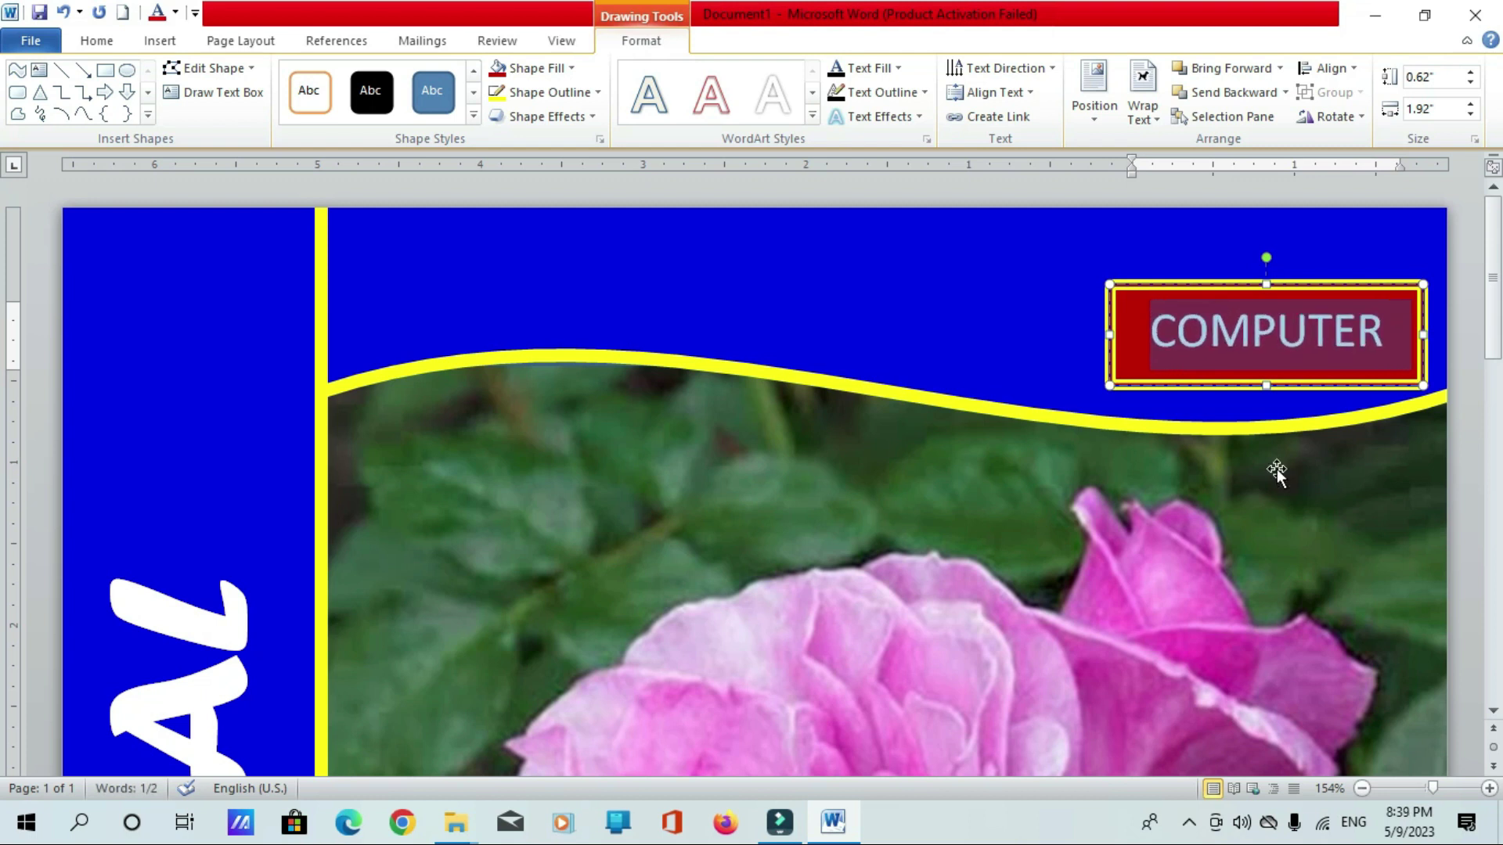
pyautogui.click(897, 68)
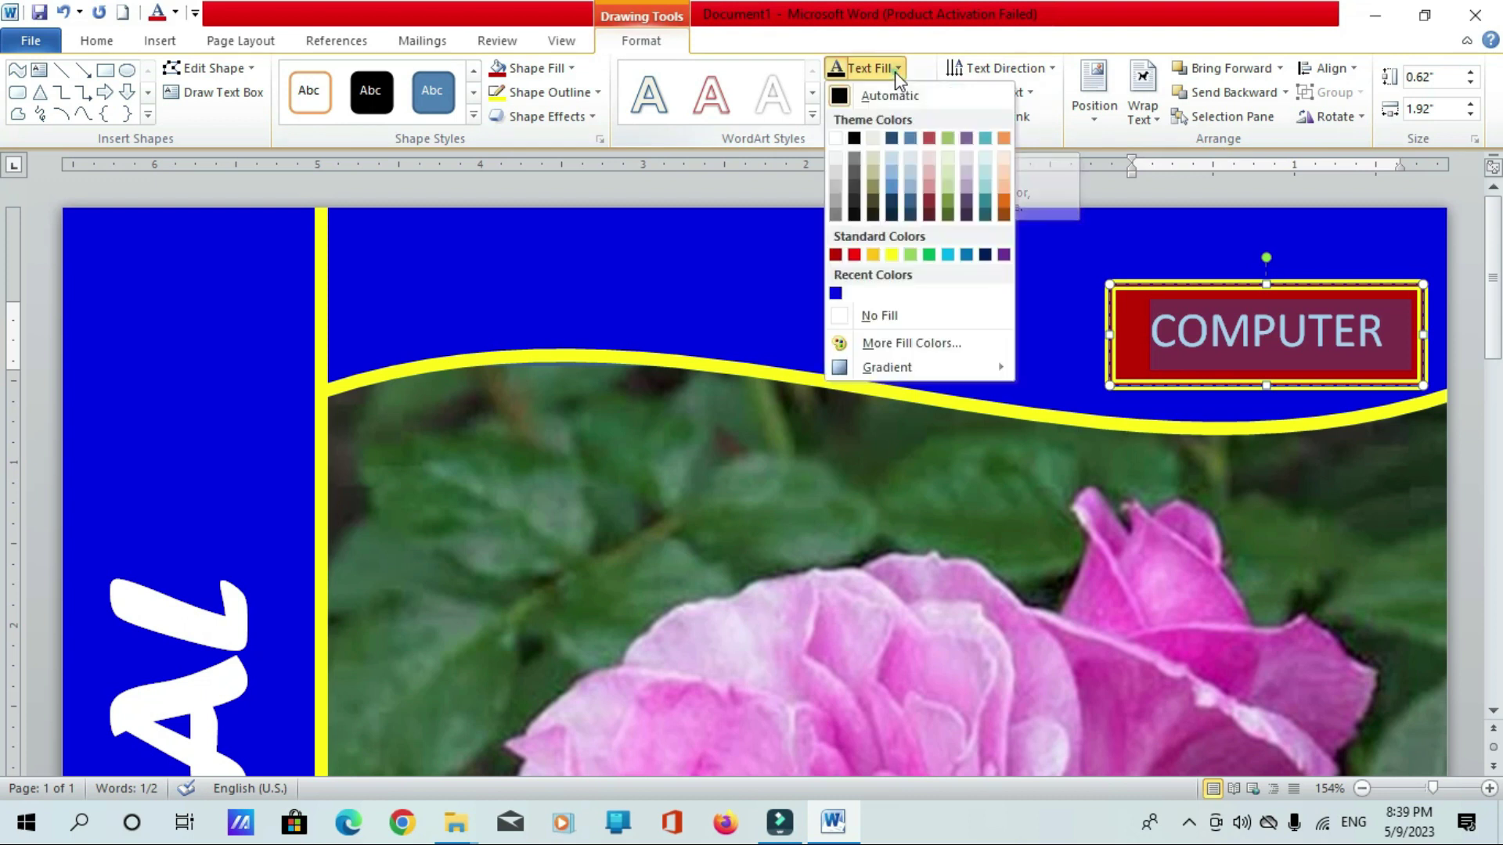
pyautogui.click(892, 255)
pyautogui.click(917, 118)
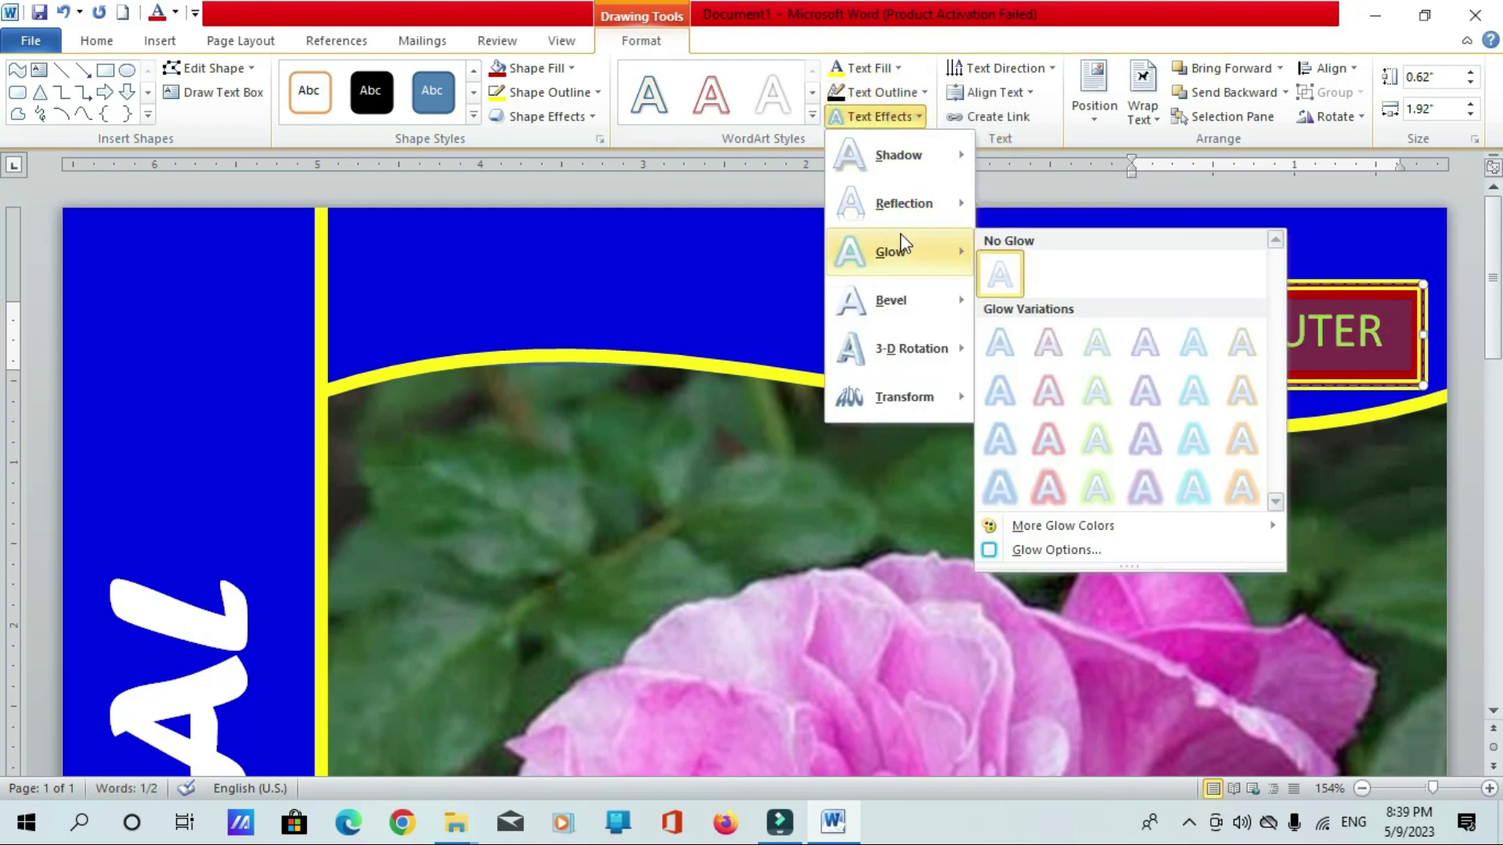
pyautogui.moveTo(903, 203)
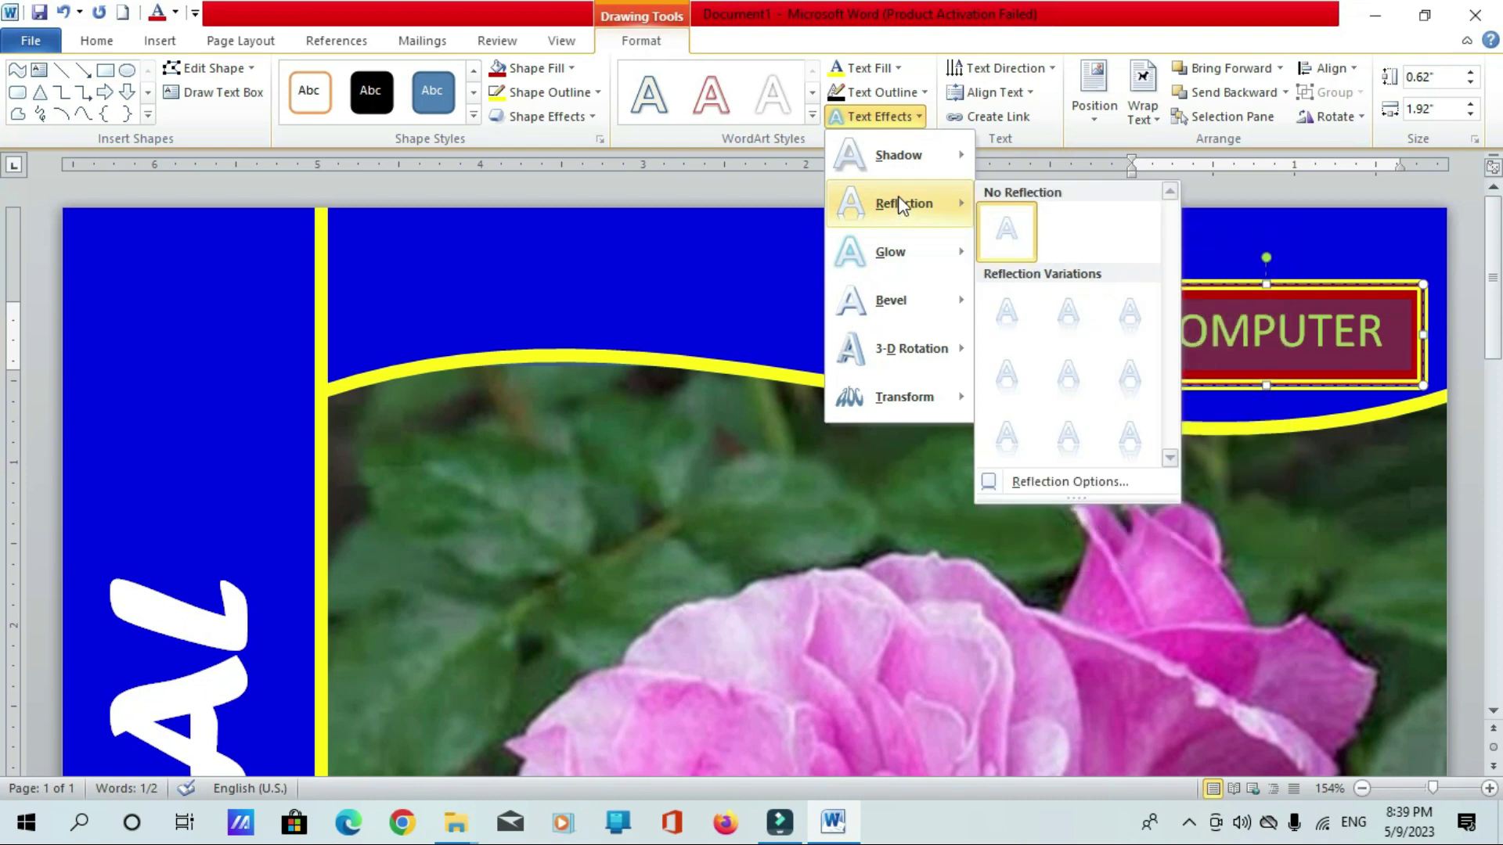
pyautogui.click(765, 332)
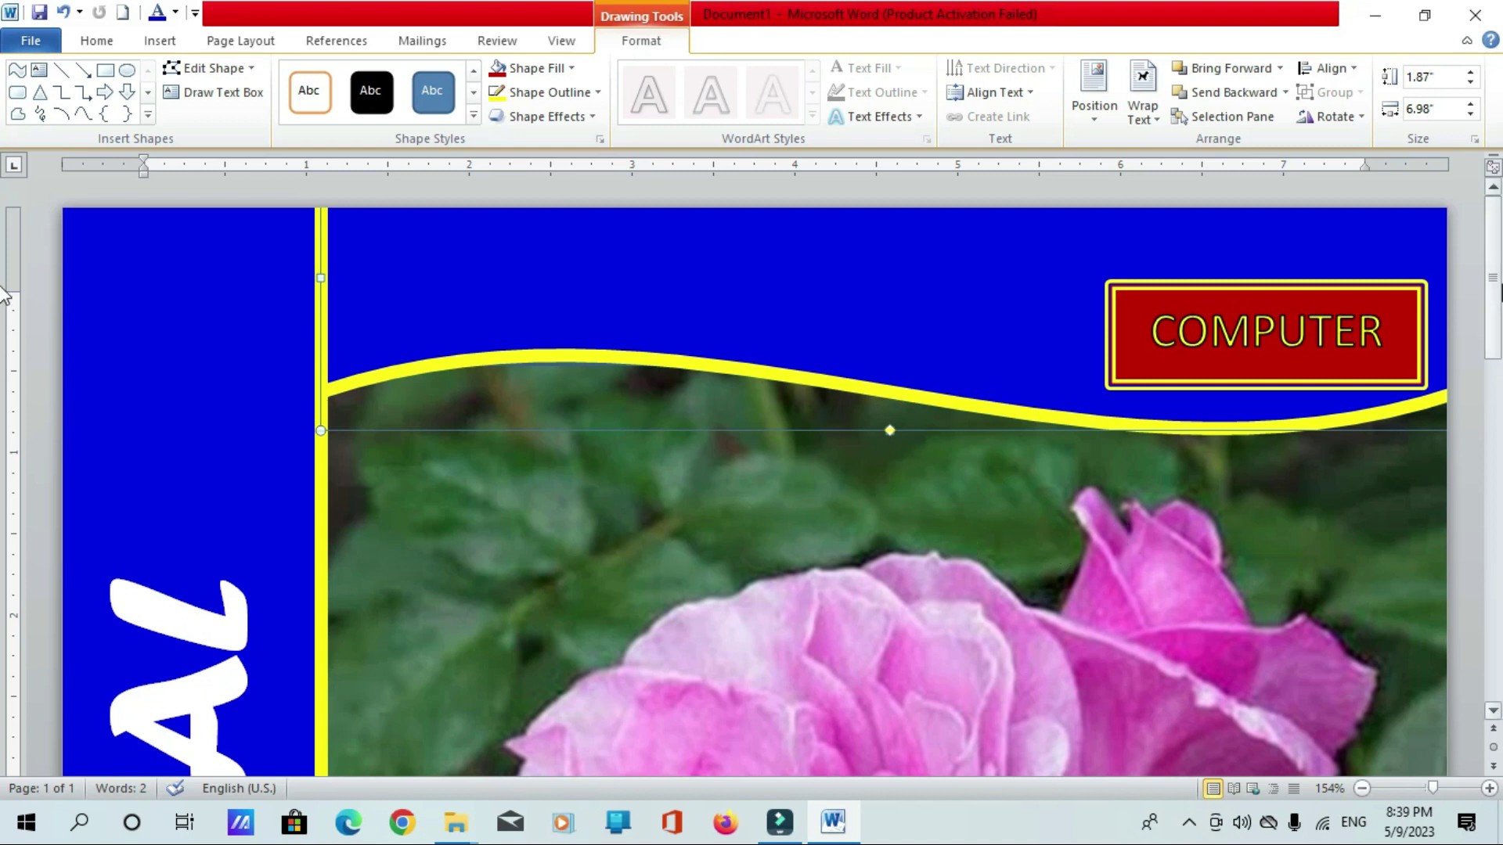
# Zoom out to see the whole cover page
pyautogui.scroll(-5, 2, 298)
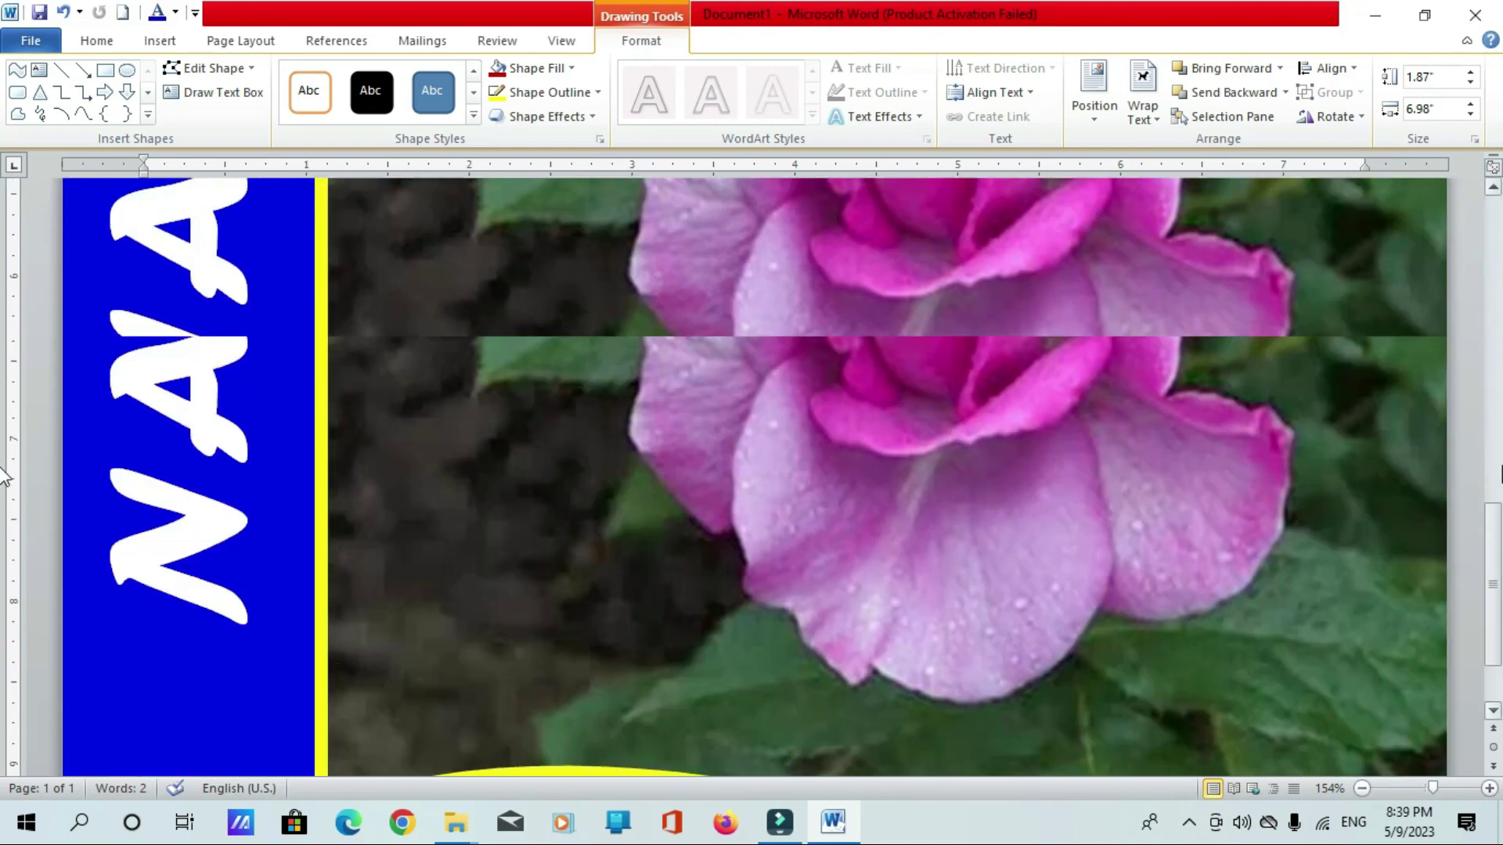
pyautogui.scroll(3, 3, 314)
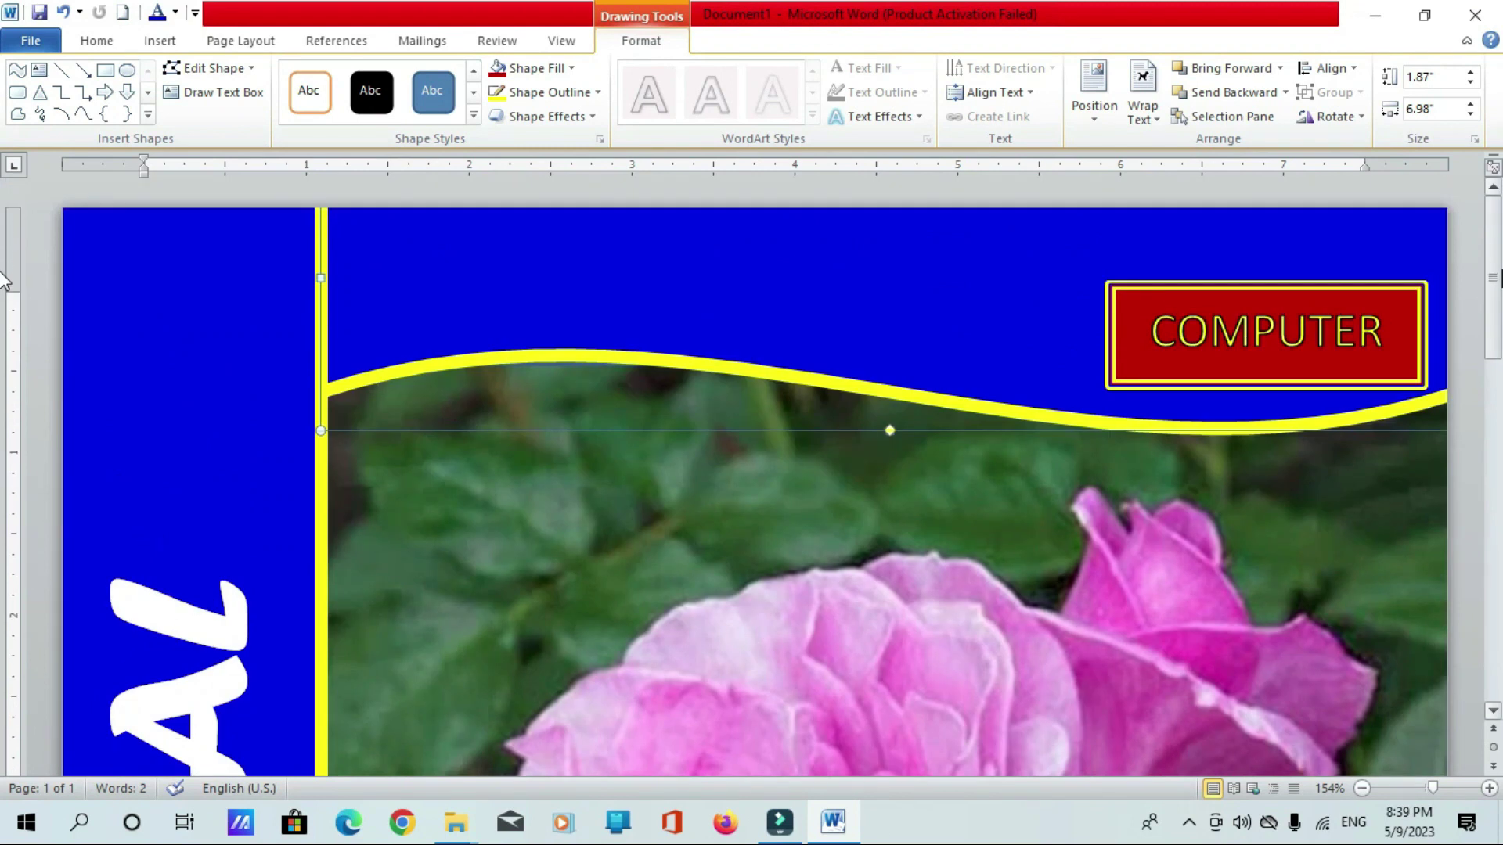
pyautogui.scroll(-3, 3, 281)
pyautogui.scroll(3, 3, 329)
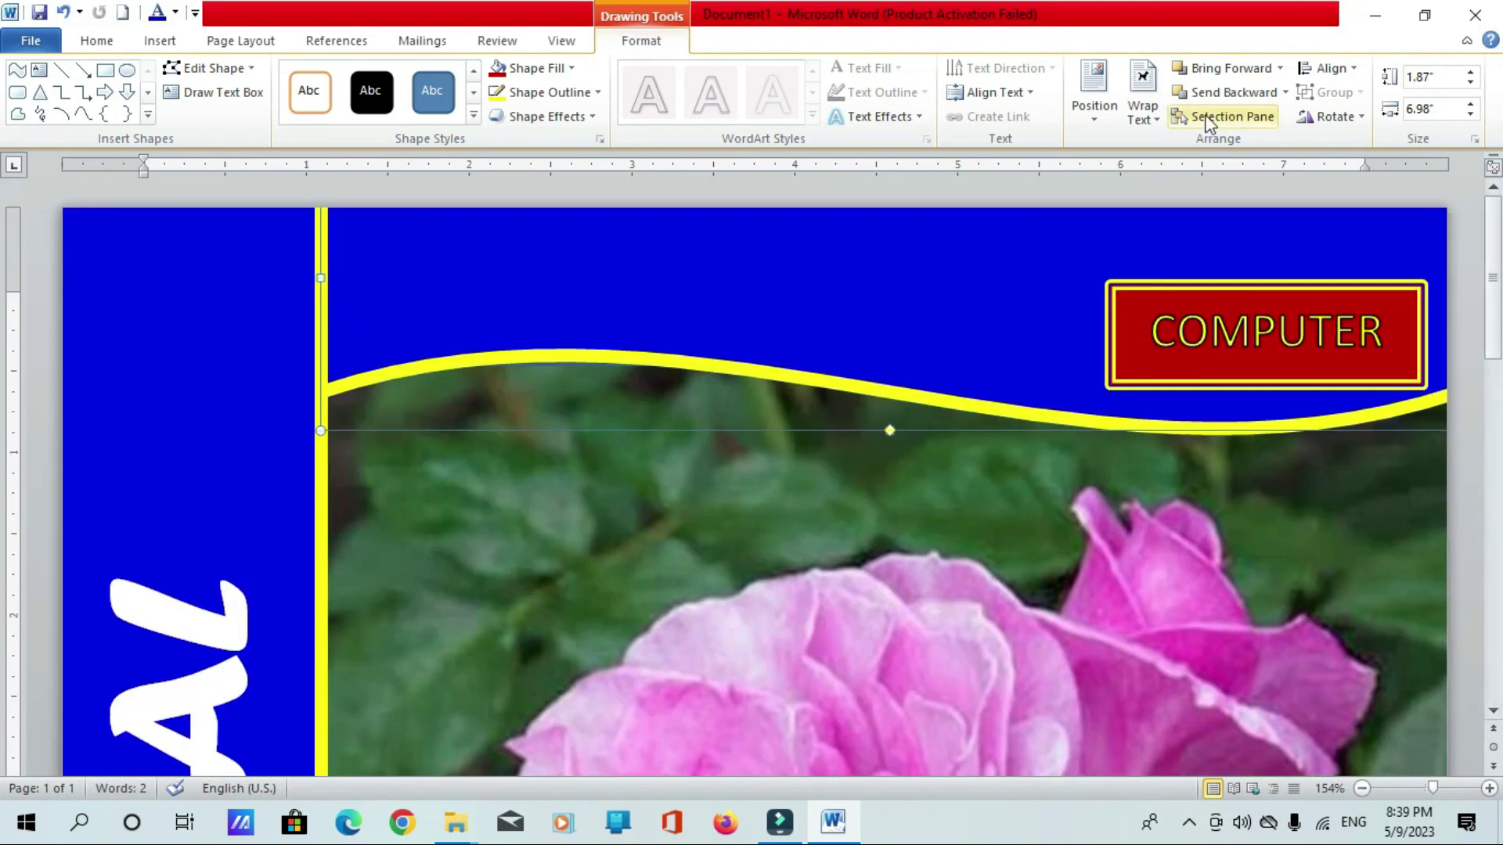
pyautogui.click(560, 40)
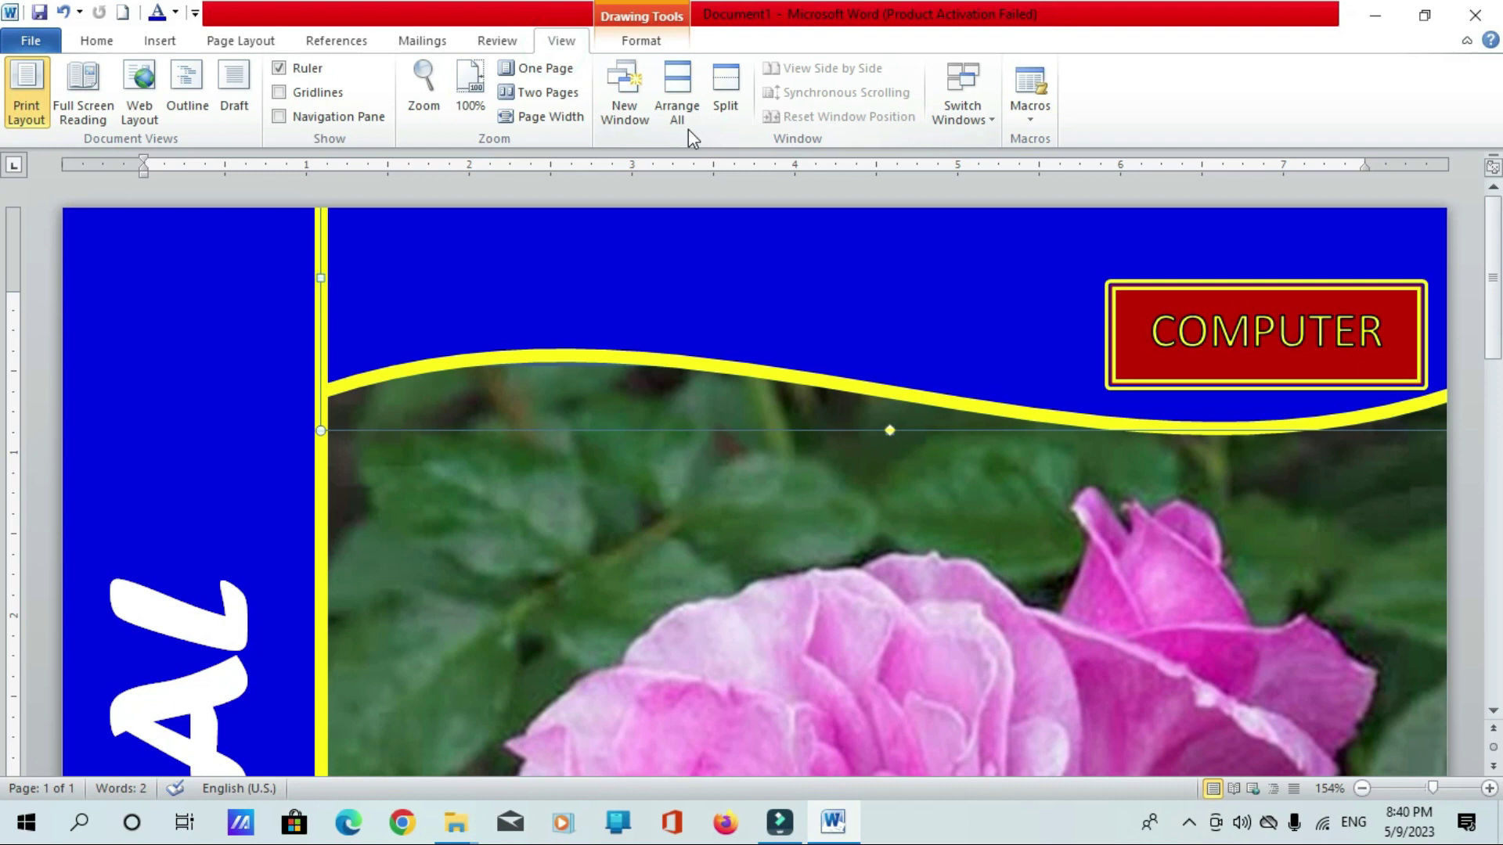
pyautogui.click(544, 72)
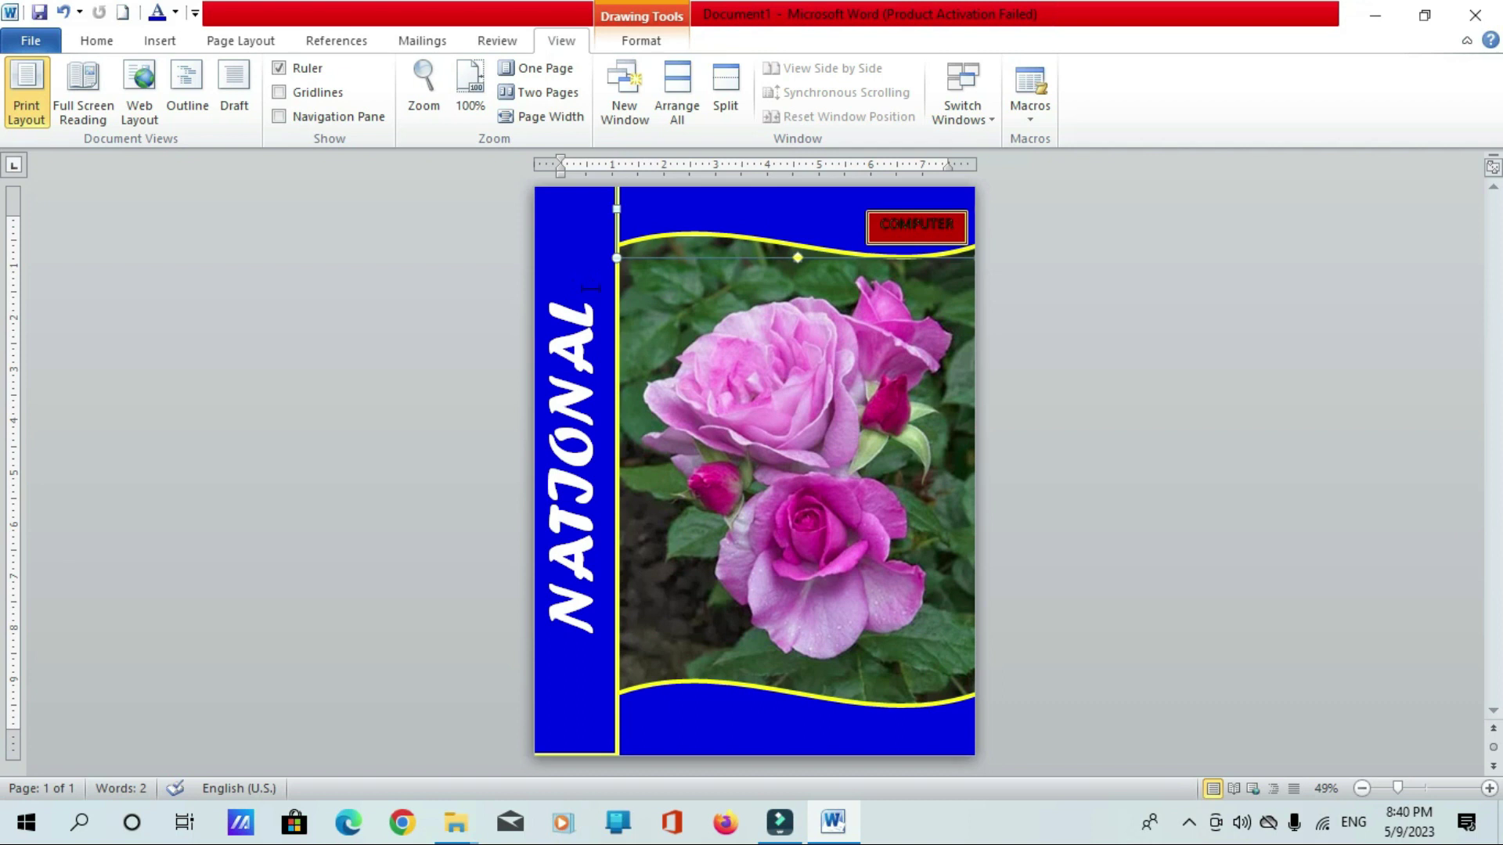
# Group the rose photo, top and bottom waves, and left blue bar into one object
pyautogui.click(766, 444)
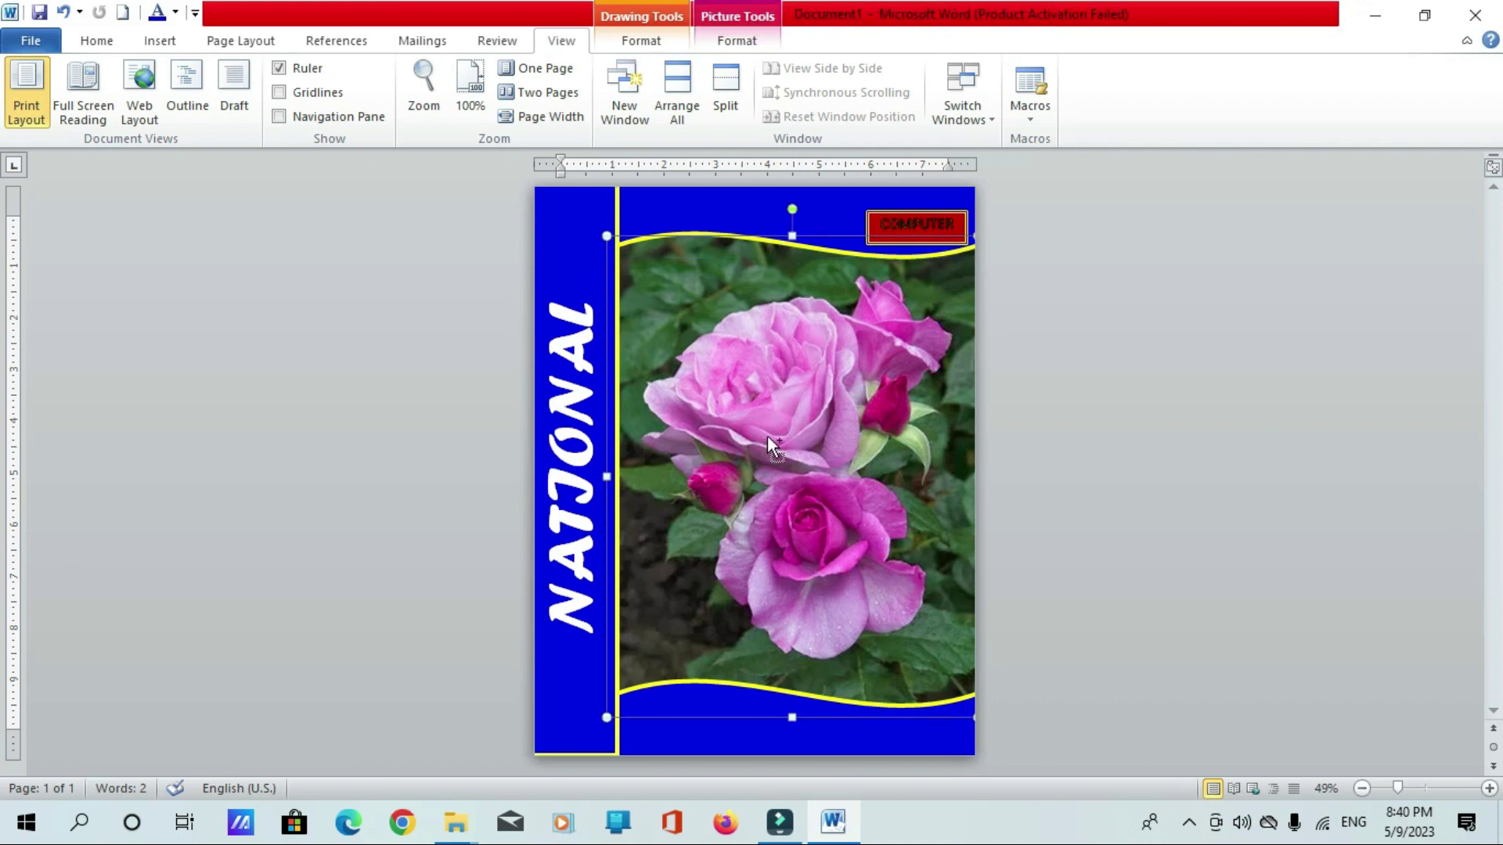
pyautogui.keyDown('shift'); pyautogui.click(744, 208); pyautogui.keyUp('shift')
pyautogui.keyDown('shift'); pyautogui.click(752, 732); pyautogui.keyUp('shift')
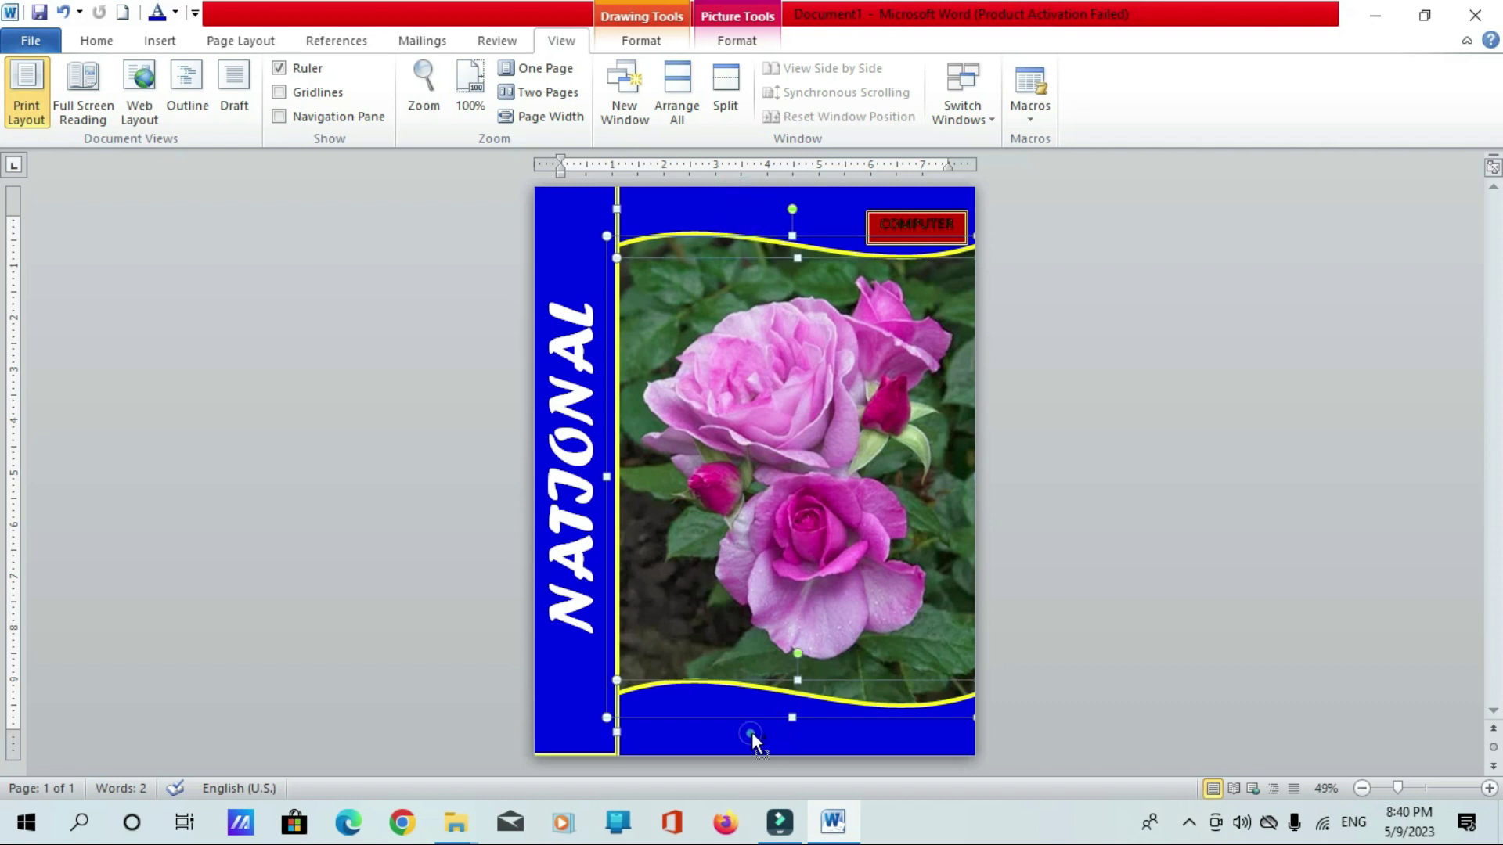
pyautogui.keyDown('shift'); pyautogui.click(538, 691); pyautogui.keyUp('shift')
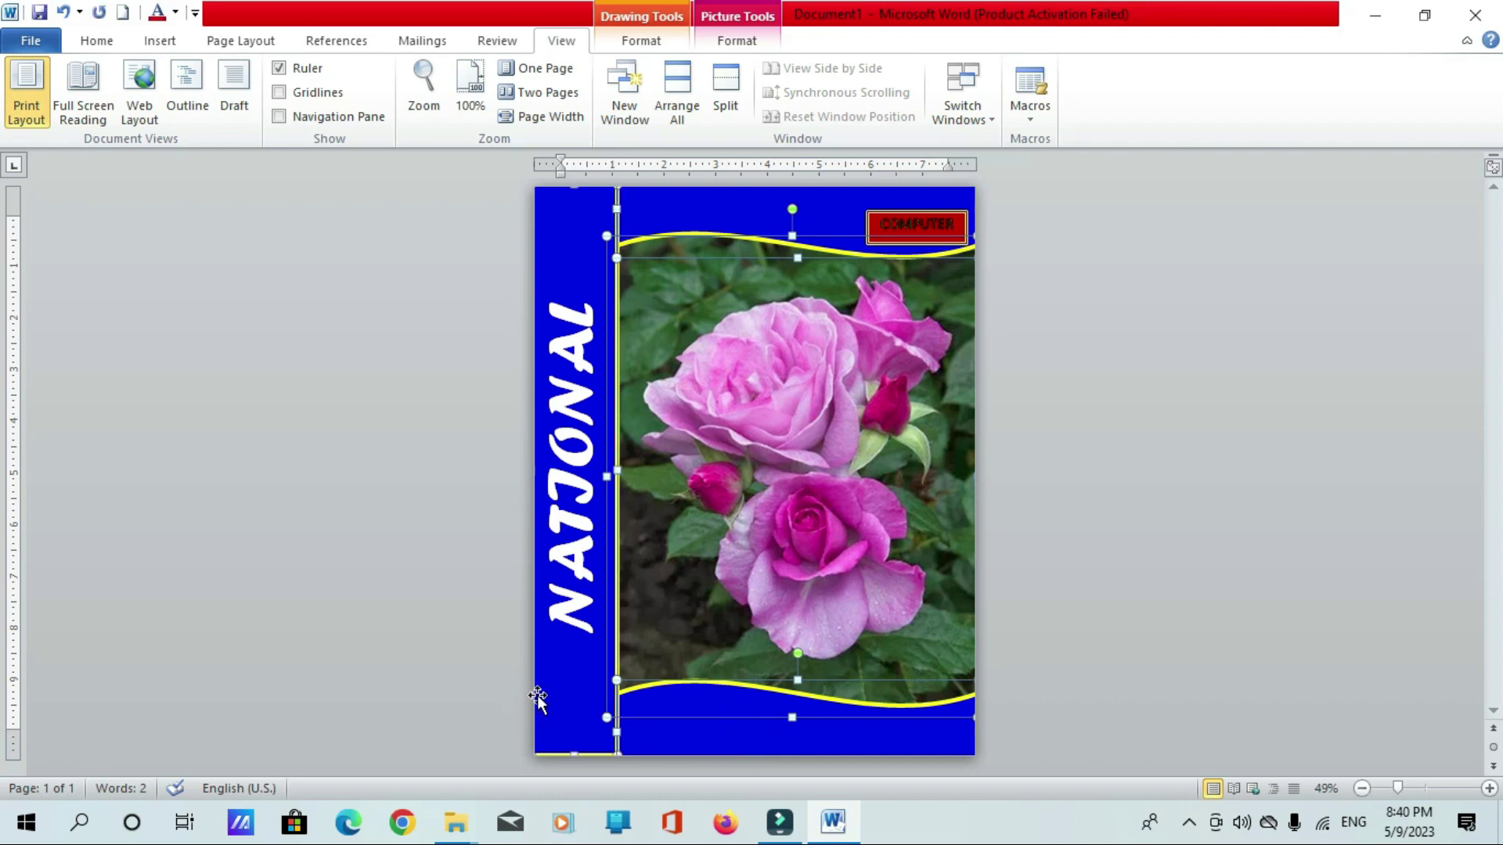
pyautogui.click(734, 45)
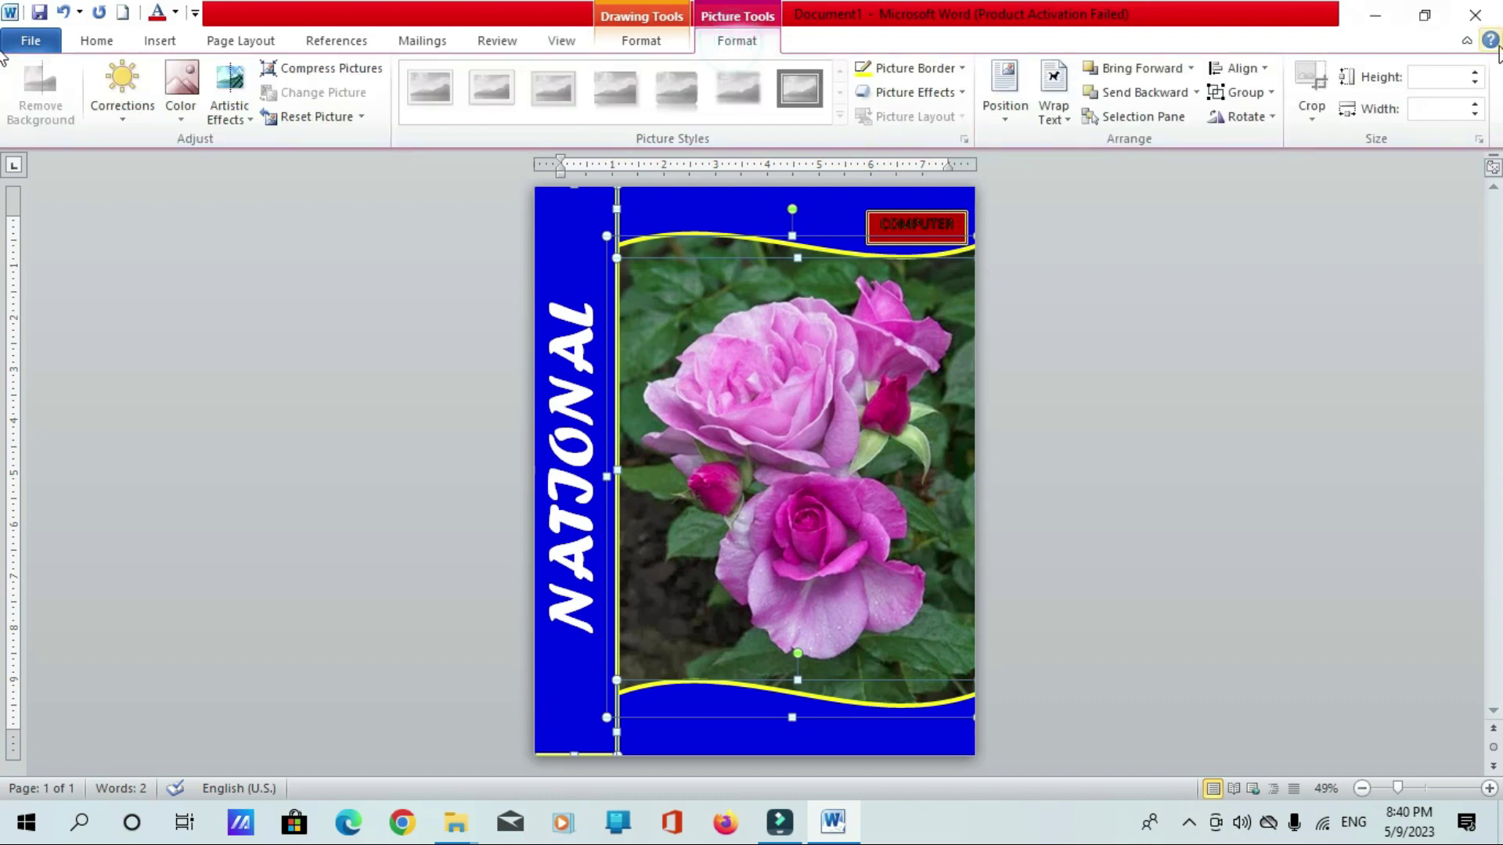
pyautogui.click(1263, 101)
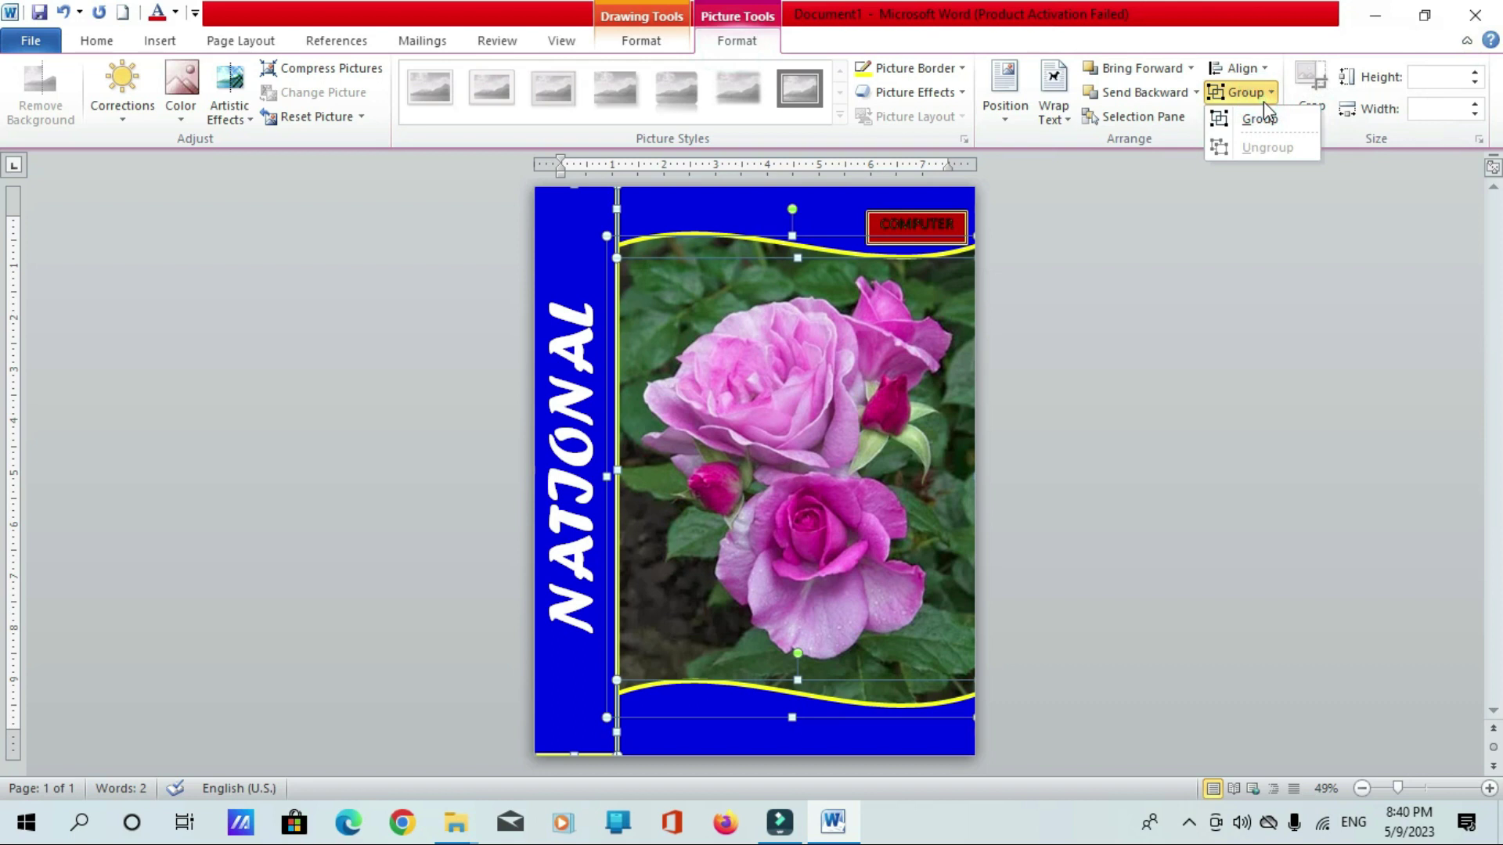
pyautogui.click(1260, 120)
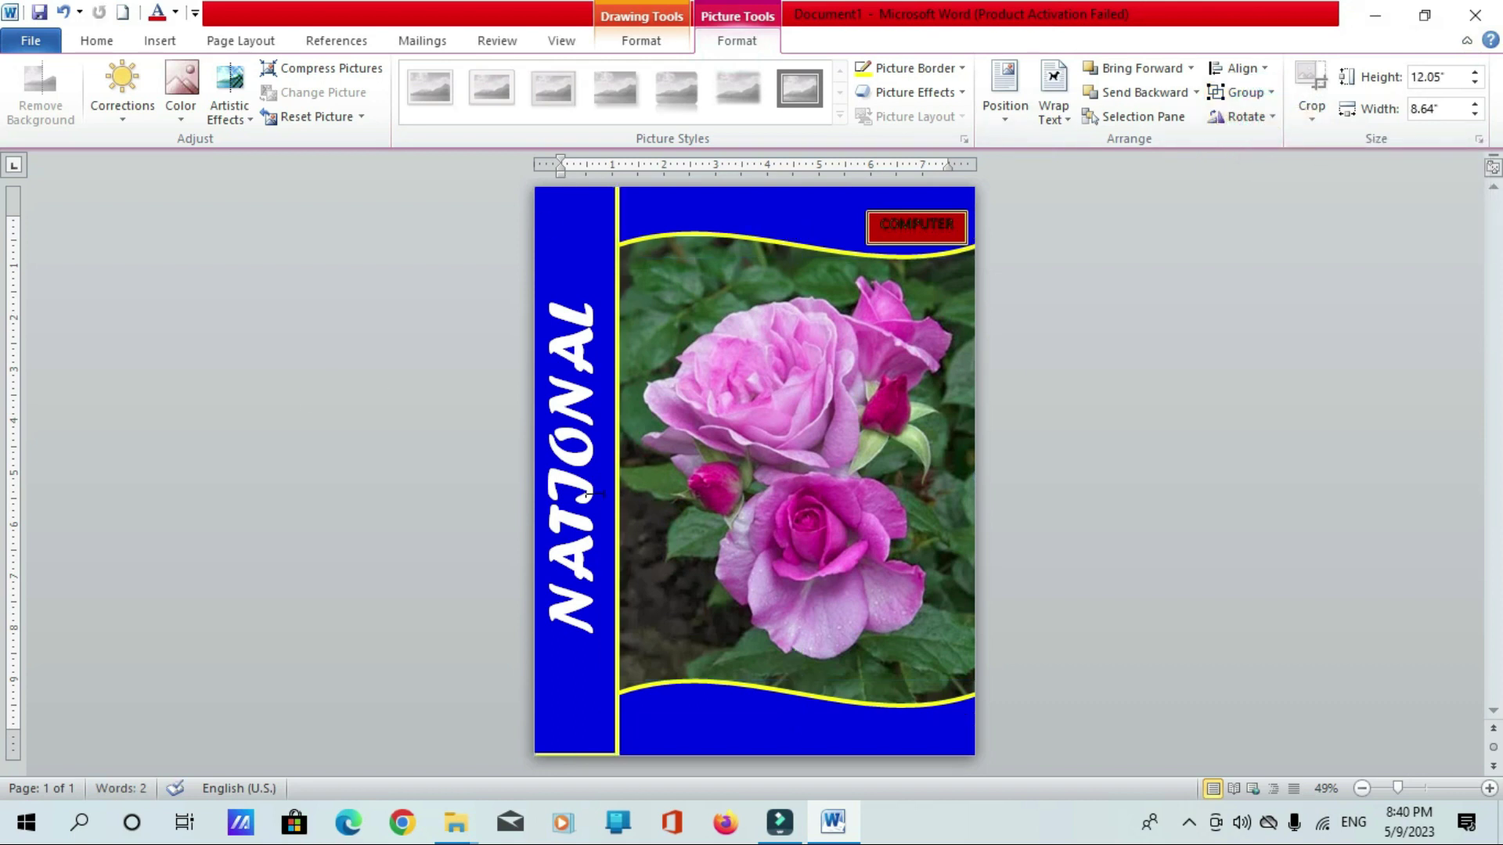
# Replace the label text COMPUTER with NOTEBOOK
pyautogui.hotkey('ctrl', 'z')
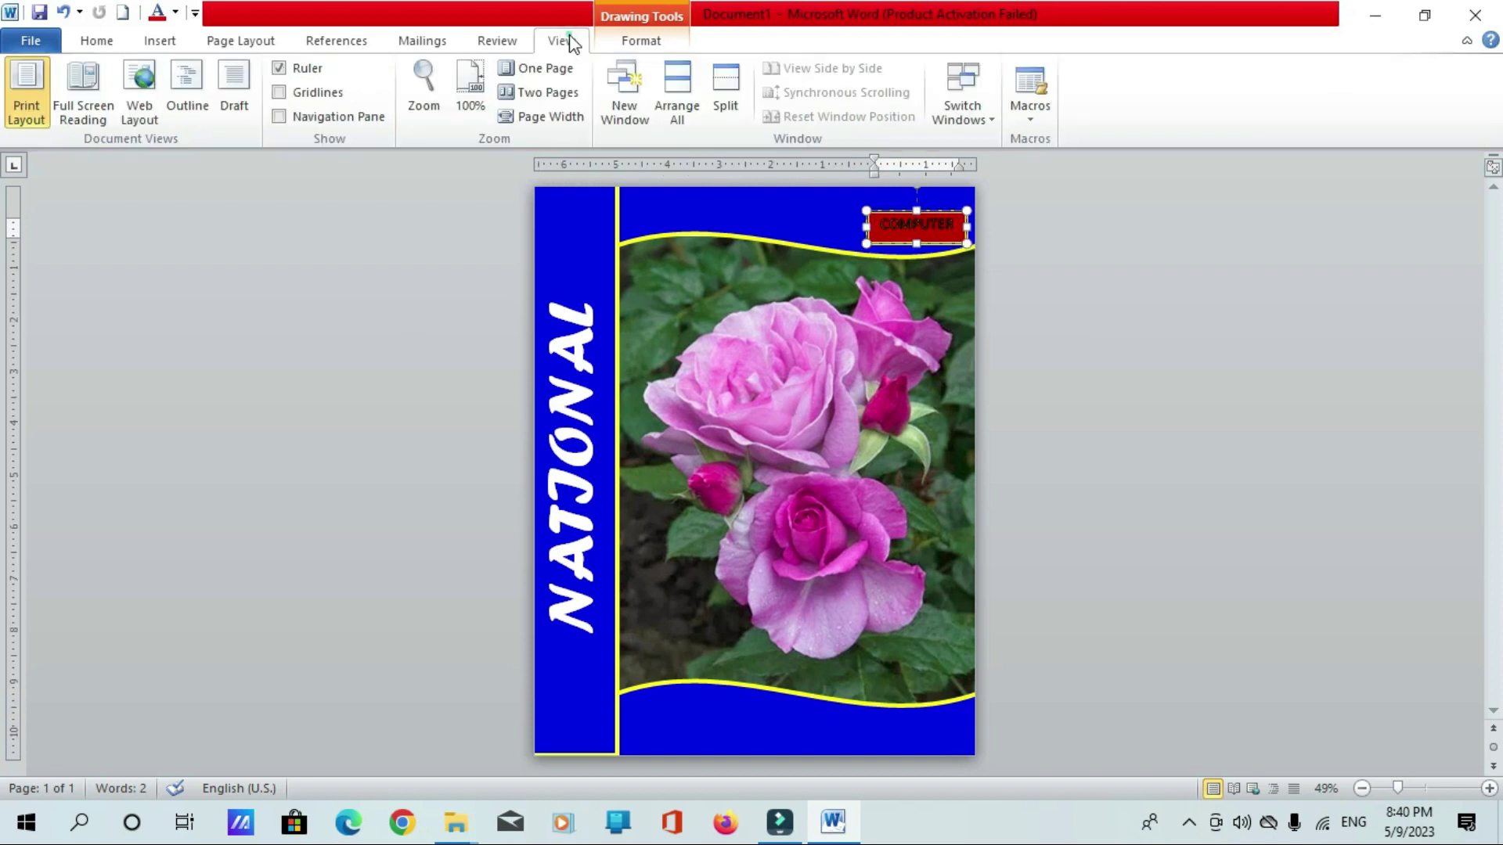
pyautogui.click(537, 116)
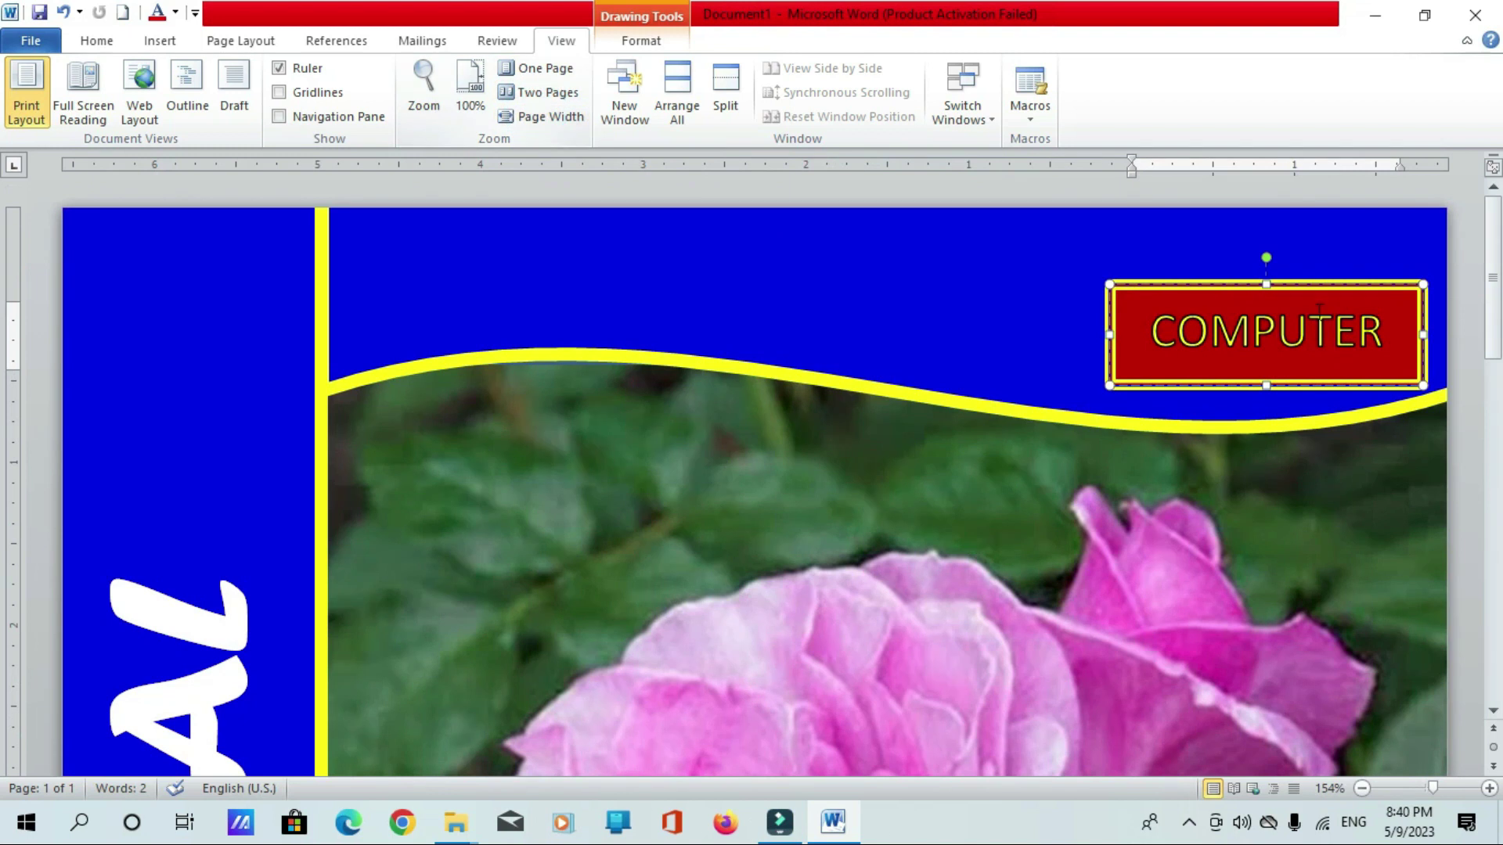
pyautogui.press('BackSpace')
pyautogui.press('BackSpace')
pyautogui.press('BackSpace')
pyautogui.press('BackSpace')
pyautogui.press('BackSpace')
pyautogui.press('BackSpace')
pyautogui.press('BackSpace')
pyautogui.press('BackSpace')
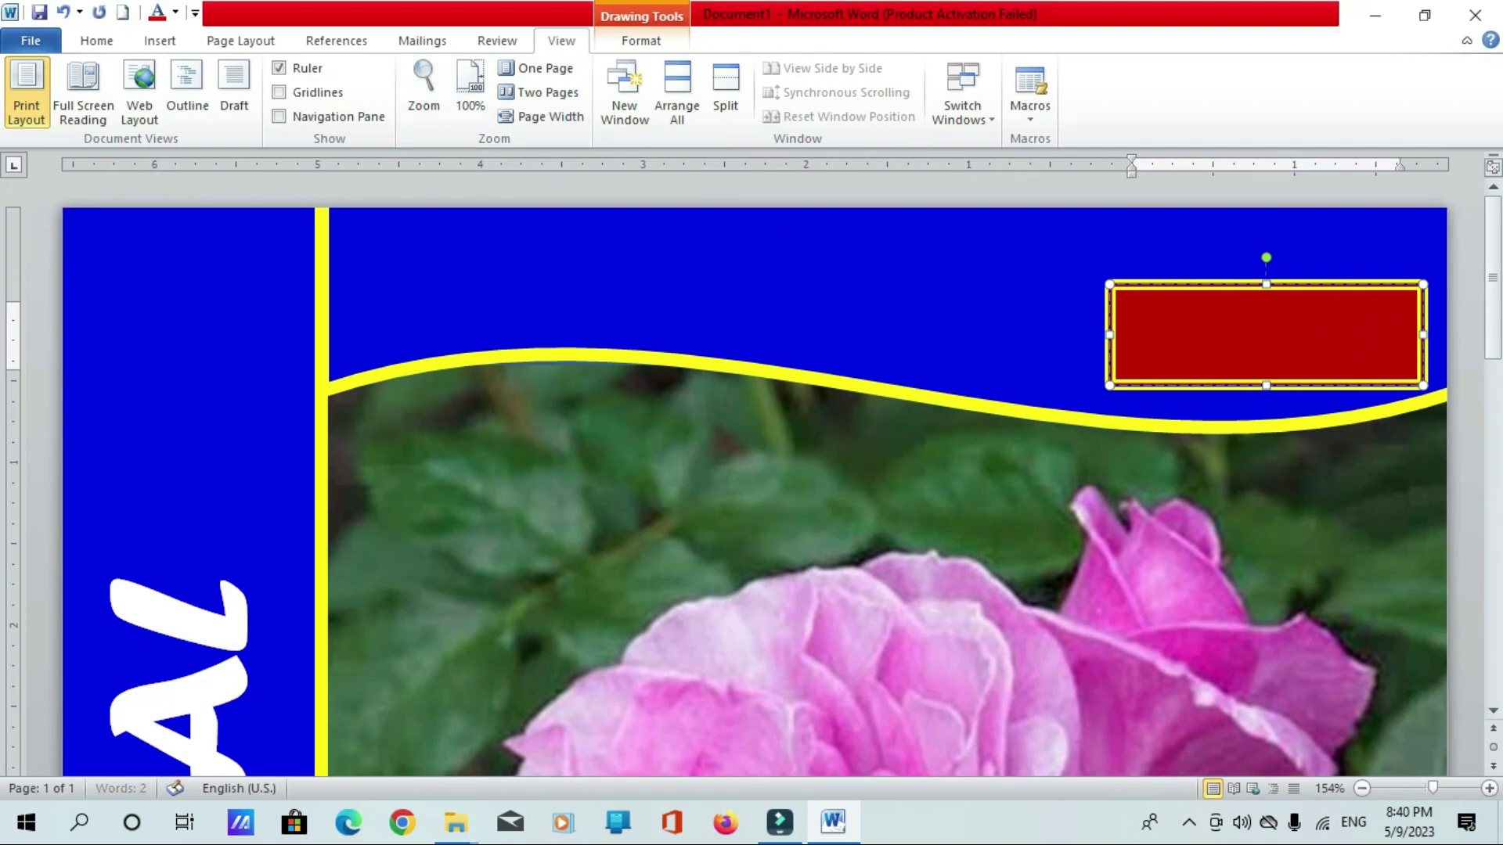
pyautogui.write('NOTEBOOK')
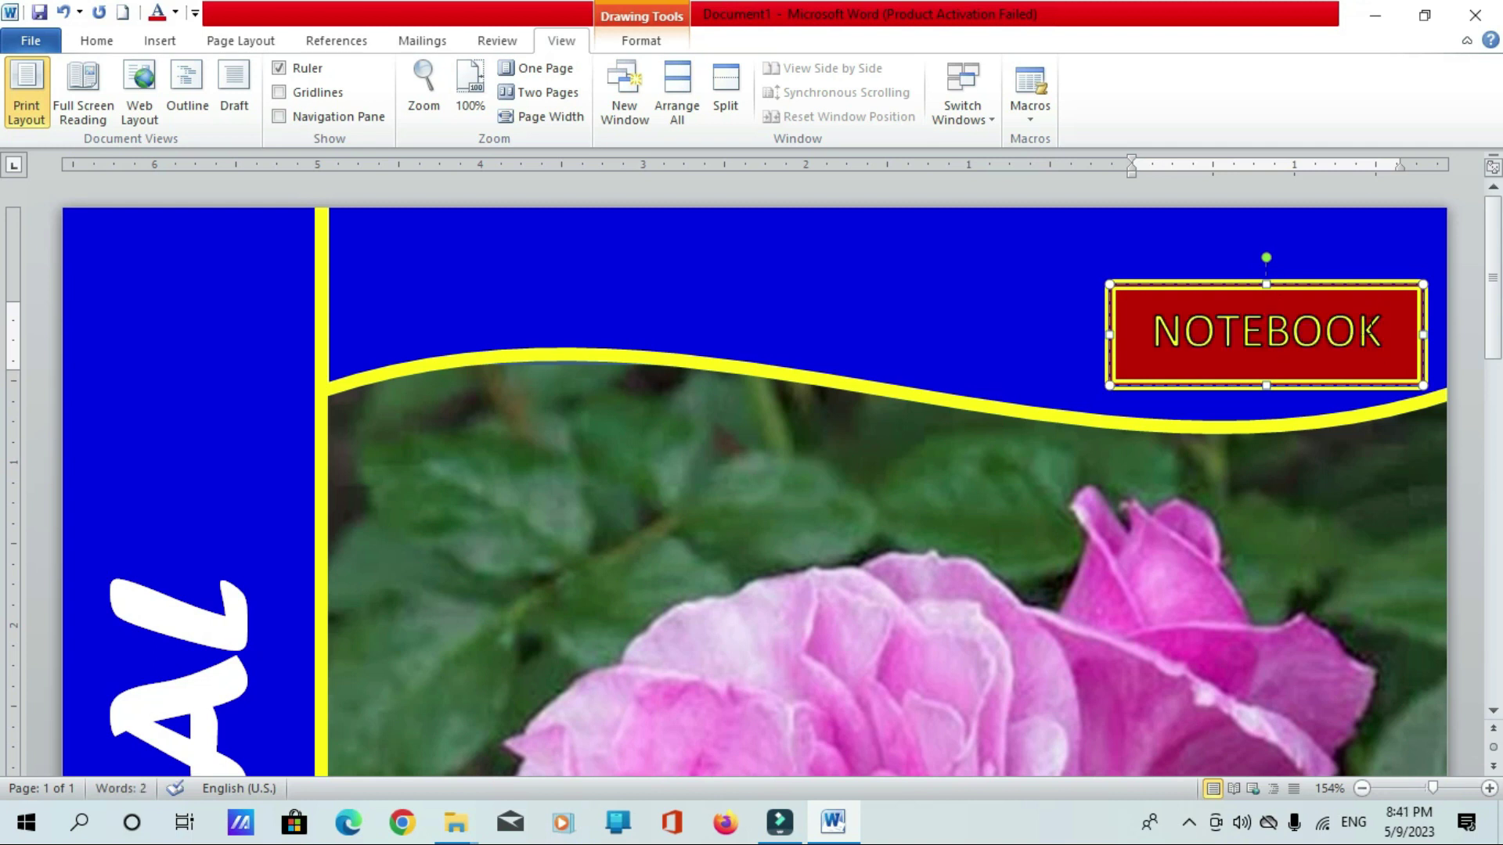
pyautogui.hotkey('ctrl', 'a')
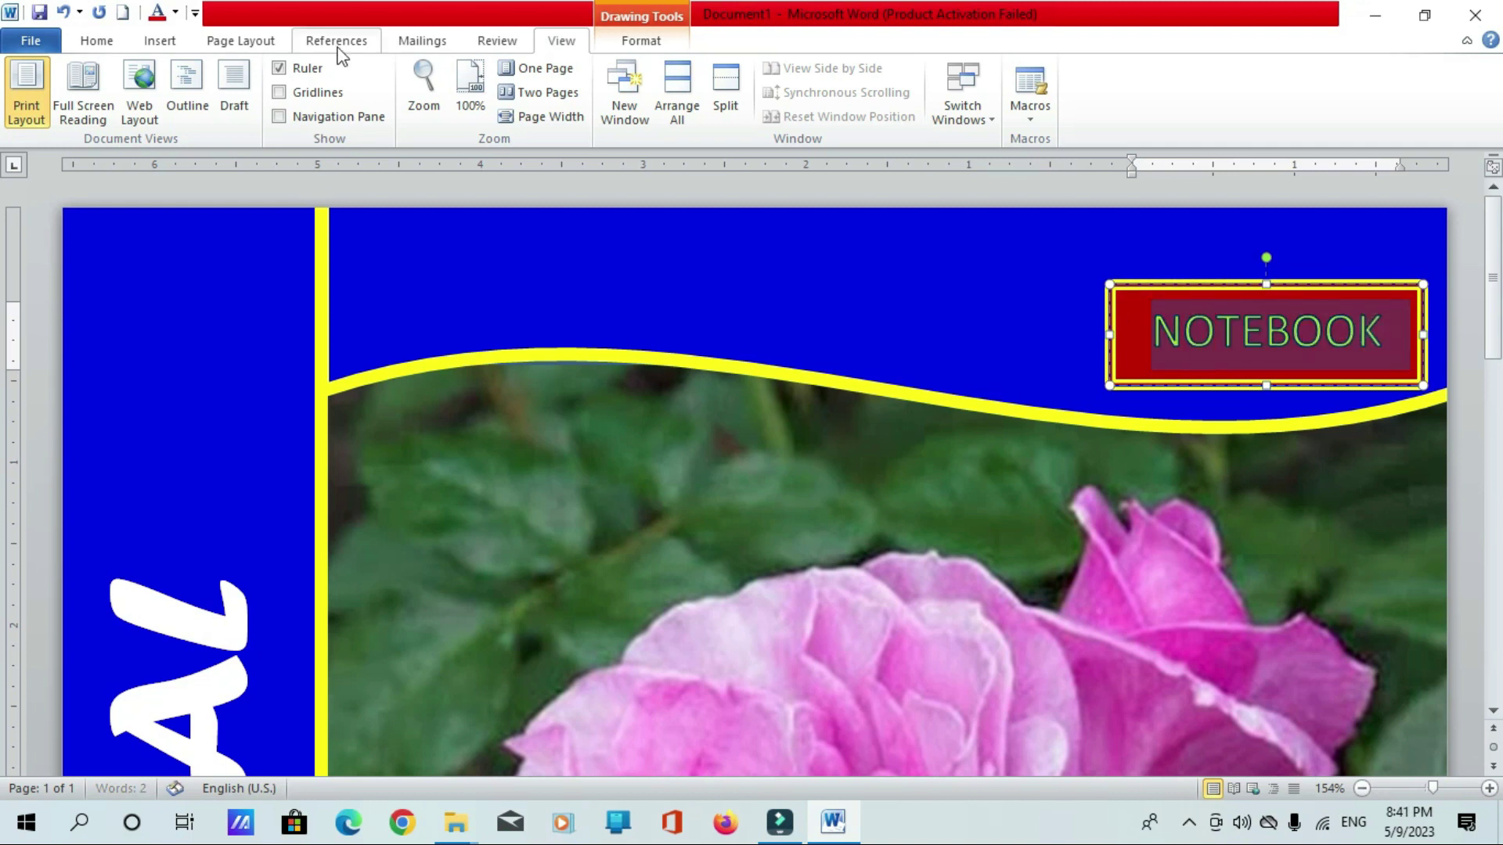
# Set NOTEBOOK in Arial Black and shrink it to 18 pt to fit the box
pyautogui.click(110, 46)
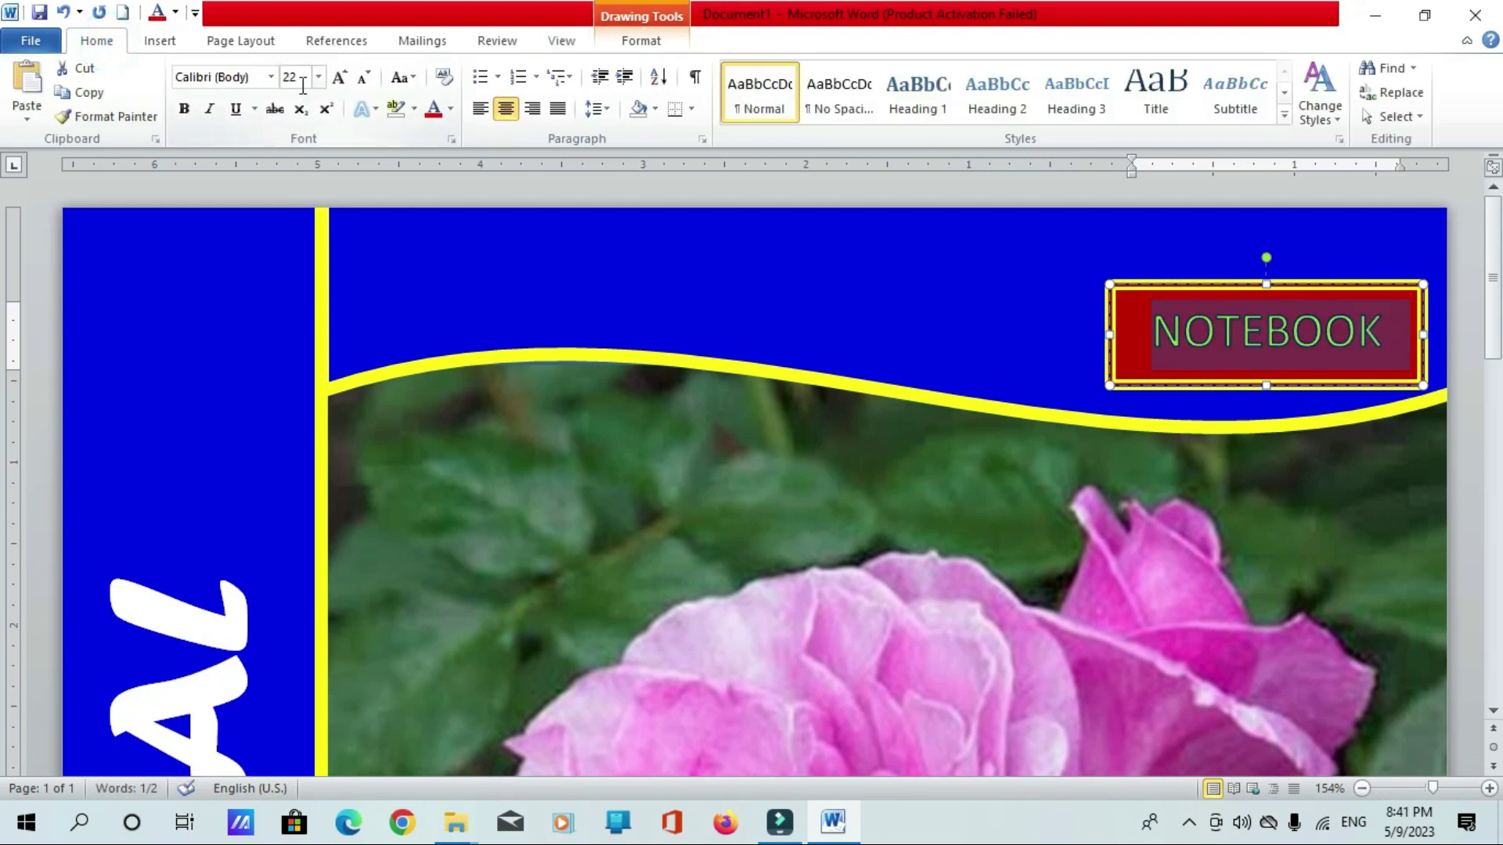
pyautogui.click(271, 77)
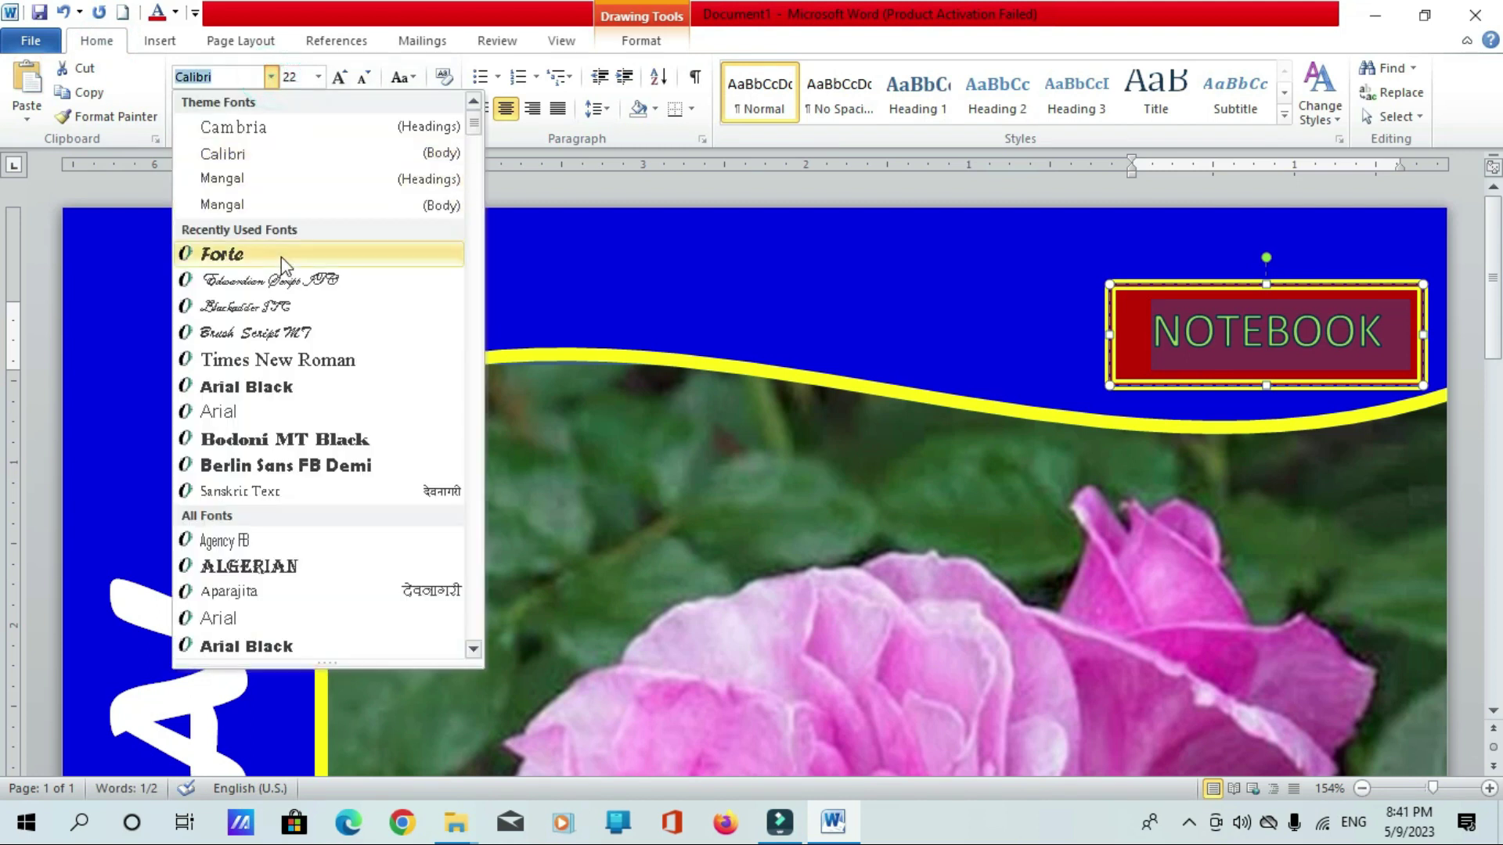
pyautogui.click(290, 385)
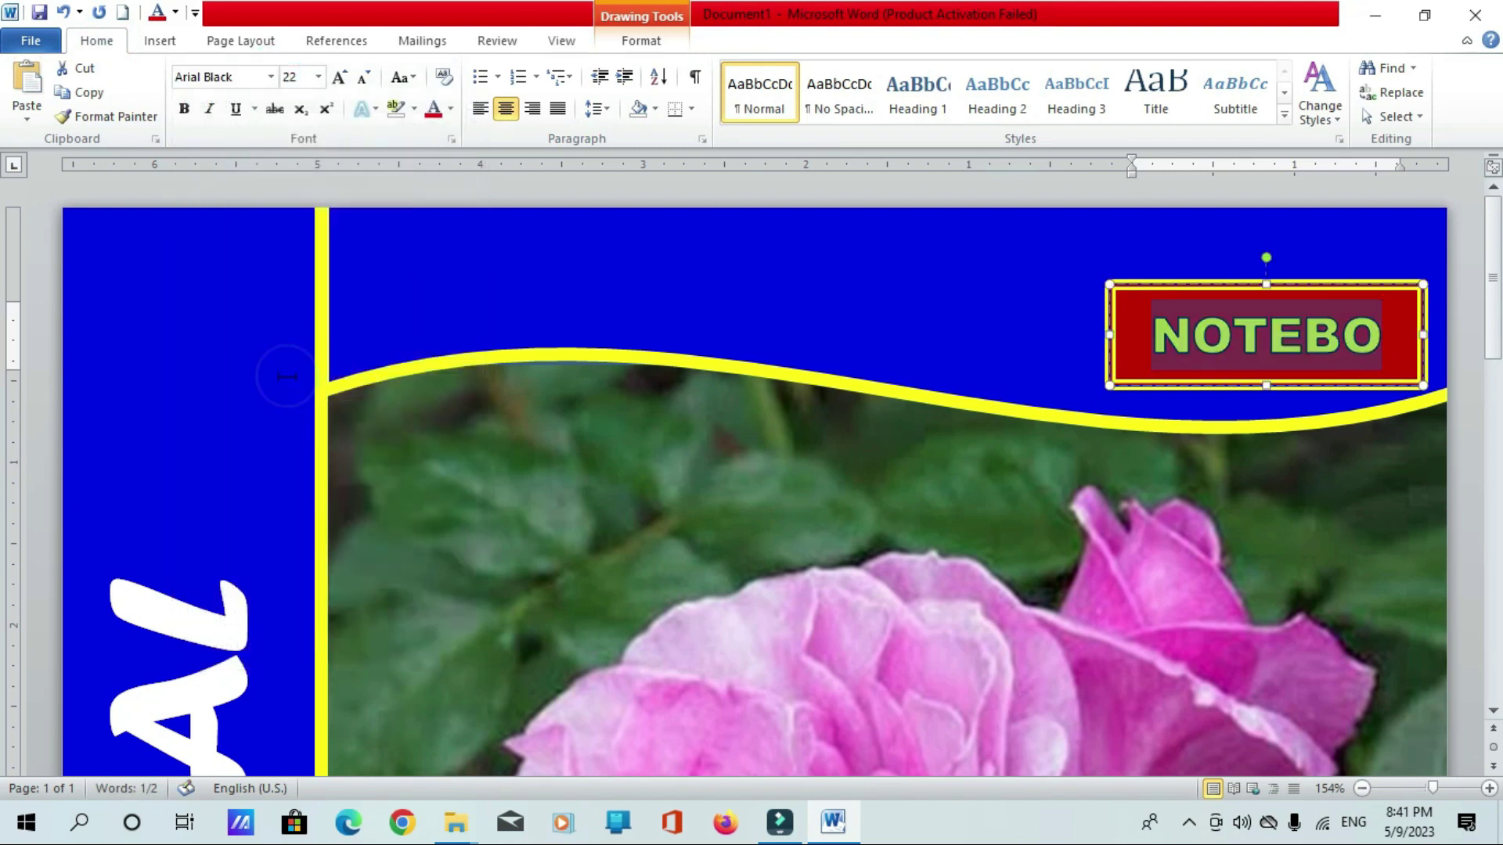
pyautogui.click(365, 78)
pyautogui.click(364, 78)
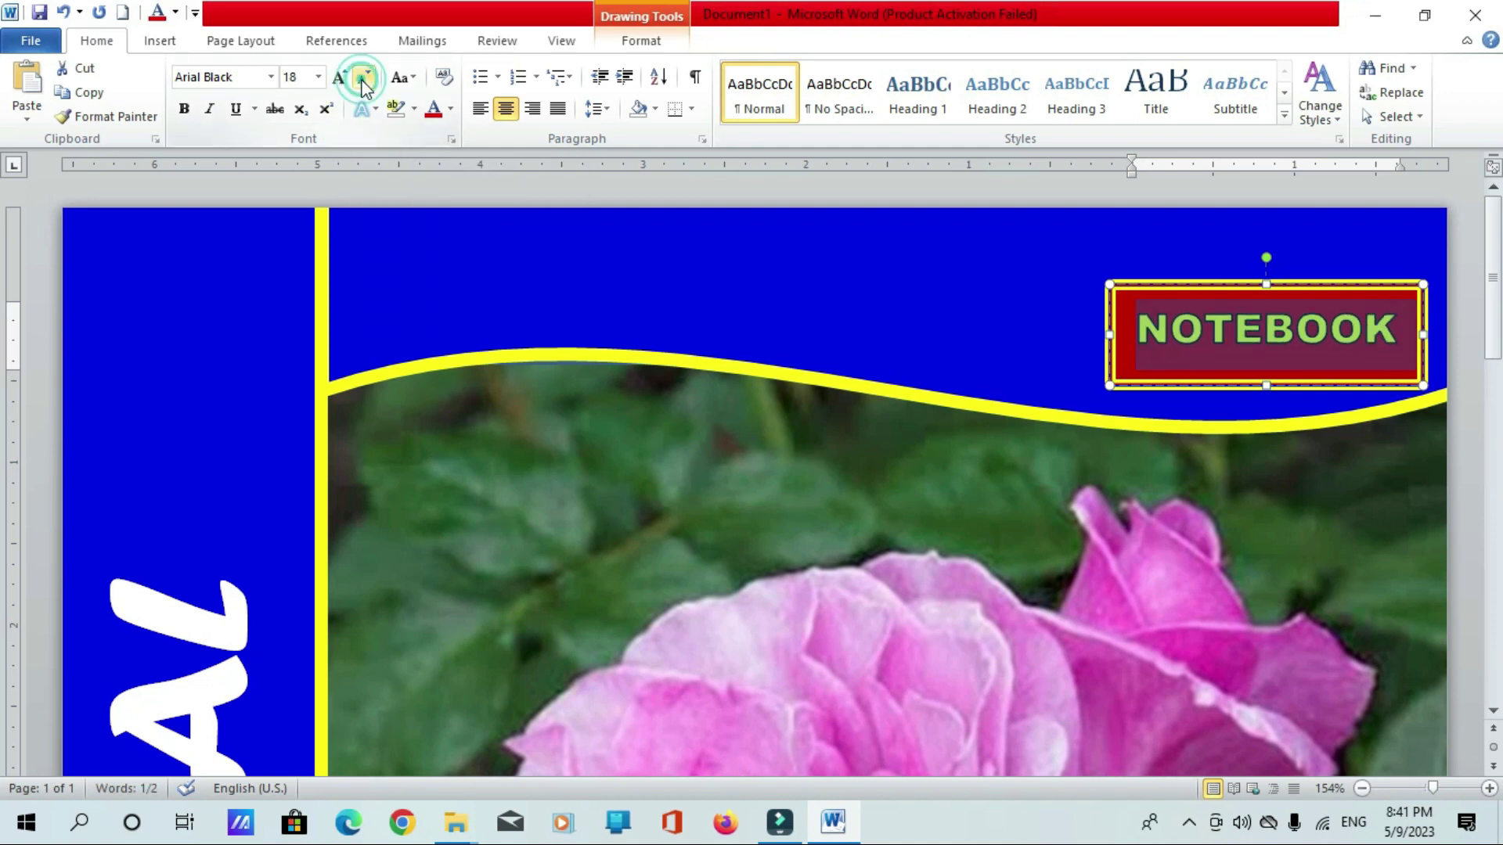
pyautogui.click(892, 288)
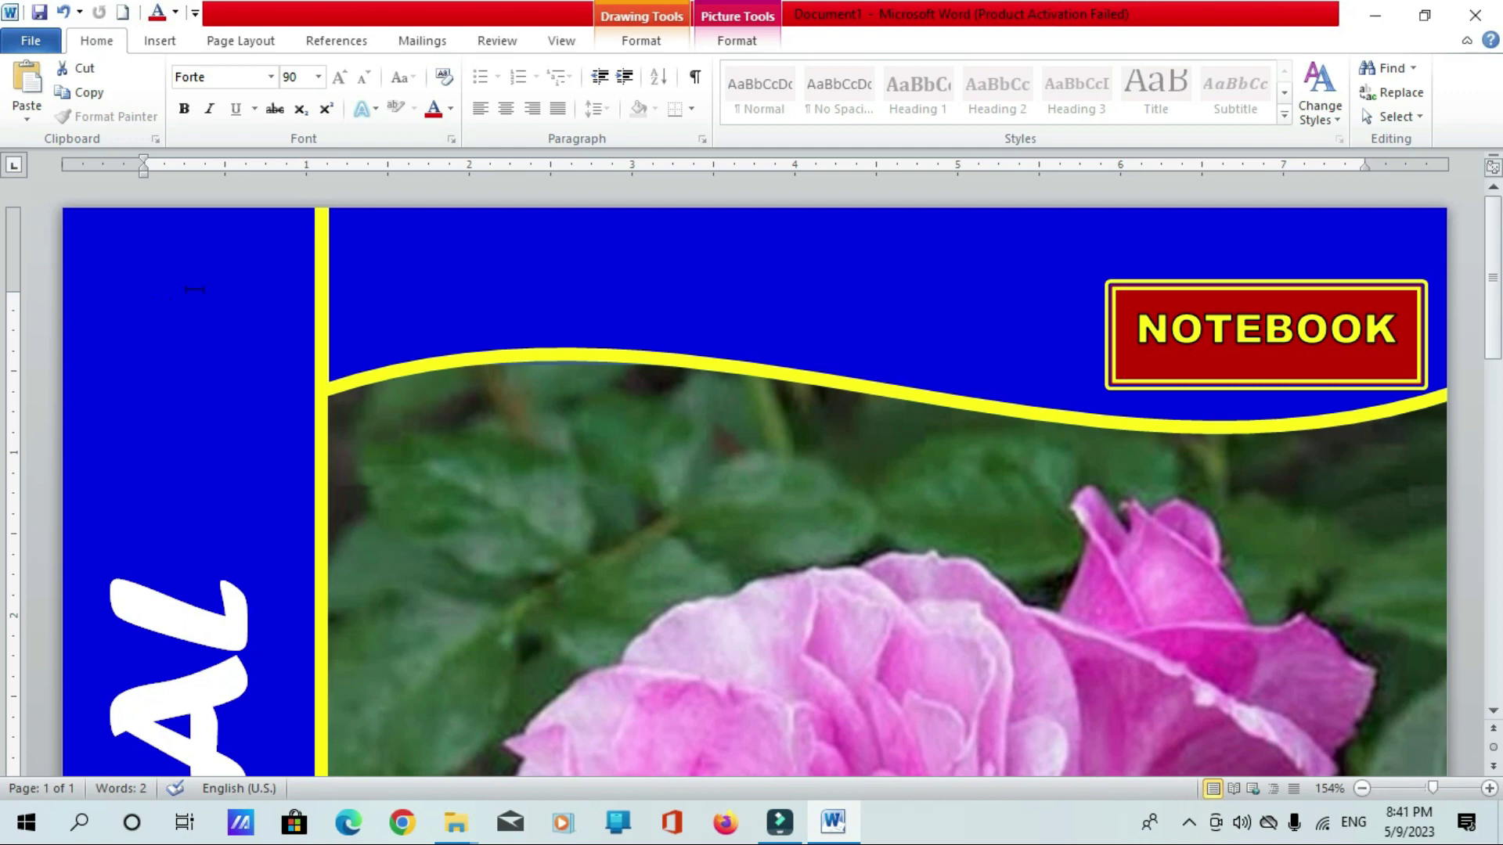
pyautogui.moveTo(1494, 261)
pyautogui.mouseDown()
pyautogui.moveTo(1495, 533)
pyautogui.moveTo(1498, 375)
pyautogui.mouseUp()
pyautogui.scroll(2, 6, 250)
pyautogui.click(161, 41)
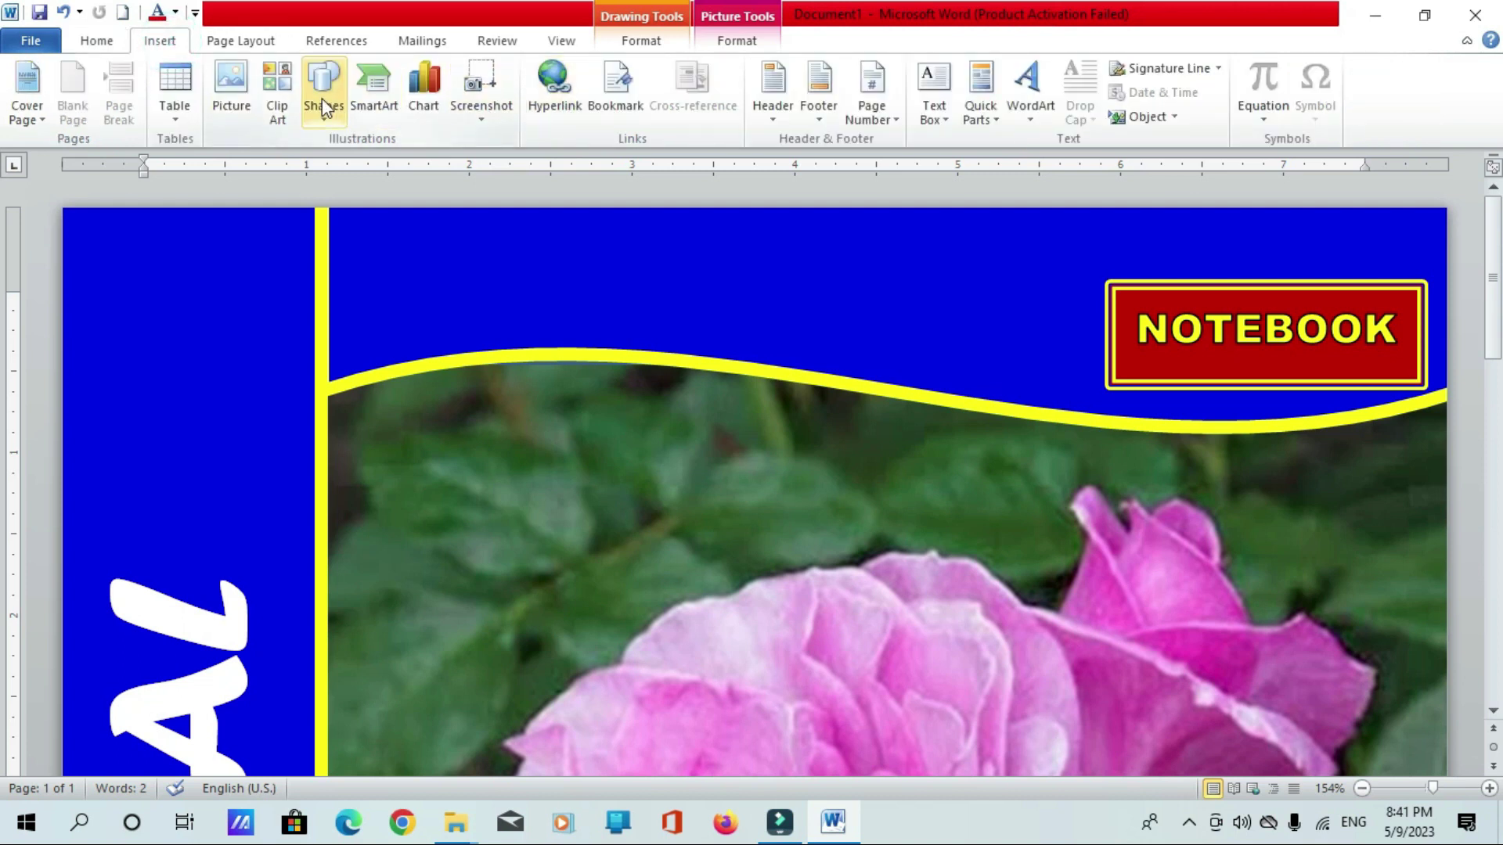
# Draw a circle at the top of the blue side bar
pyautogui.click(322, 97)
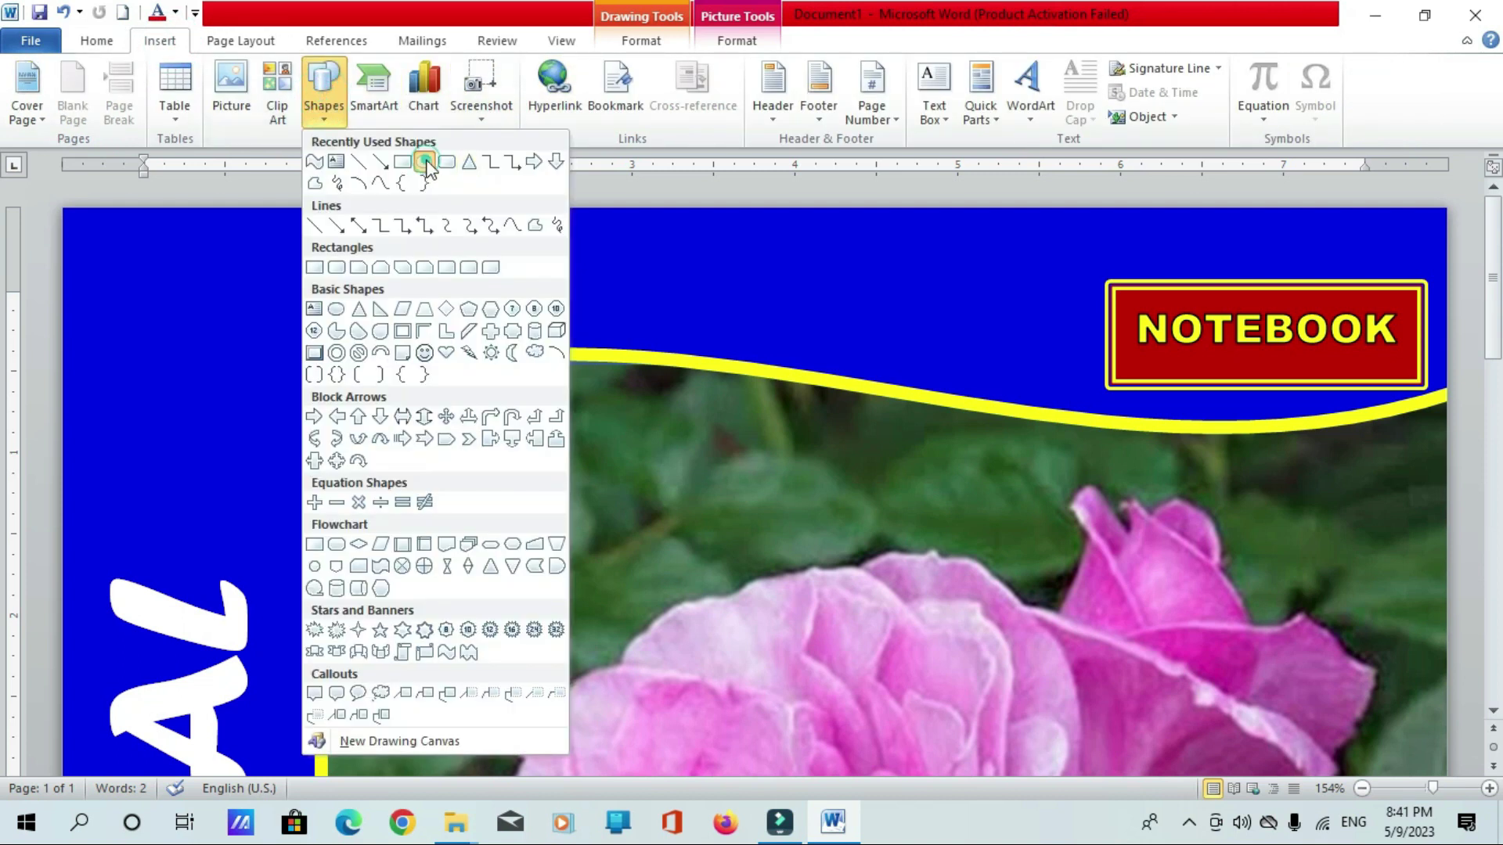
pyautogui.click(425, 162)
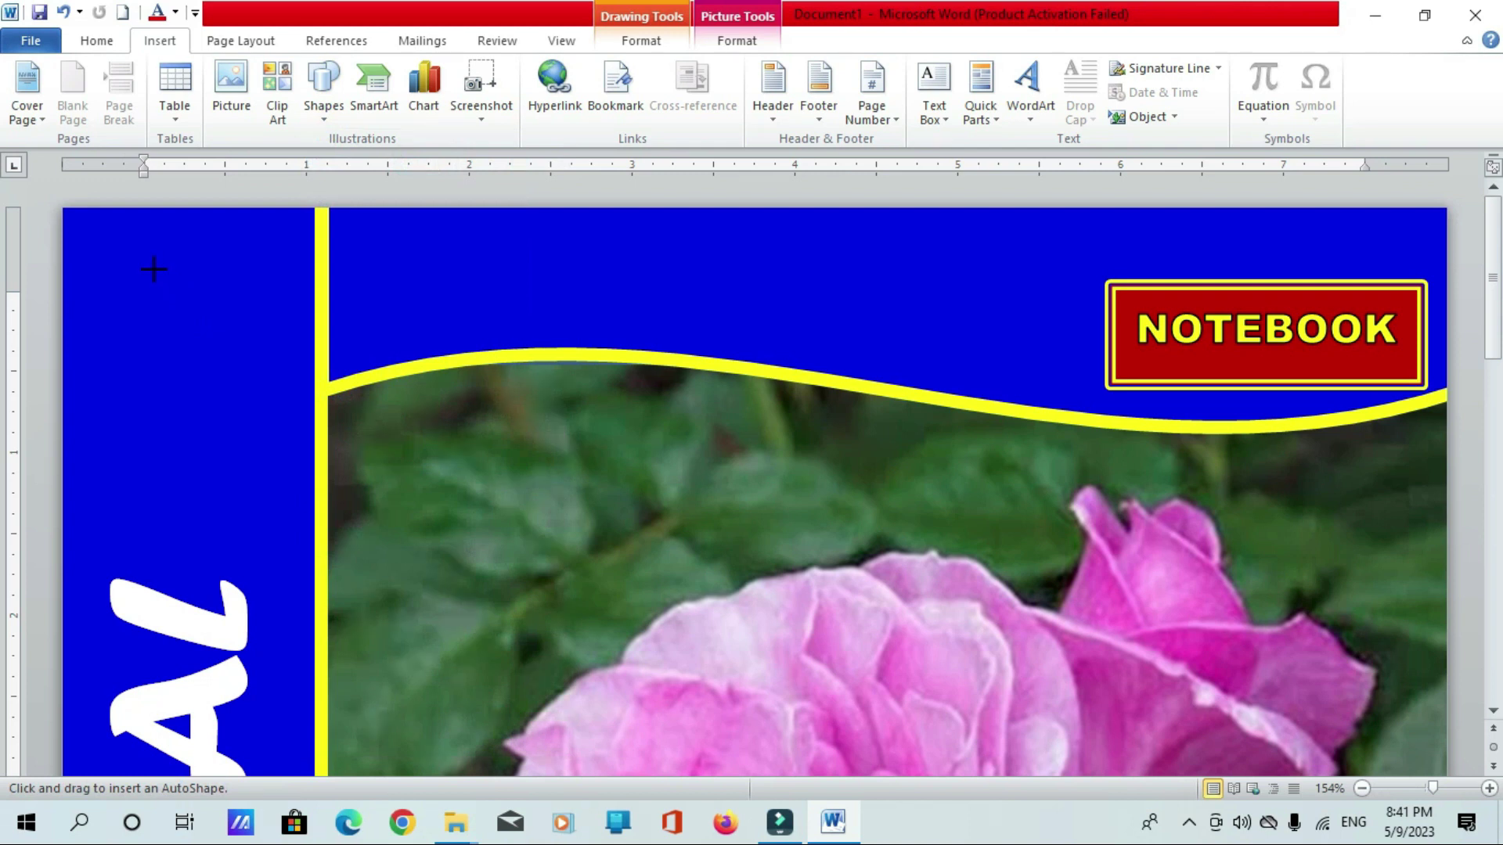
pyautogui.moveTo(153, 269); pyautogui.dragTo(294, 392)
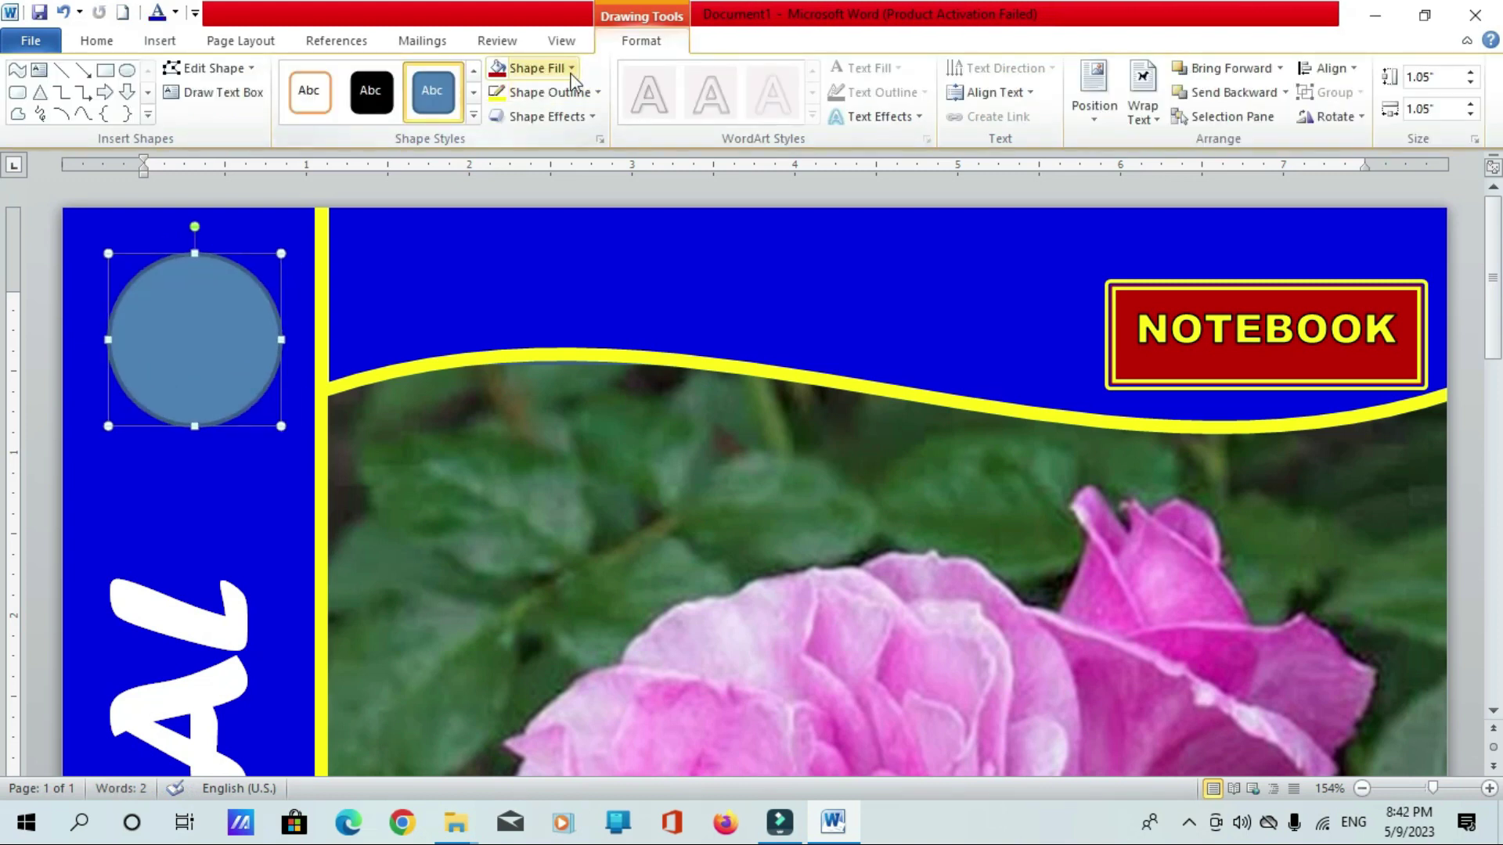
# Give the circle a weave pattern fill with white foreground and green background
pyautogui.click(572, 69)
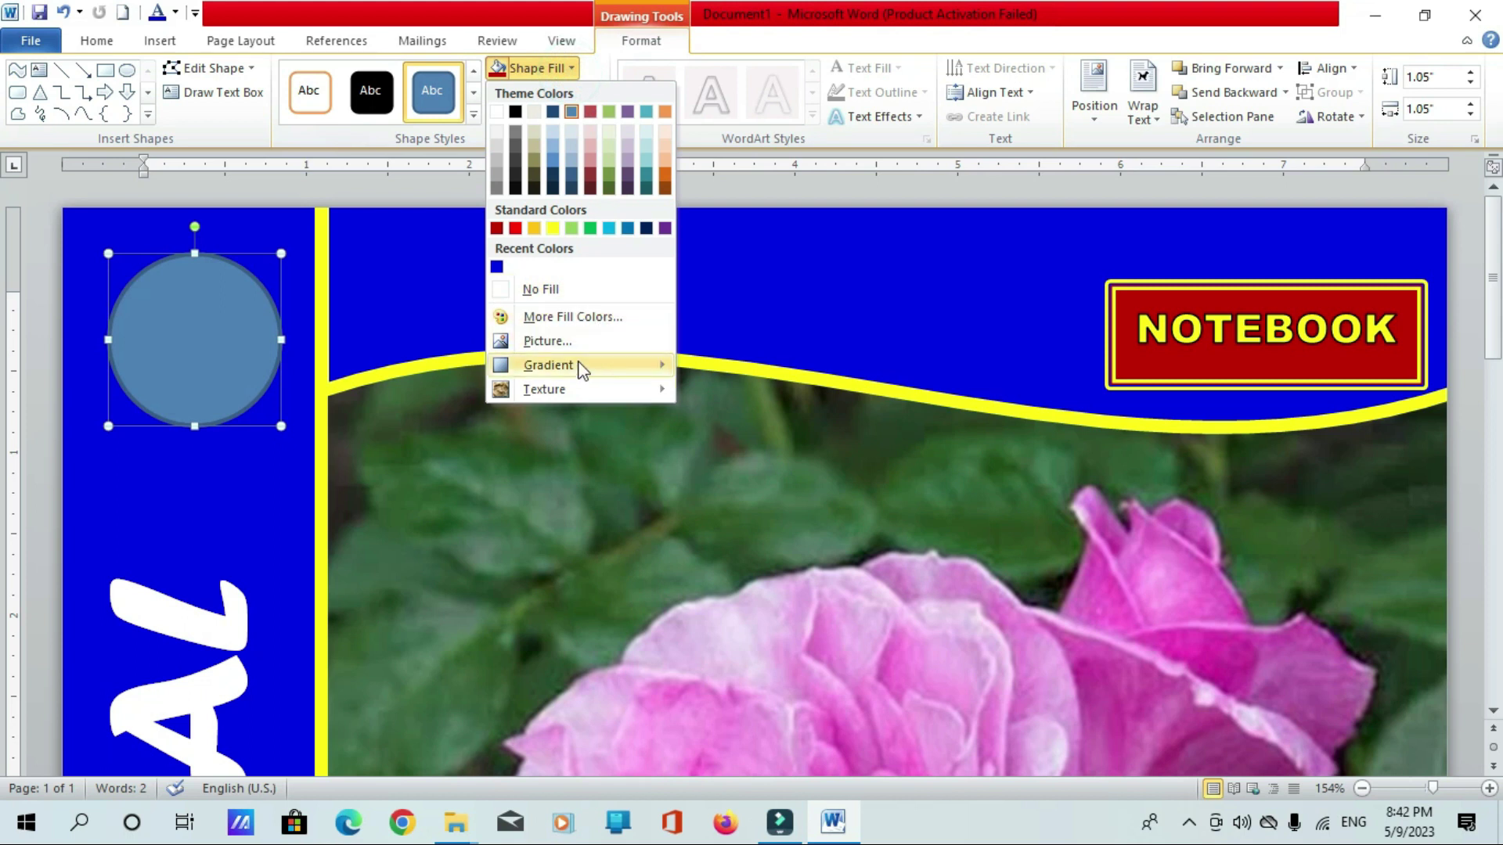
pyautogui.click(767, 770)
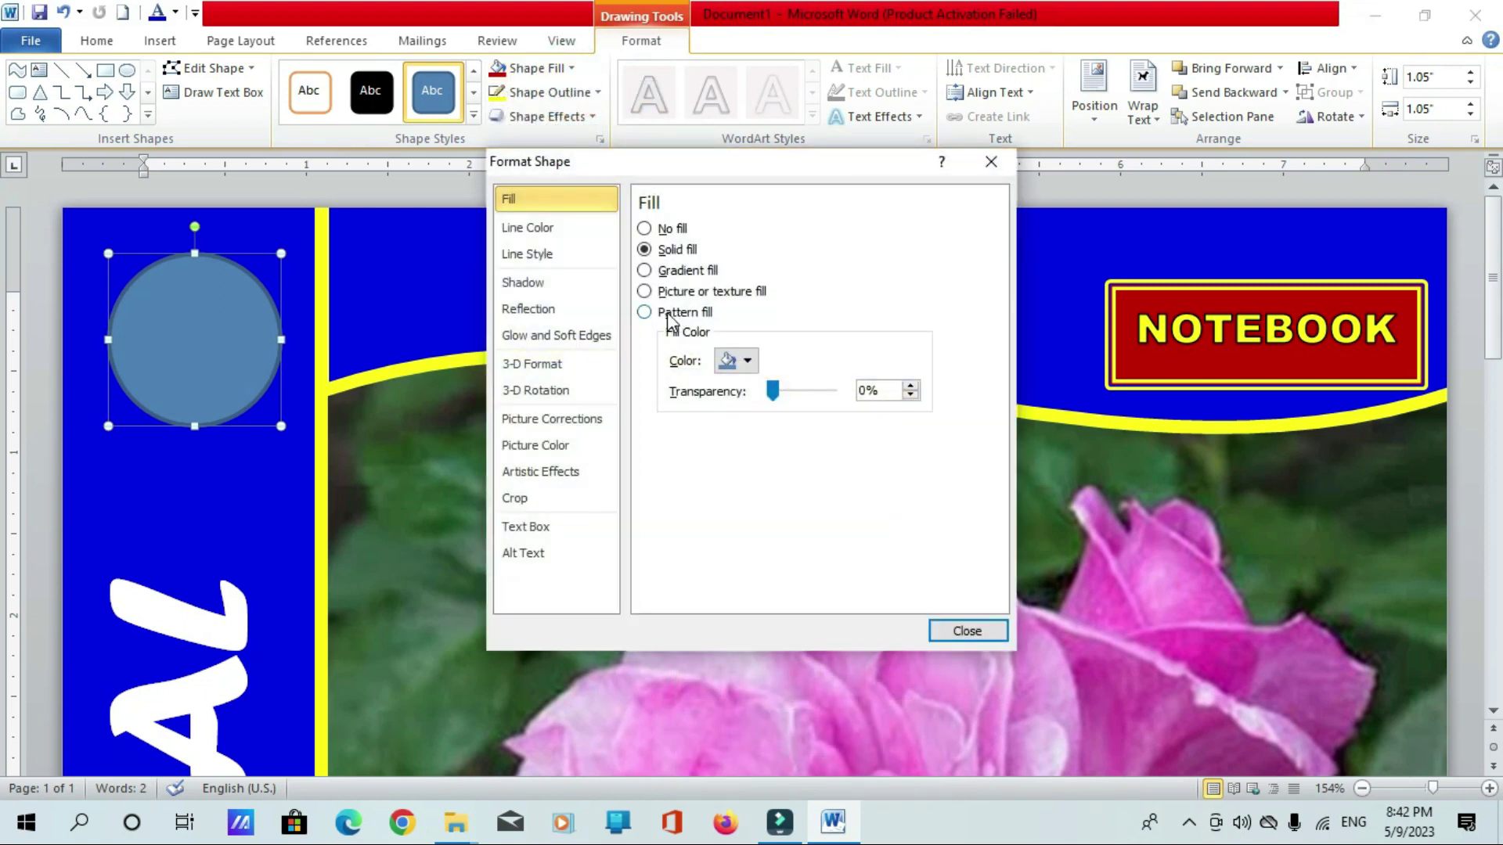
pyautogui.click(643, 312)
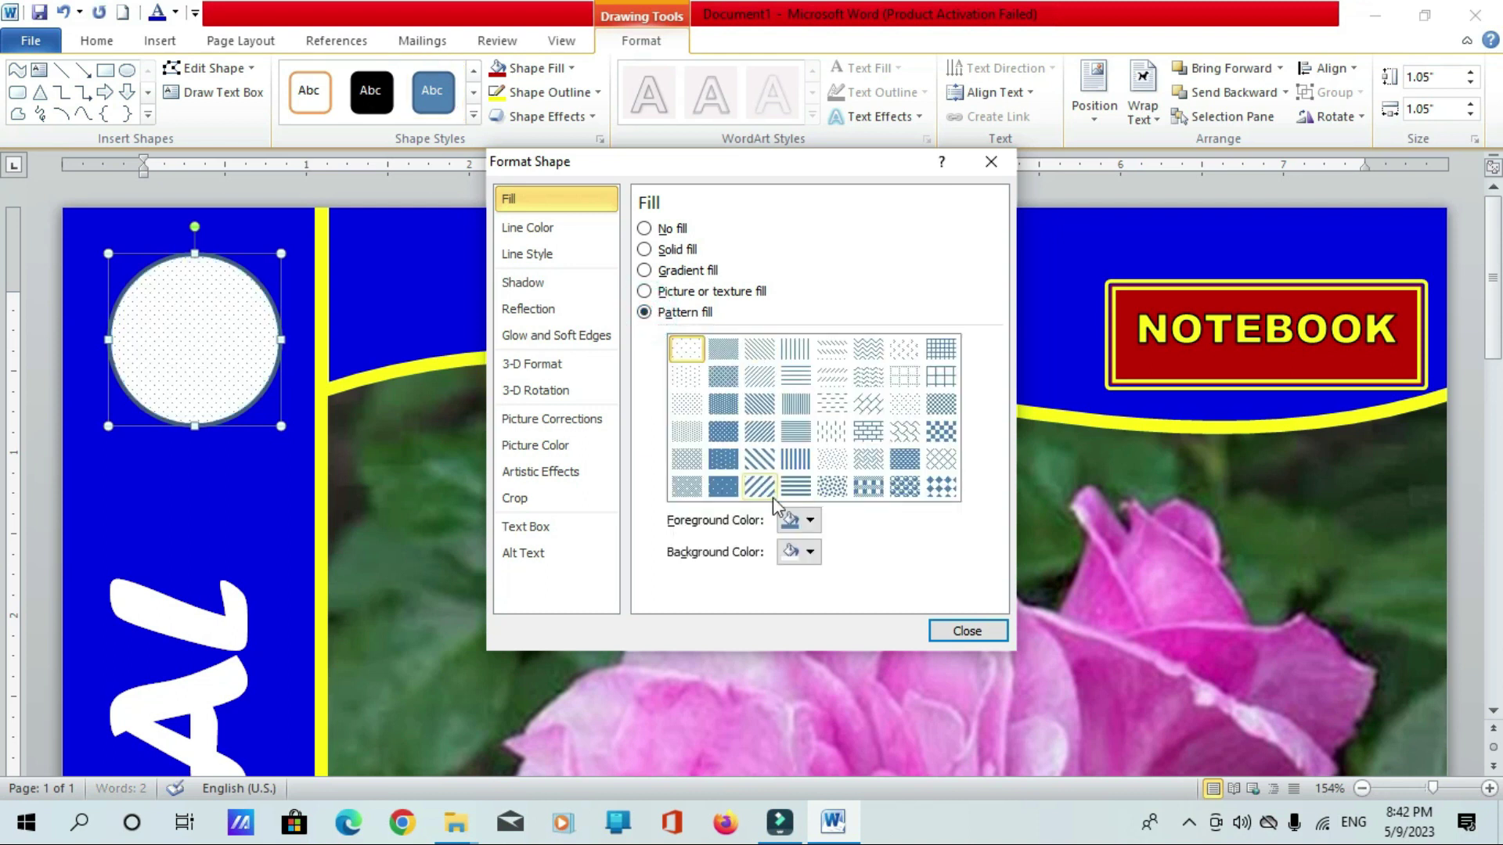
pyautogui.click(811, 520)
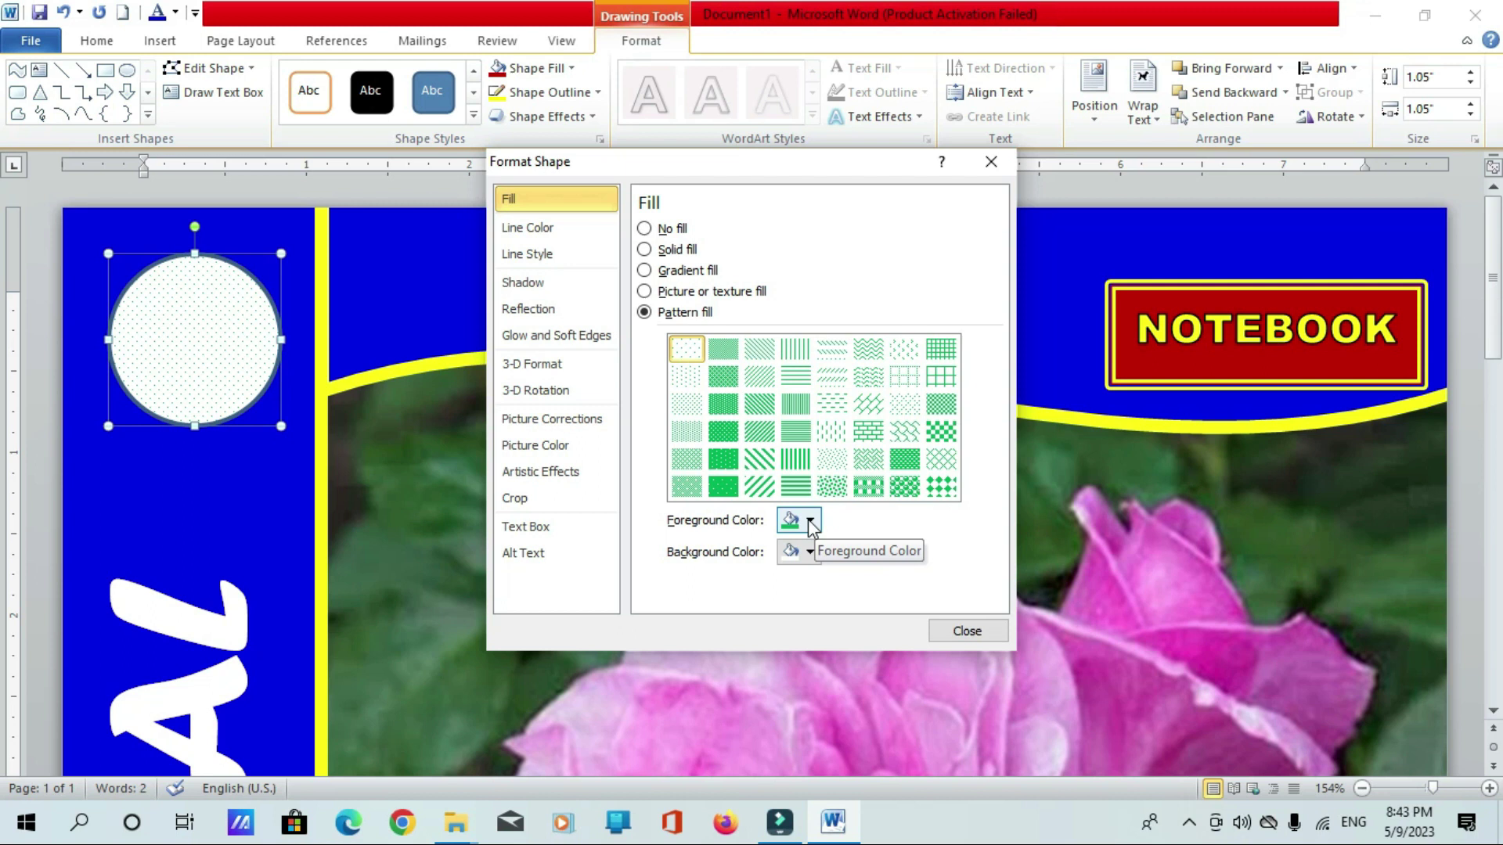
pyautogui.click(811, 520)
pyautogui.click(788, 563)
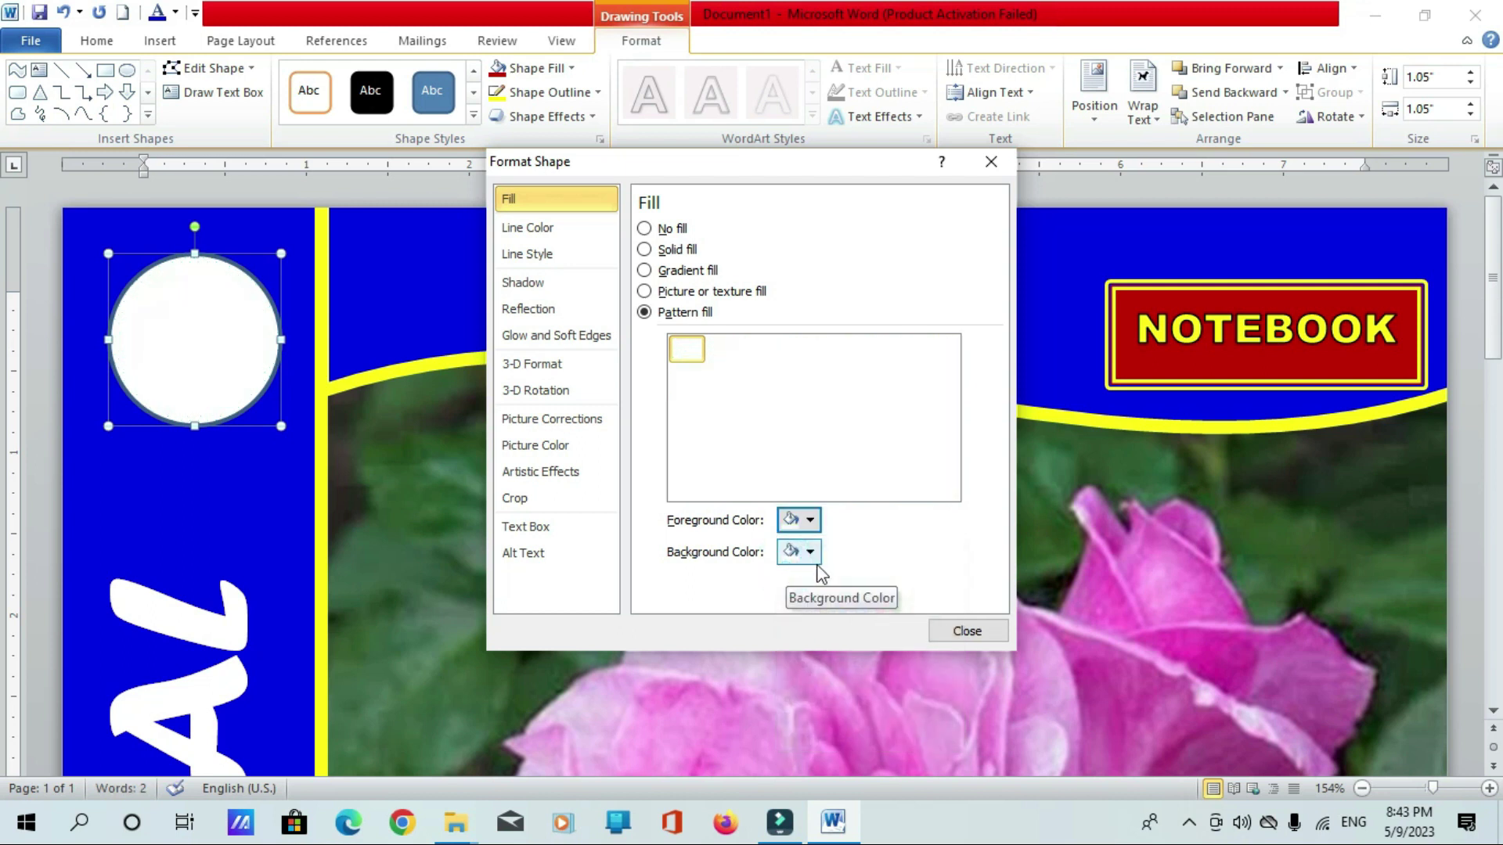
pyautogui.click(813, 558)
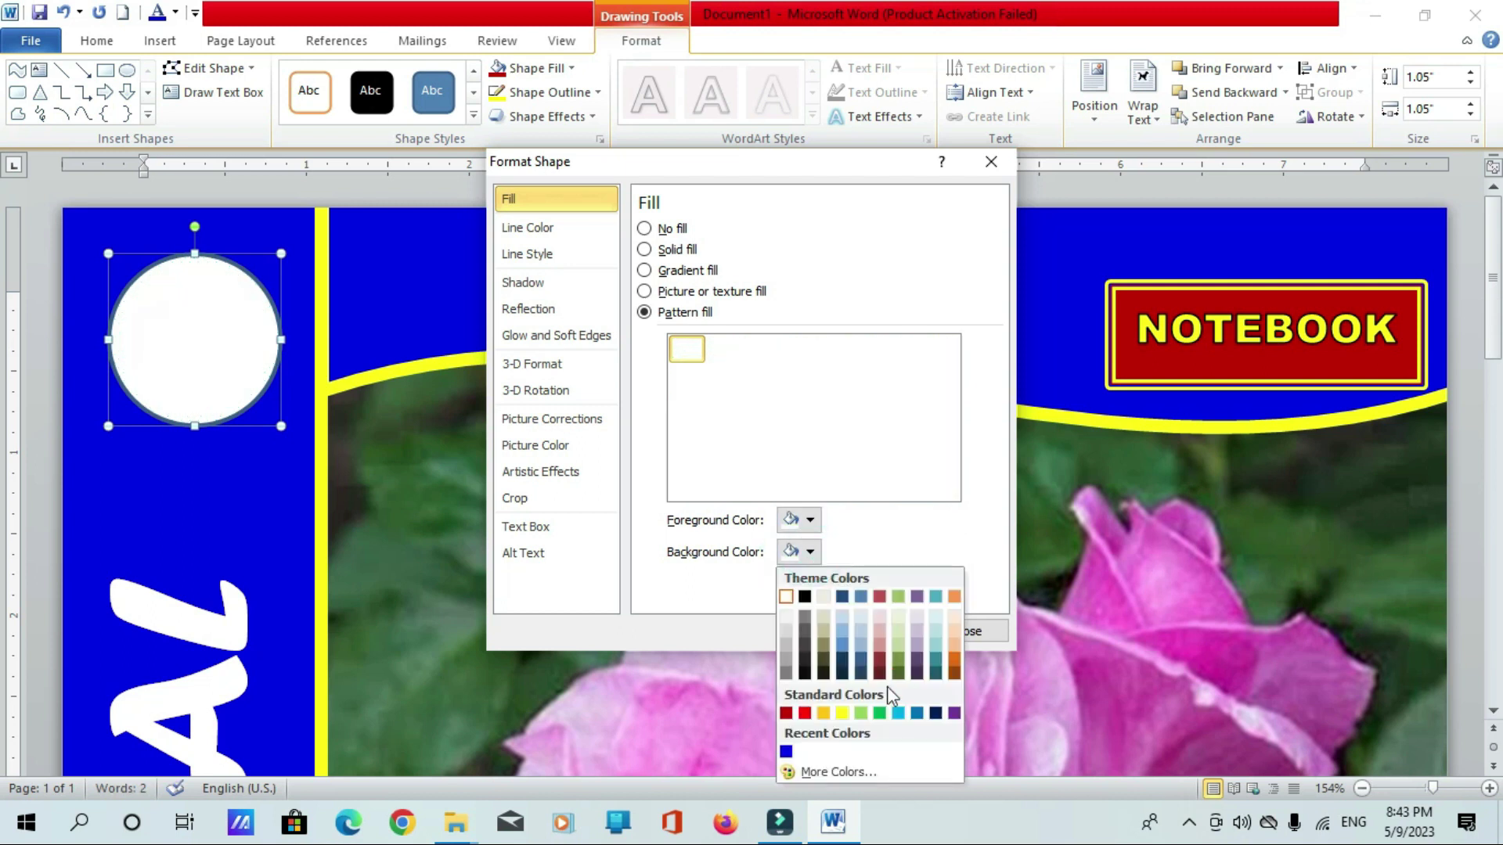
pyautogui.click(834, 771)
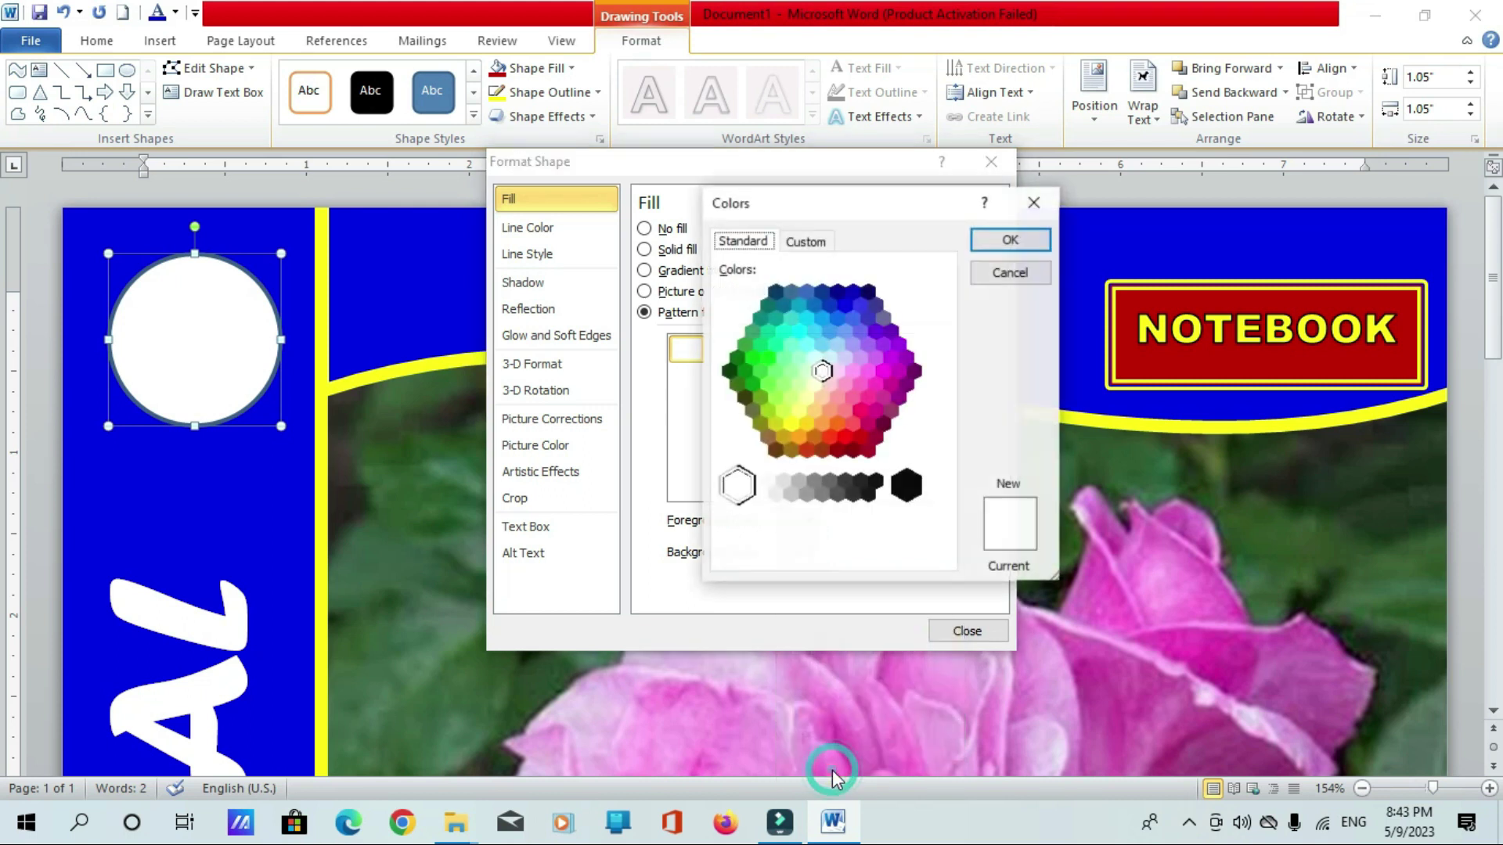
pyautogui.click(750, 382)
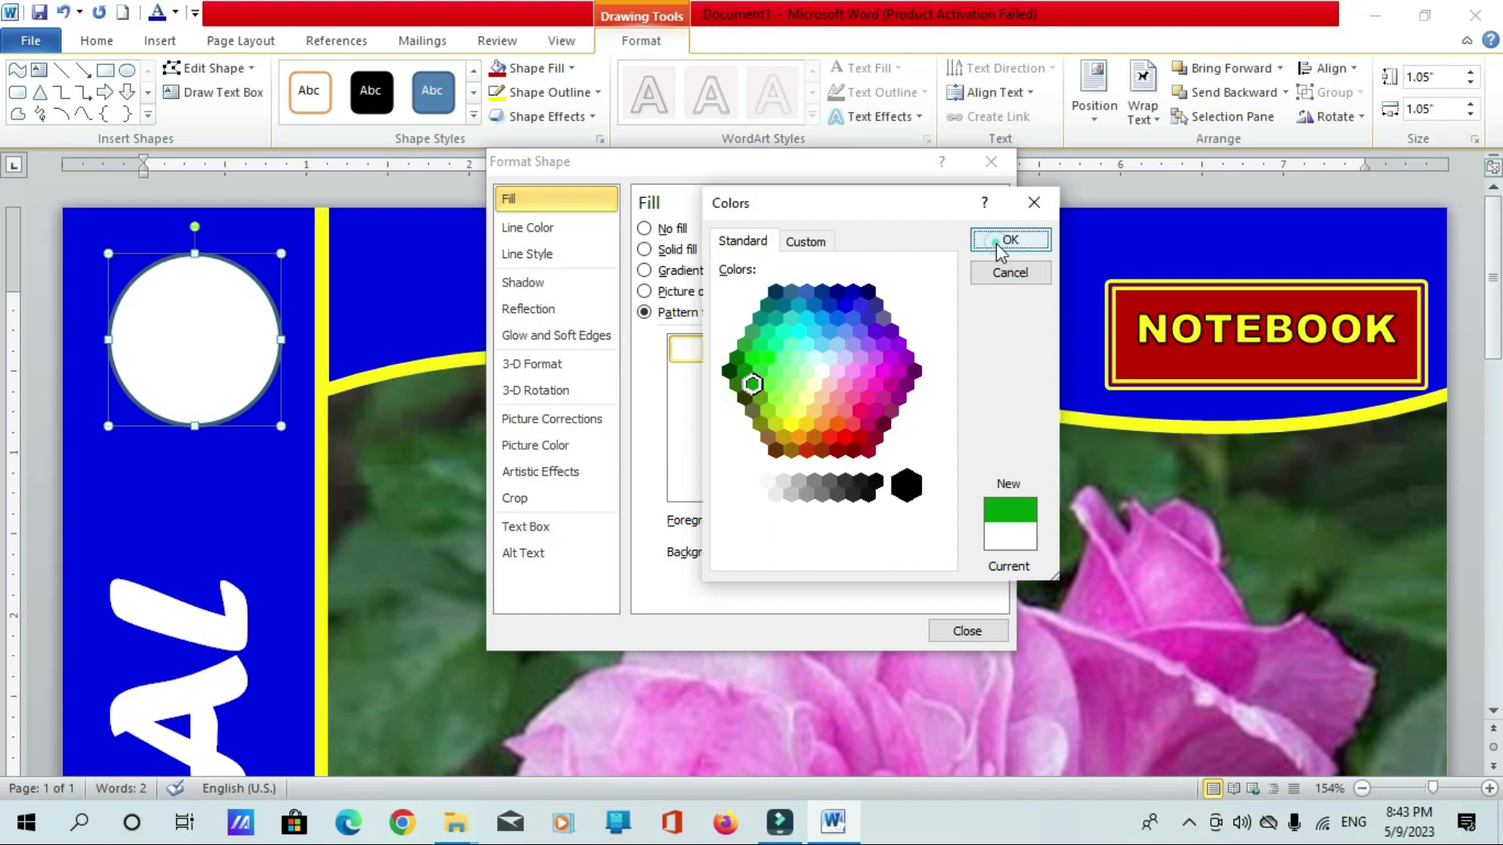
pyautogui.click(999, 243)
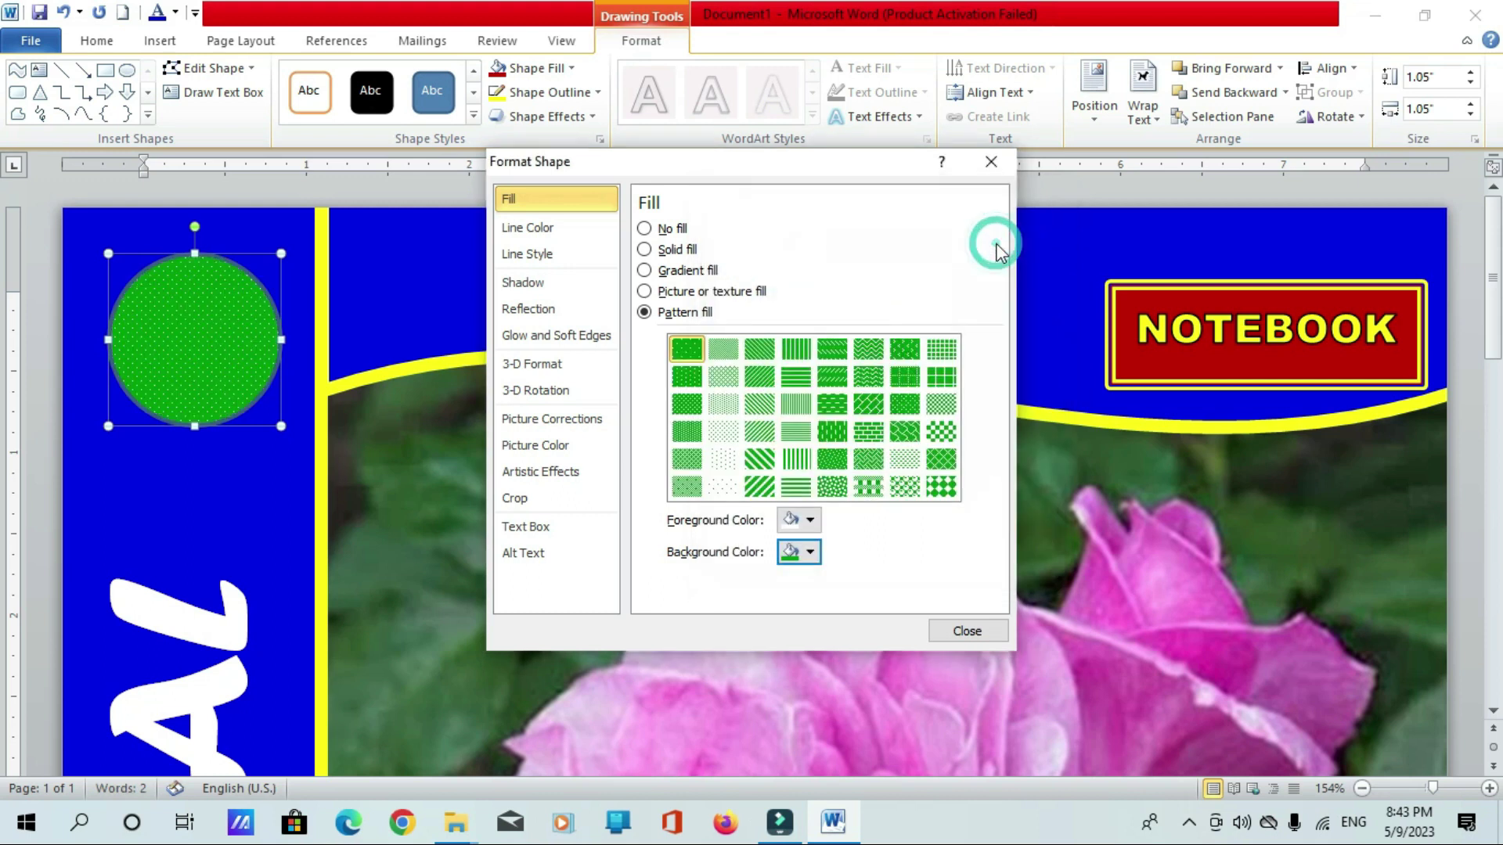
pyautogui.click(904, 431)
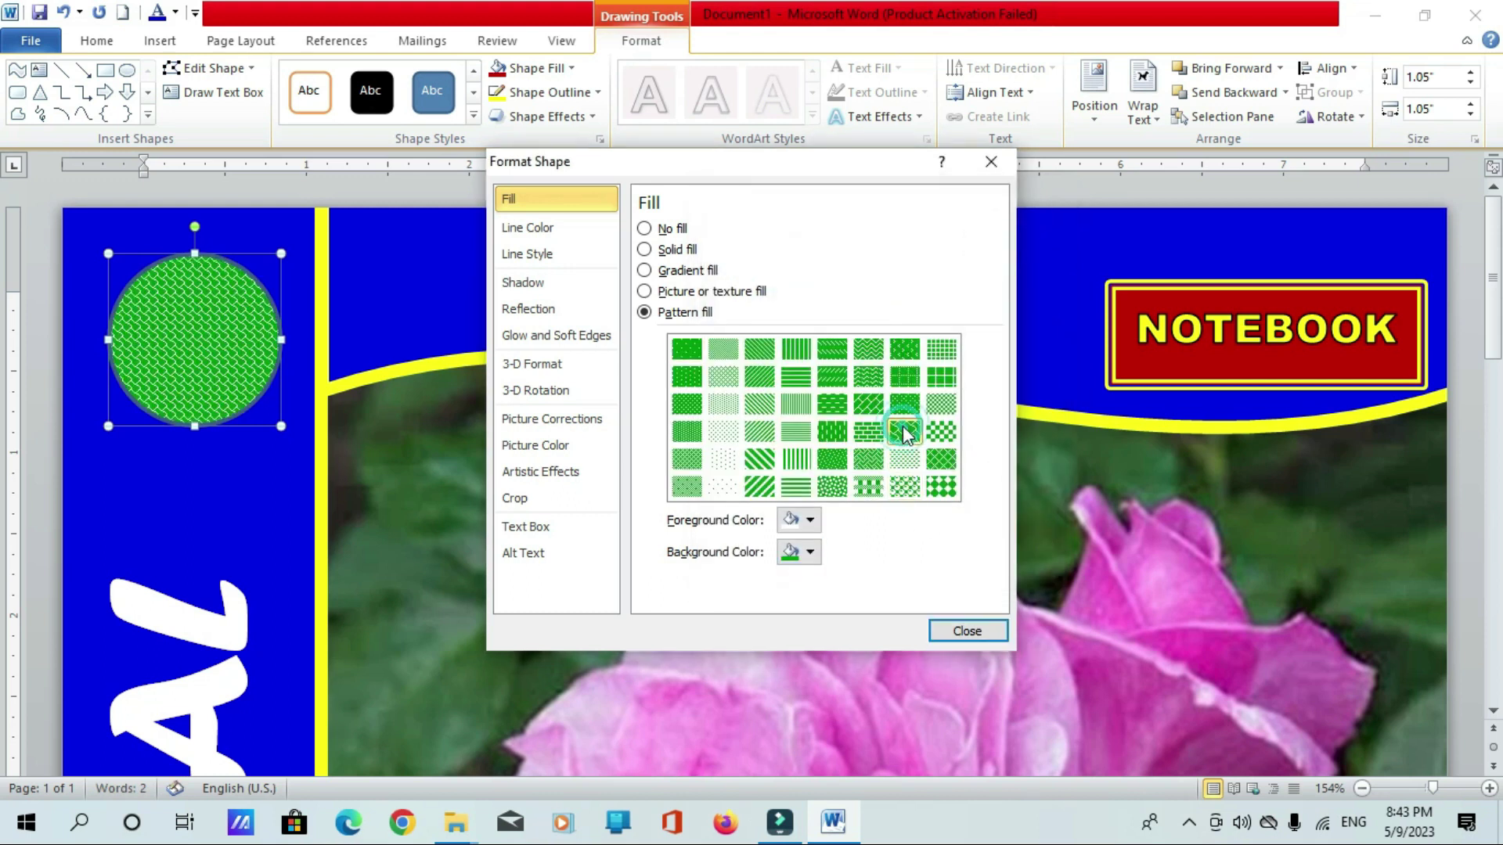
pyautogui.click(967, 630)
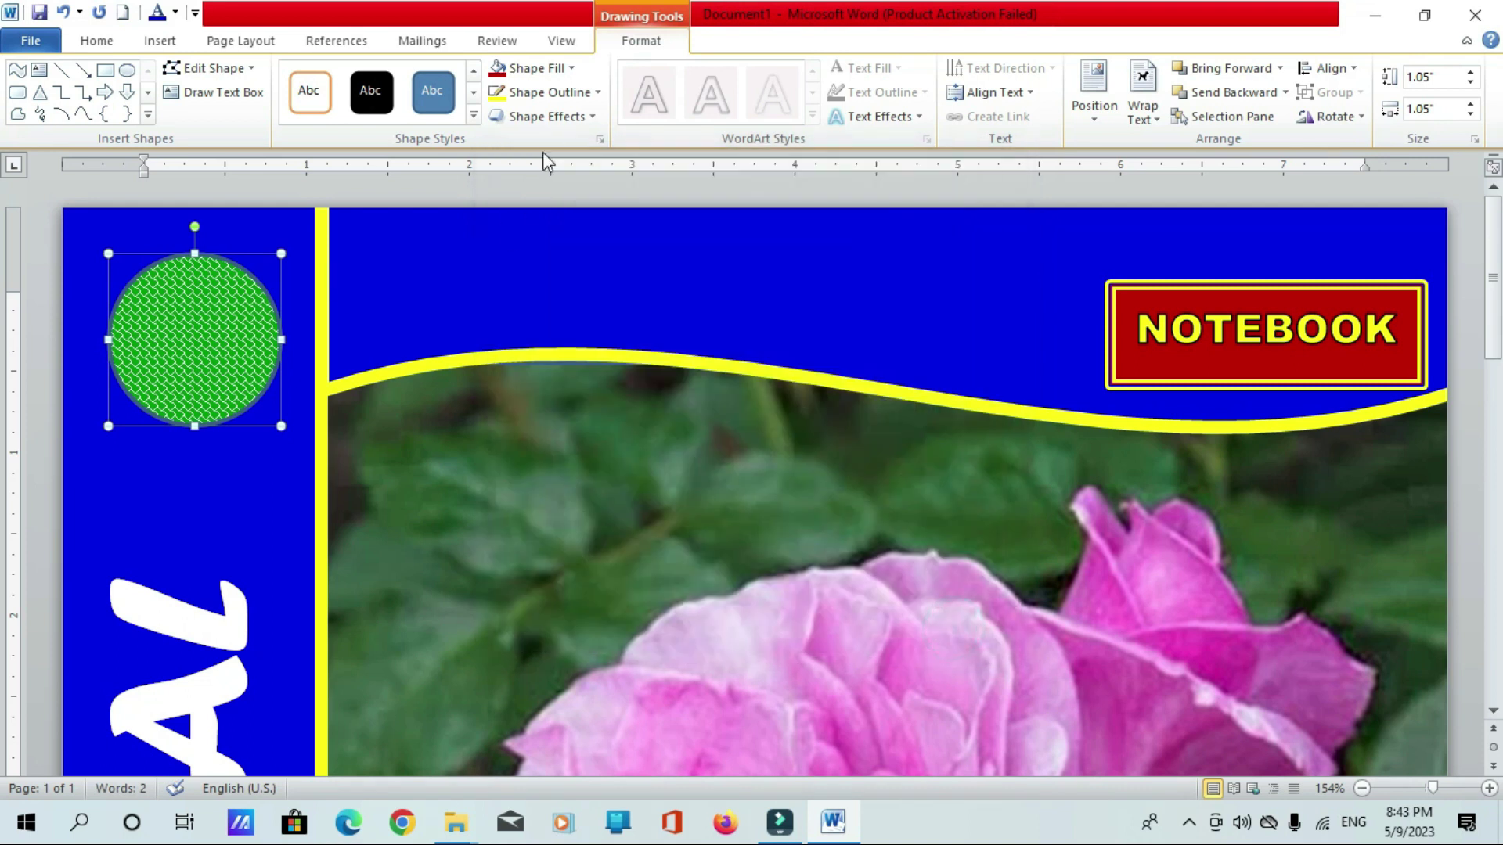
# Outline the patterned circle in white and add a smaller green, white-outlined circle inside
pyautogui.click(548, 93)
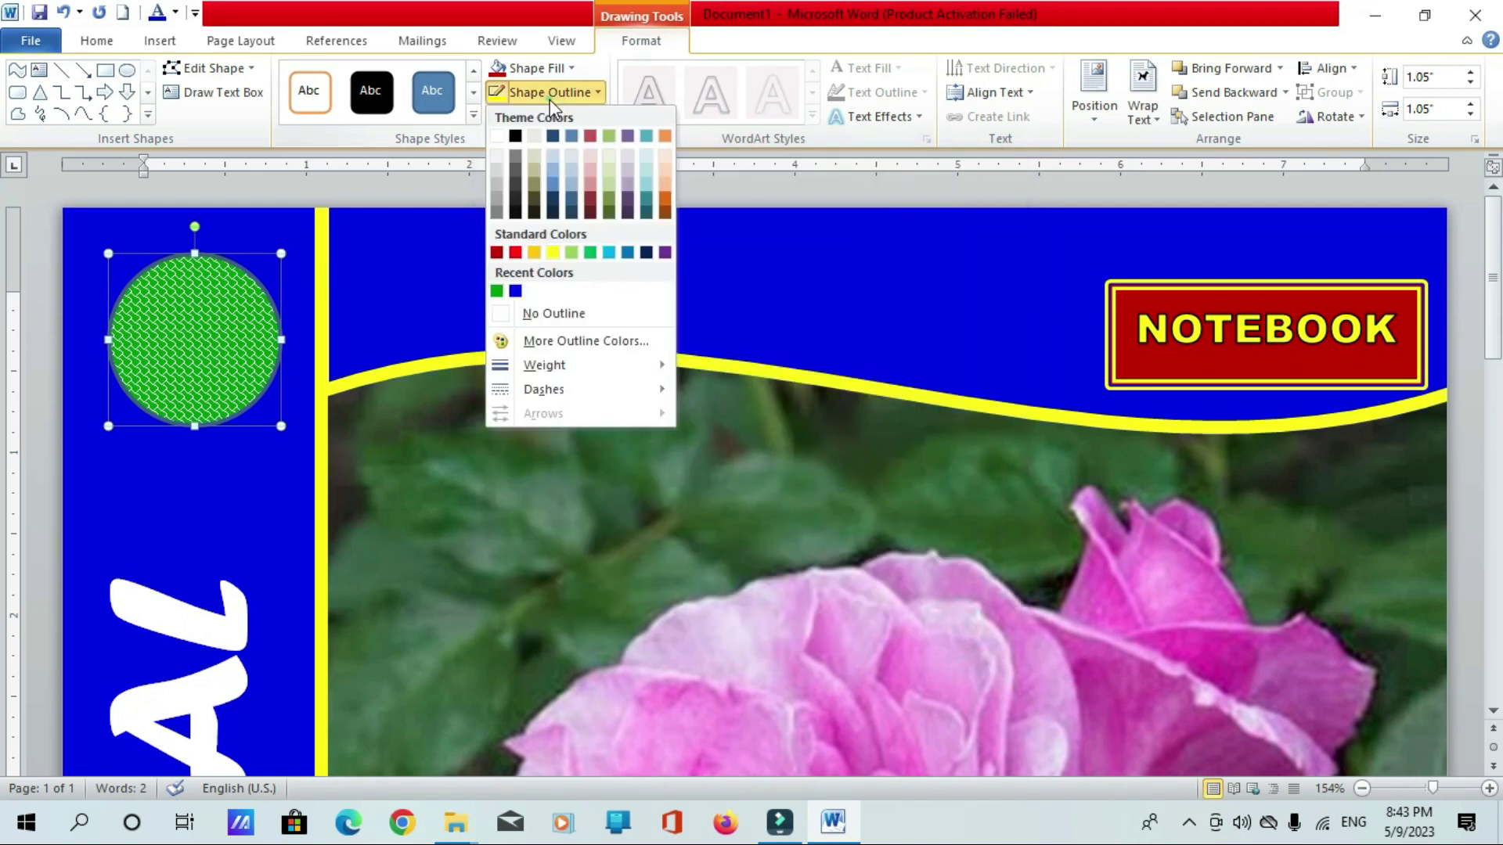
pyautogui.click(498, 137)
pyautogui.click(127, 69)
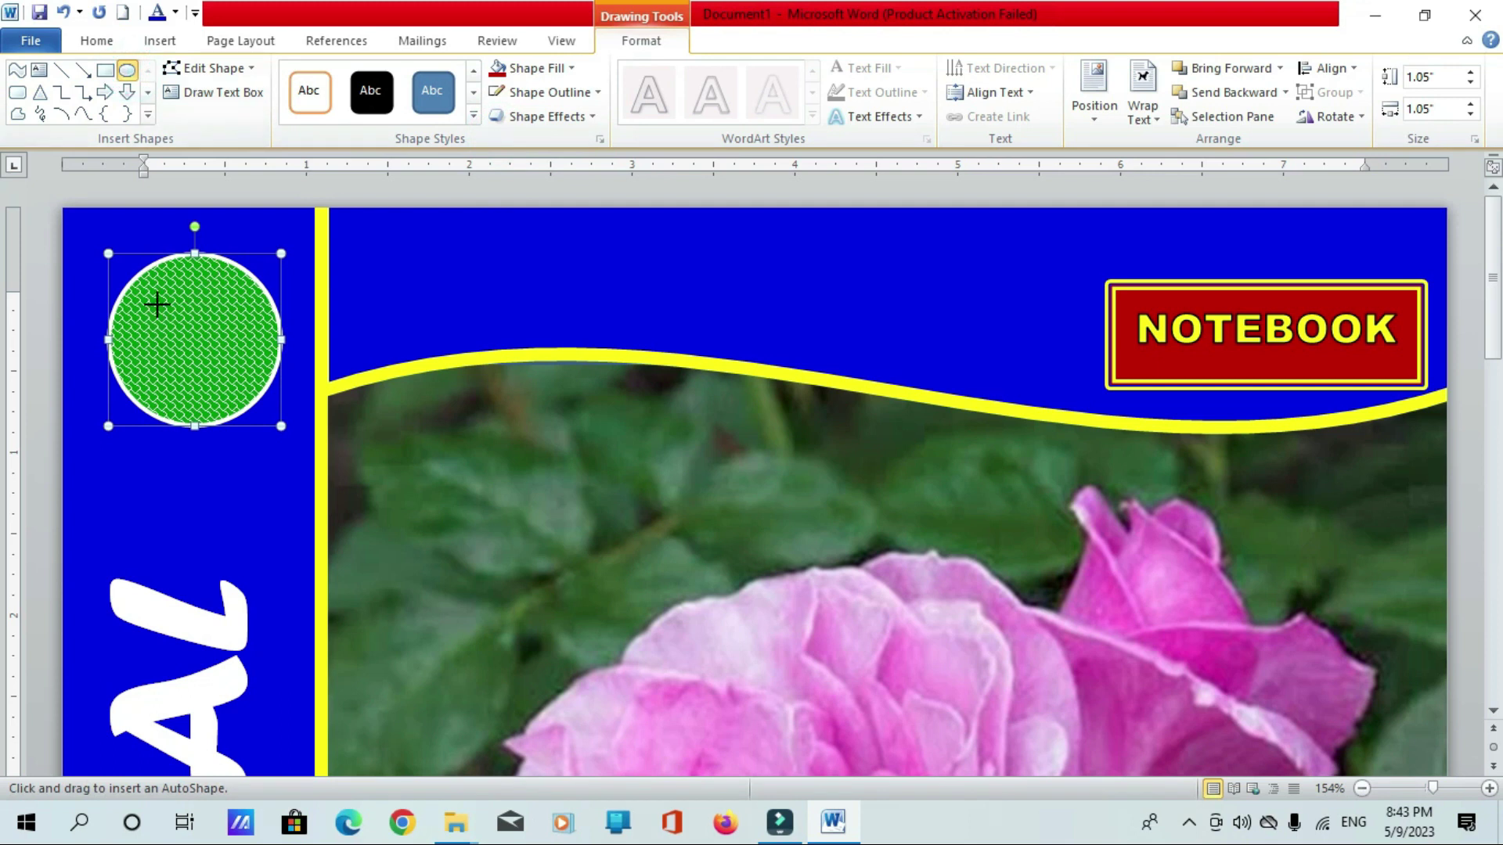
pyautogui.moveTo(157, 304); pyautogui.dragTo(266, 375)
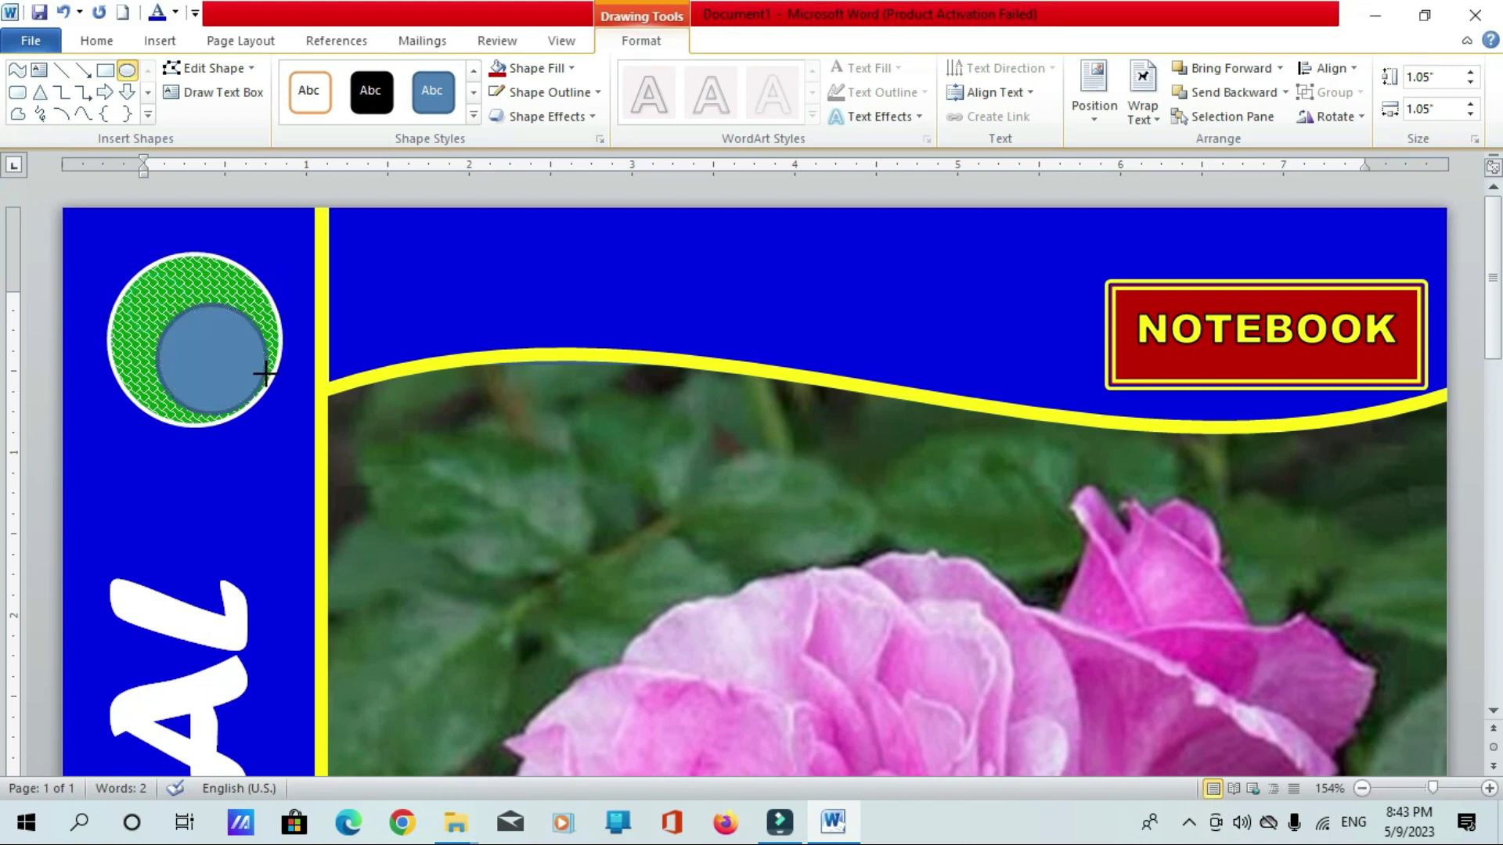
pyautogui.click(569, 68)
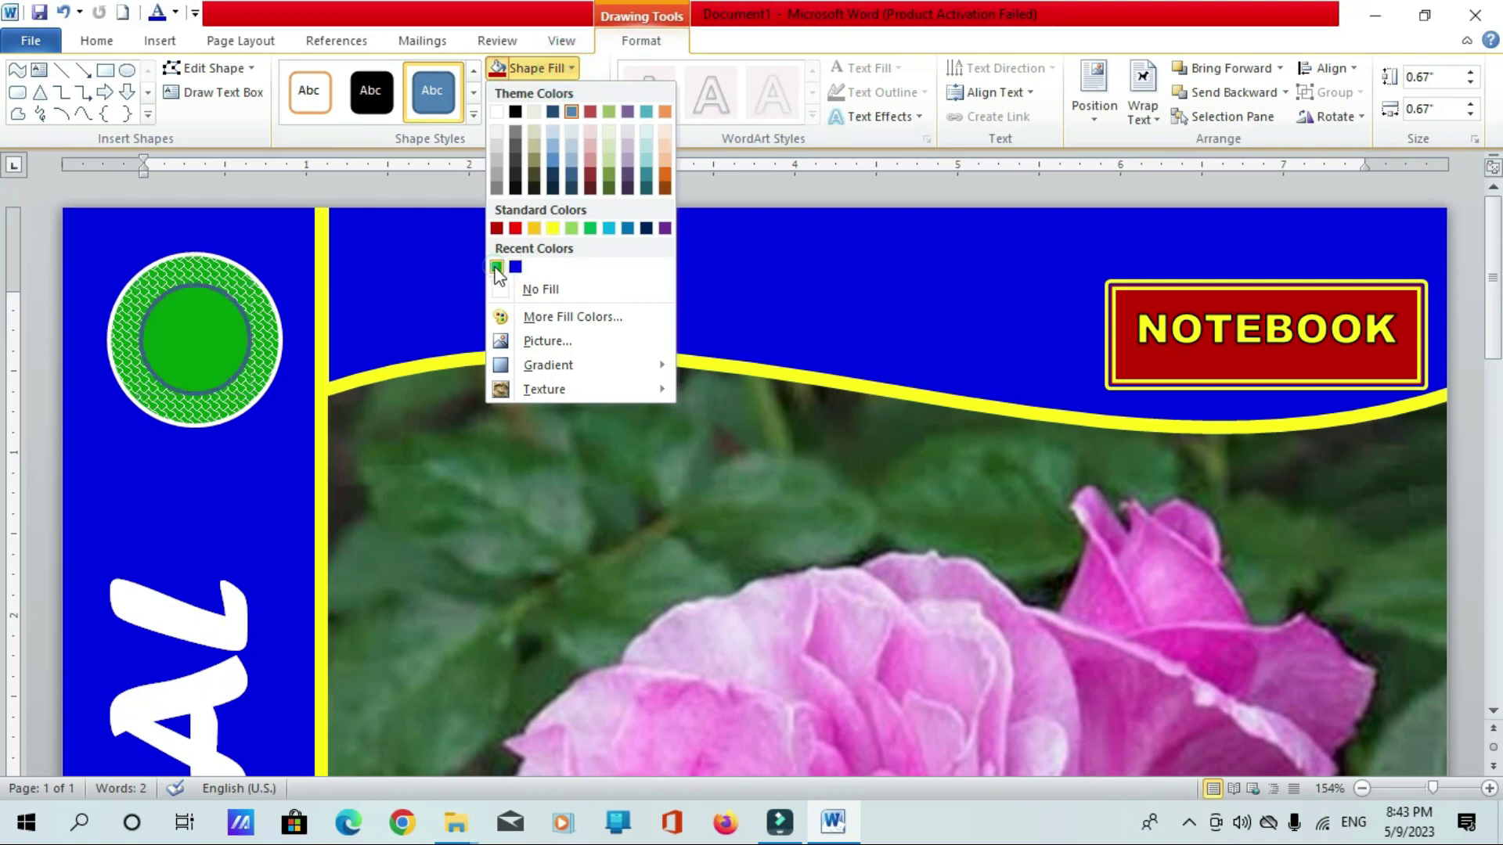
pyautogui.click(496, 268)
pyautogui.click(571, 91)
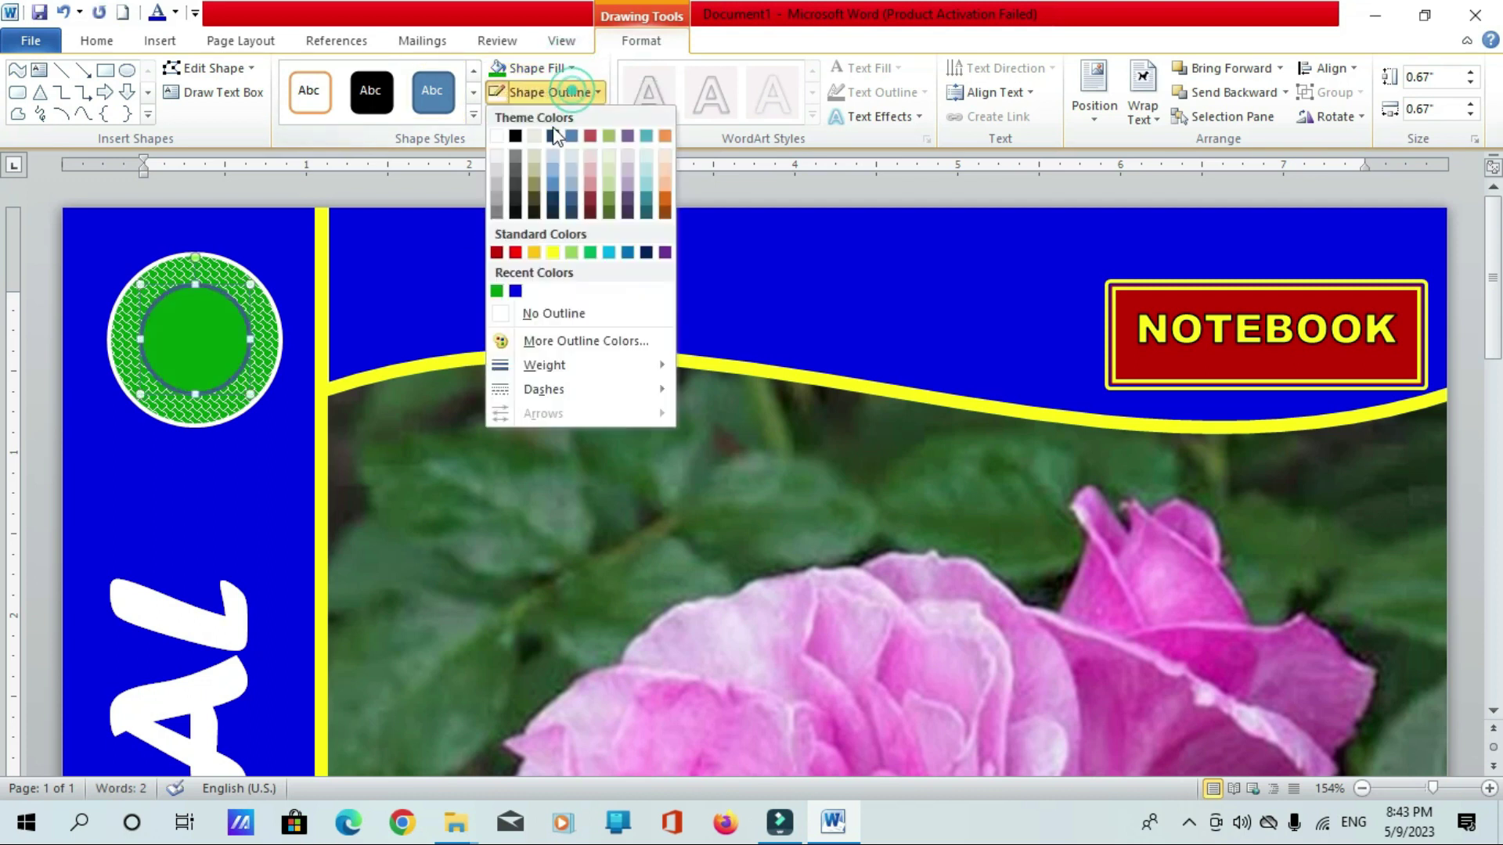
pyautogui.click(498, 137)
# Draw a green bar with a black outline across the inner circle
pyautogui.click(105, 70)
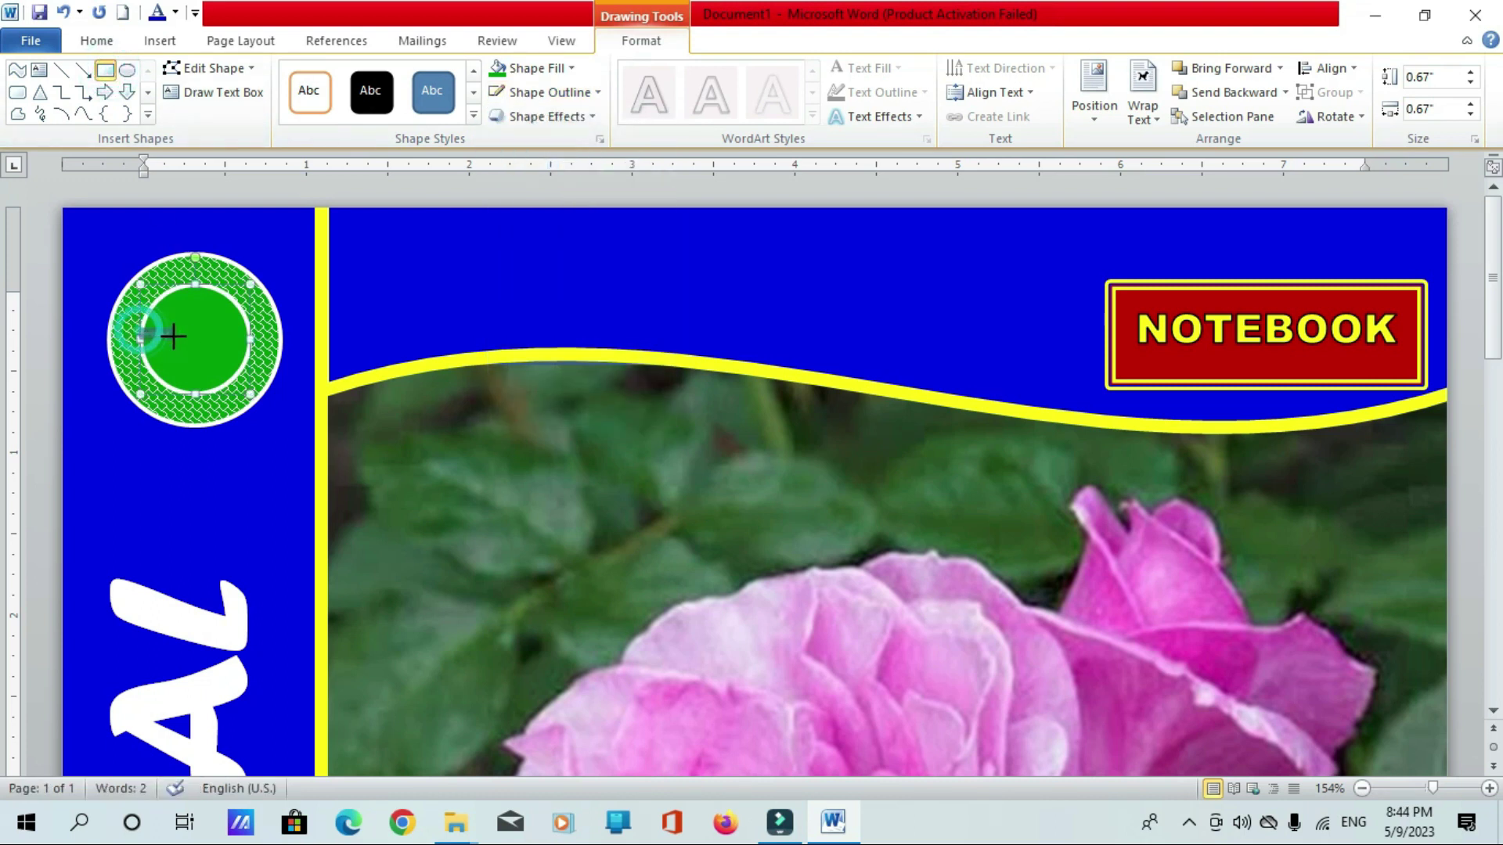
pyautogui.moveTo(140, 329); pyautogui.dragTo(252, 362)
pyautogui.click(175, 335)
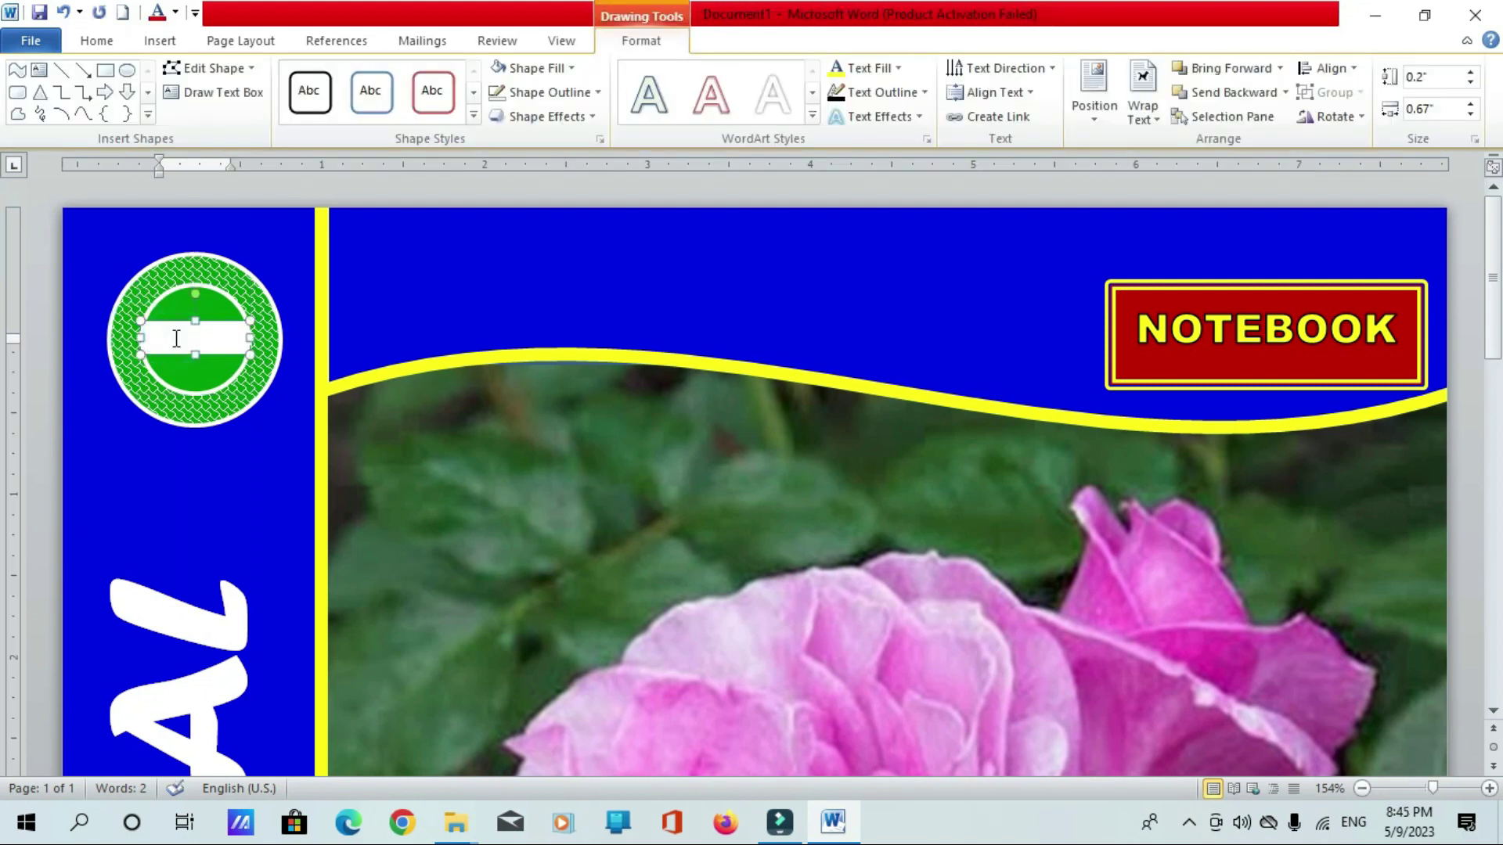
pyautogui.click(551, 92)
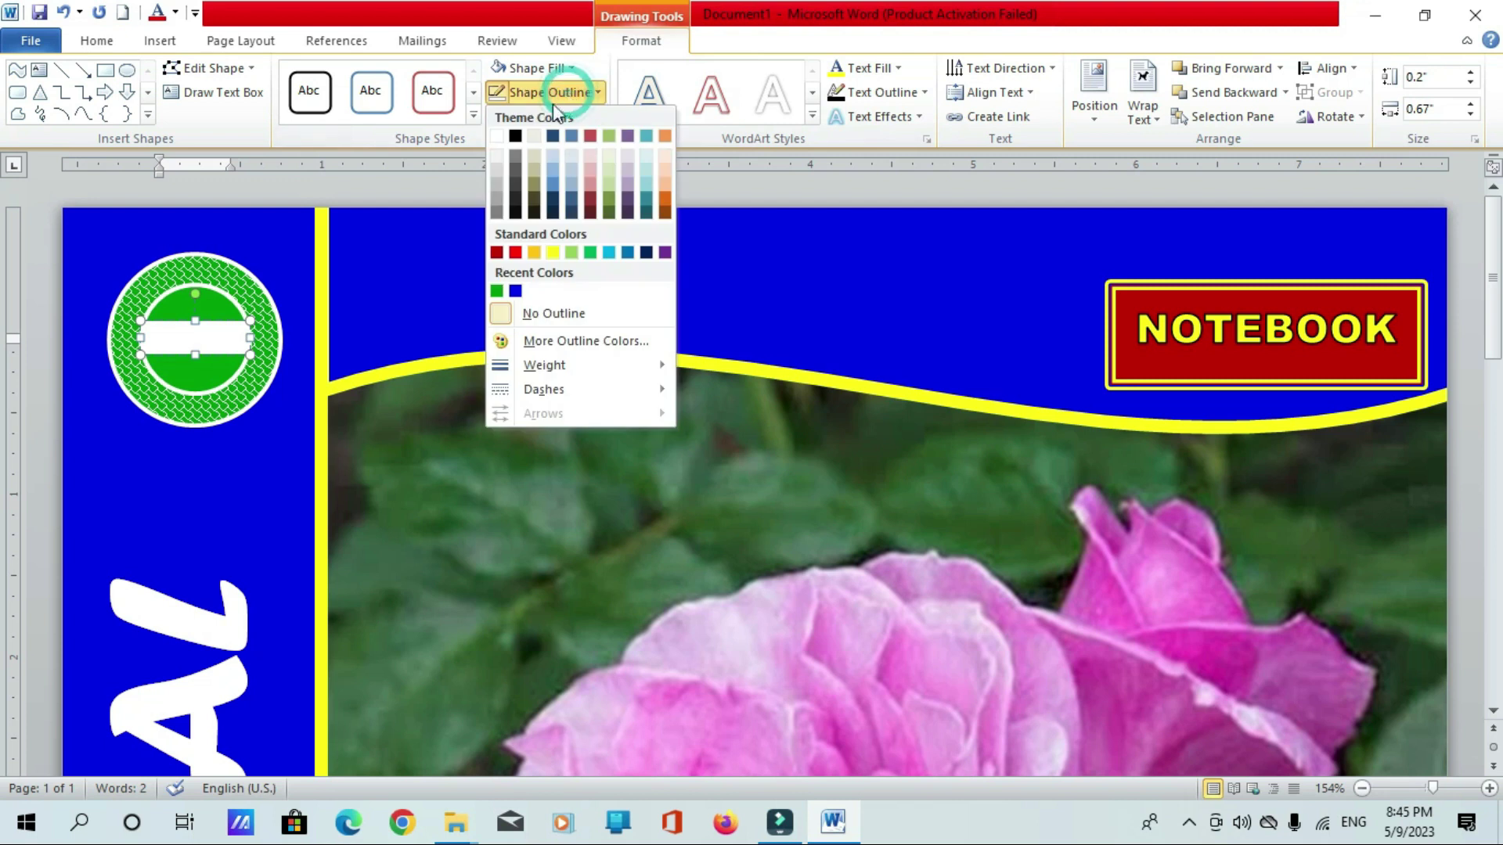
pyautogui.click(513, 136)
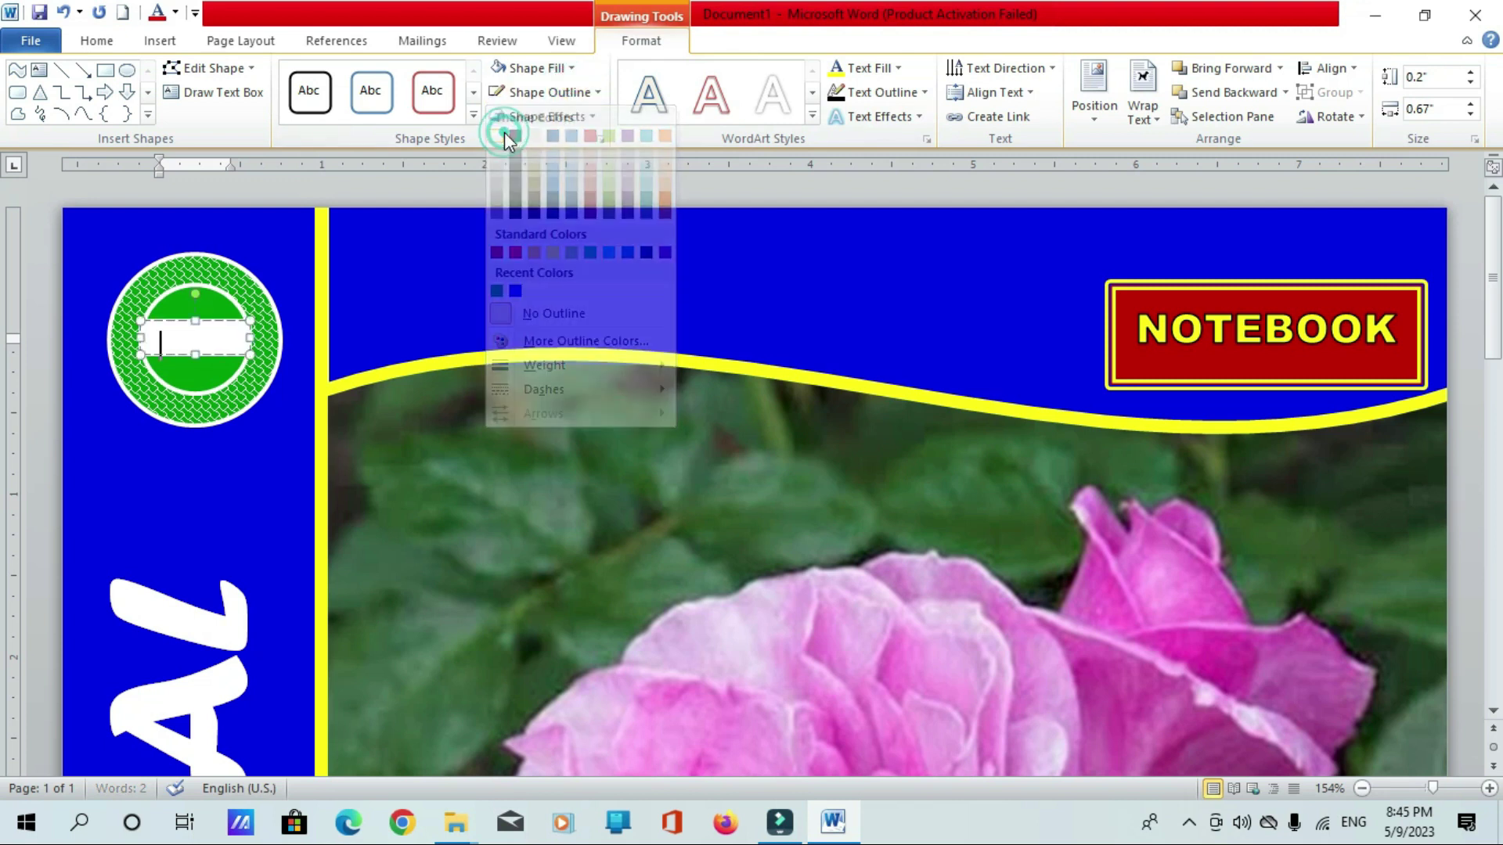
pyautogui.click(559, 68)
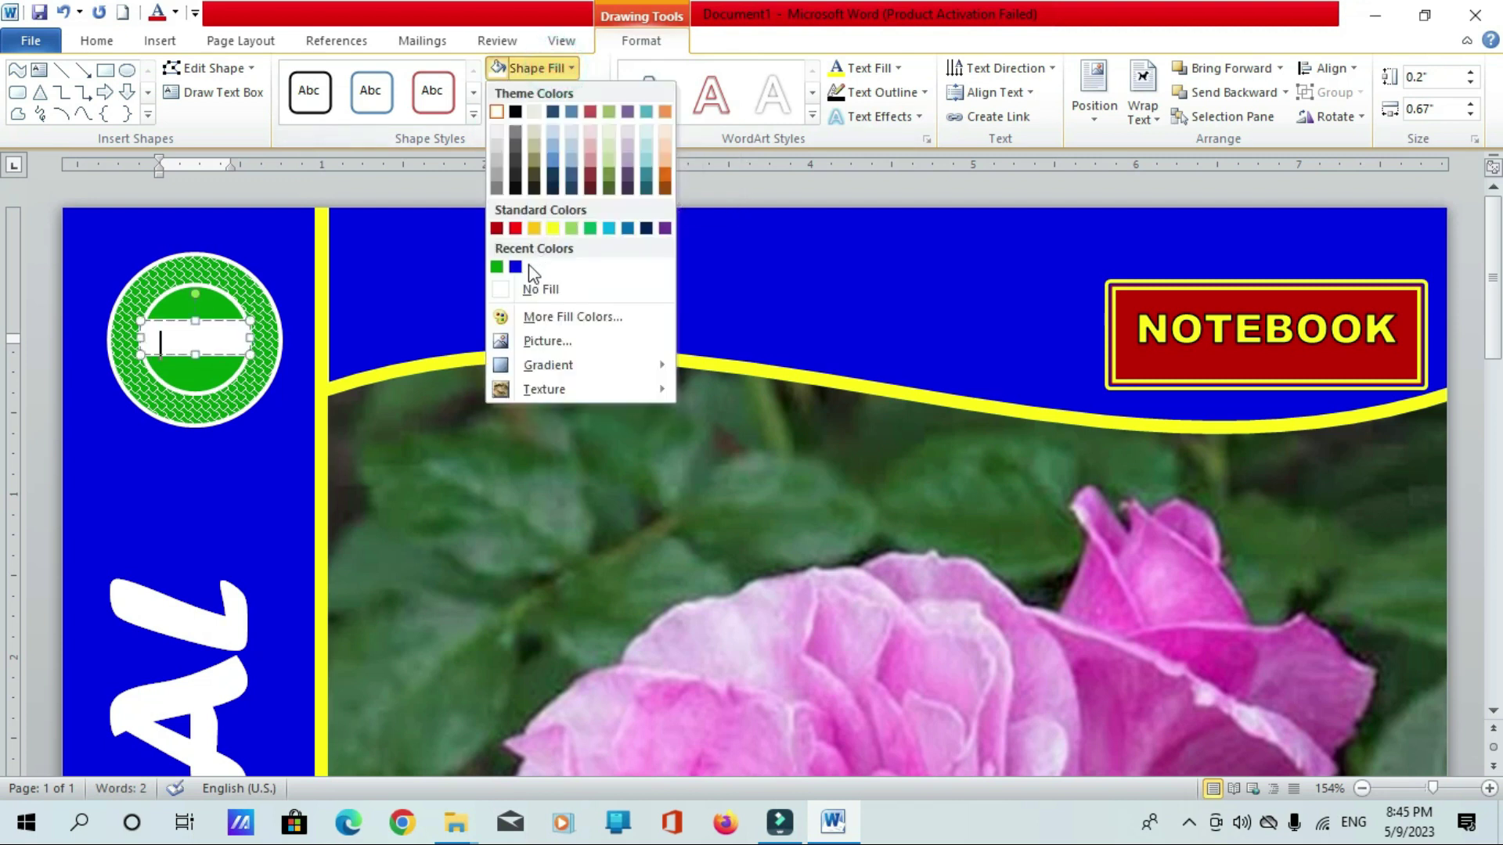
pyautogui.click(496, 266)
# Insert WordArt reading FOREST SAFE and reduce its font size twice
pyautogui.click(160, 41)
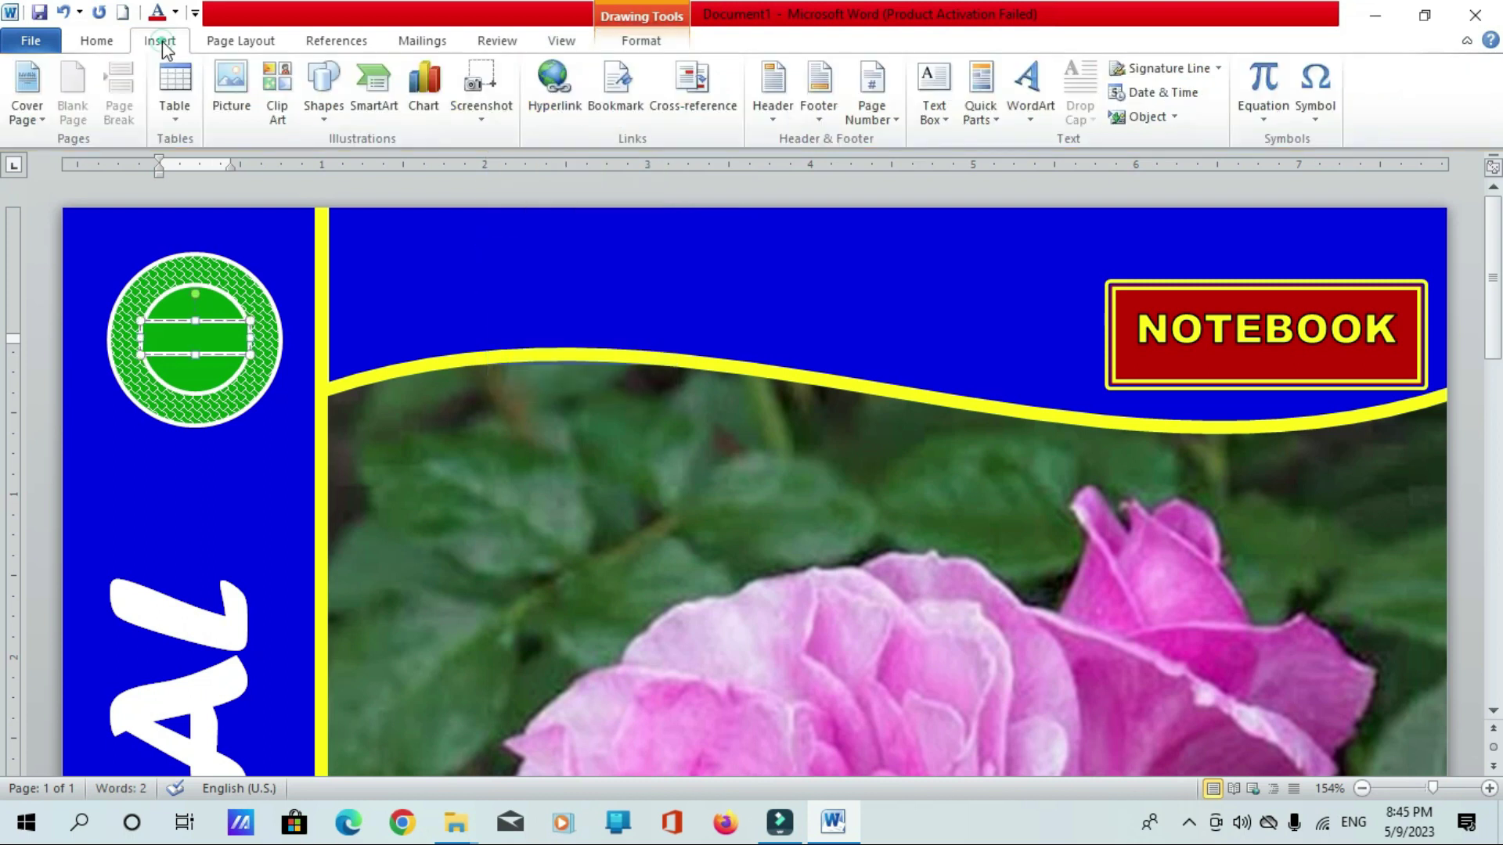
pyautogui.click(1021, 113)
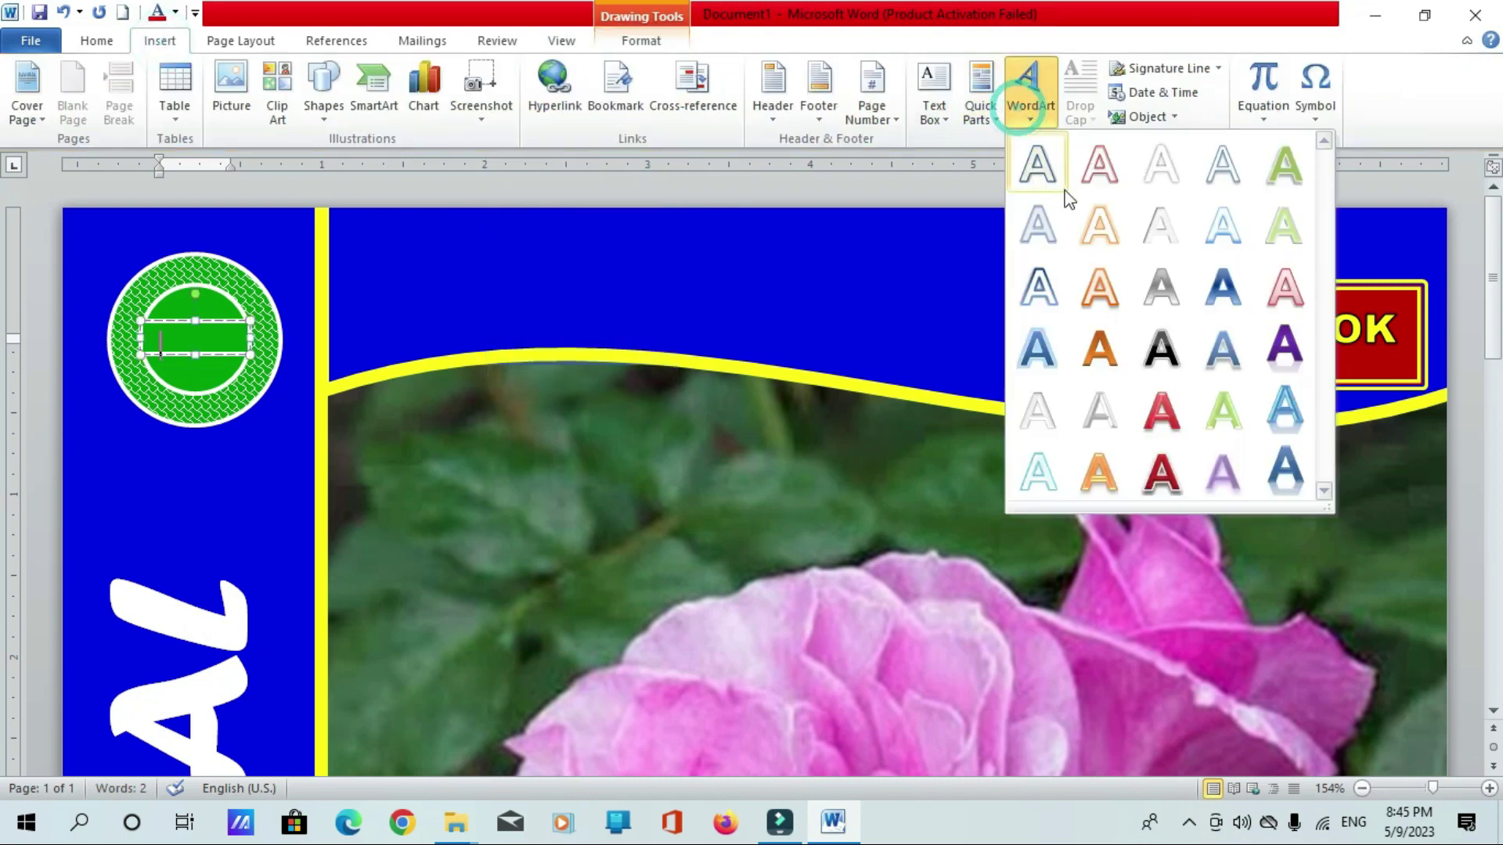
pyautogui.click(1168, 165)
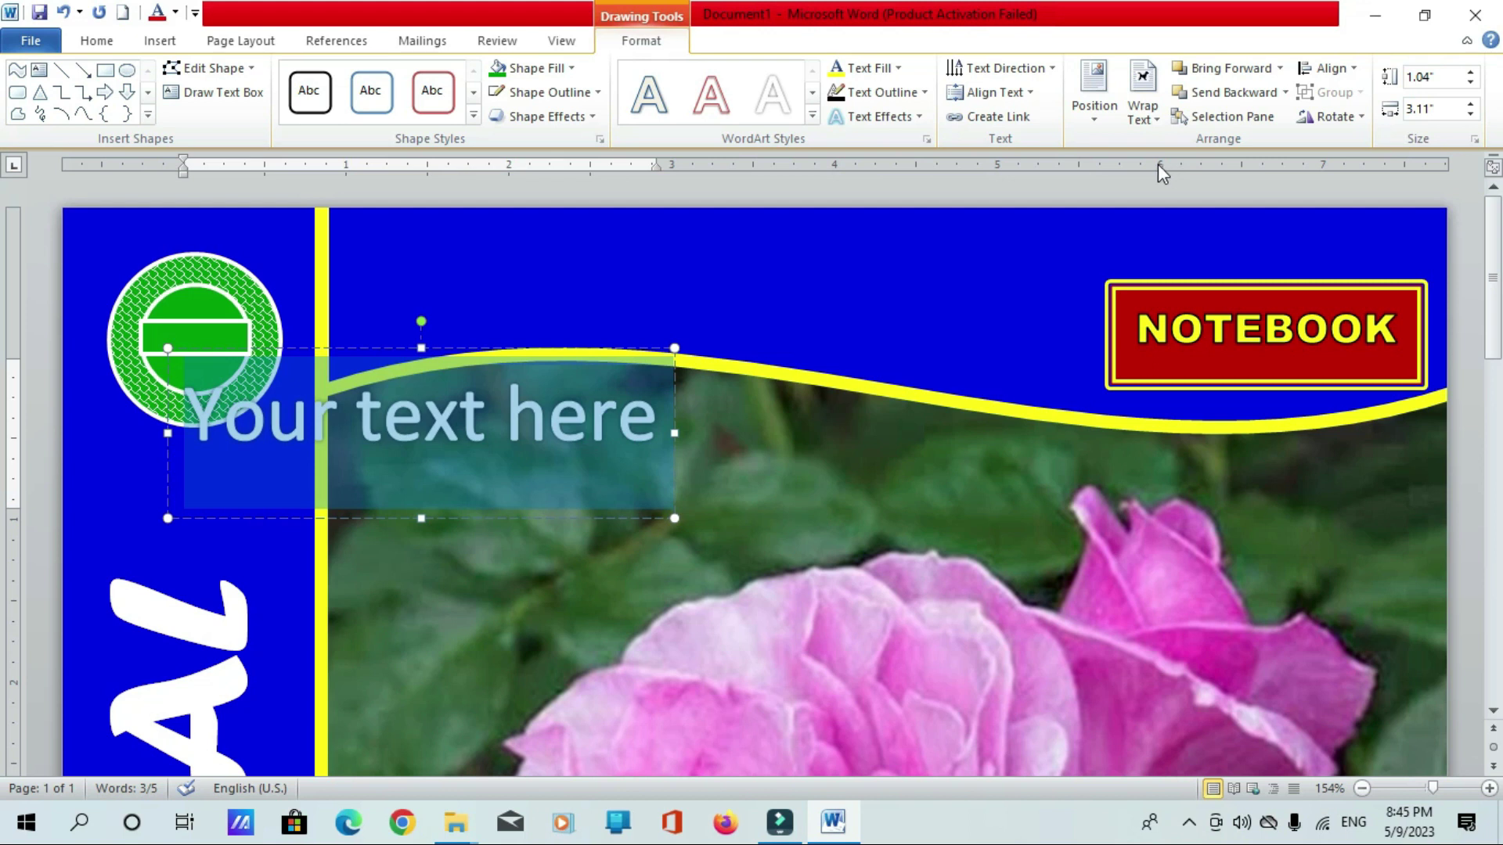
pyautogui.write('FORS')
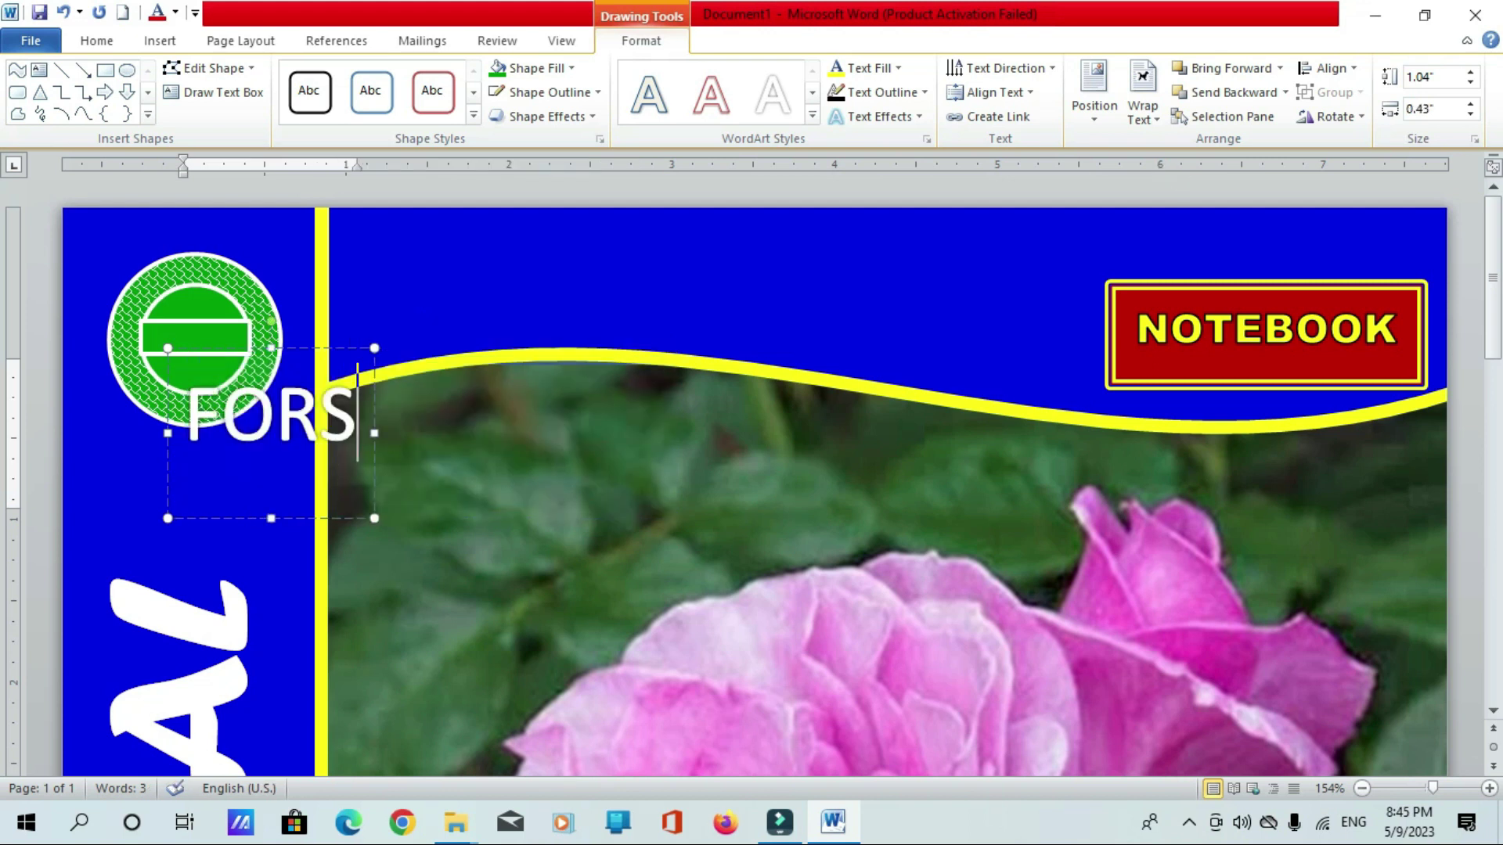
pyautogui.press('BackSpace')
pyautogui.write('EST SAFE')
pyautogui.hotkey('ctrl', 'a')
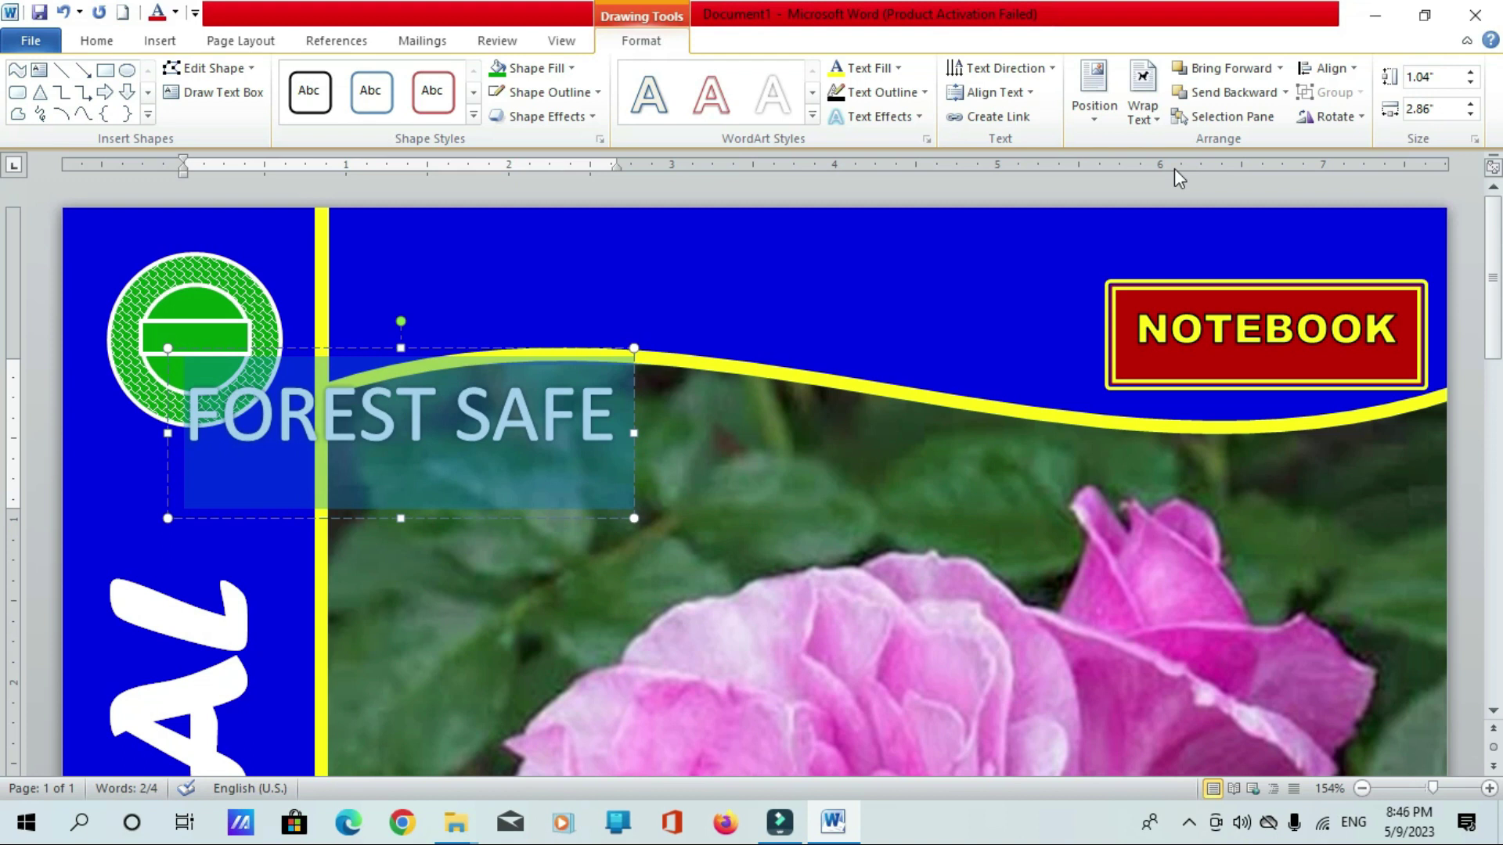
pyautogui.hotkey('ctrl', '[')
pyautogui.hotkey('ctrl', '[')
pyautogui.hotkey('ctrl', '[')
pyautogui.hotkey('ctrl', '[')
pyautogui.hotkey('ctrl', '[')
pyautogui.hotkey('ctrl', '[')
pyautogui.hotkey('ctrl', '[')
pyautogui.hotkey('ctrl', '[')
pyautogui.hotkey('ctrl', '[')
pyautogui.hotkey('ctrl', '[')
pyautogui.hotkey('ctrl', '[')
pyautogui.hotkey('ctrl', '[')
pyautogui.hotkey('ctrl', '[')
pyautogui.hotkey('ctrl', '[')
pyautogui.hotkey('ctrl', '[')
pyautogui.hotkey('ctrl', '[')
pyautogui.hotkey('ctrl', '[')
pyautogui.hotkey('ctrl', '[')
pyautogui.hotkey('ctrl', '[')
pyautogui.hotkey('ctrl', '[')
pyautogui.hotkey('ctrl', '[')
pyautogui.hotkey('ctrl', '[')
pyautogui.hotkey('ctrl', '[')
pyautogui.hotkey('ctrl', '[')
pyautogui.hotkey('ctrl', '[')
pyautogui.hotkey('ctrl', '[')
pyautogui.hotkey('ctrl', '[')
pyautogui.hotkey('ctrl', '[')
pyautogui.hotkey('ctrl', '[')
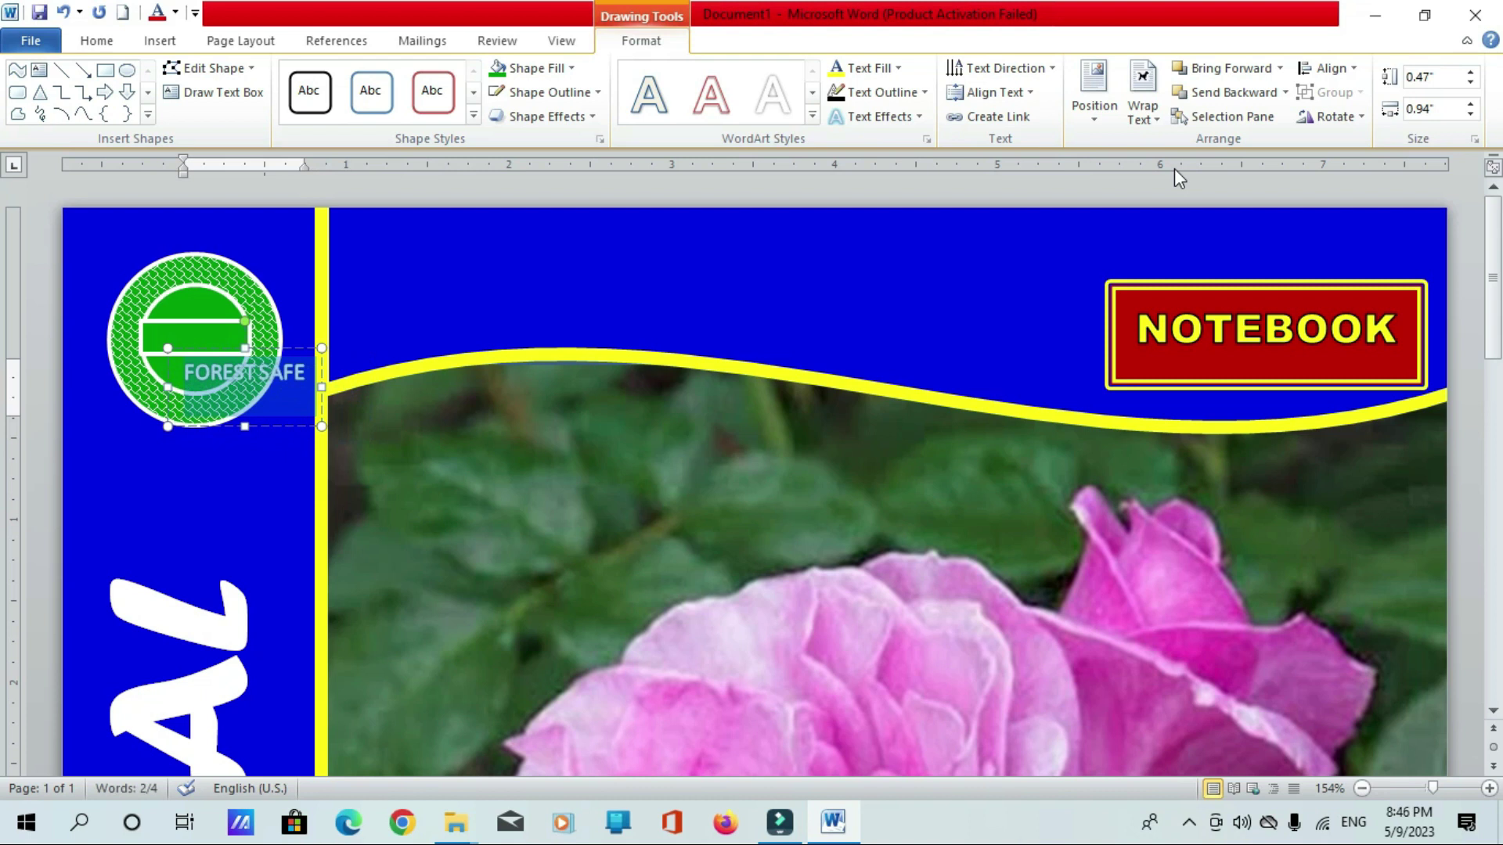
pyautogui.hotkey('ctrl', '[')
pyautogui.hotkey('ctrl', '[')
pyautogui.hotkey('ctrl', '[')
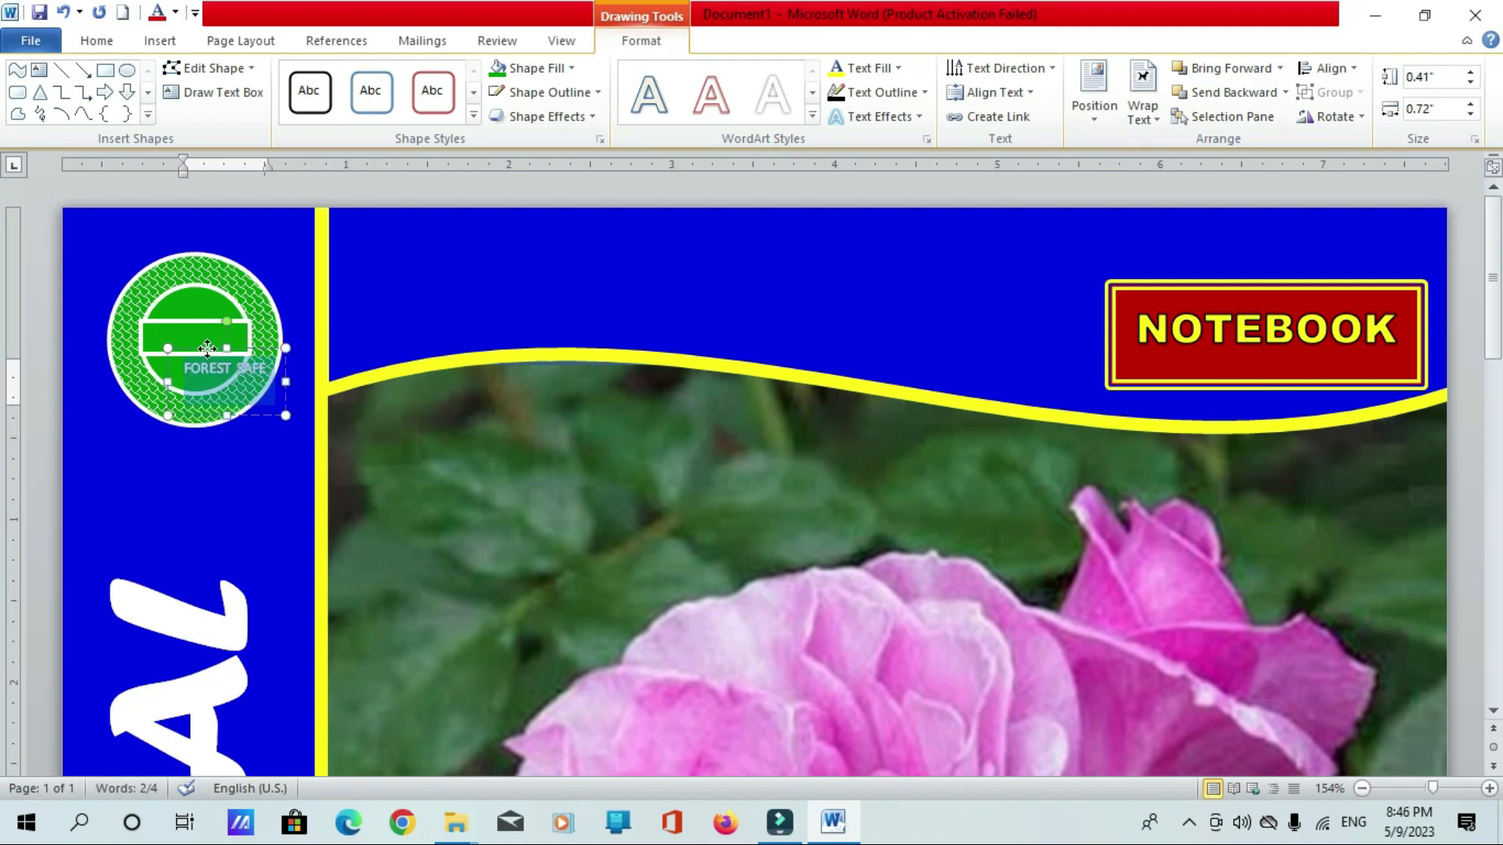
# Position FOREST SAFE on the band inside the circle, fine-tuning its size and placement
pyautogui.moveTo(206, 348); pyautogui.dragTo(185, 327)
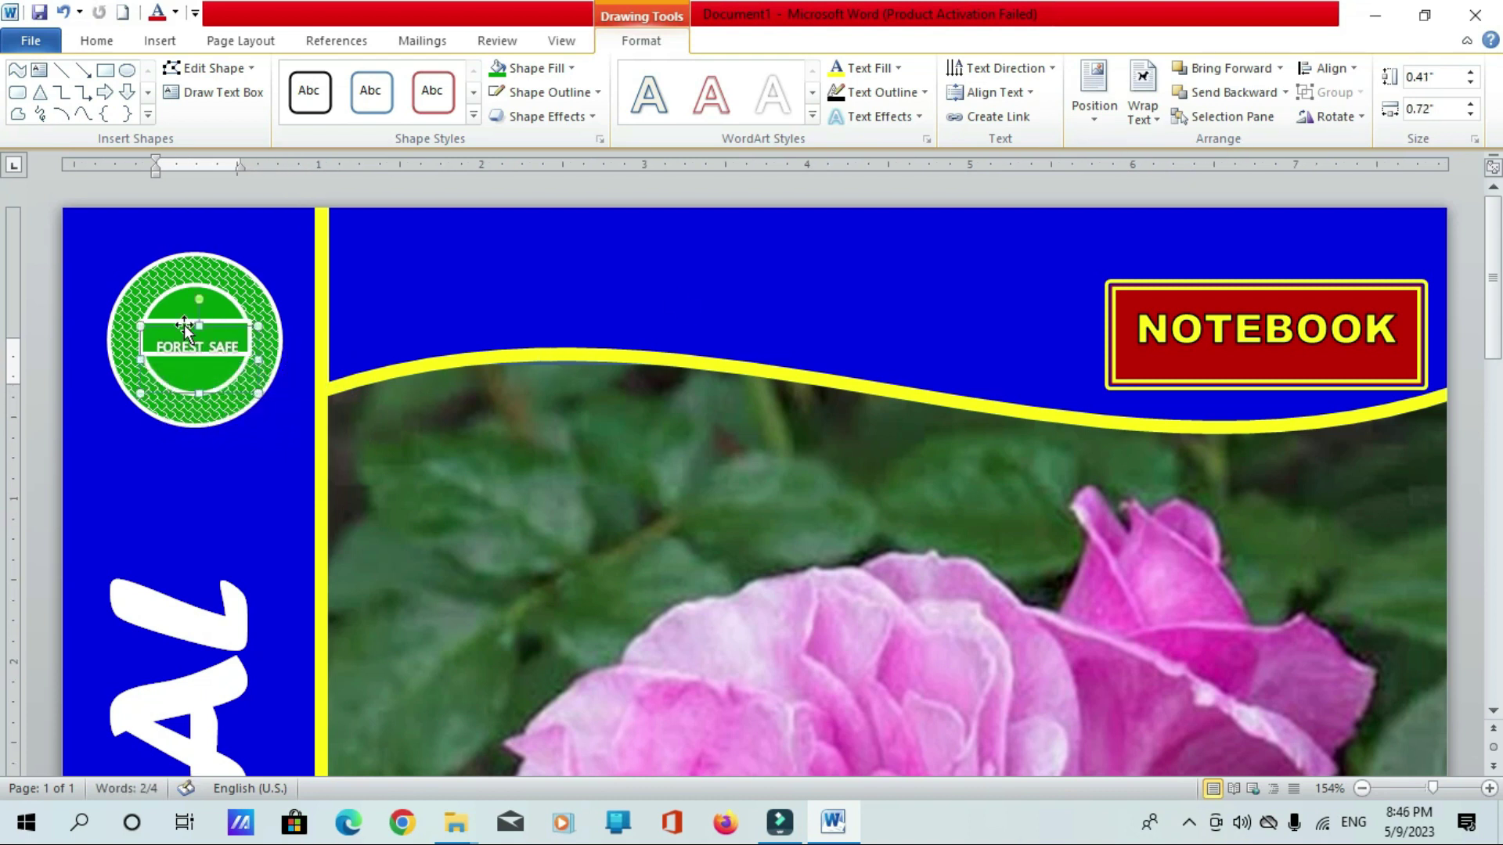
pyautogui.click(185, 326)
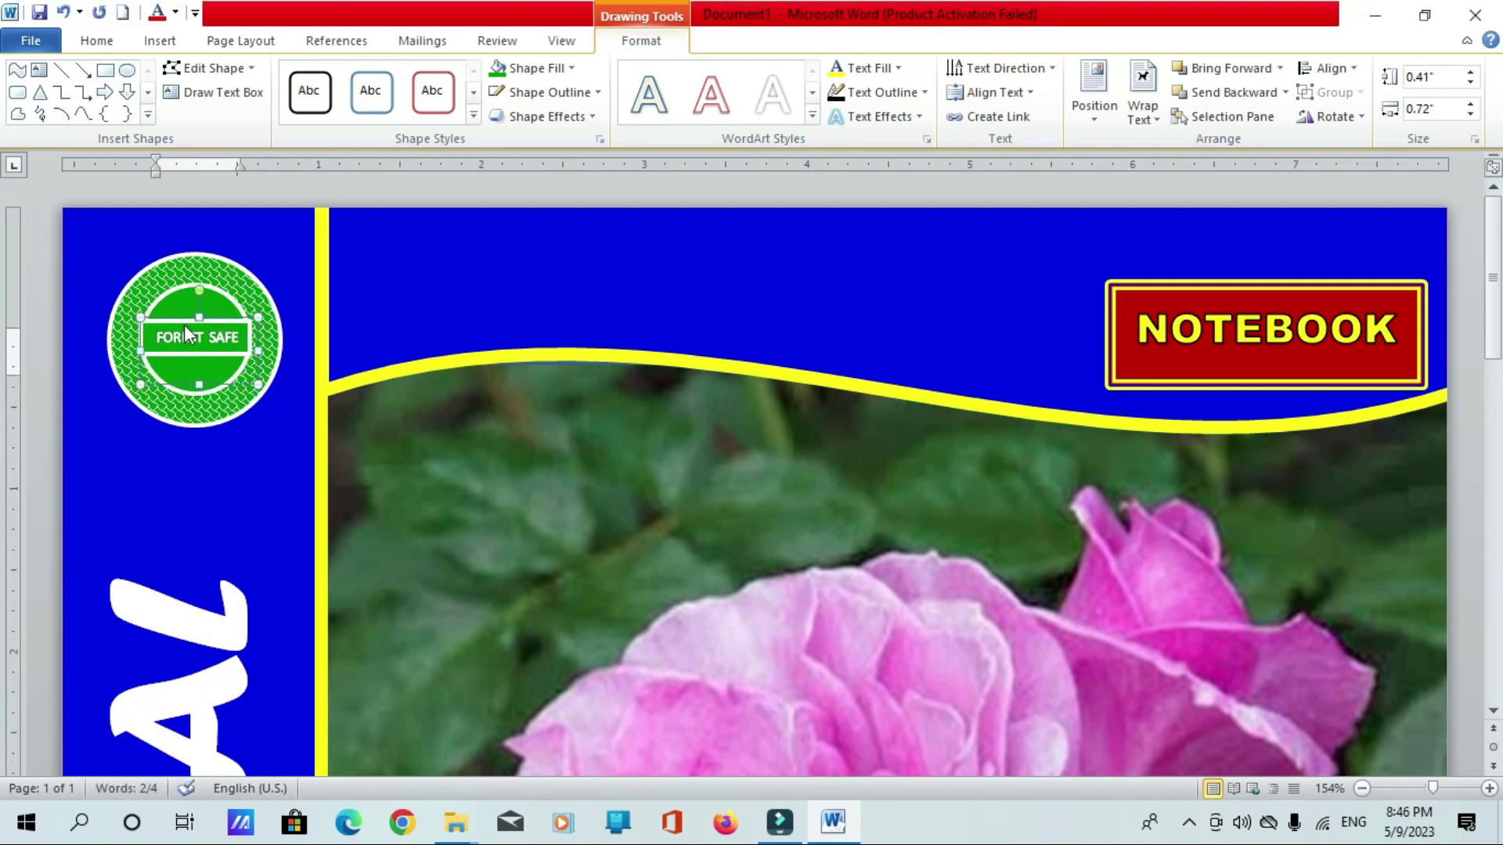
pyautogui.hotkey('ctrl', 'shift', '.')
pyautogui.hotkey('ctrl', 'shift', '.')
pyautogui.hotkey('ctrl', 'shift', ',')
pyautogui.hotkey('ctrl', 'Left')
pyautogui.hotkey('ctrl', 'Left')
pyautogui.hotkey('ctrl', 'Left')
pyautogui.hotkey('ctrl', 'Left')
pyautogui.hotkey('ctrl', 'Left')
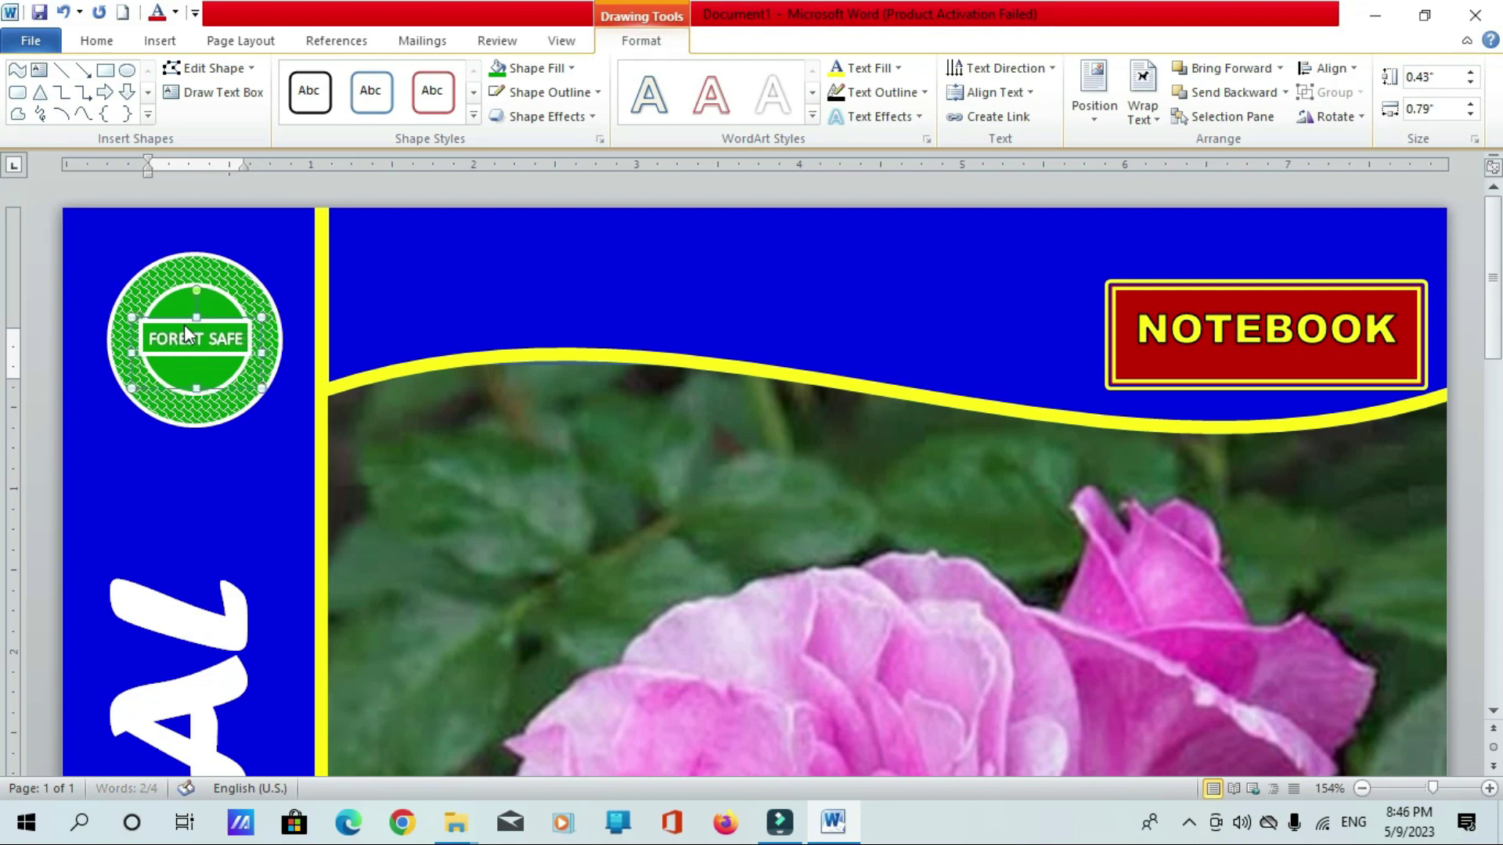
pyautogui.click(421, 255)
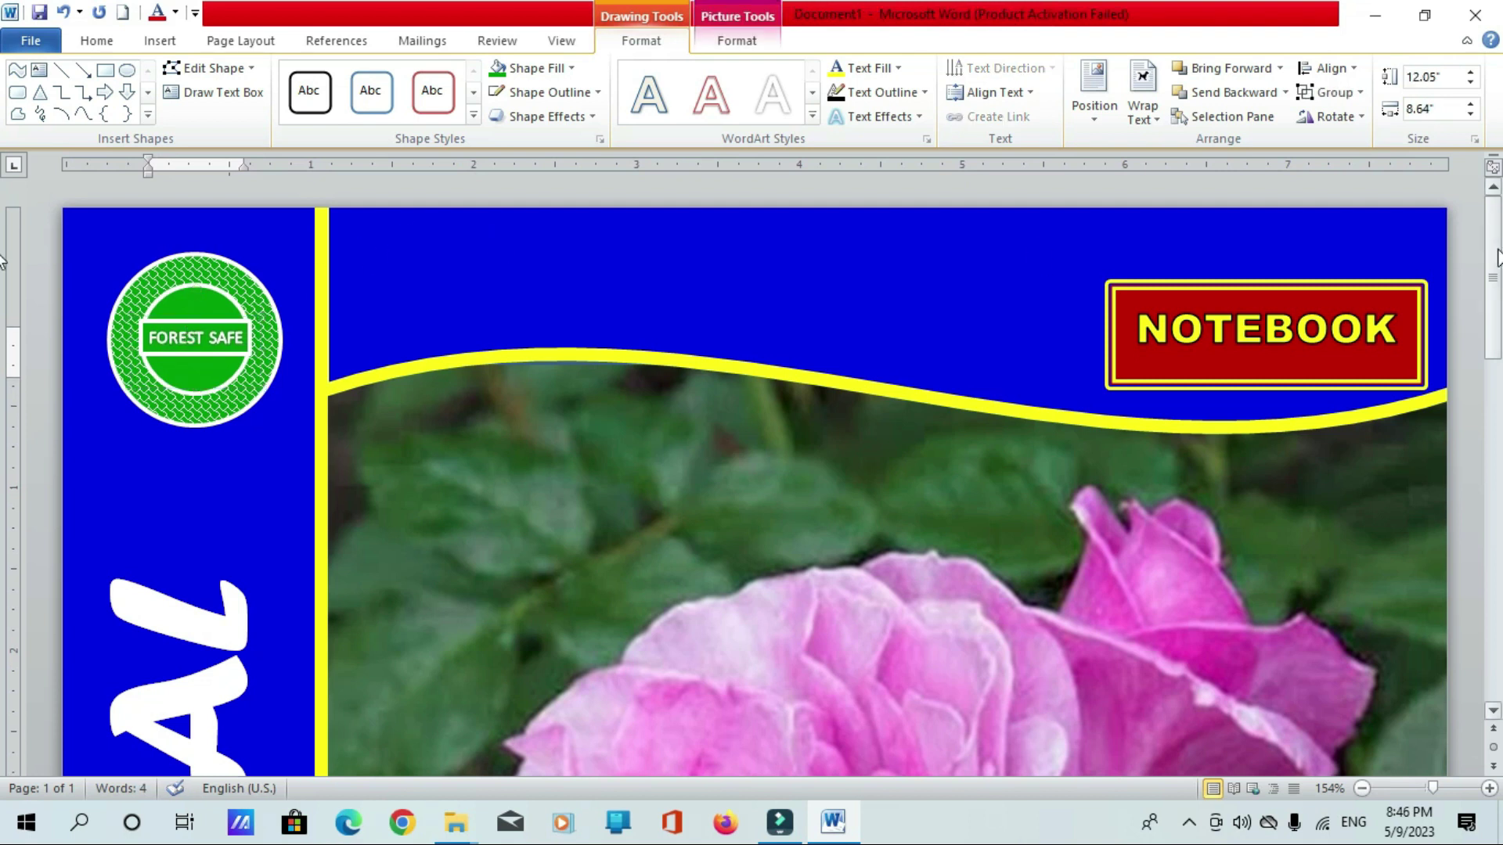
# Draw a small dark green diamond above the lower yellow wave at right and duplicate it
pyautogui.moveTo(1493, 235); pyautogui.dragTo(1499, 656)
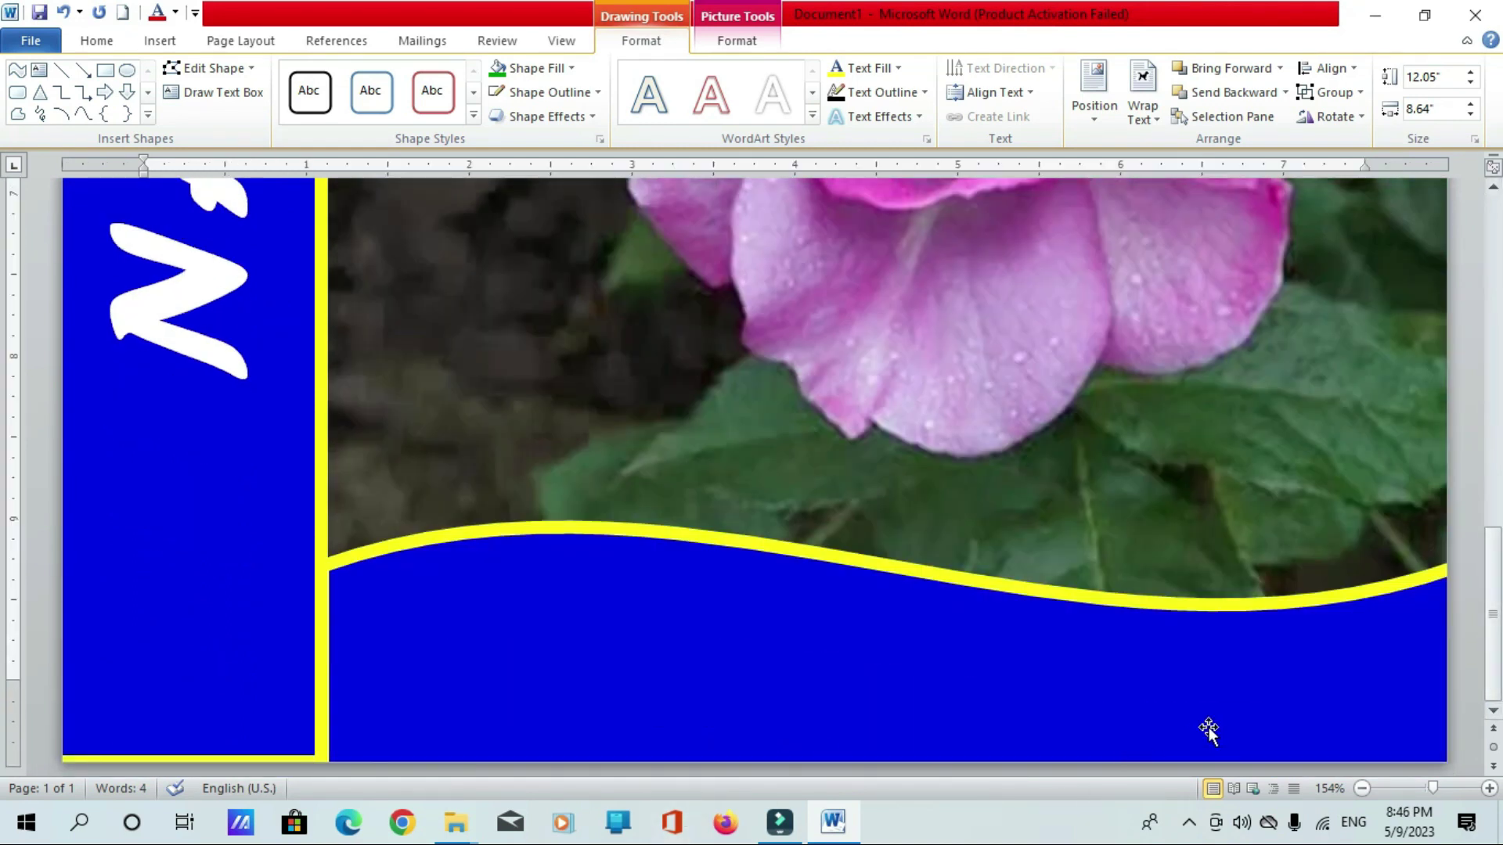
pyautogui.click(147, 114)
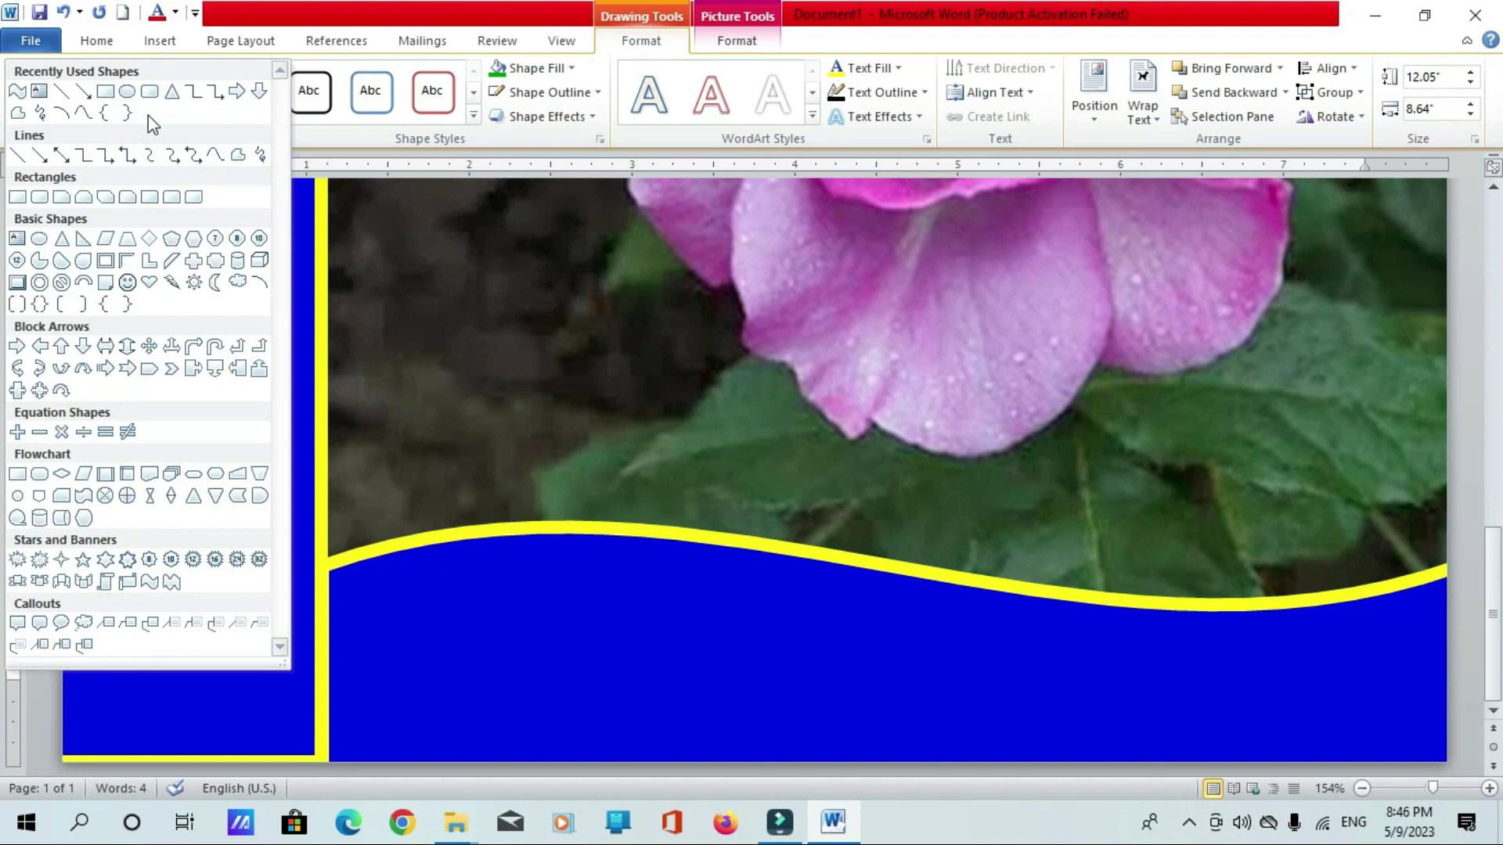
pyautogui.click(149, 238)
pyautogui.click(159, 41)
pyautogui.click(323, 94)
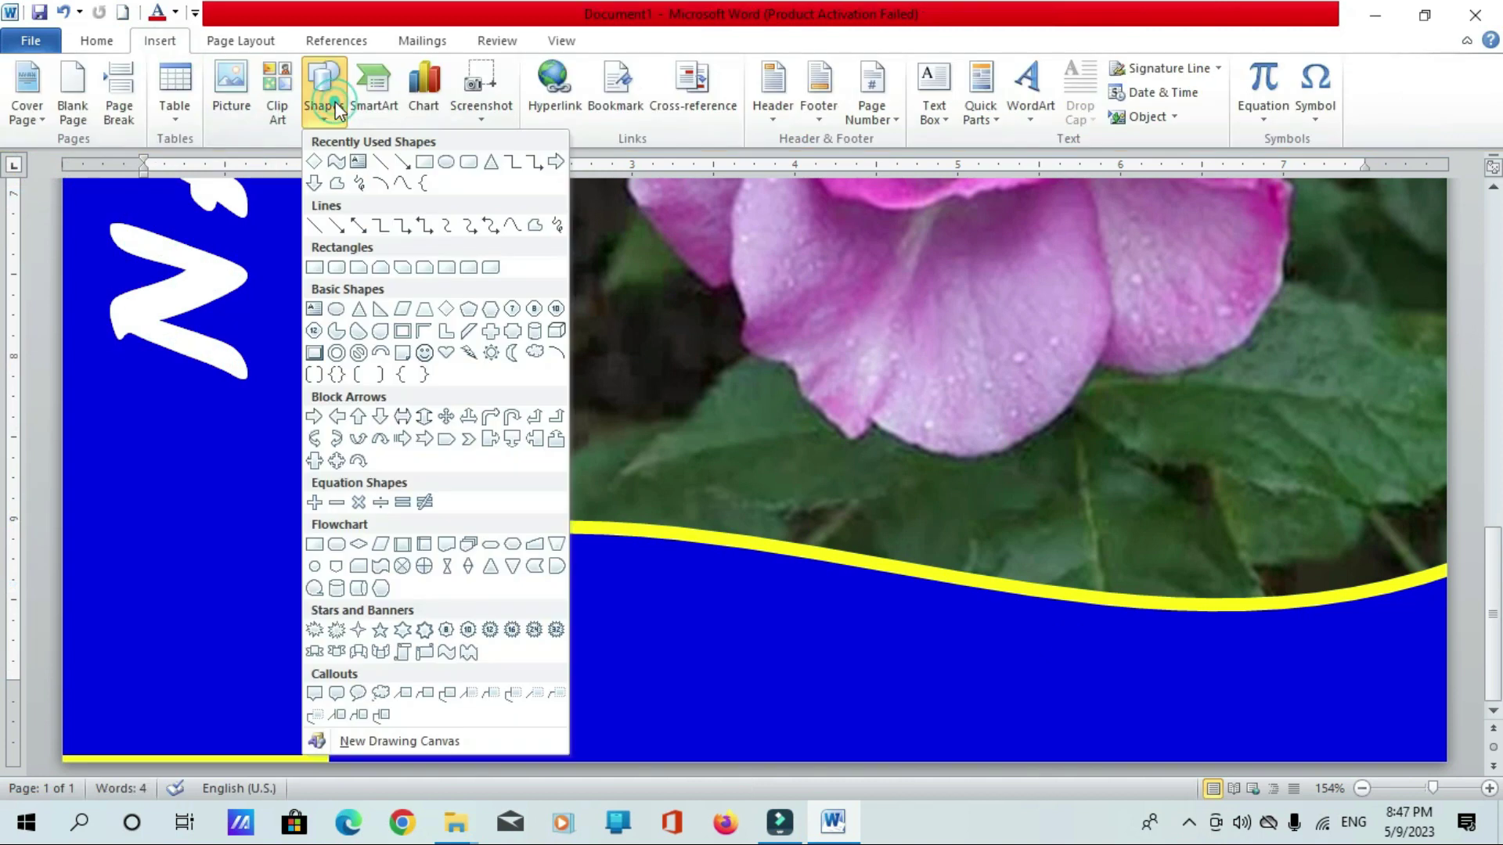
pyautogui.click(310, 156)
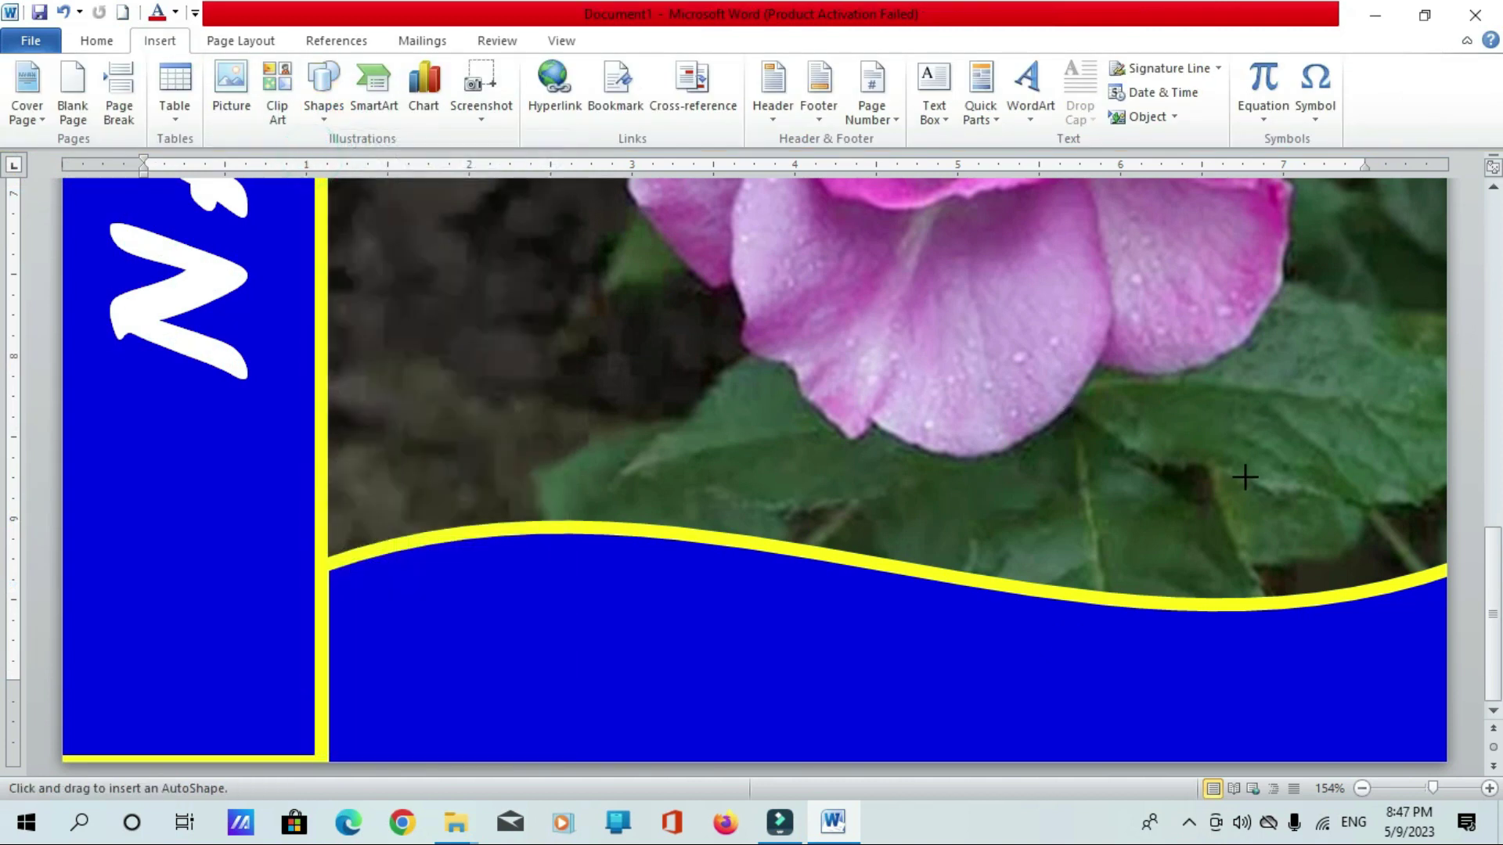
pyautogui.moveTo(1257, 512); pyautogui.dragTo(1336, 579)
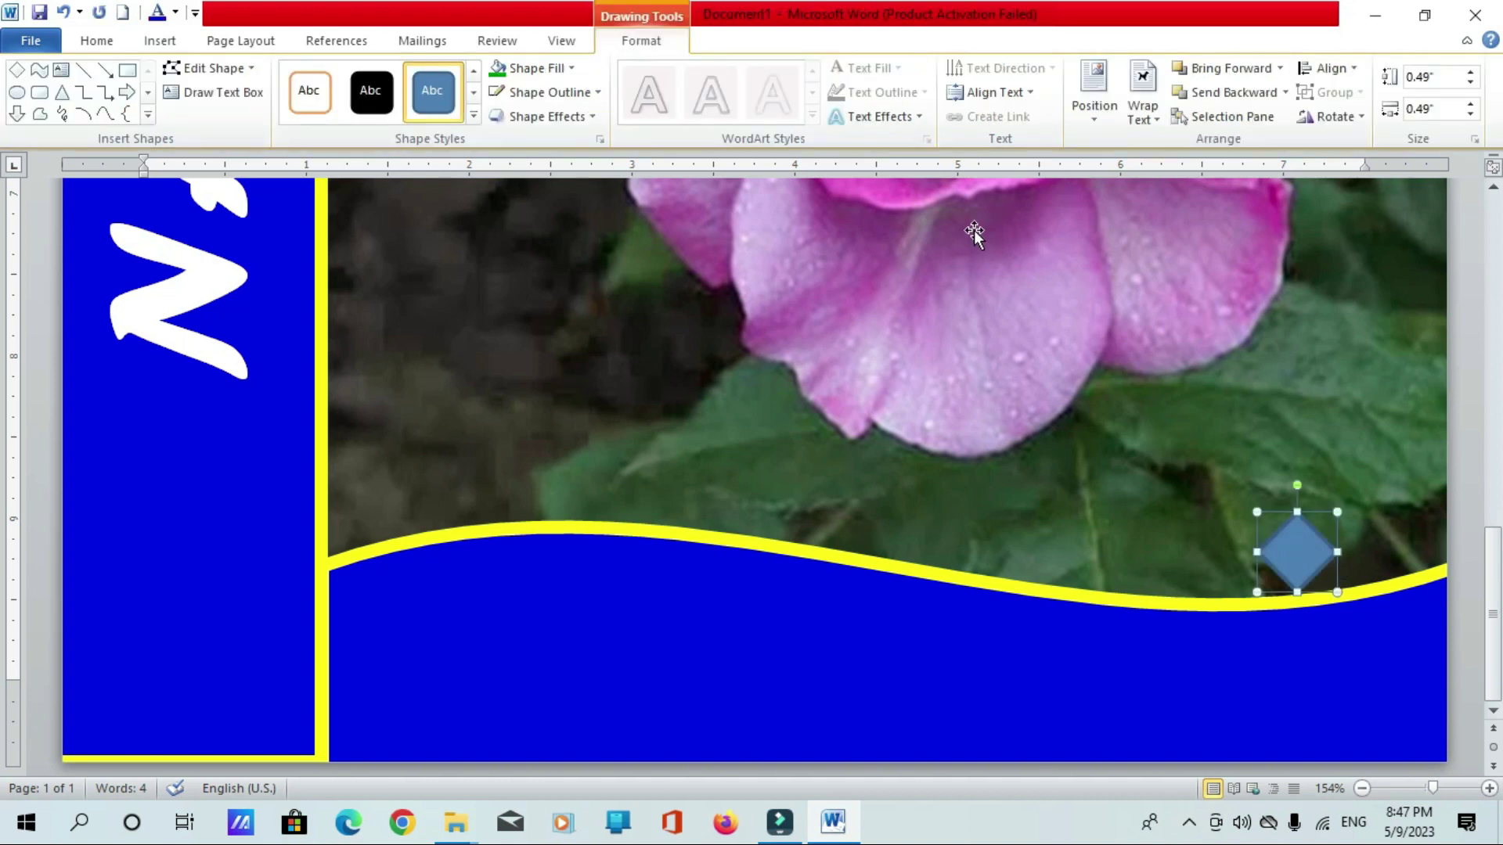
pyautogui.click(572, 68)
pyautogui.click(496, 267)
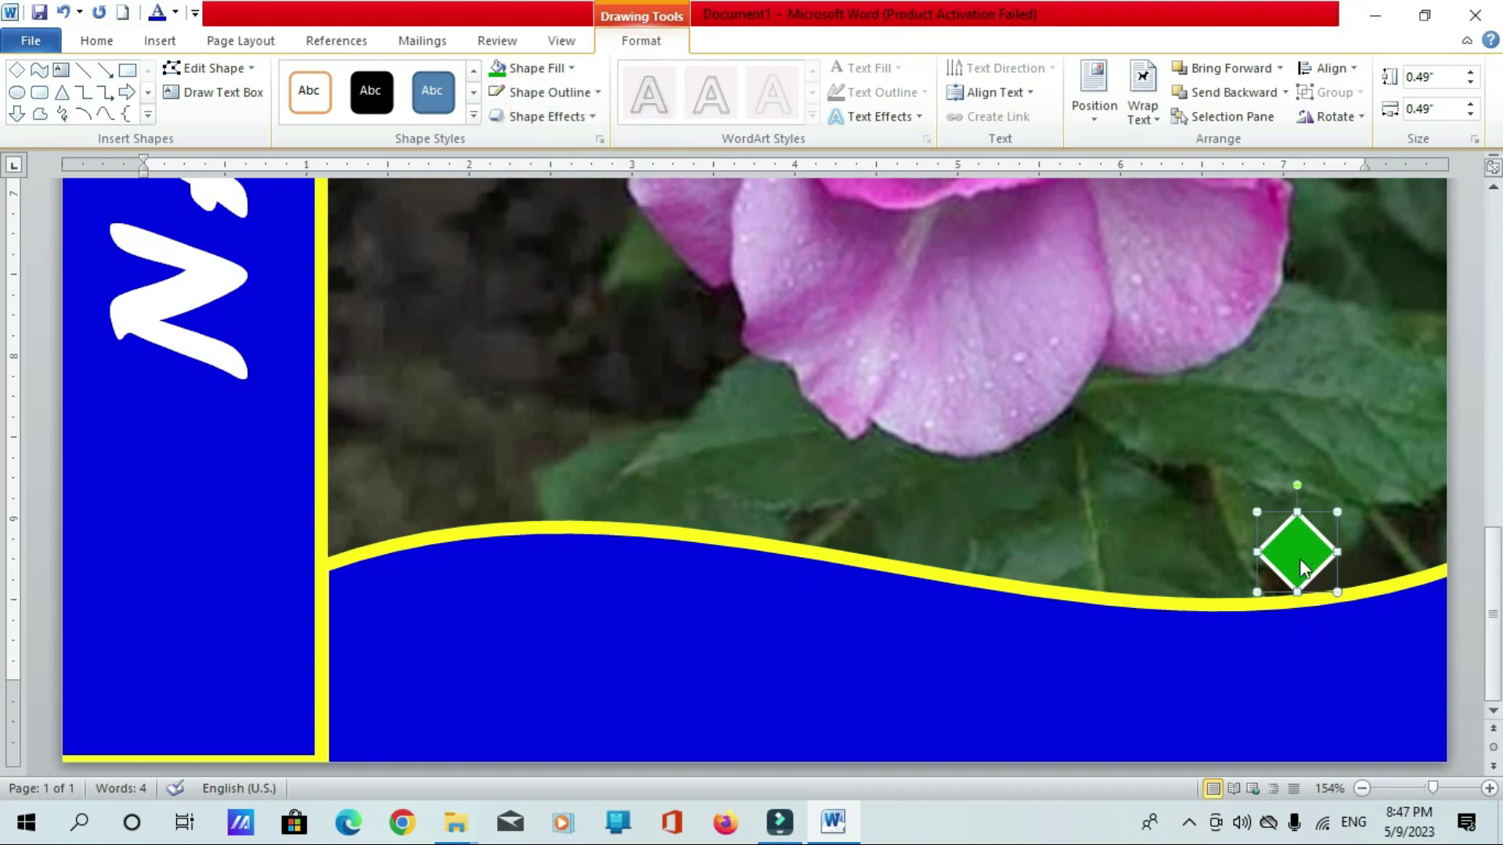
pyautogui.hotkey('ctrl', 'c')
pyautogui.hotkey('ctrl', 'v')
# Move the diamond copy down-left, colour it red, and give it a bevel
pyautogui.moveTo(1299, 562); pyautogui.dragTo(1242, 598)
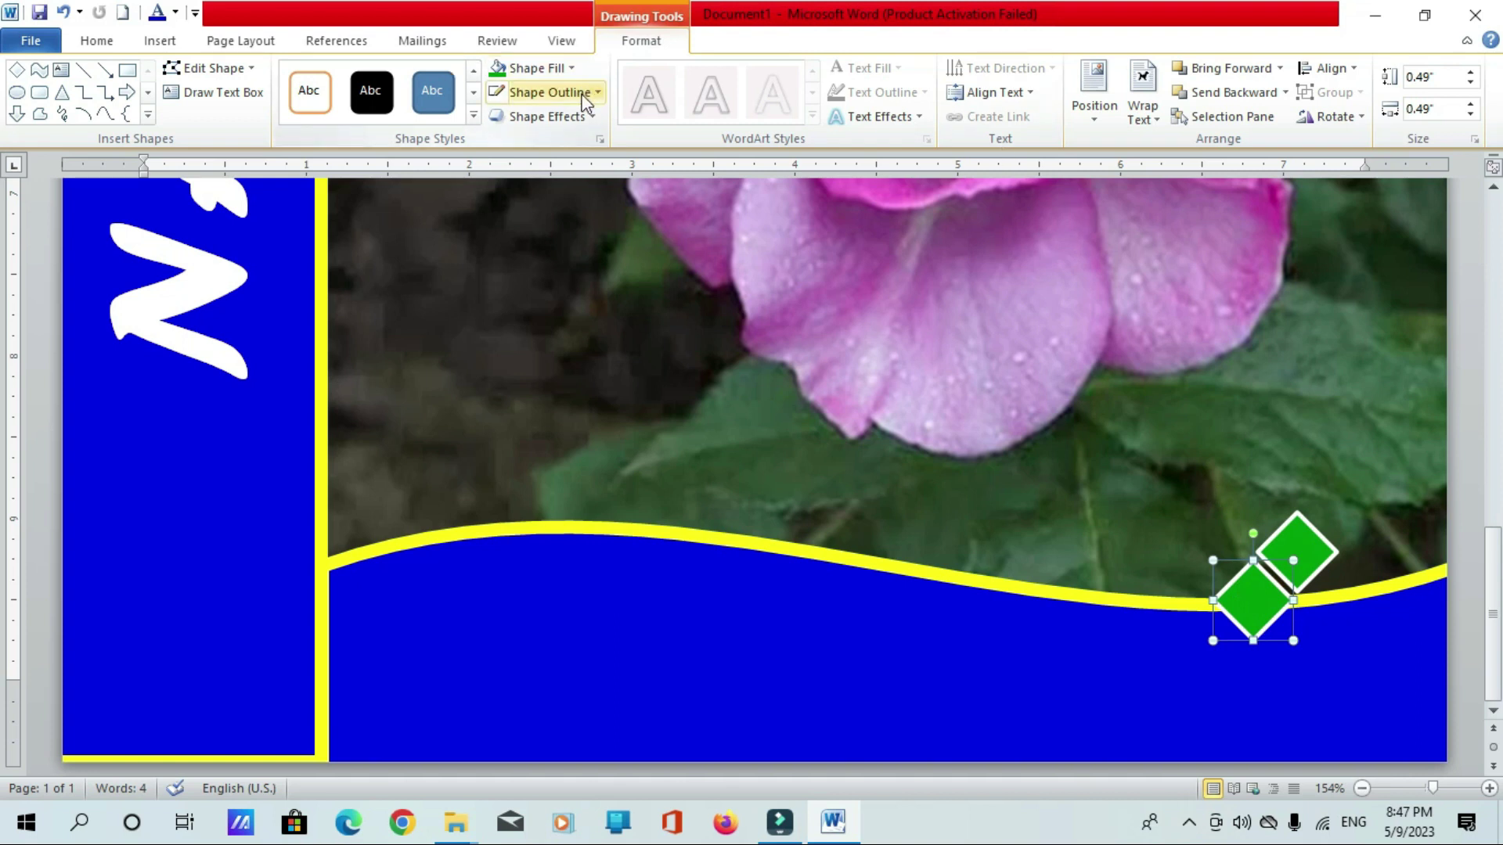
pyautogui.click(574, 70)
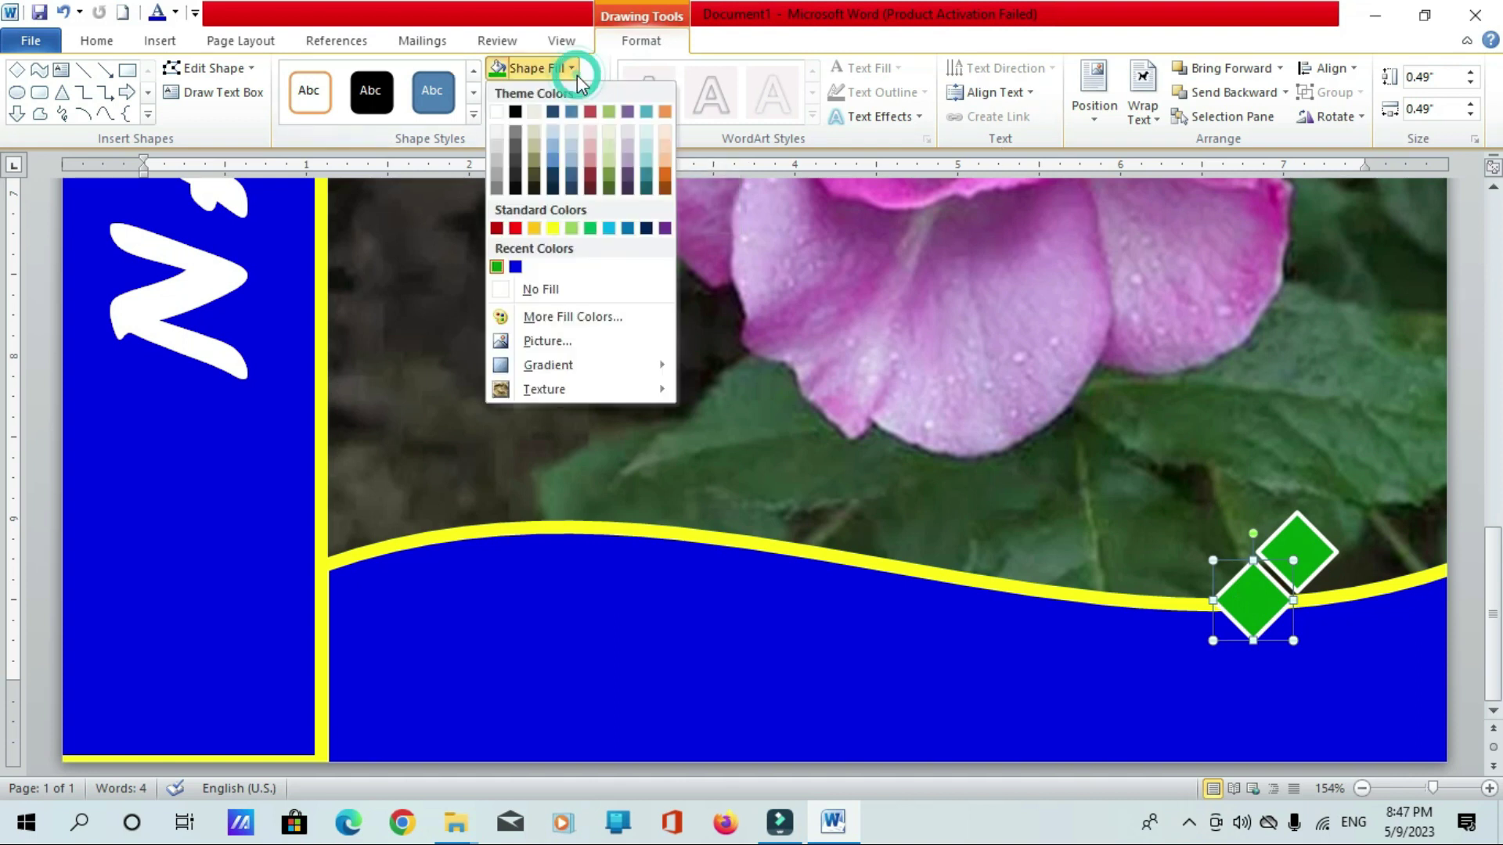
pyautogui.click(516, 228)
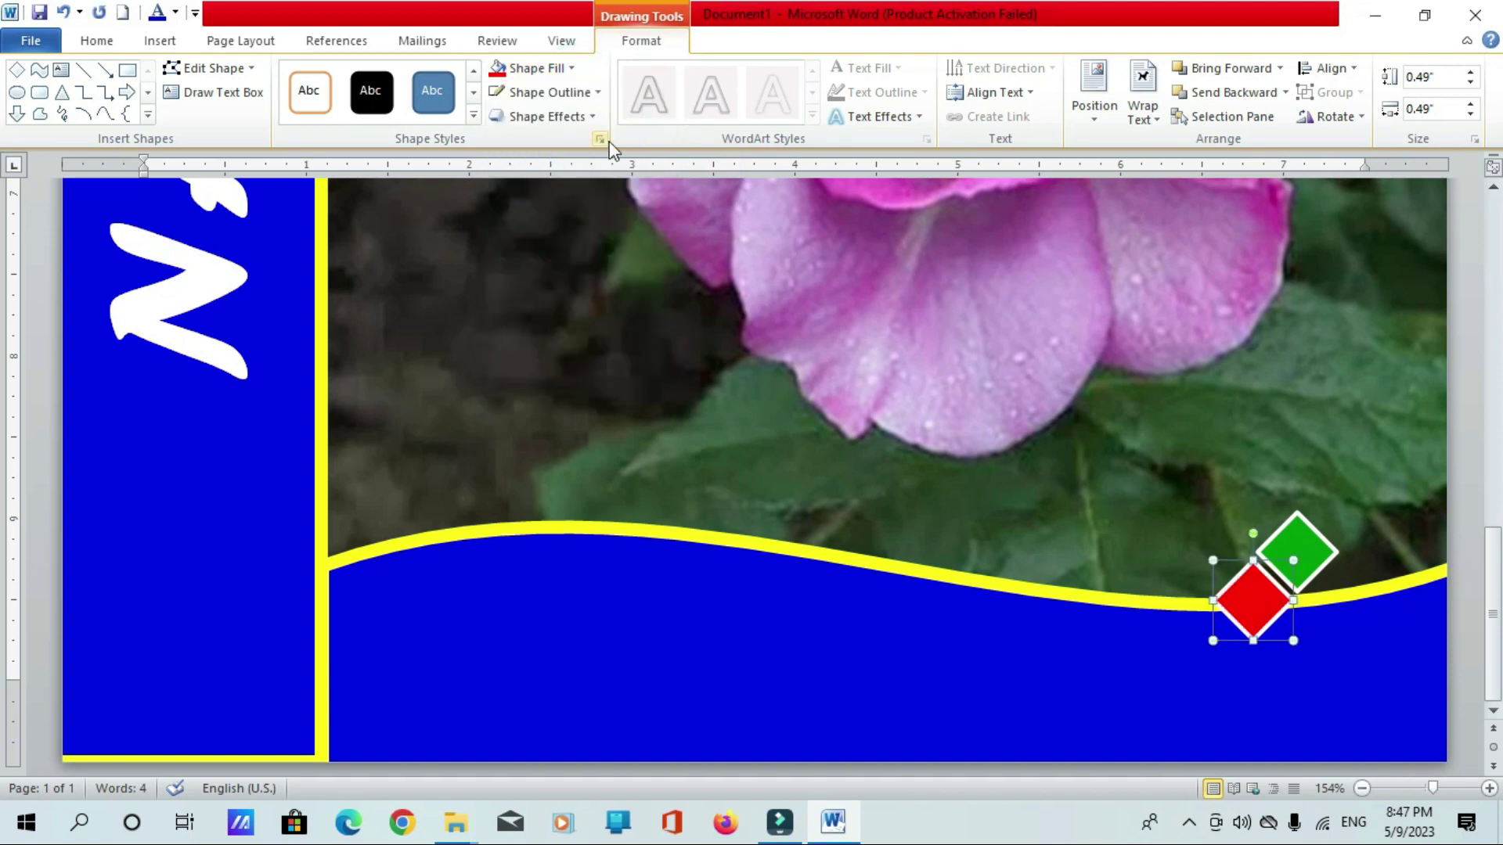
pyautogui.click(592, 119)
pyautogui.moveTo(552, 401)
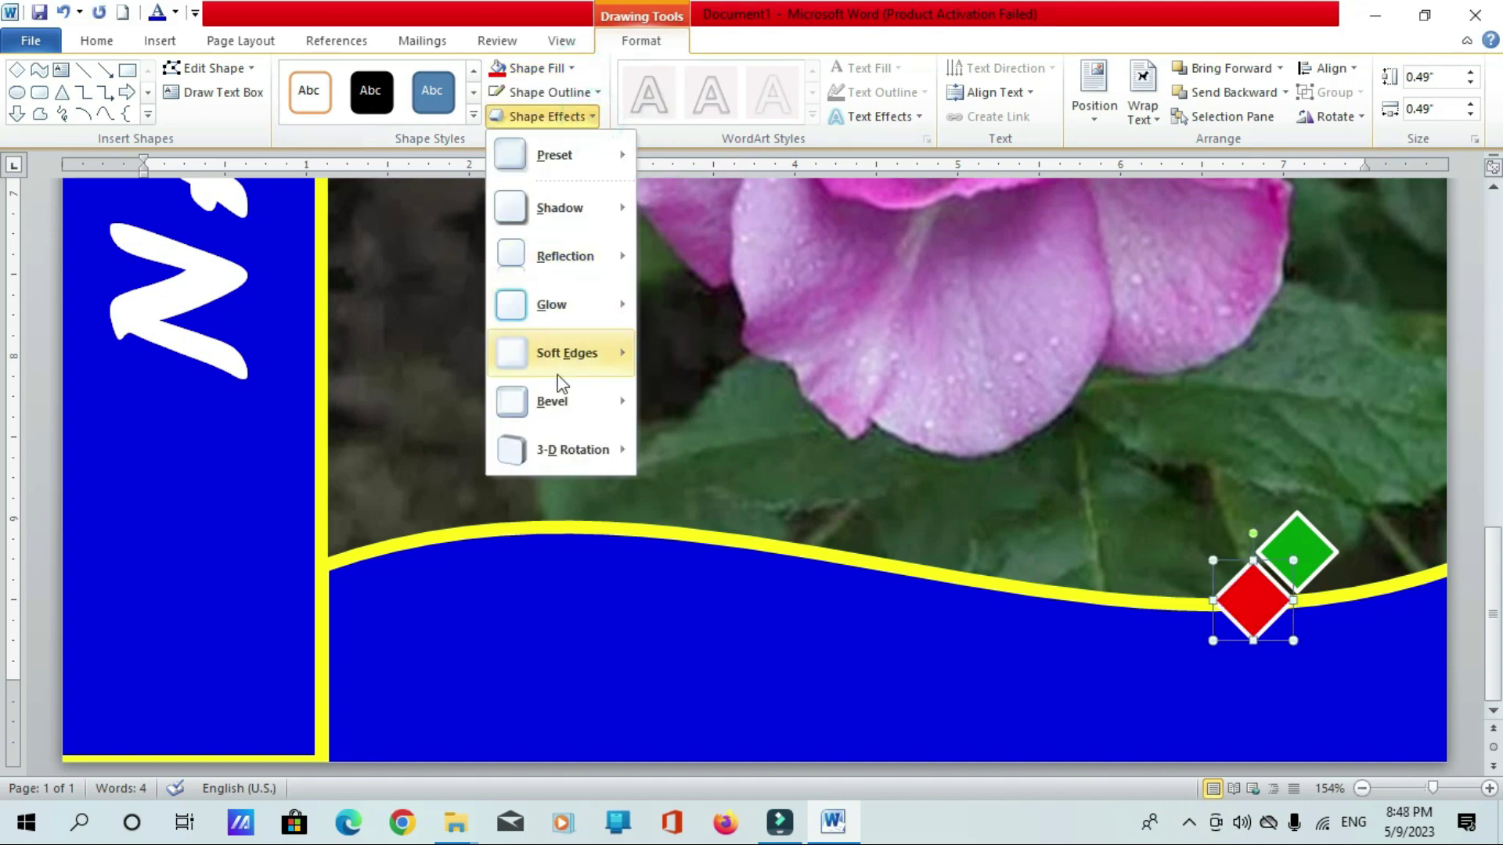
pyautogui.click(657, 512)
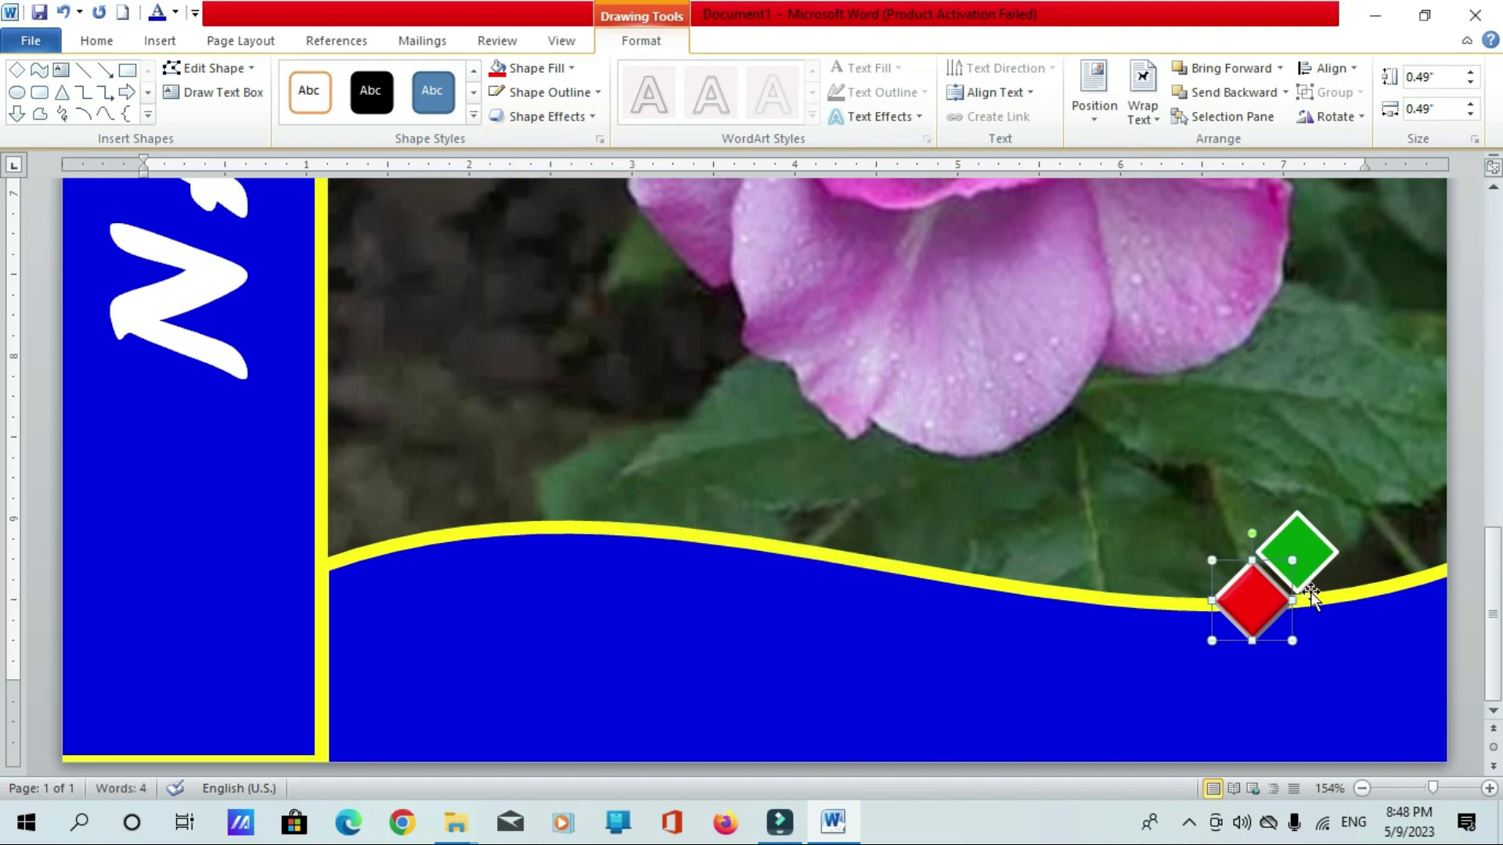
# Apply the first bevel preset to the green diamond, then duplicate the red diamond
pyautogui.click(1315, 554)
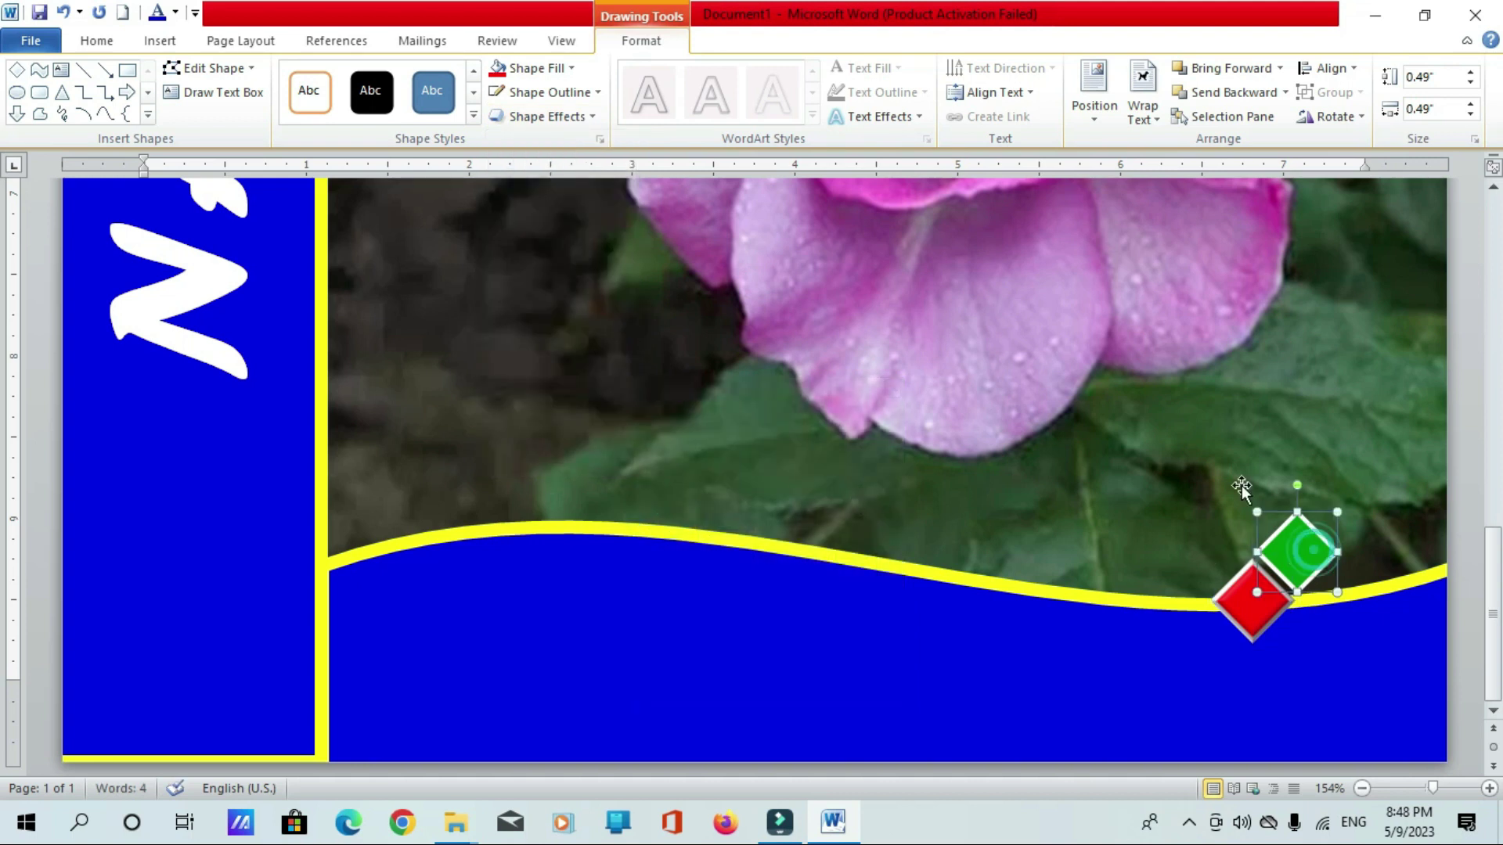
pyautogui.click(595, 118)
pyautogui.moveTo(551, 401)
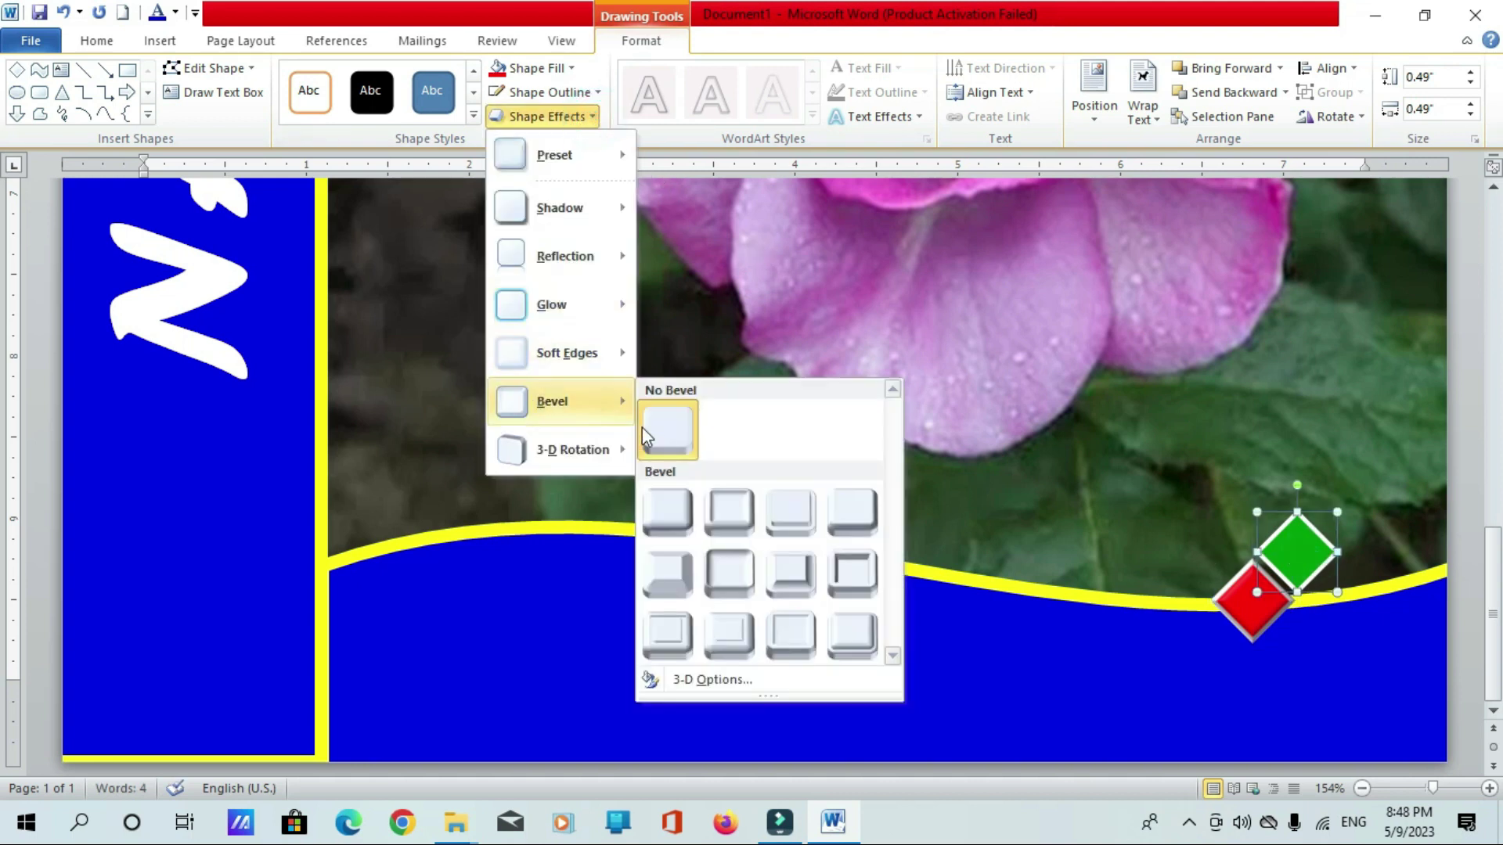
pyautogui.click(667, 508)
pyautogui.click(1260, 624)
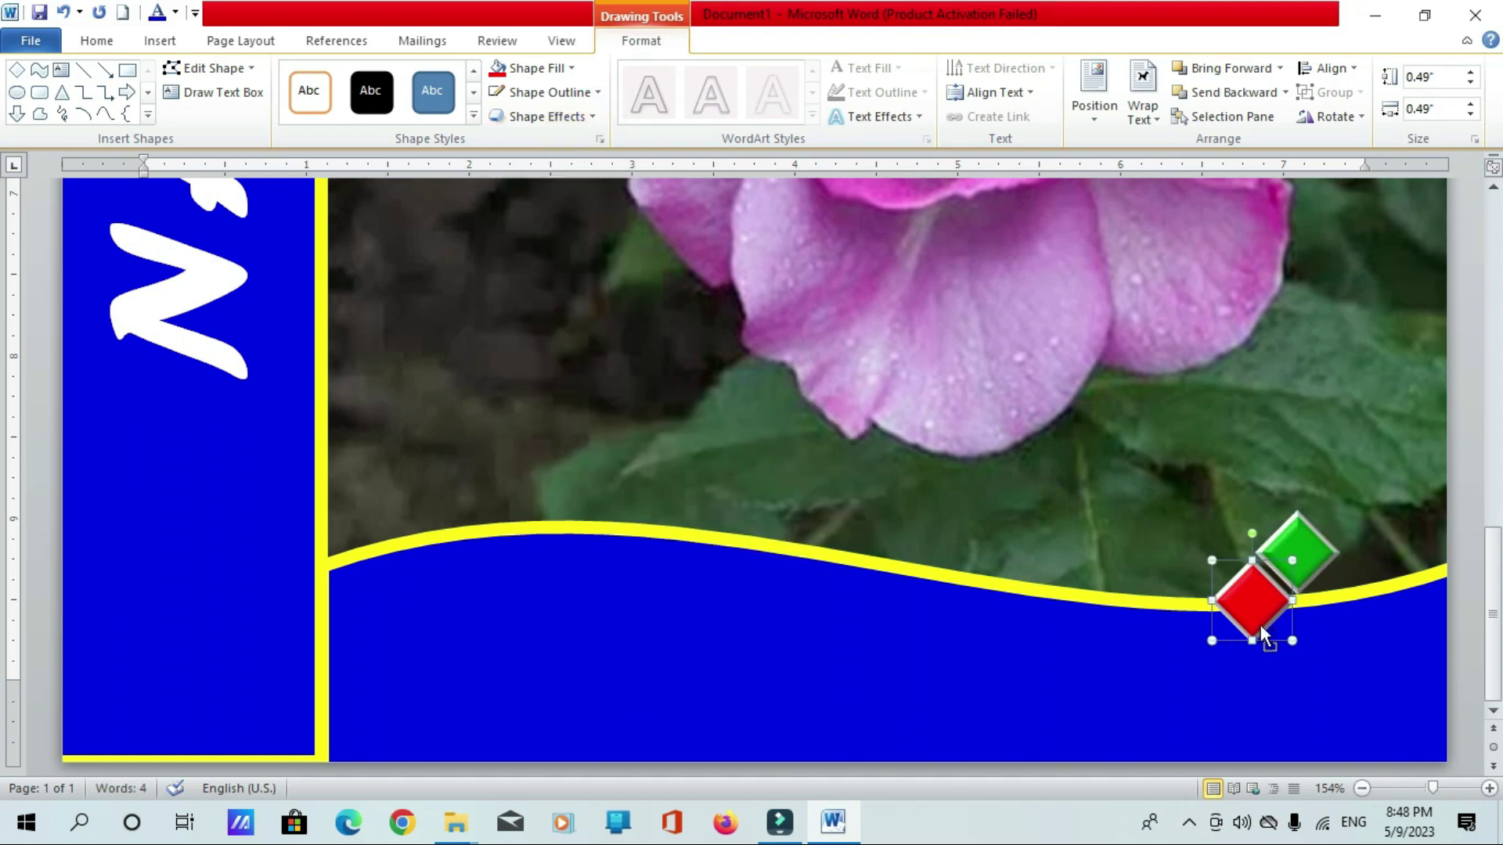
pyautogui.hotkey('ctrl', 'c')
pyautogui.hotkey('ctrl', 'v')
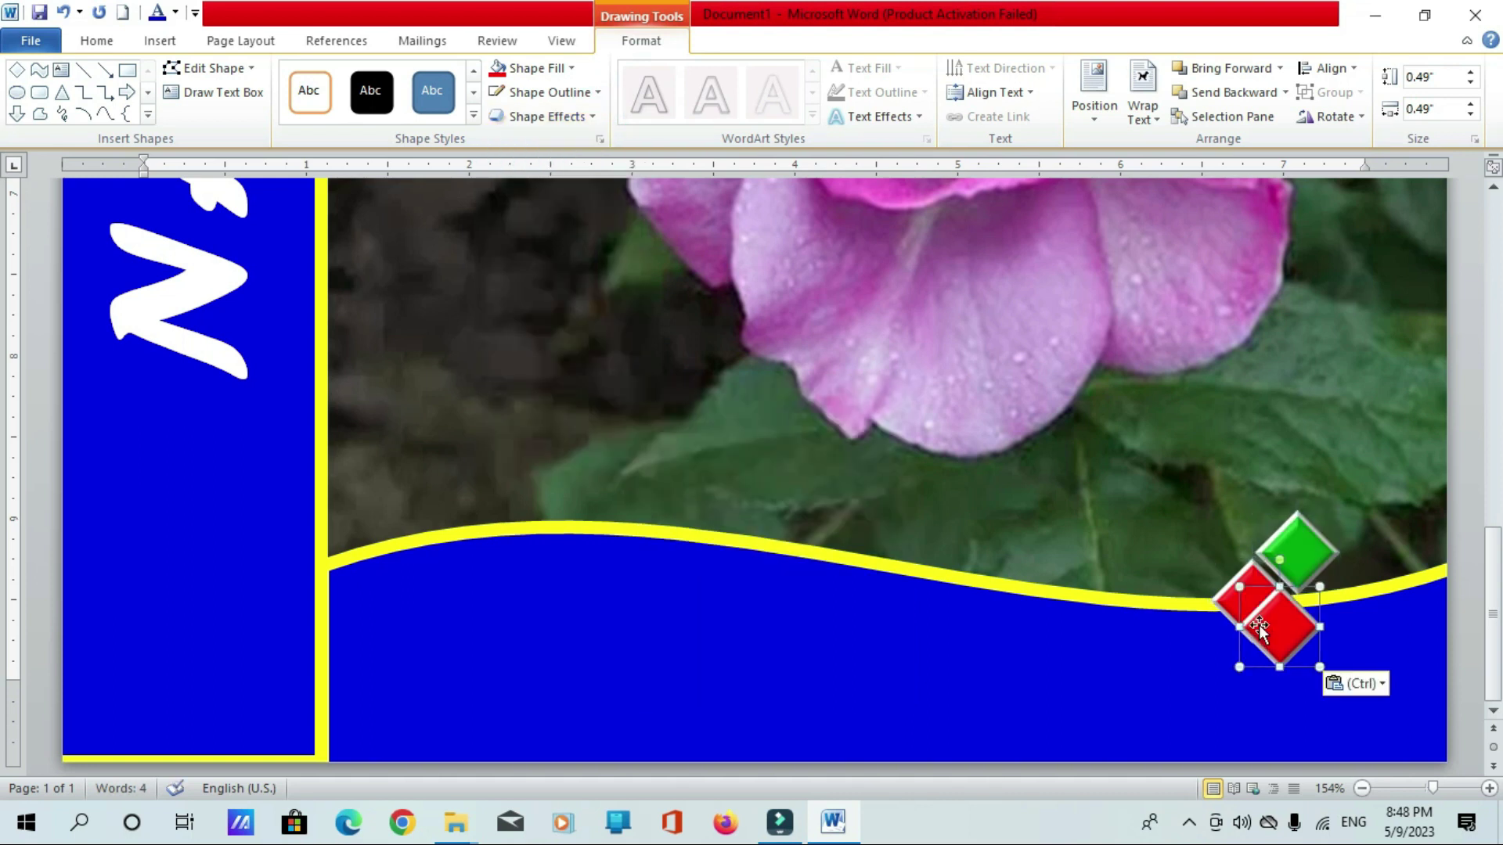
# Move the duplicate diamond below the red one and fill it purple
pyautogui.moveTo(1260, 624); pyautogui.dragTo(1288, 648)
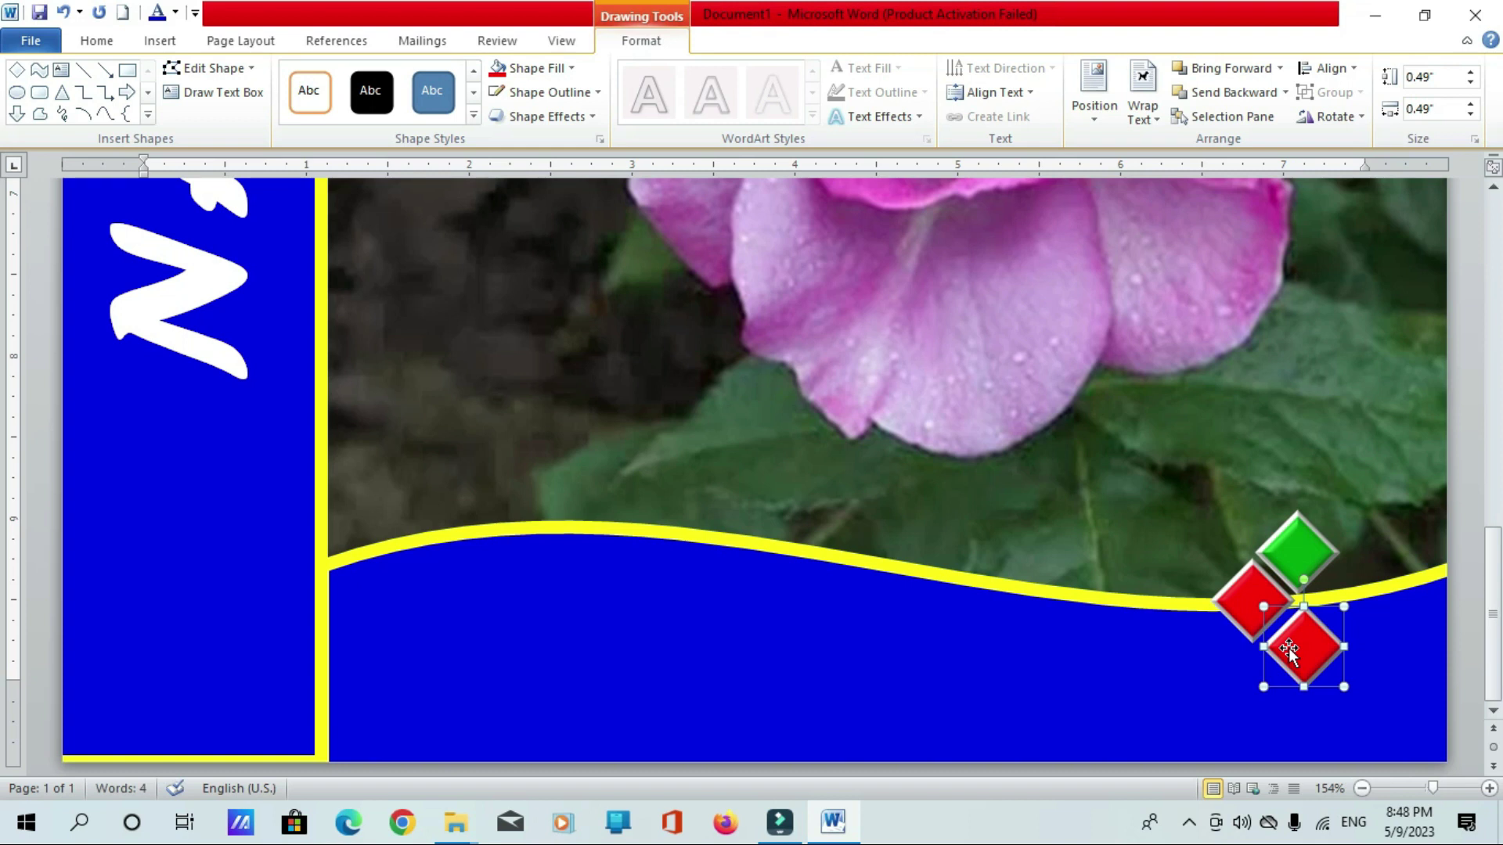
pyautogui.click(565, 77)
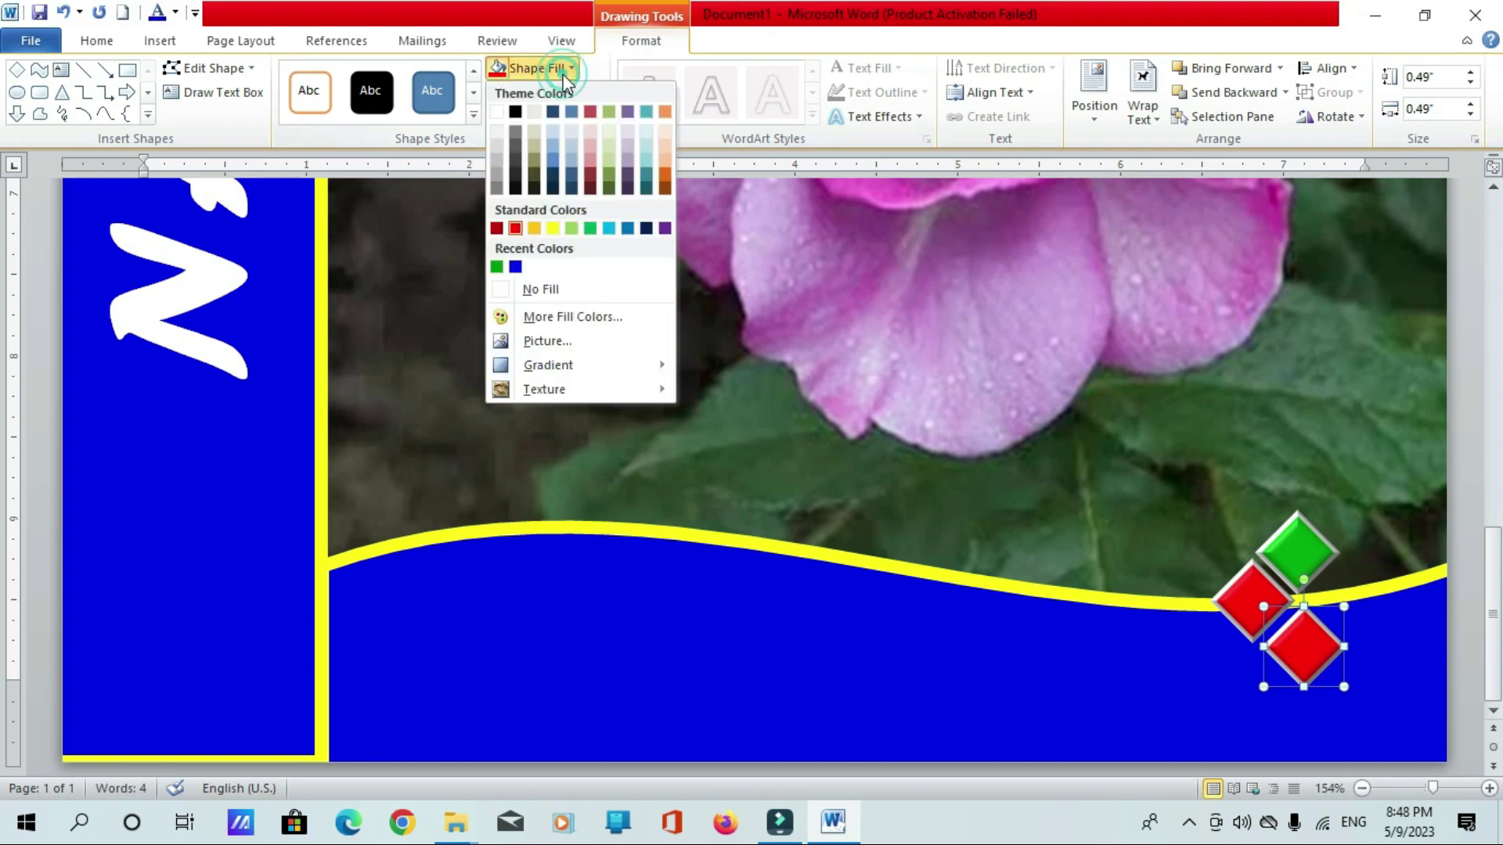
pyautogui.click(521, 266)
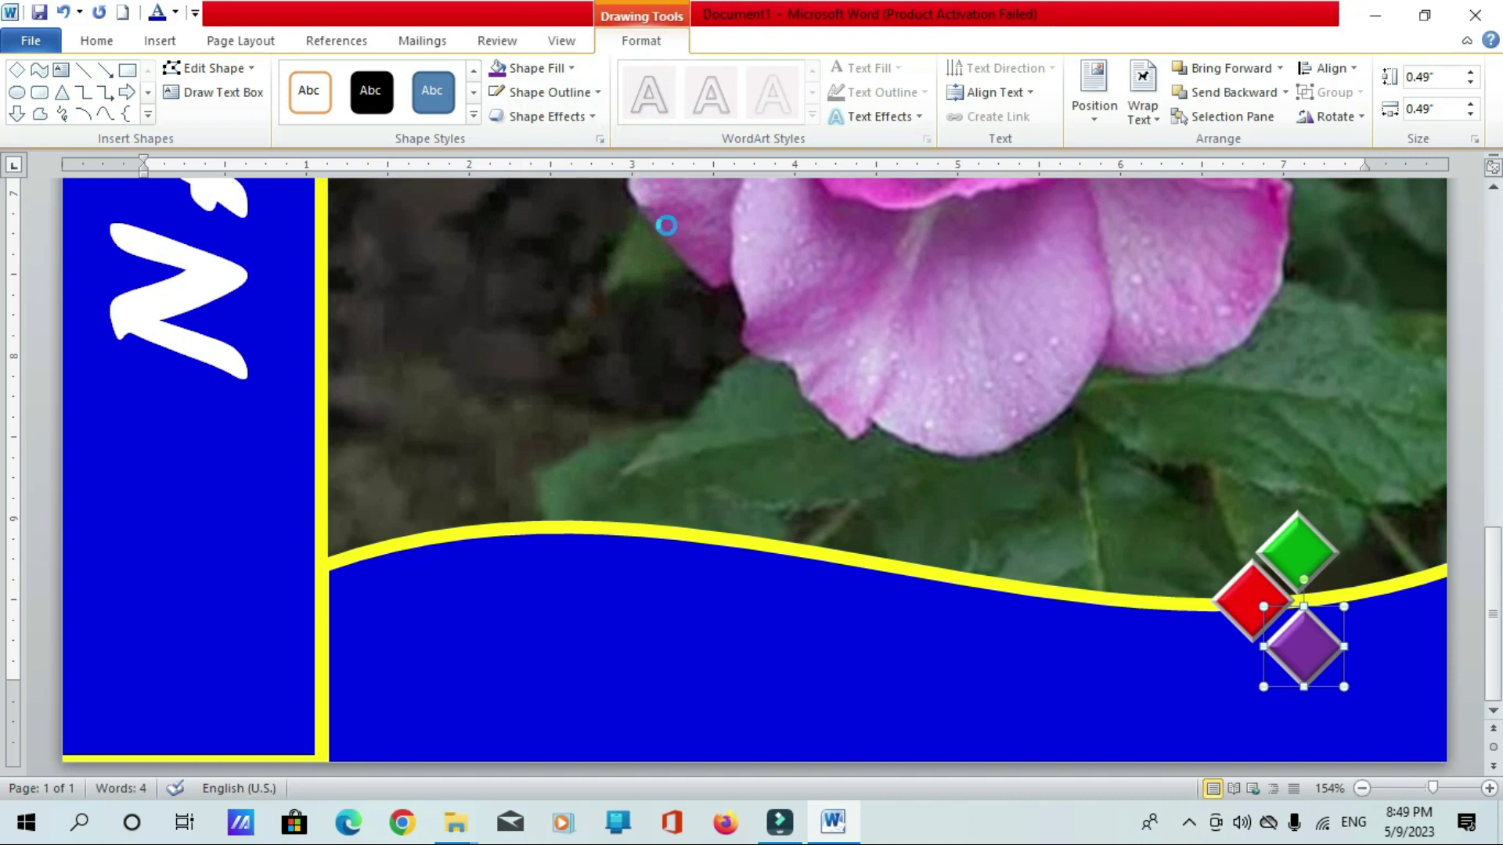
# Paste another diamond to the right, touching the green one, and fill it orange
pyautogui.hotkey('ctrl', 'v')
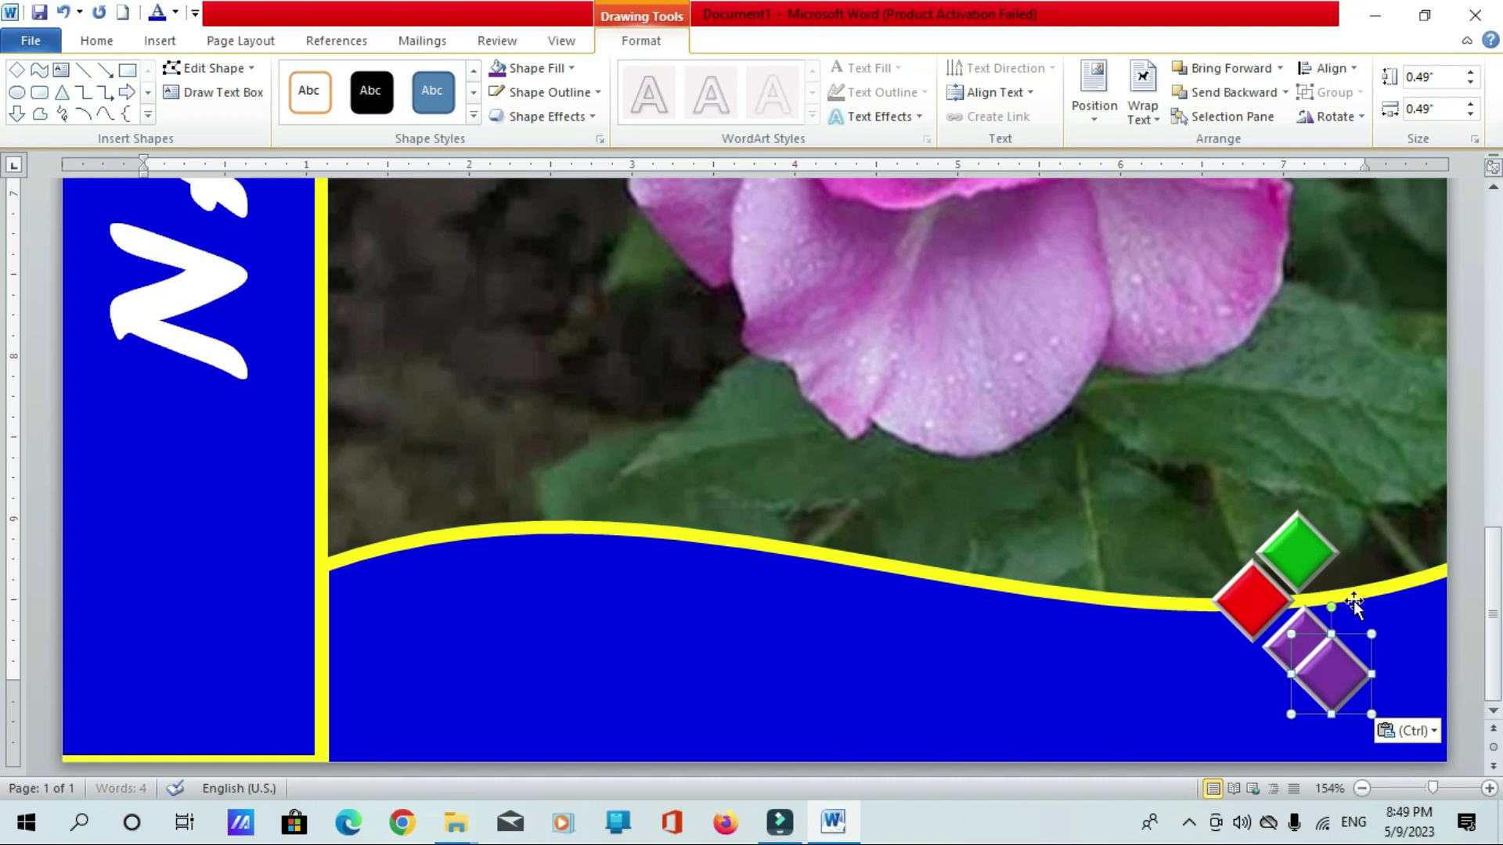
pyautogui.moveTo(1340, 677); pyautogui.dragTo(1354, 604)
pyautogui.hotkey('ctrl', 'Up')
pyautogui.hotkey('ctrl', 'Up')
pyautogui.hotkey('ctrl', 'Up')
pyautogui.hotkey('ctrl', 'Up')
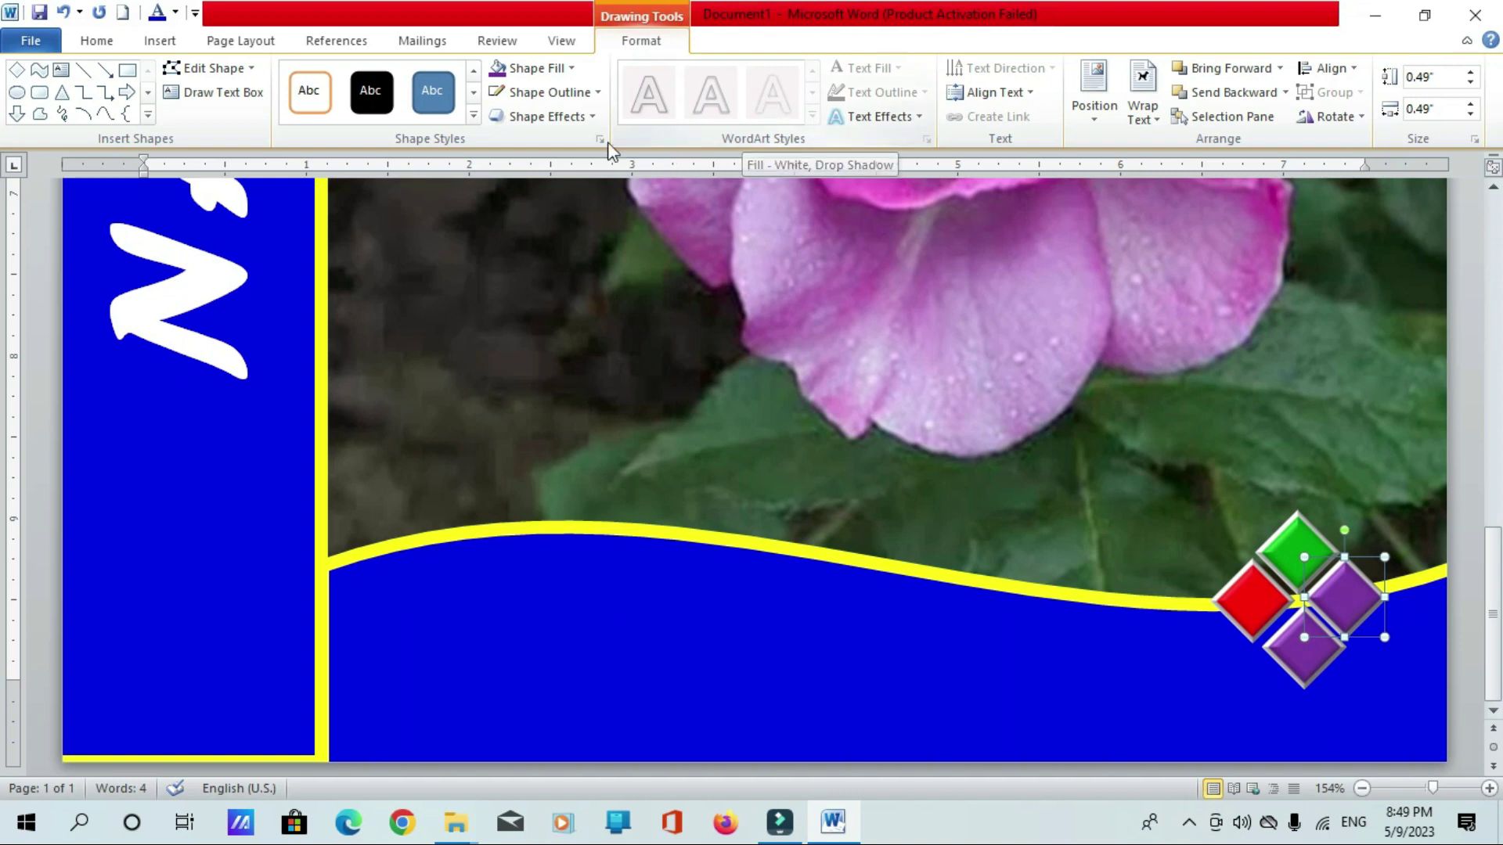
pyautogui.click(571, 70)
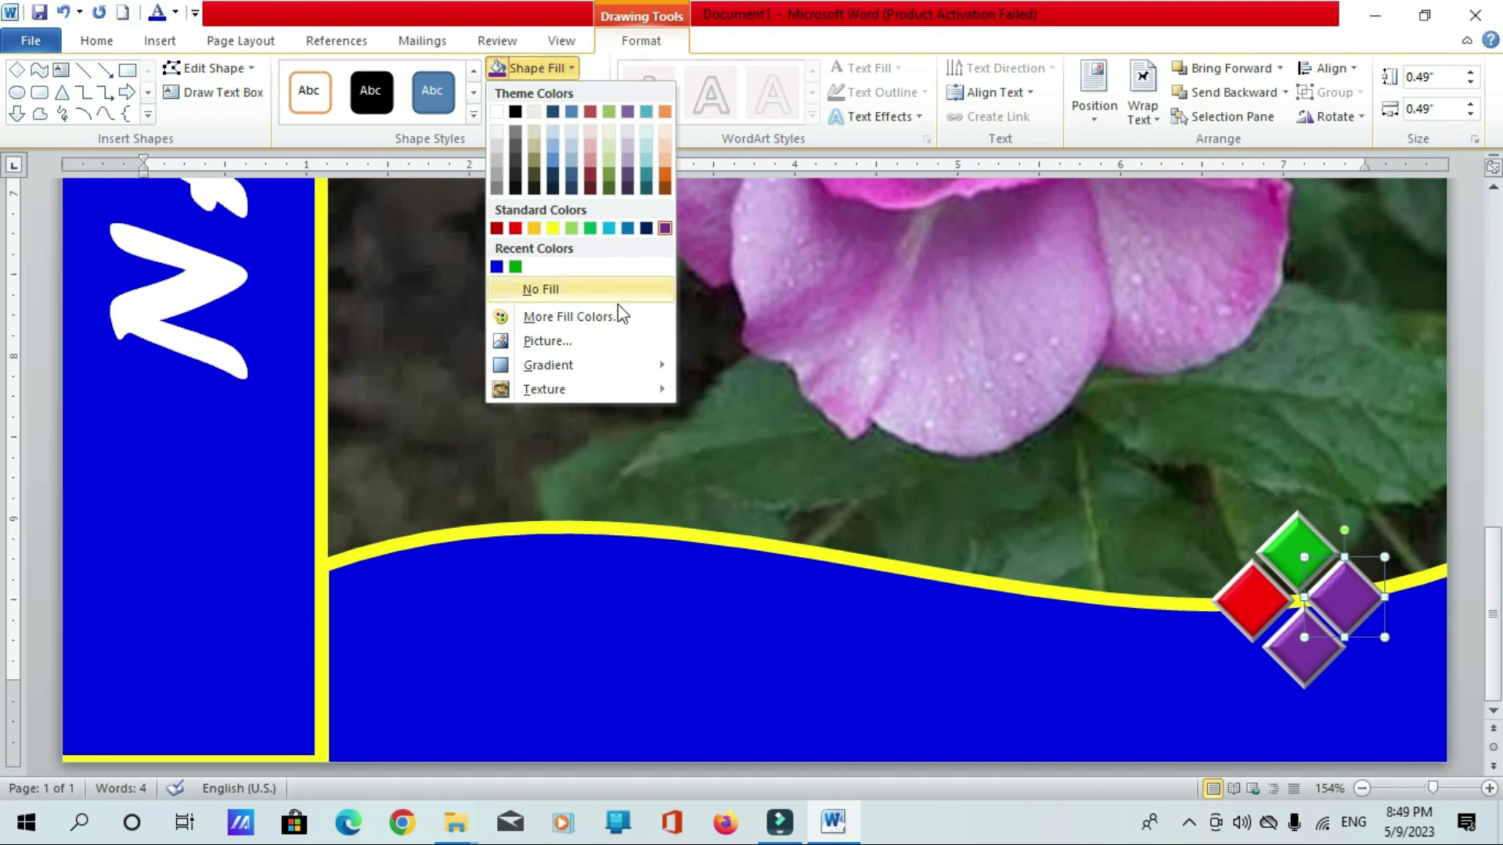
pyautogui.click(572, 316)
pyautogui.click(838, 400)
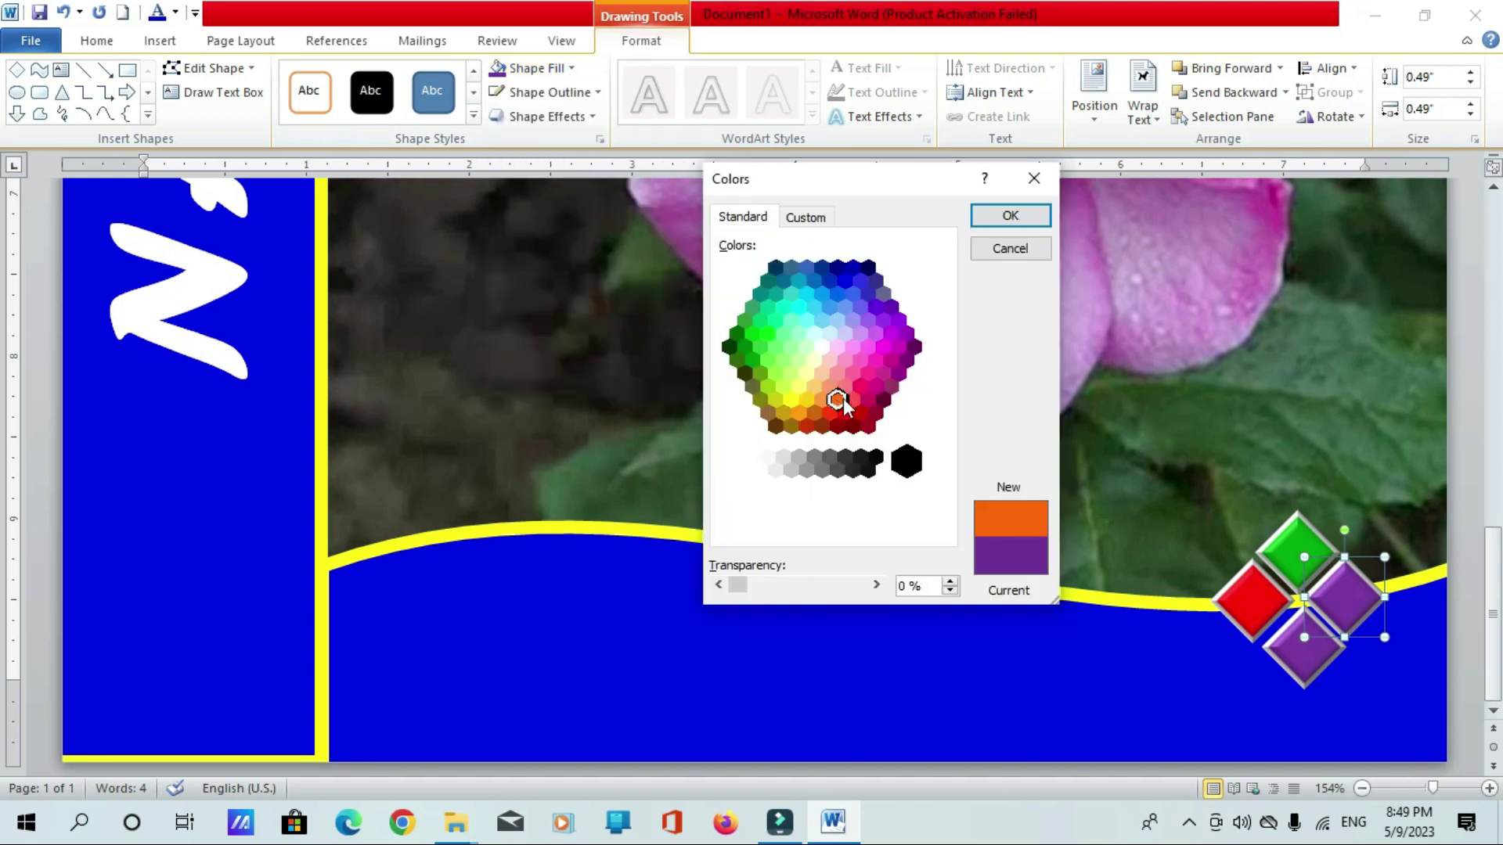
pyautogui.click(1007, 221)
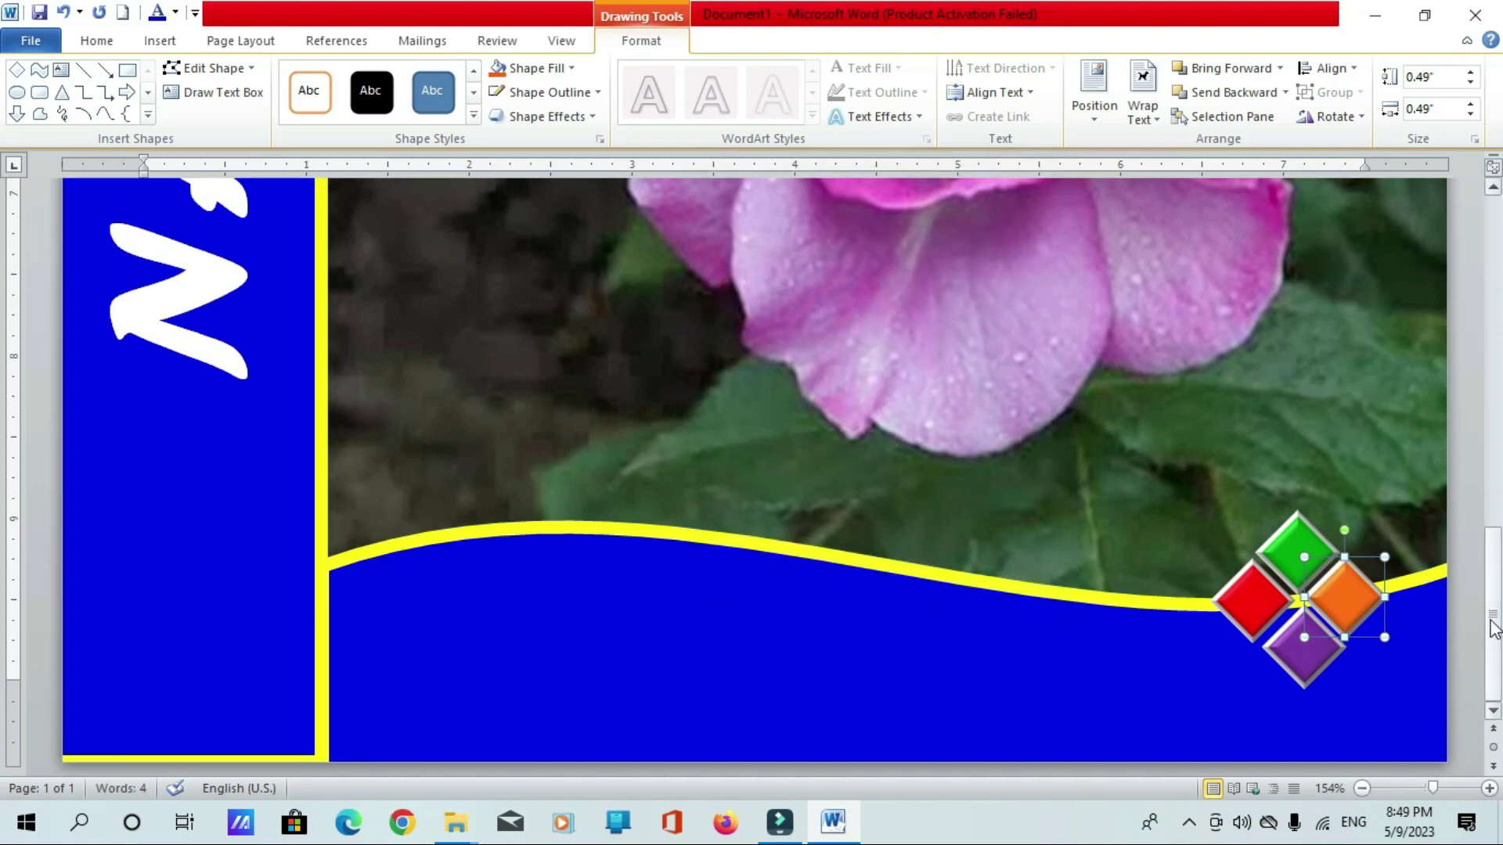
pyautogui.hotkey('ctrl', 'Home')
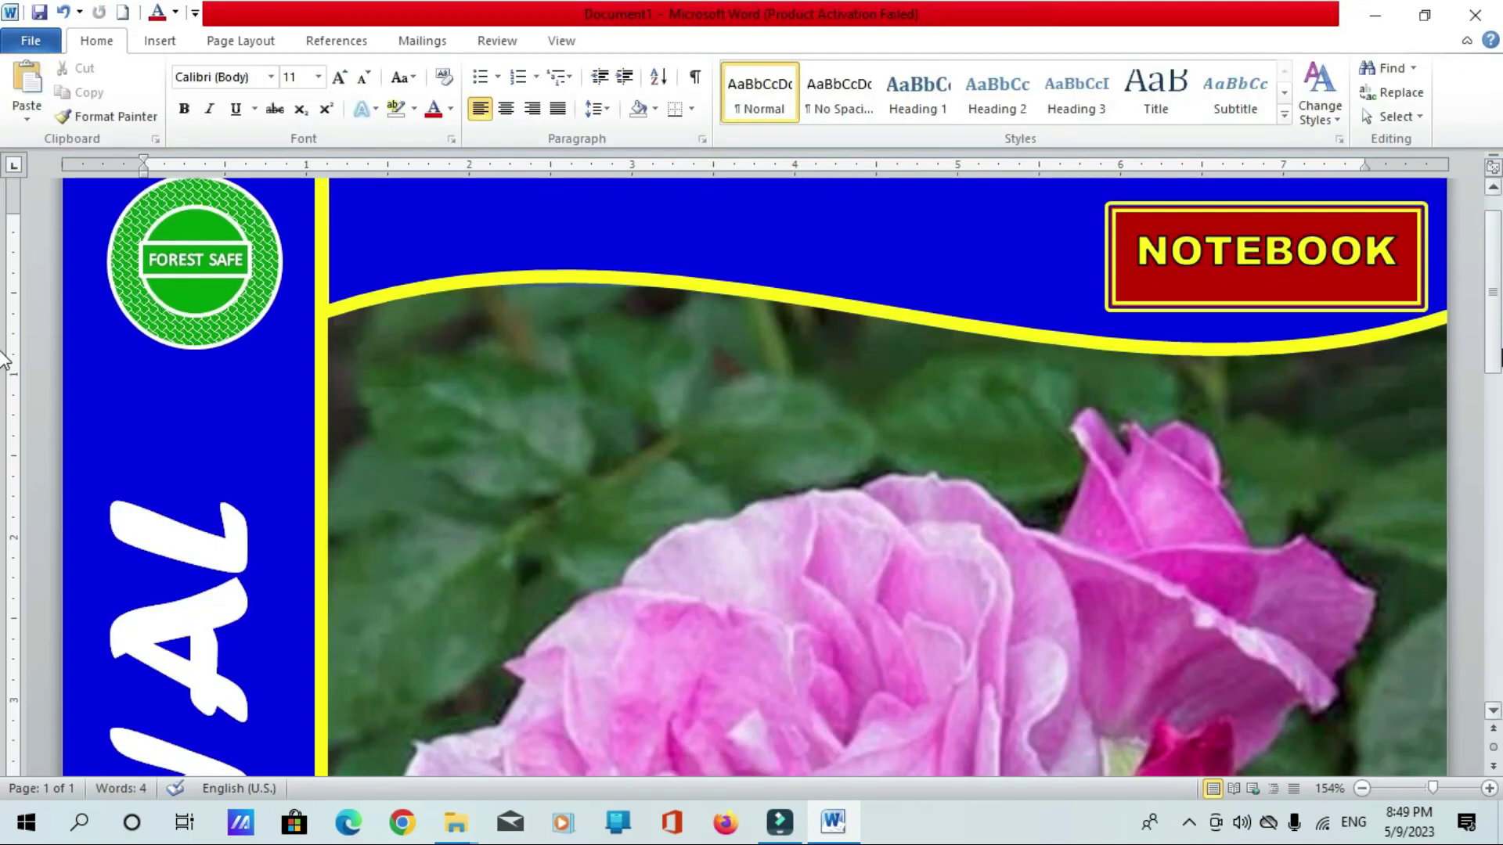
# Draw a small oval circle over the centre of the four diamonds
pyautogui.moveTo(1492, 356); pyautogui.dragTo(1492, 666)
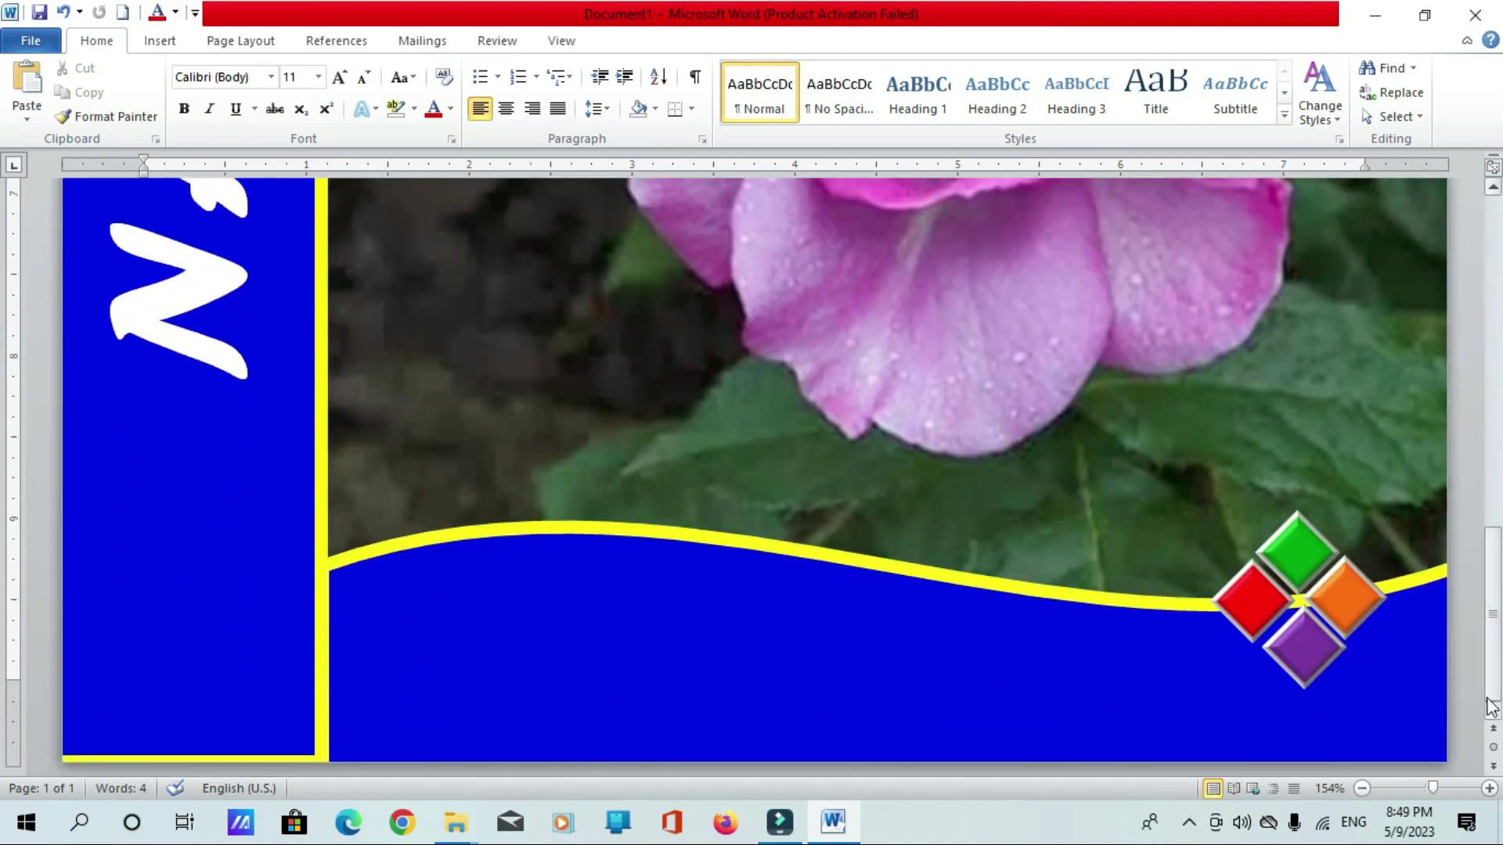
pyautogui.click(157, 39)
pyautogui.click(319, 114)
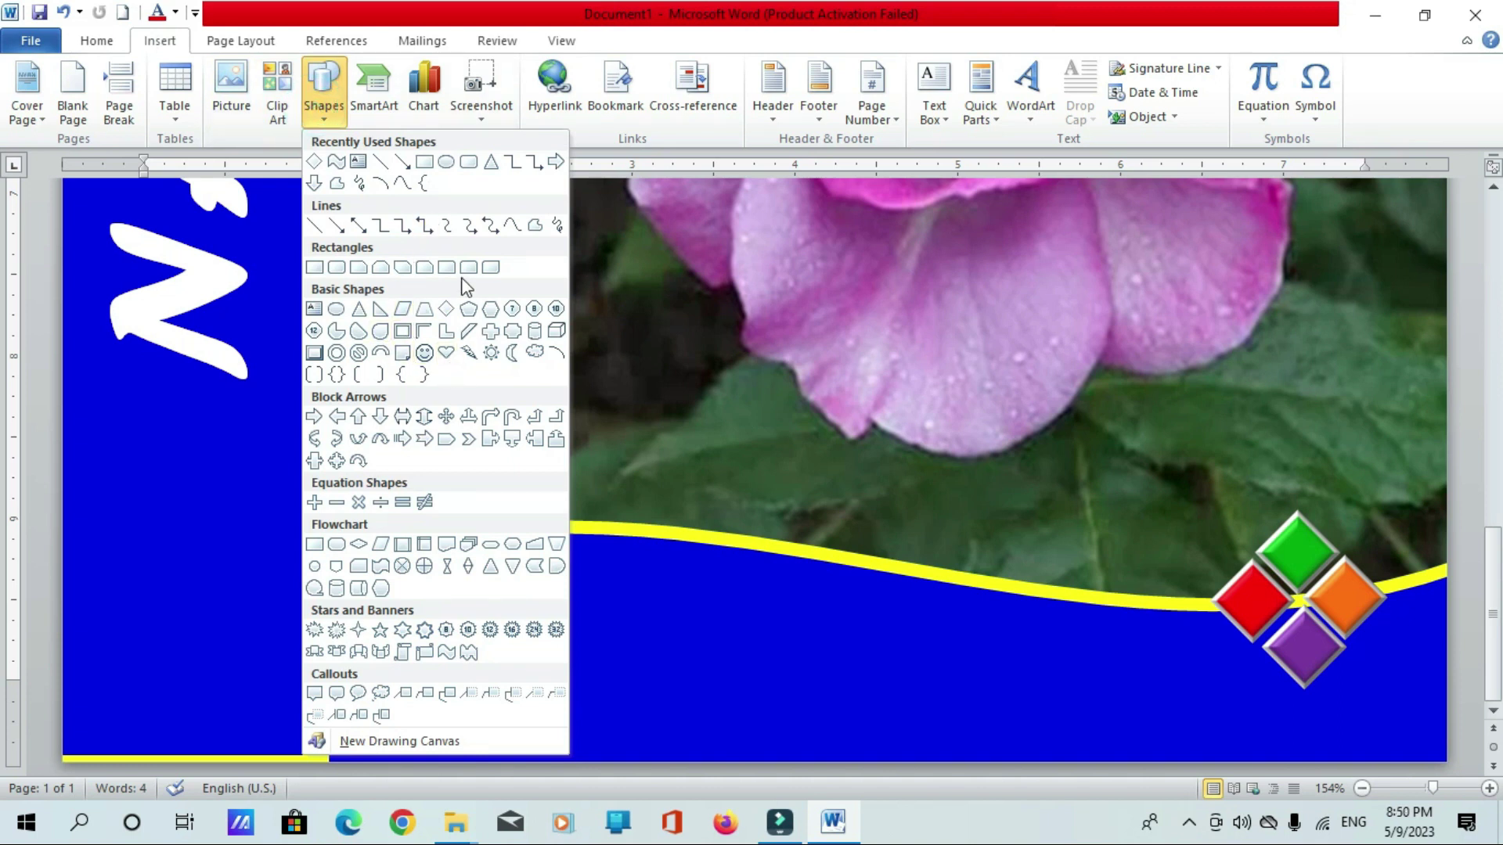
pyautogui.click(446, 162)
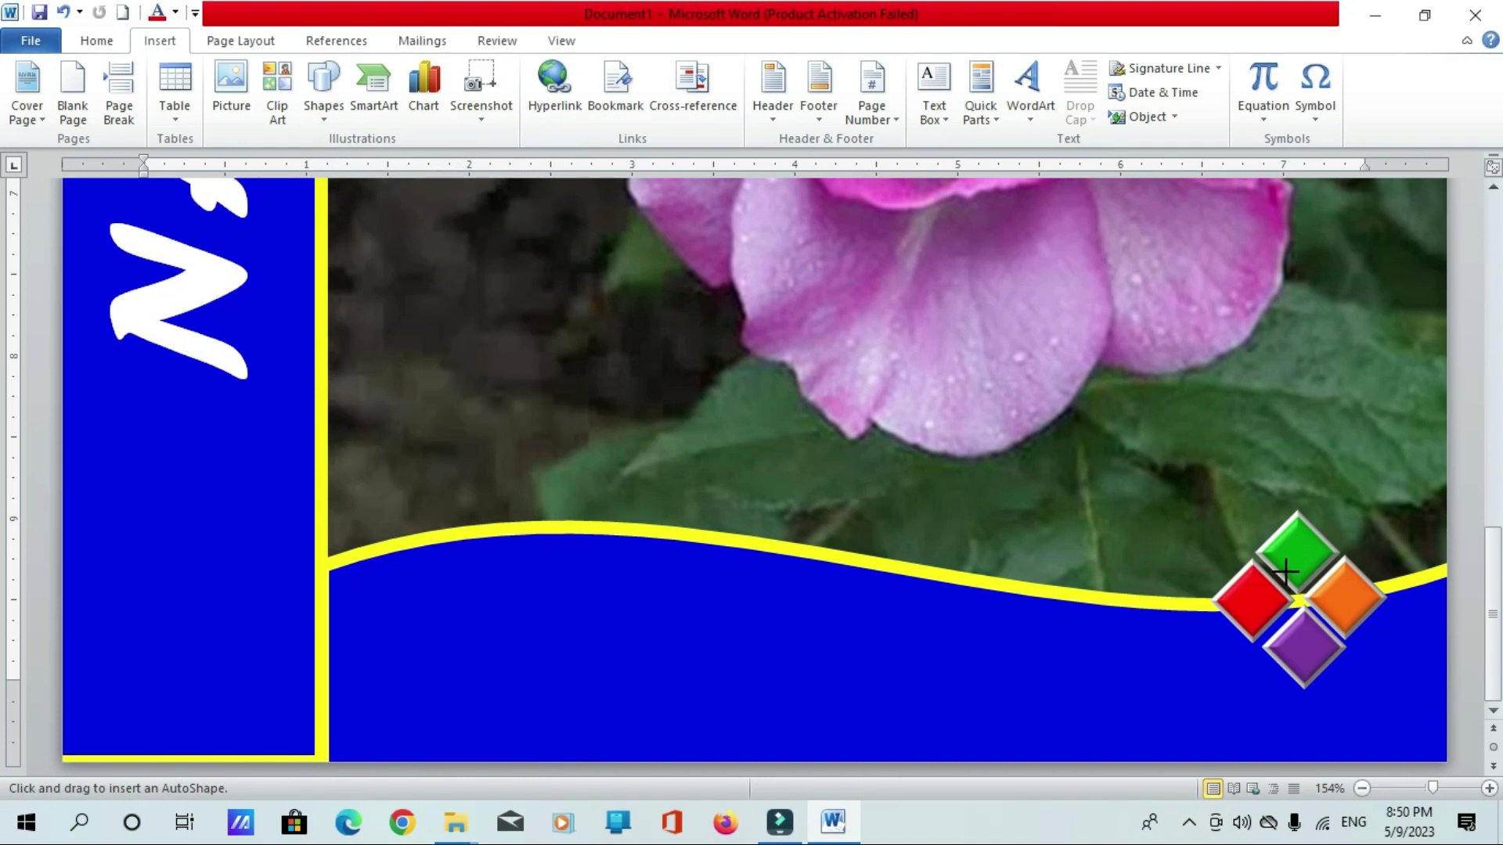
pyautogui.moveTo(1286, 574); pyautogui.dragTo(1304, 590)
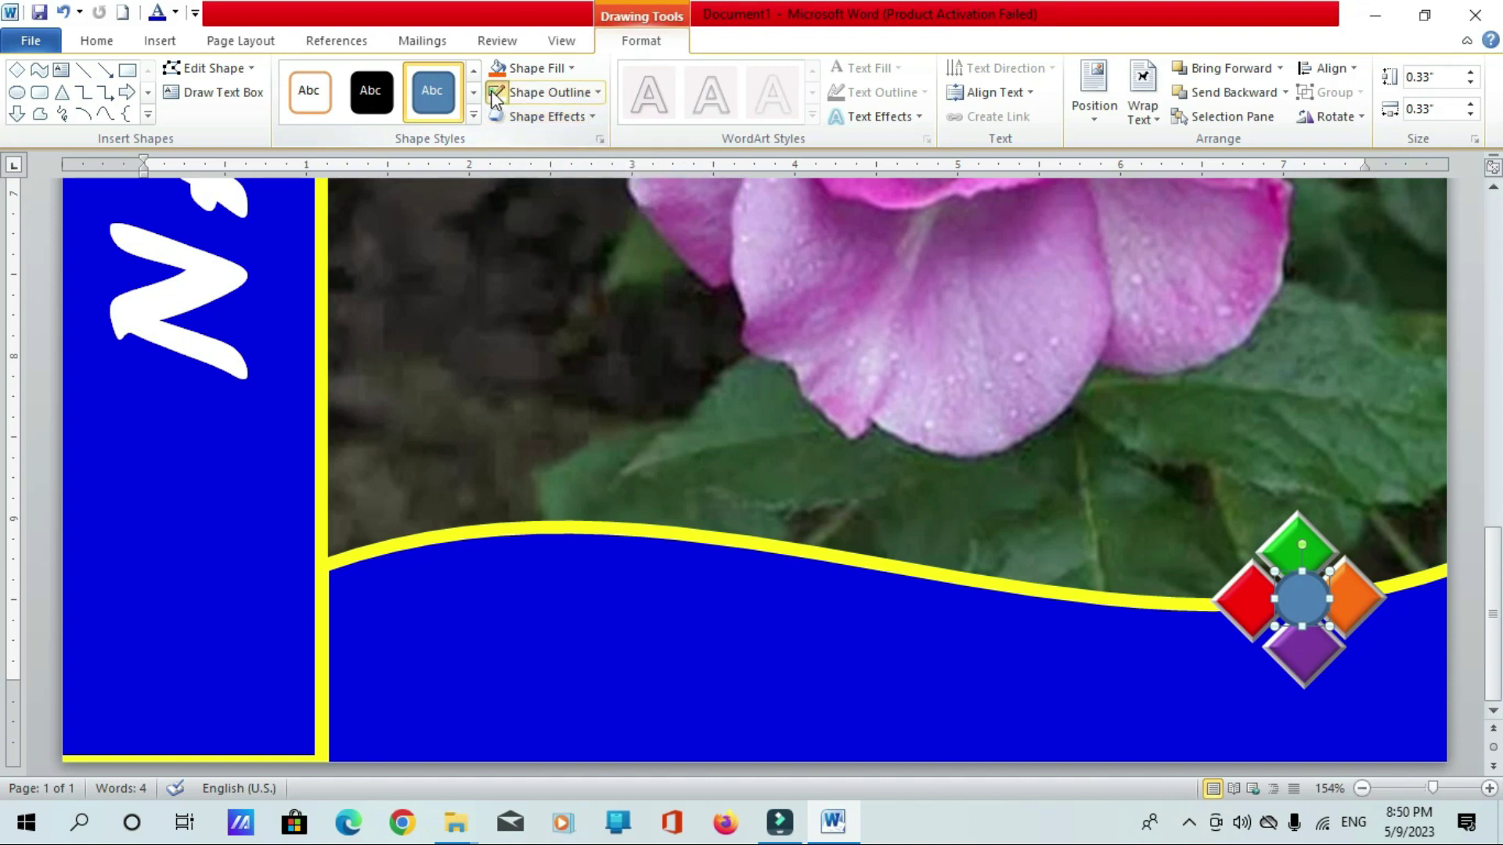
# Fill the circle yellow and give it the Circle bevel effect
pyautogui.click(571, 68)
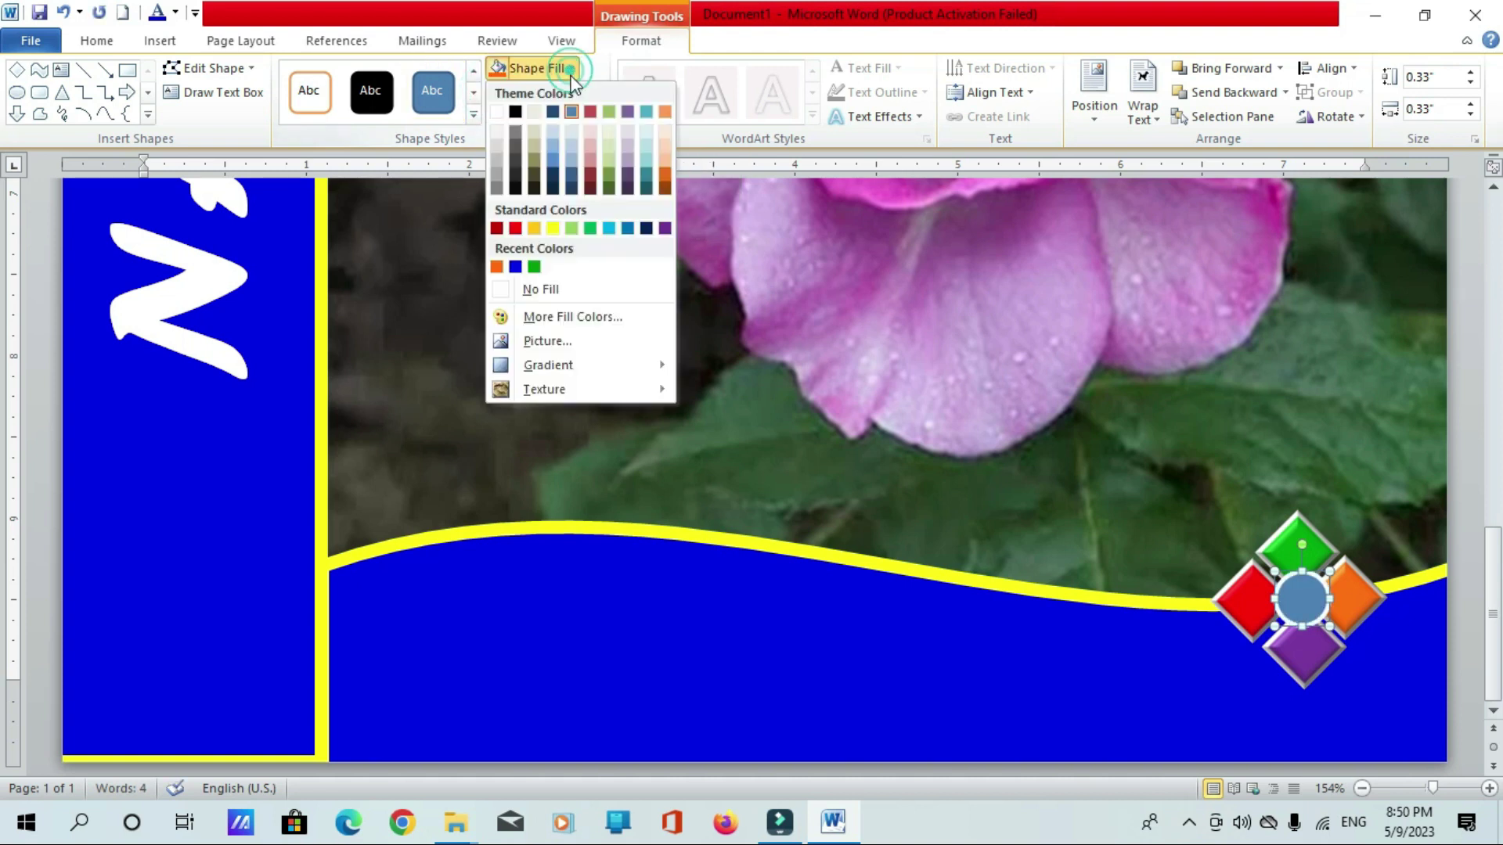
pyautogui.click(553, 228)
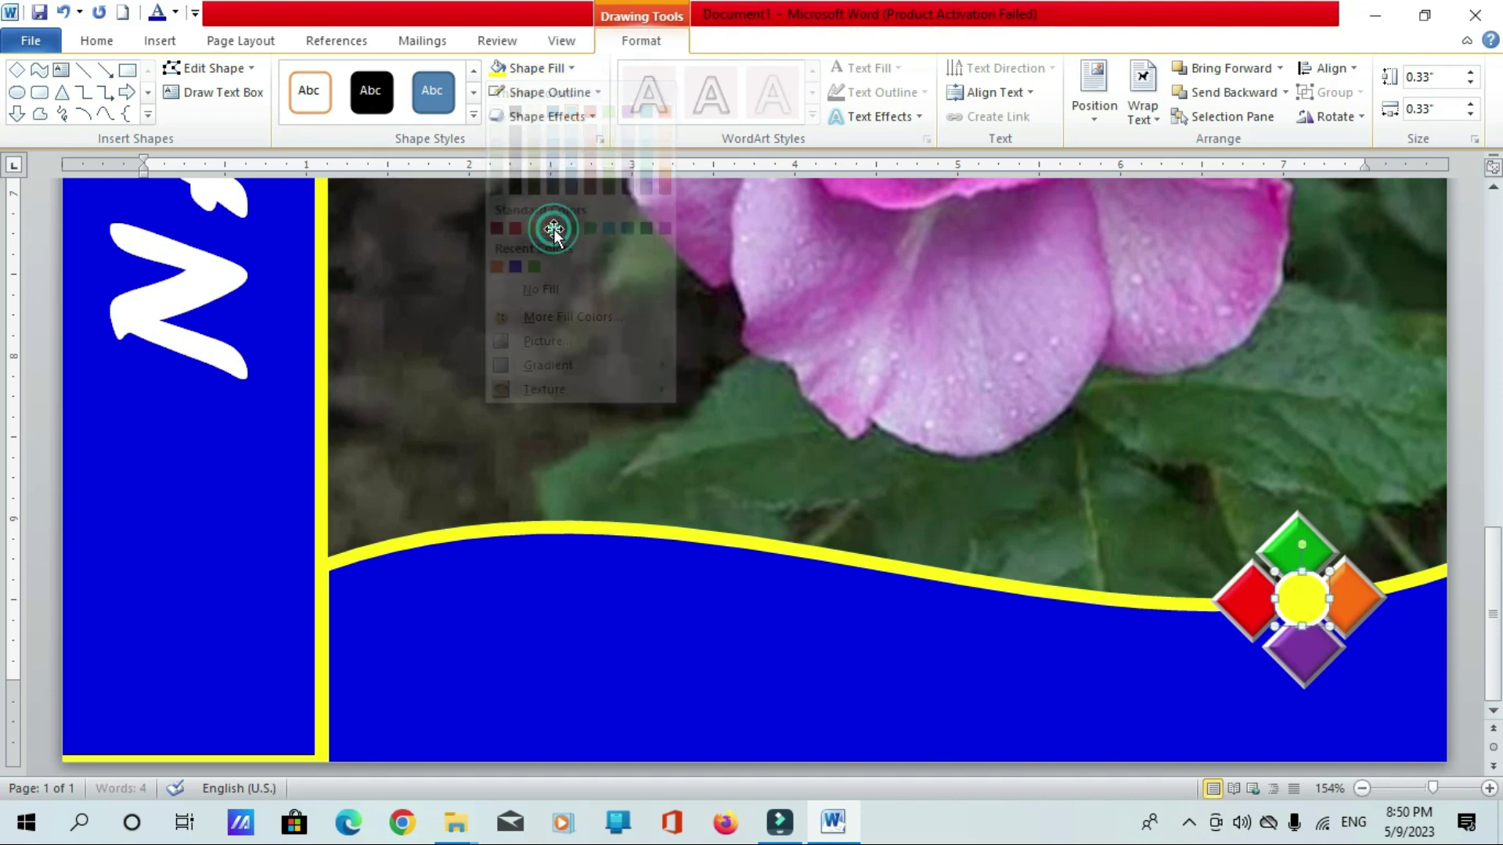
pyautogui.click(591, 118)
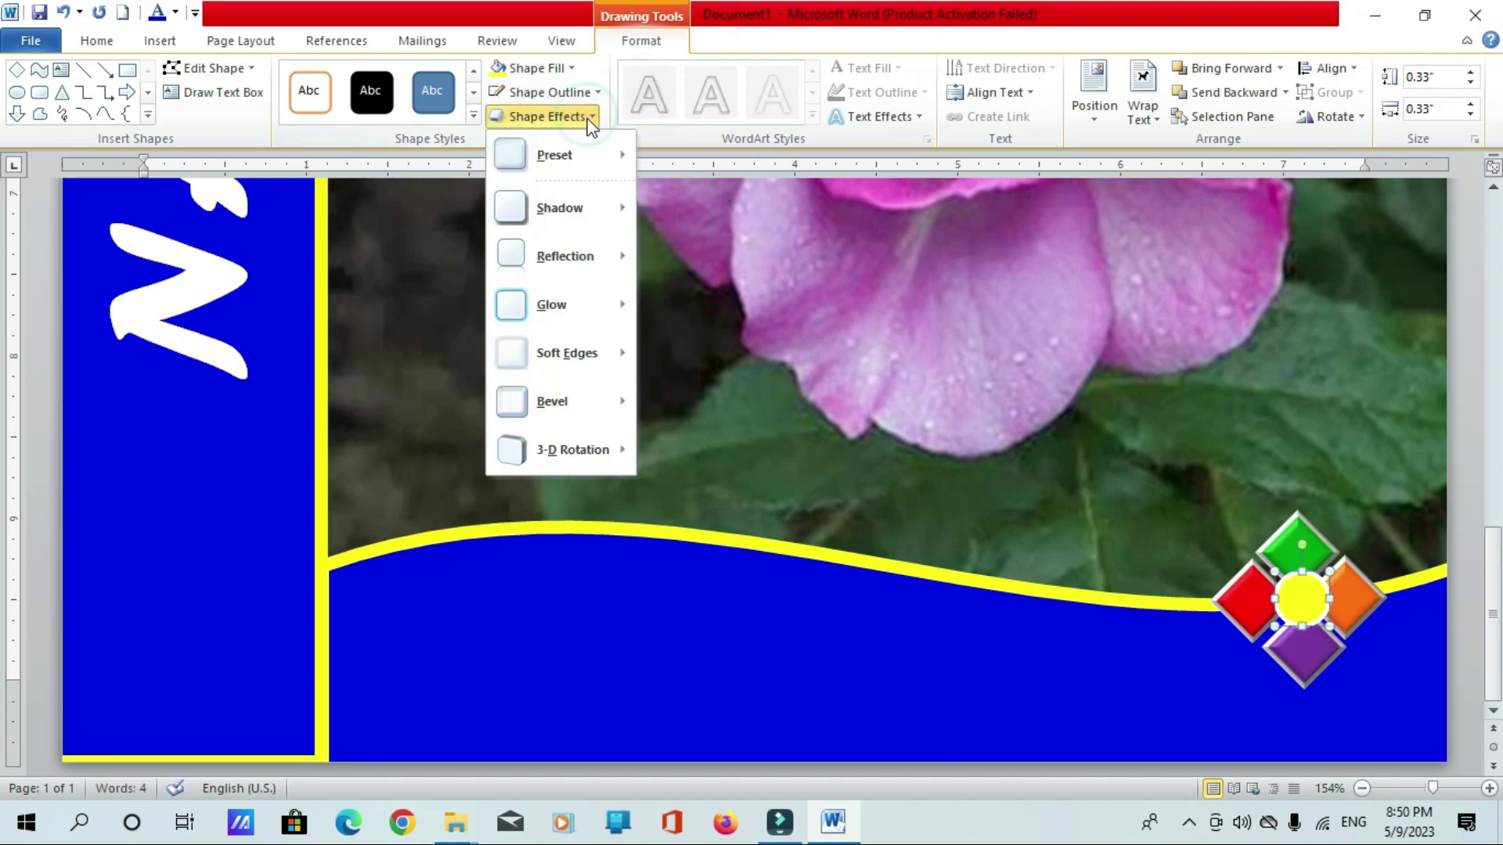
pyautogui.moveTo(551, 402)
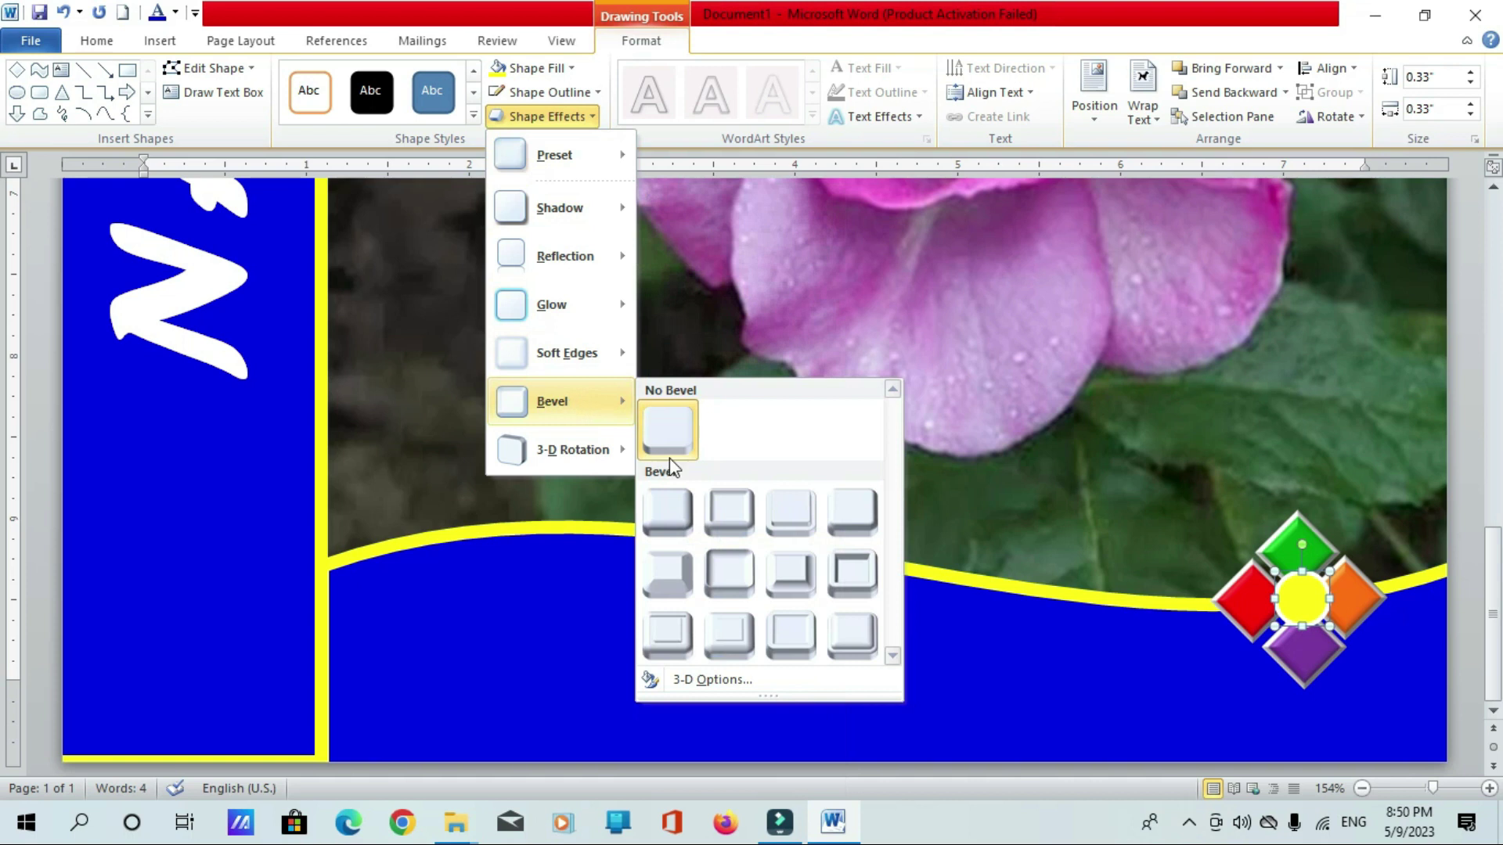
pyautogui.click(665, 511)
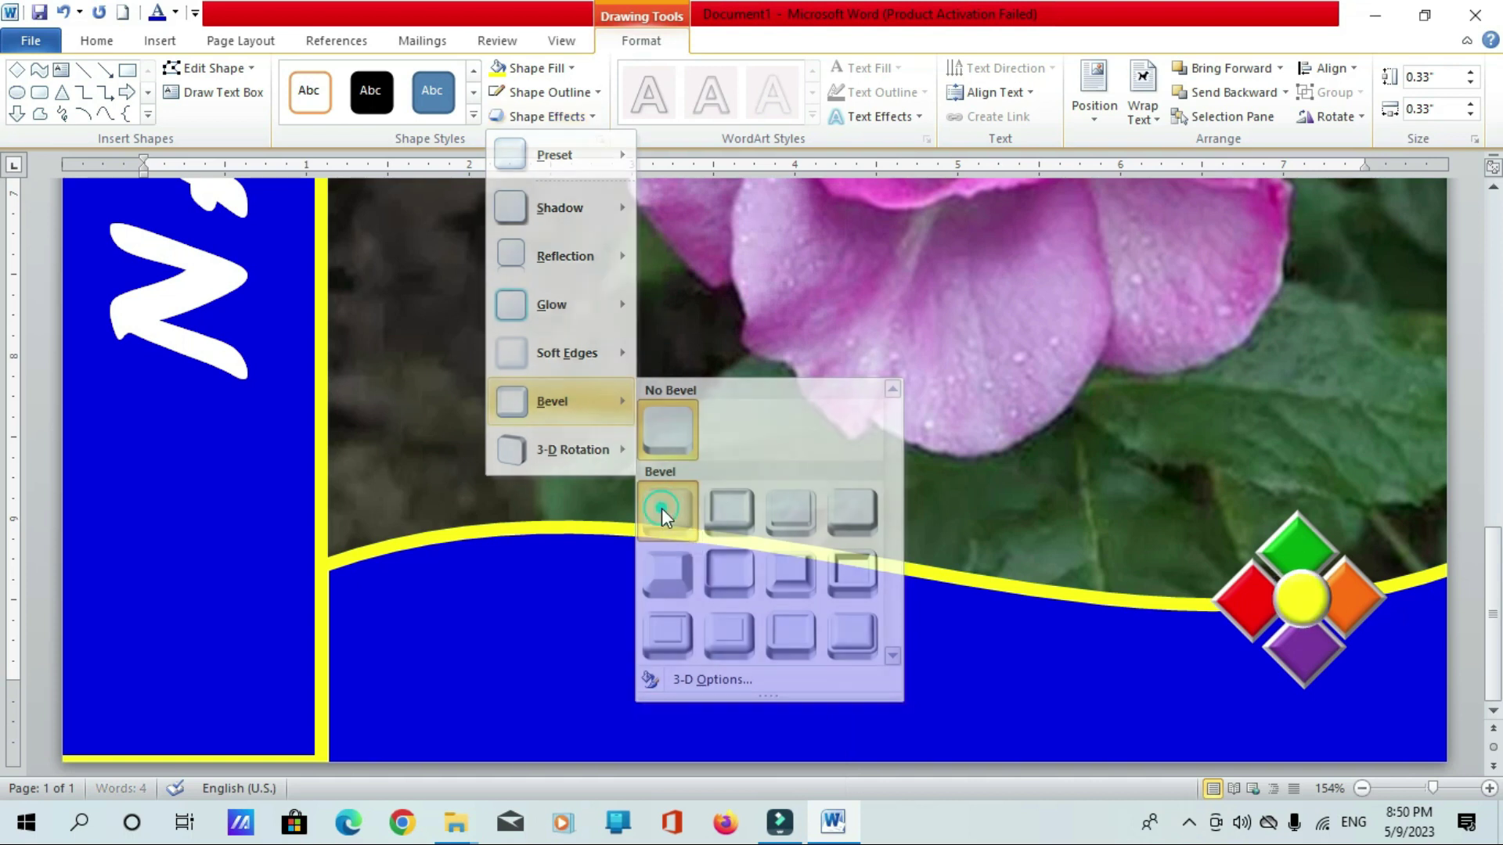
# Zoom out to a One Page view and deselect the circle to show the clean cover
pyautogui.click(1362, 788)
pyautogui.click(1362, 788)
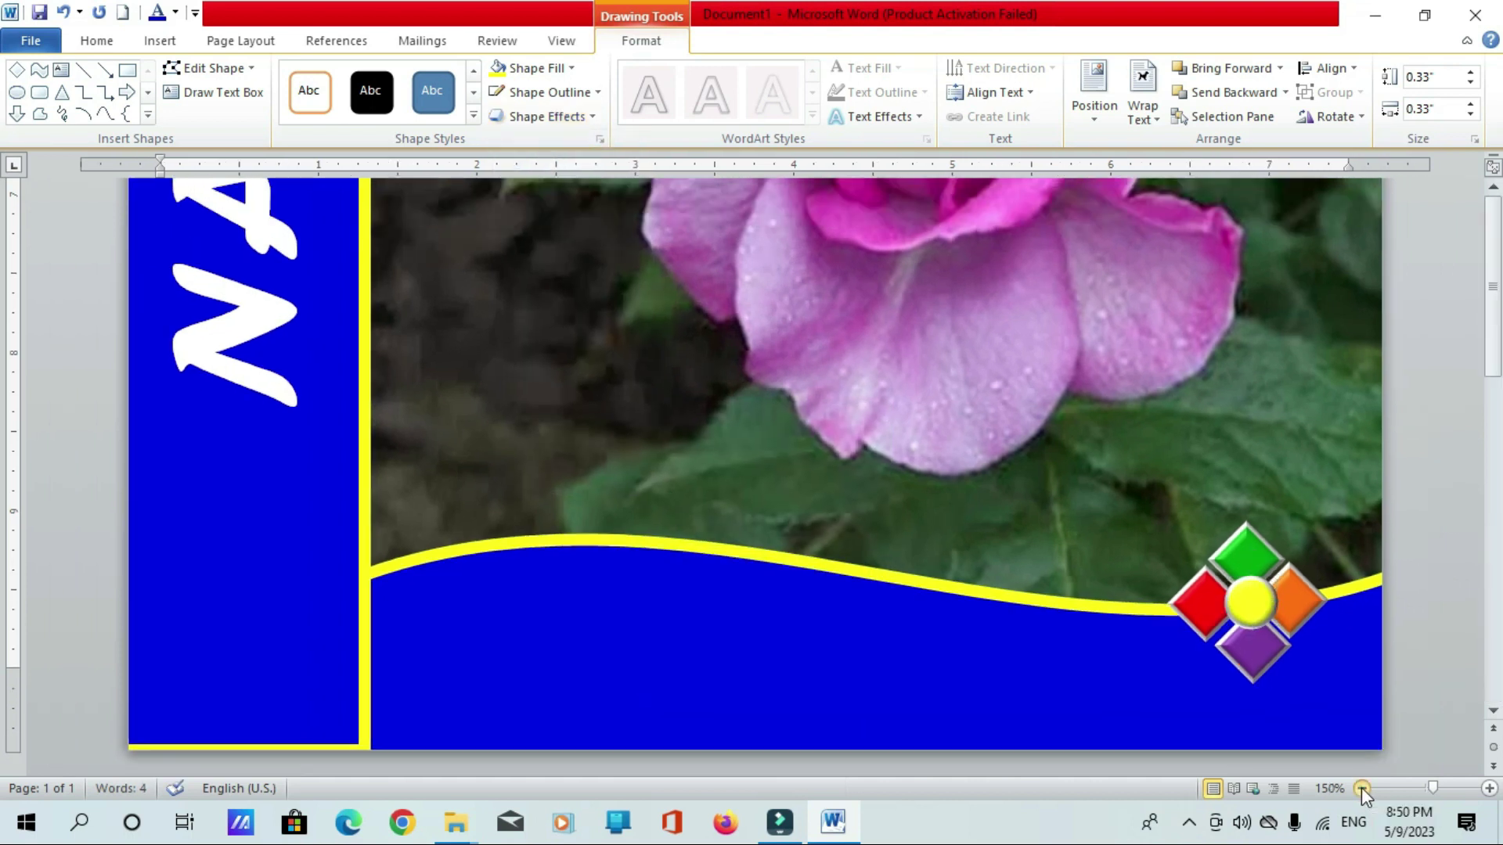
pyautogui.click(1361, 788)
pyautogui.click(1361, 789)
pyautogui.click(1362, 788)
pyautogui.click(1361, 788)
pyautogui.click(1362, 788)
pyautogui.click(1362, 788)
pyautogui.click(1362, 788)
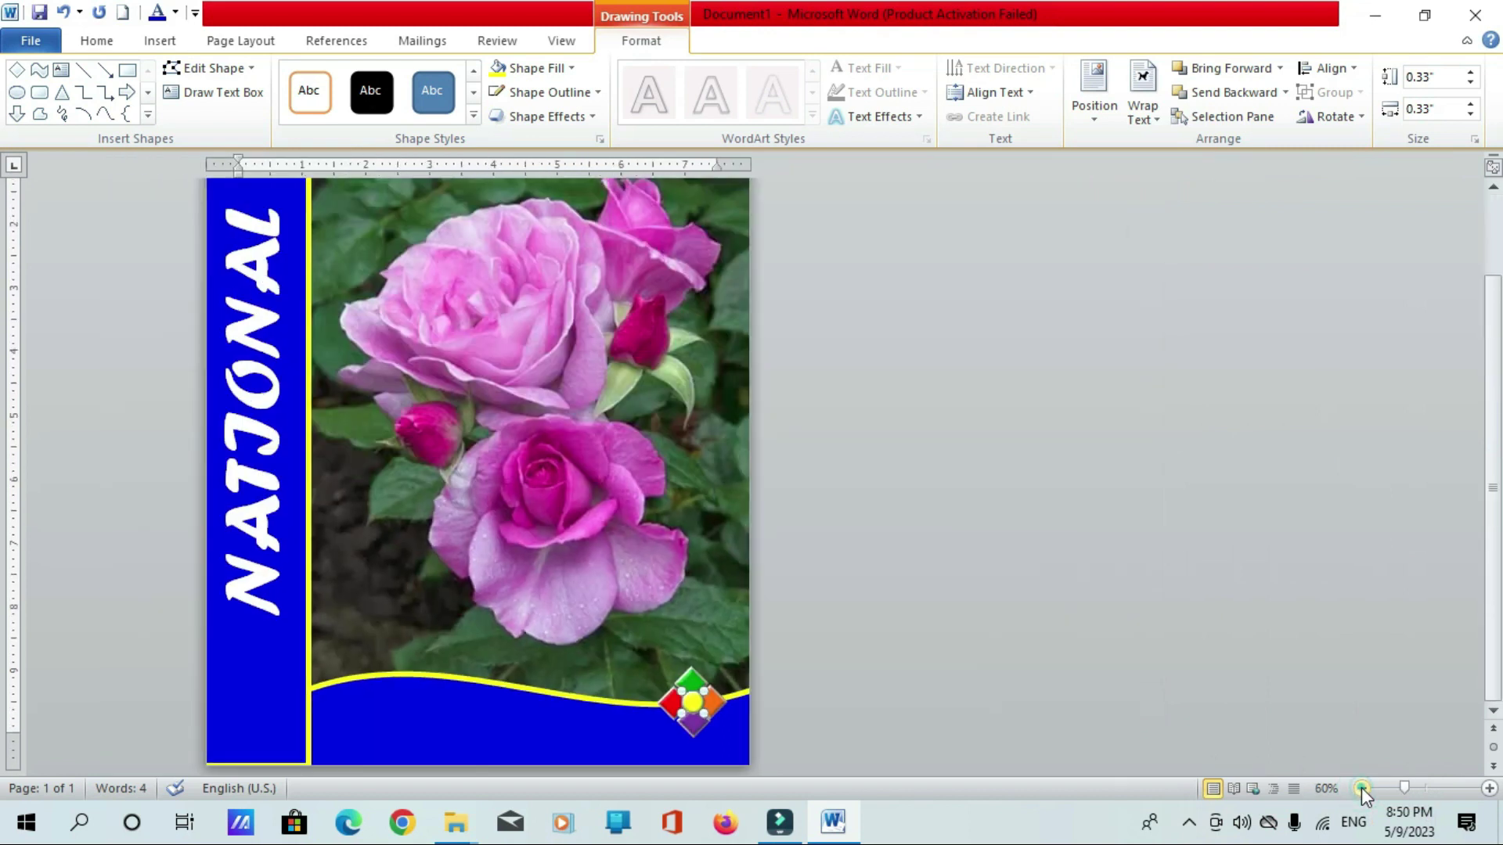
pyautogui.click(560, 40)
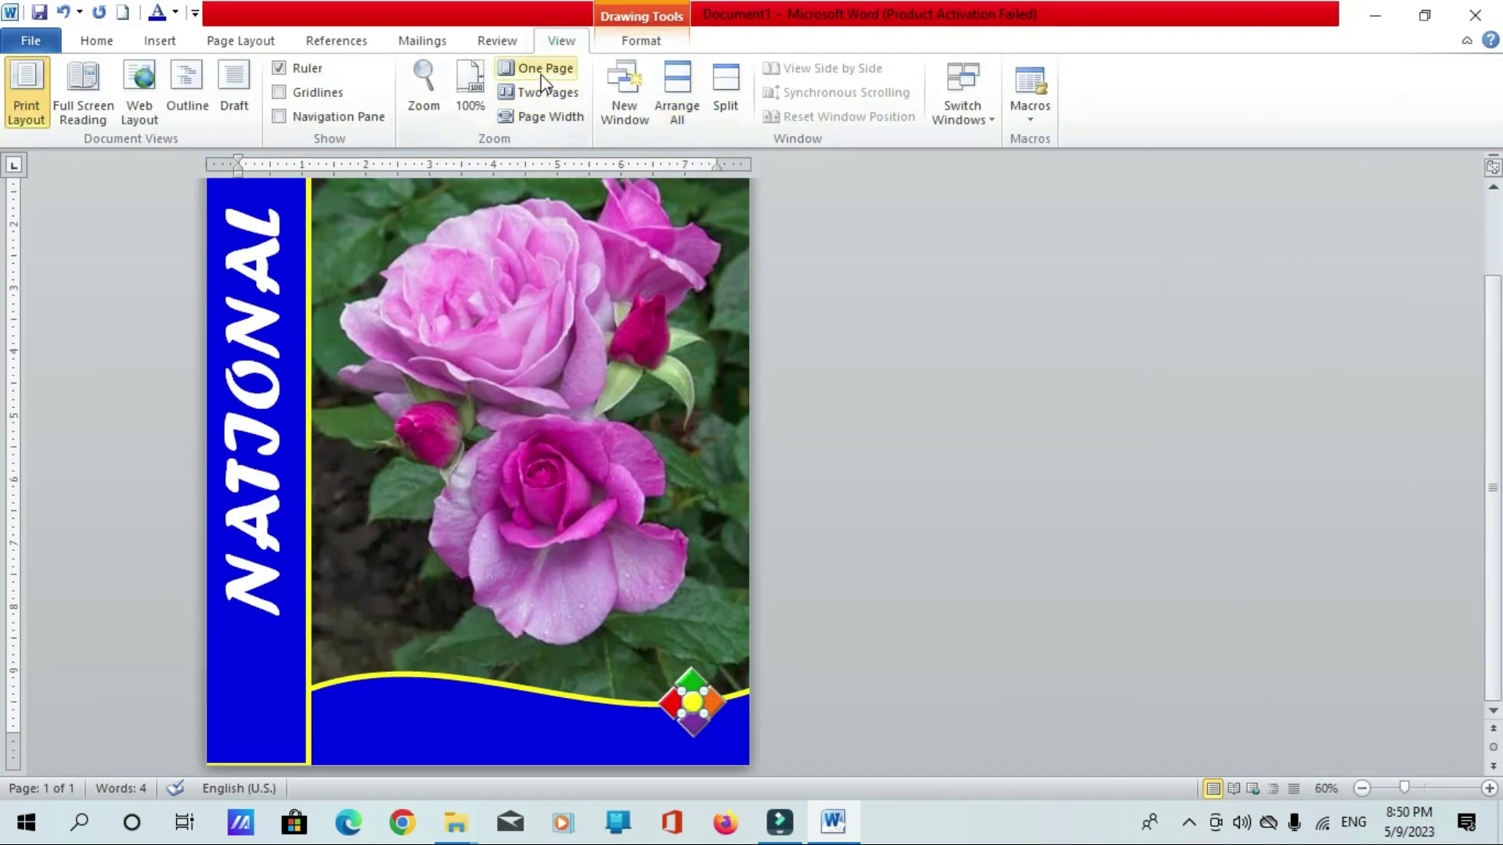
pyautogui.click(542, 71)
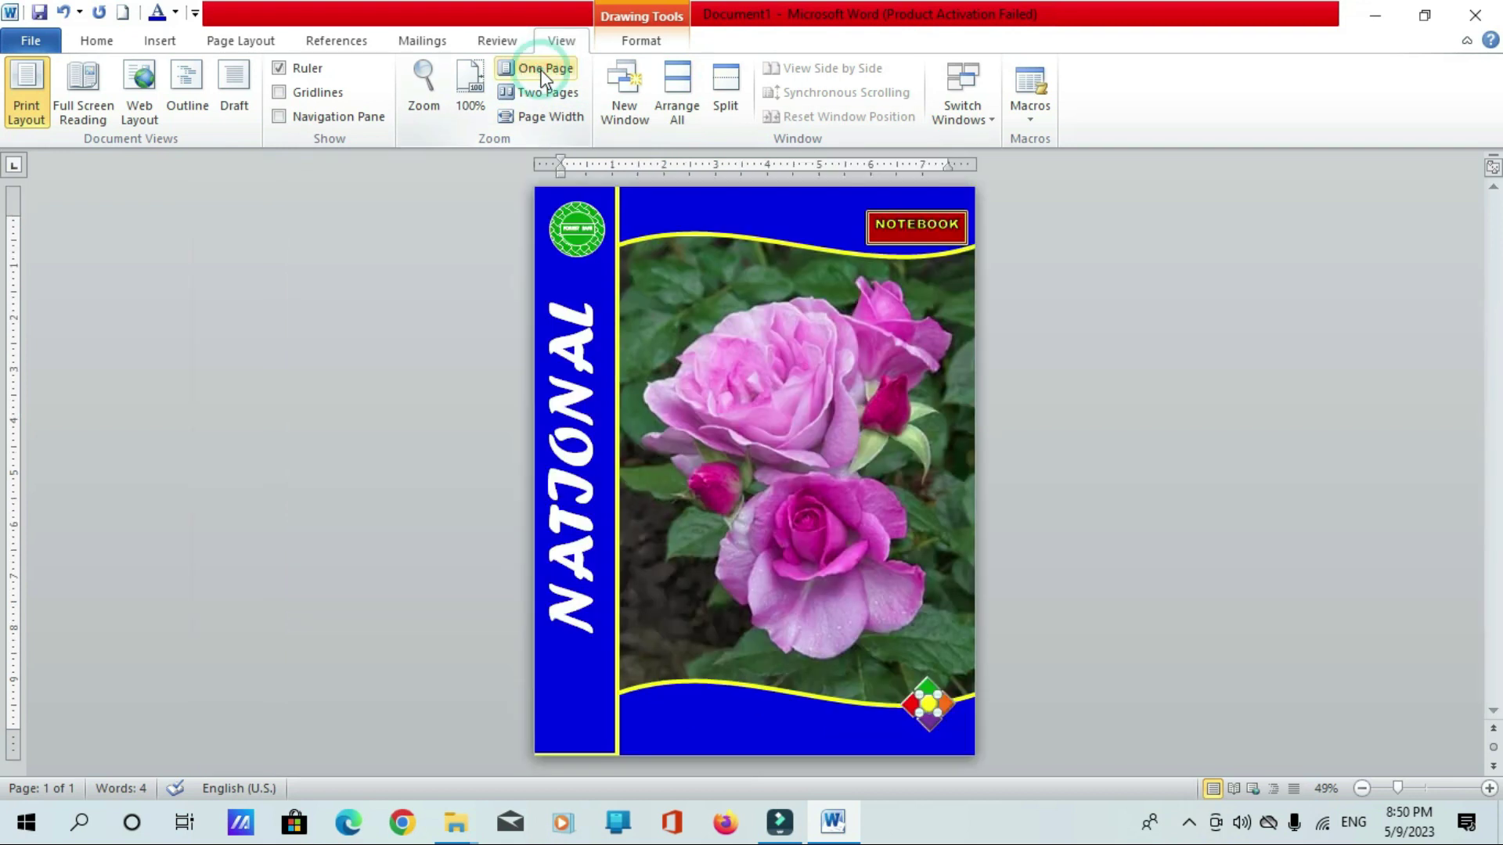
pyautogui.click(1302, 518)
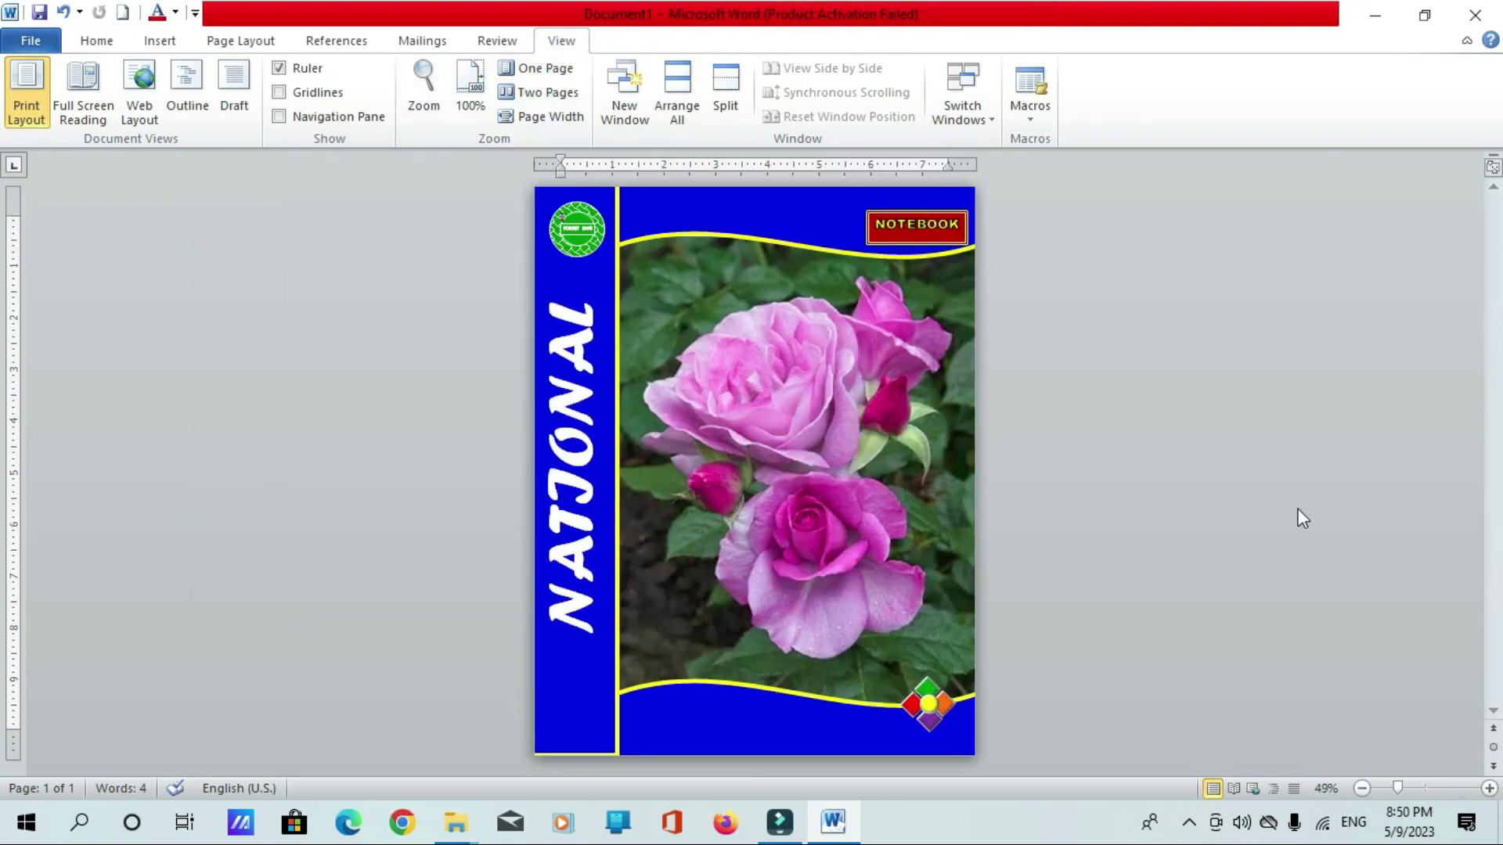